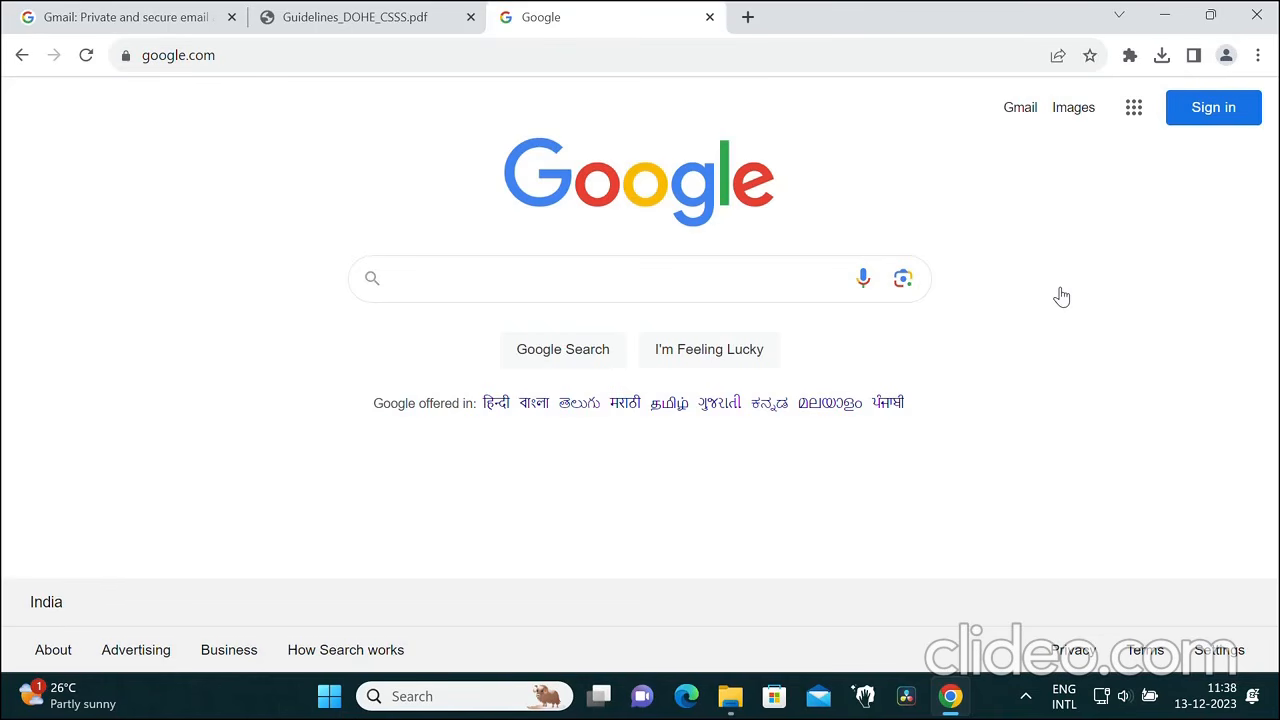
# - Search Google for 'national scholarship portal' by picking it from the suggestions for 'natio'
pyautogui.click(772, 292)
pyautogui.write('natio')
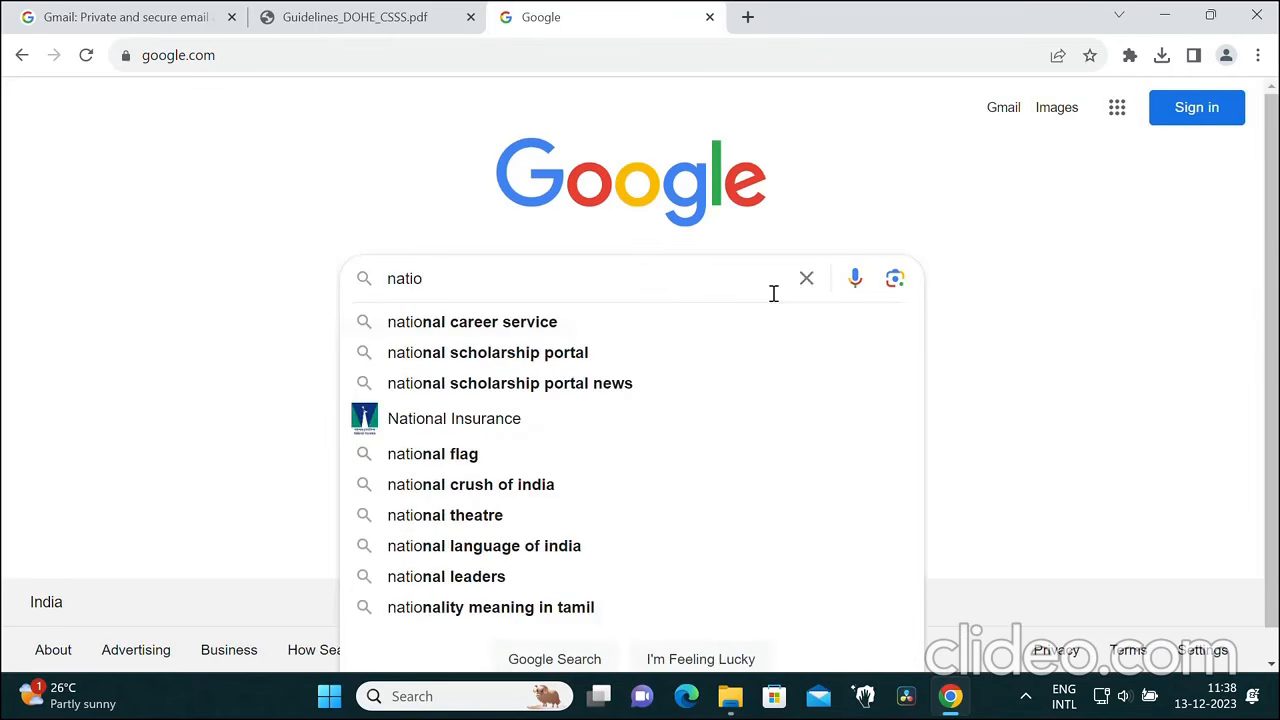
pyautogui.press('Down')
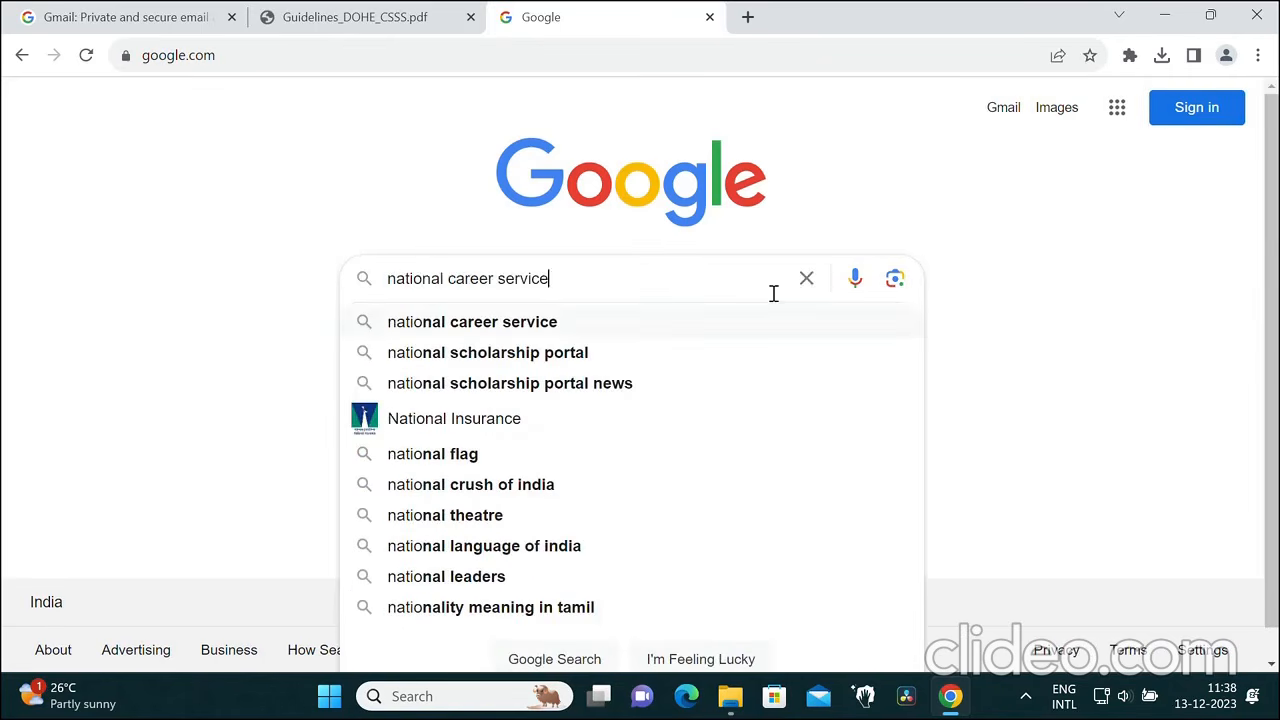
pyautogui.press('Down')
pyautogui.press('Return')
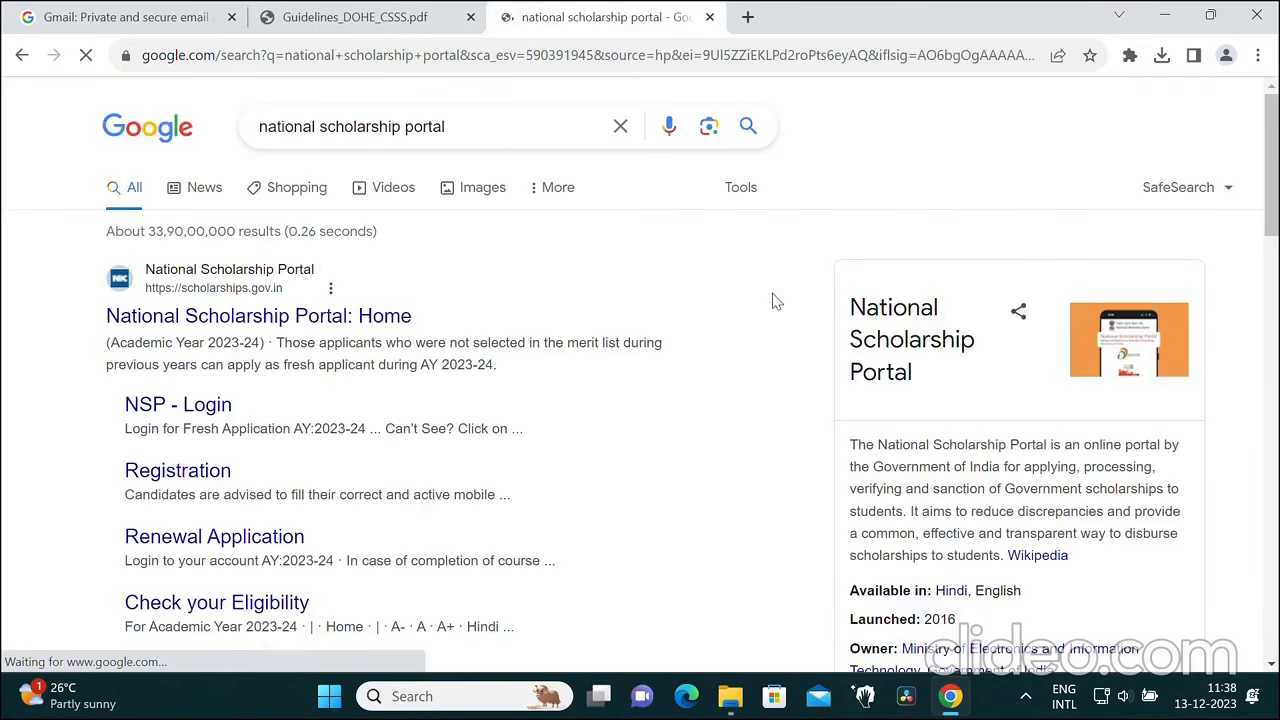
# - Open the portal's Home result and expand Department of Higher Education under Central Schemes
pyautogui.click(388, 315)
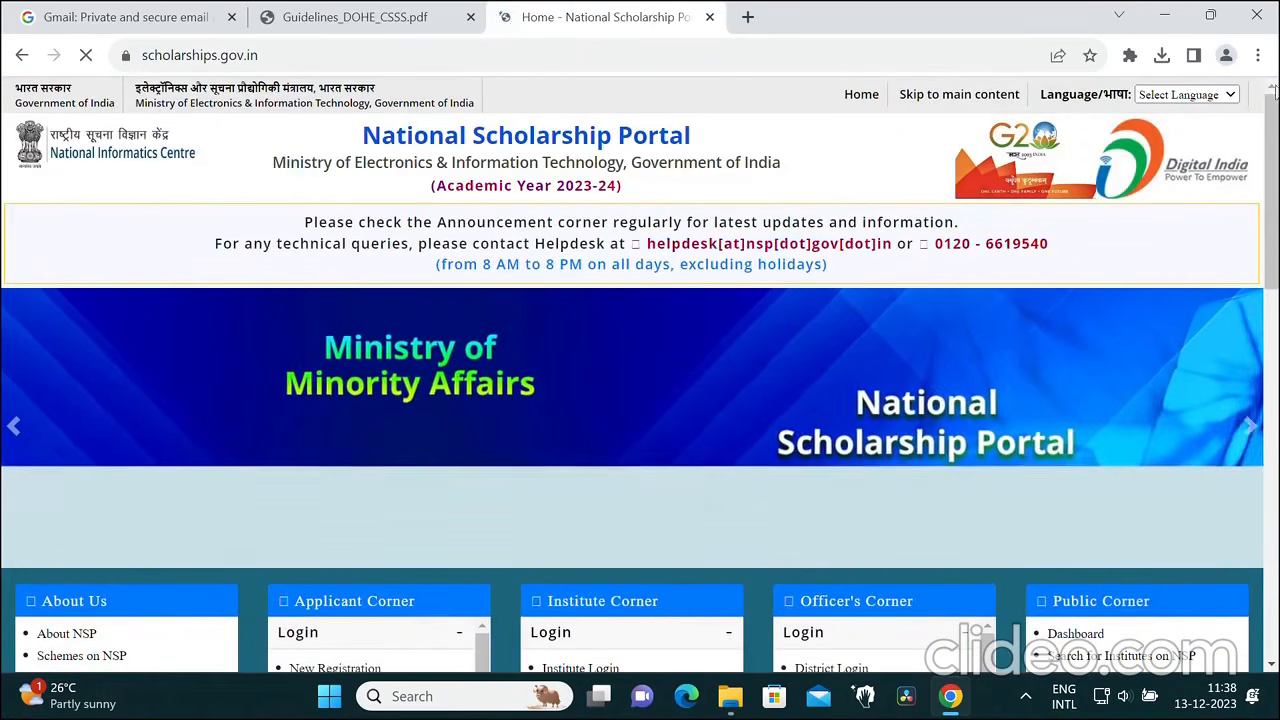
pyautogui.scroll(-5, 805, 305)
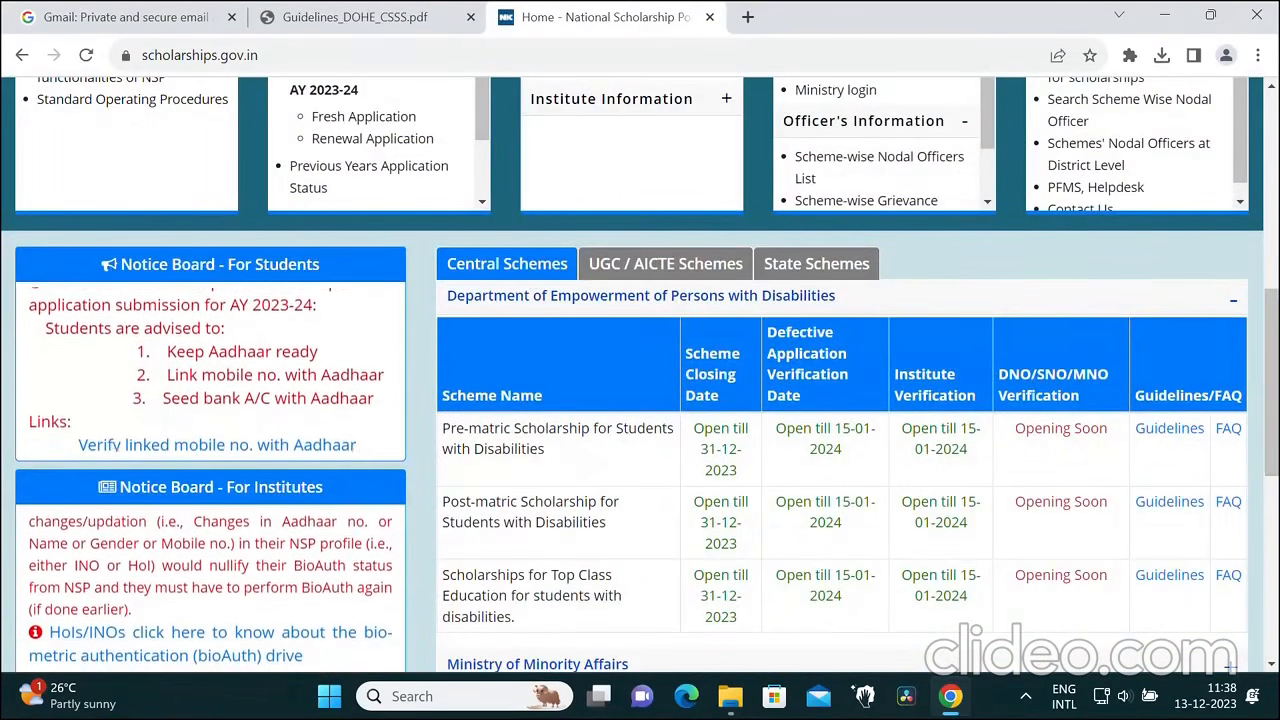
pyautogui.scroll(-5, 640, 380)
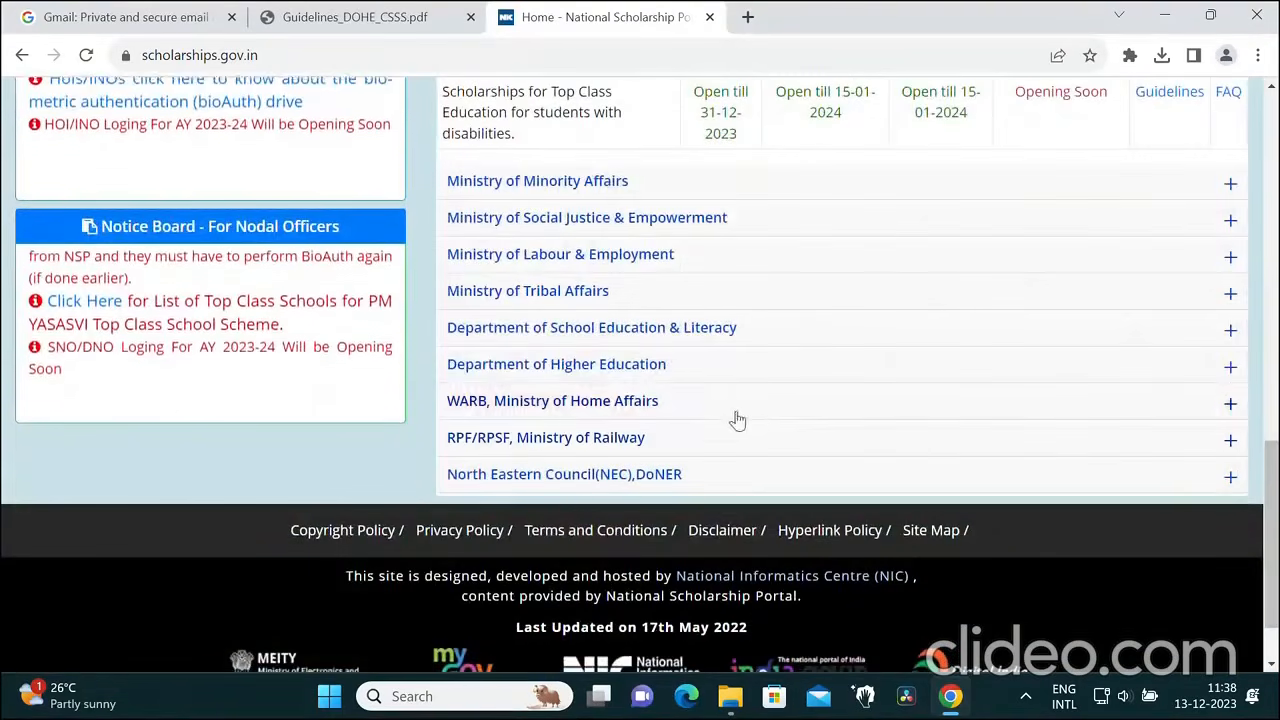
pyautogui.scroll(1, 752, 362)
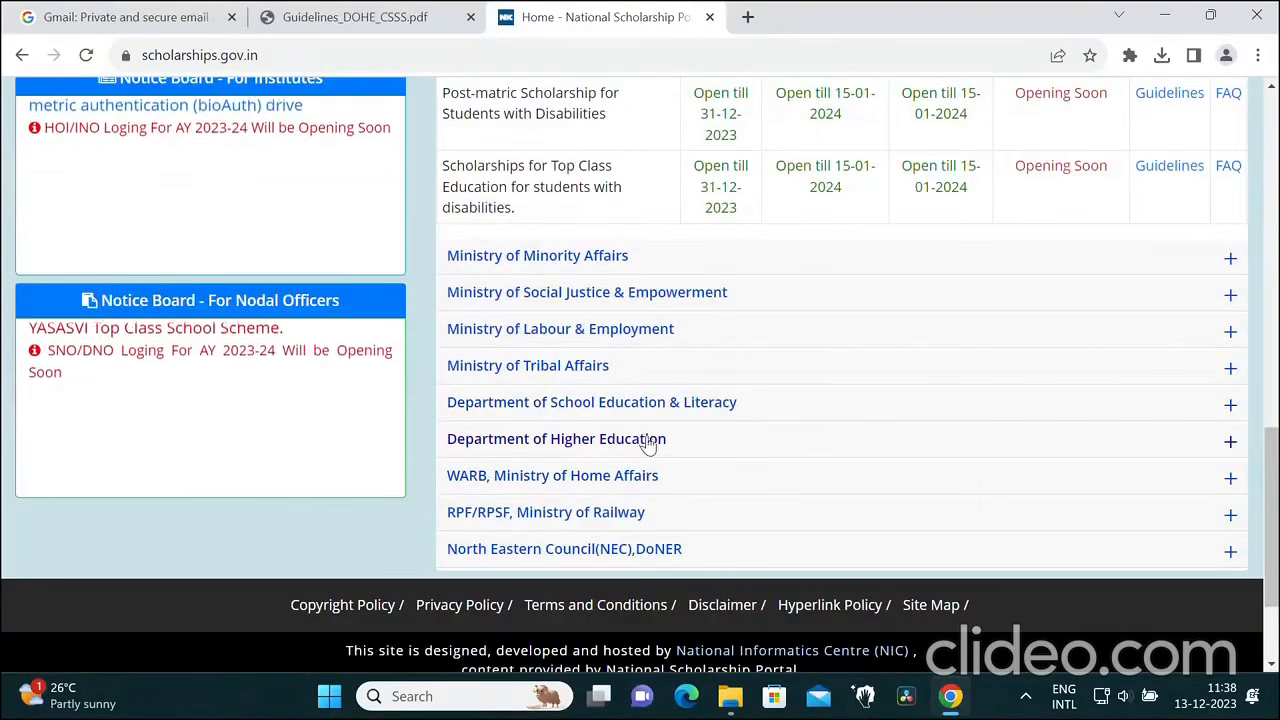
pyautogui.click(1231, 442)
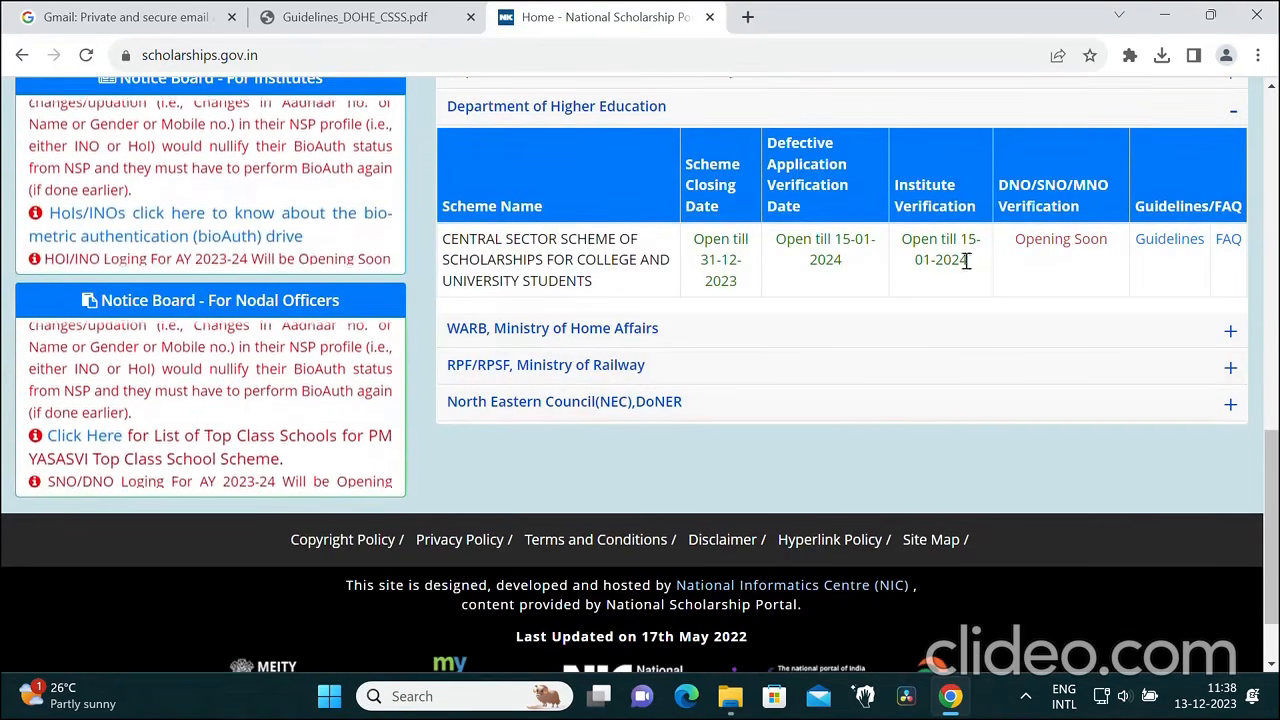
# - View the Central Sector Scheme guidelines PDF (Guidelines_DOHE_CSSS.pdf), then return to the portal home tab
pyautogui.click(1160, 240)
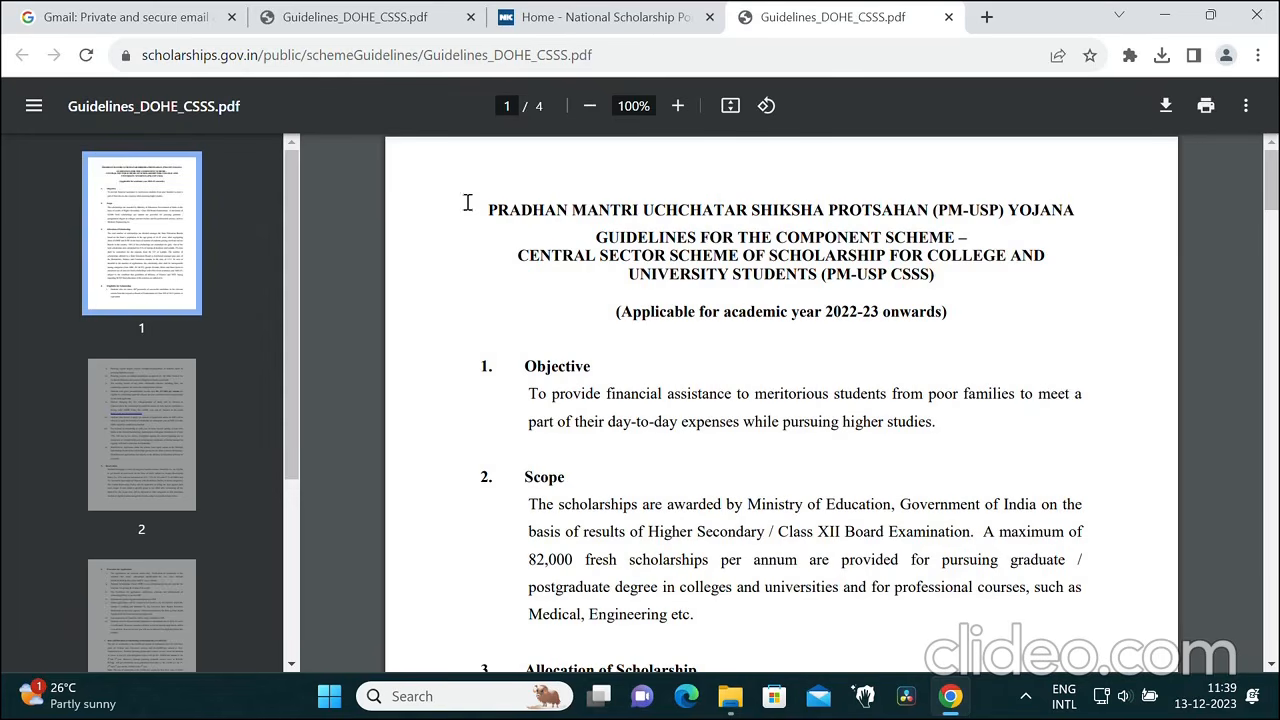
pyautogui.click(540, 10)
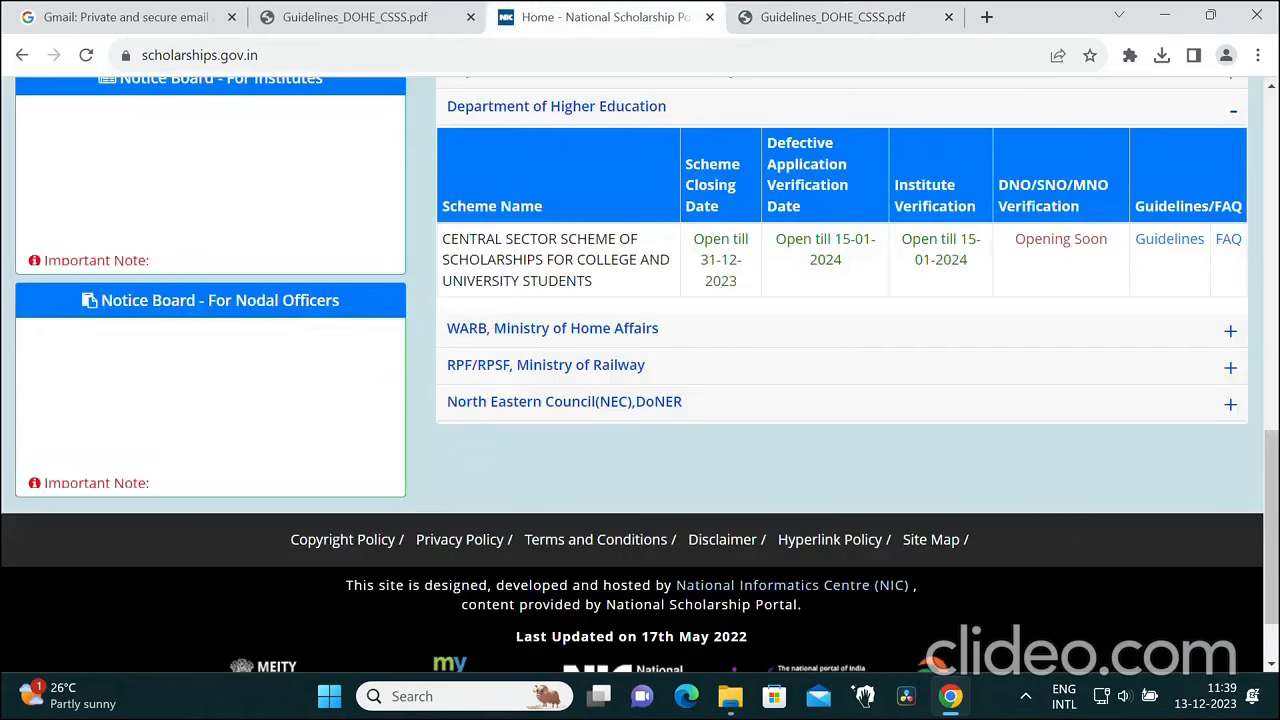
# - Start a New Registration, accept the guidelines and duplicate-application undertakings, and continue
pyautogui.scroll(5, 555, 167)
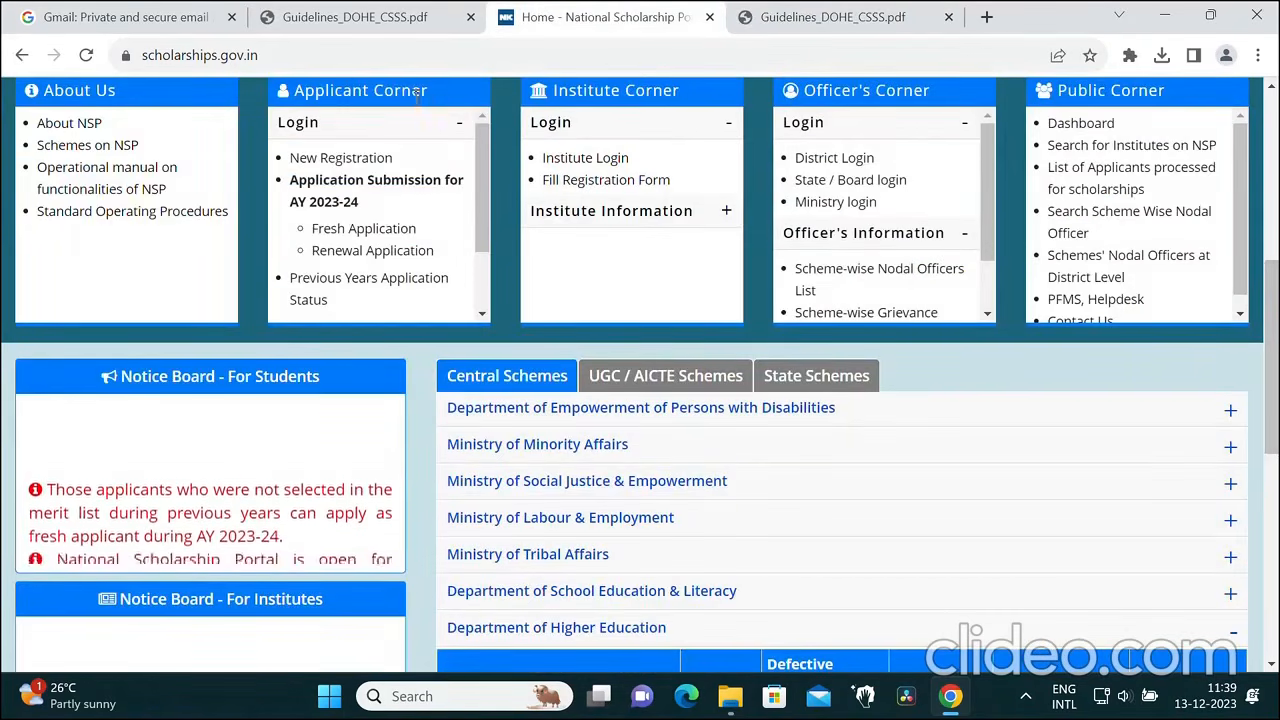
pyautogui.click(322, 160)
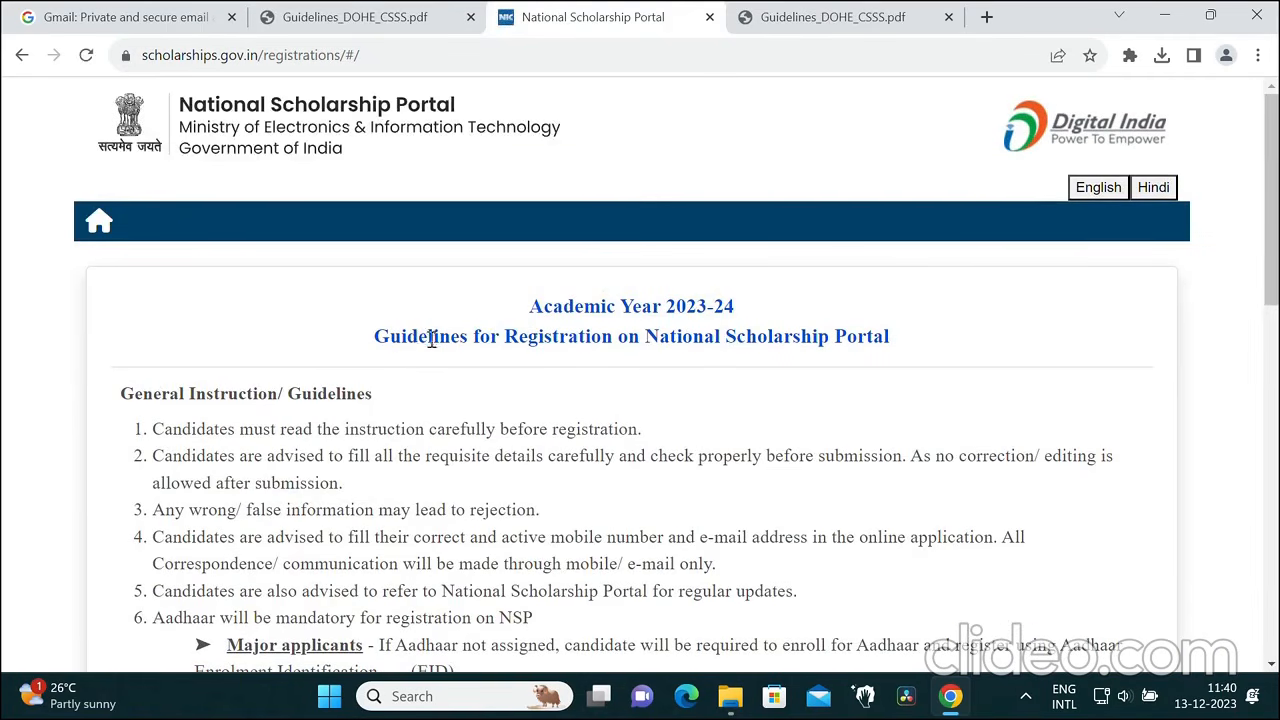
pyautogui.moveTo(1272, 230); pyautogui.dragTo(1264, 556)
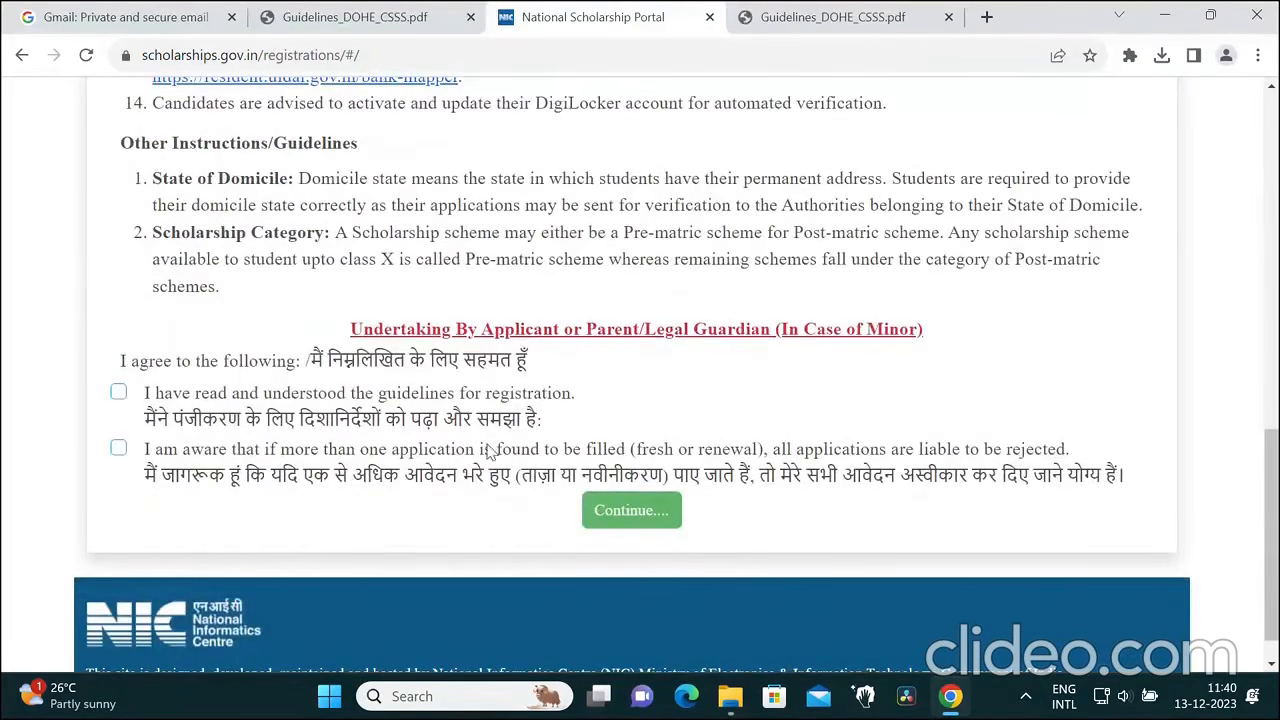
pyautogui.click(118, 393)
pyautogui.click(118, 448)
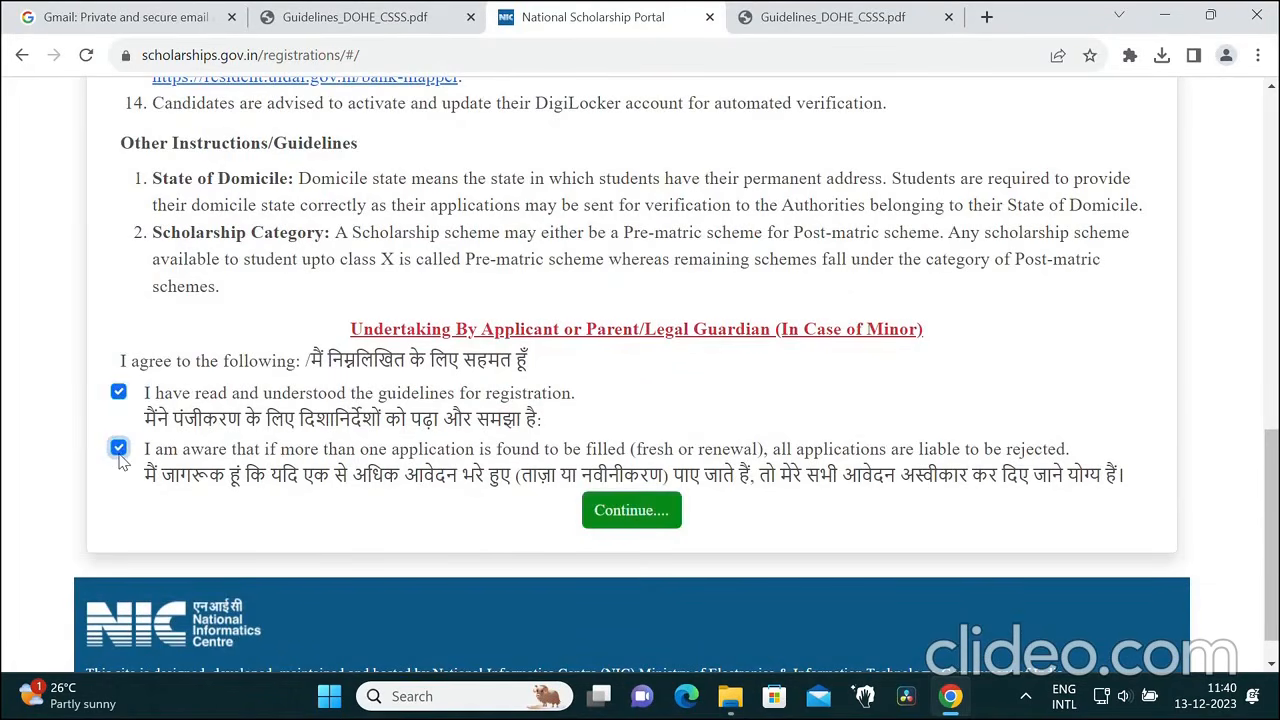
pyautogui.click(606, 515)
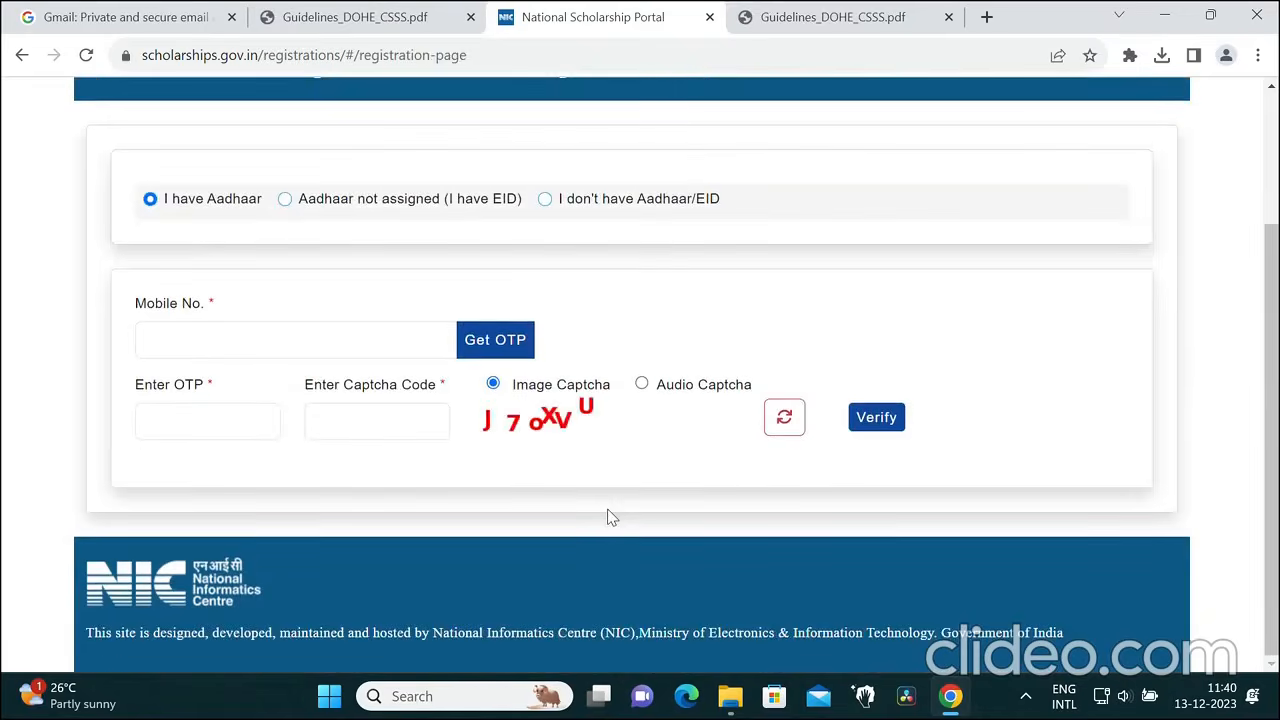
# - Enter the mobile number and request an OTP for it
pyautogui.scroll(1, 1270, 400)
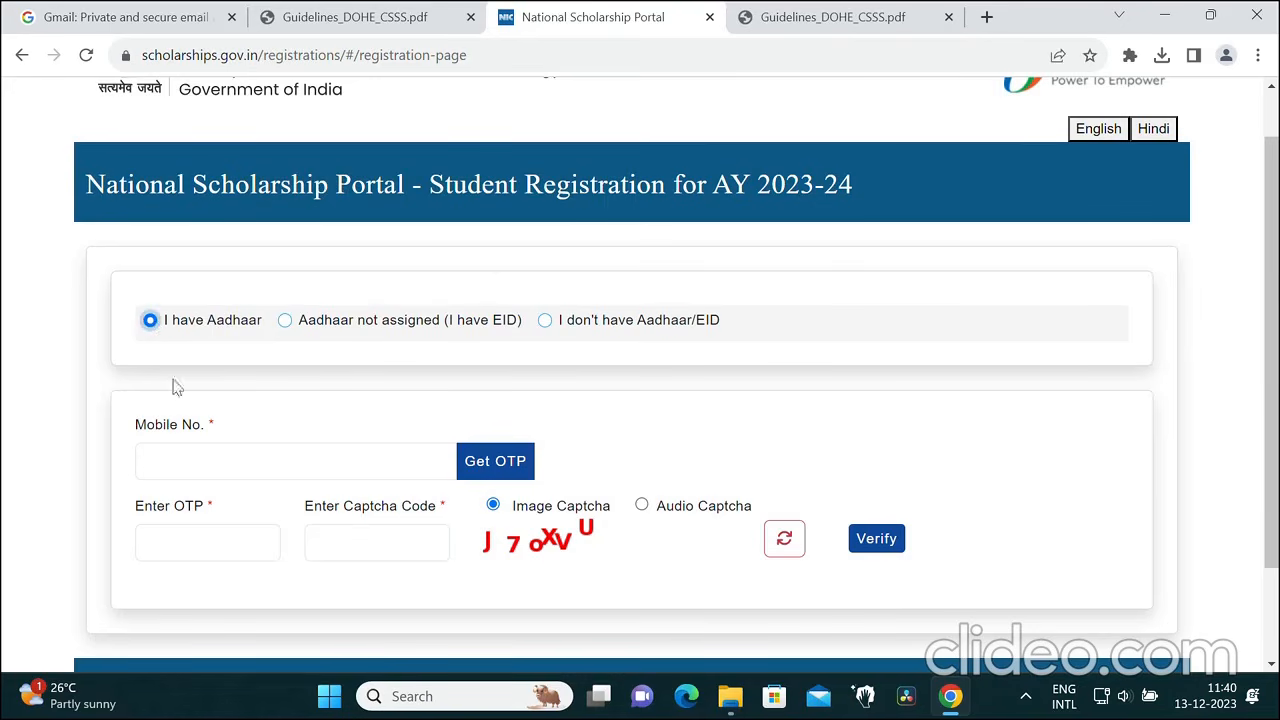
pyautogui.click(184, 459)
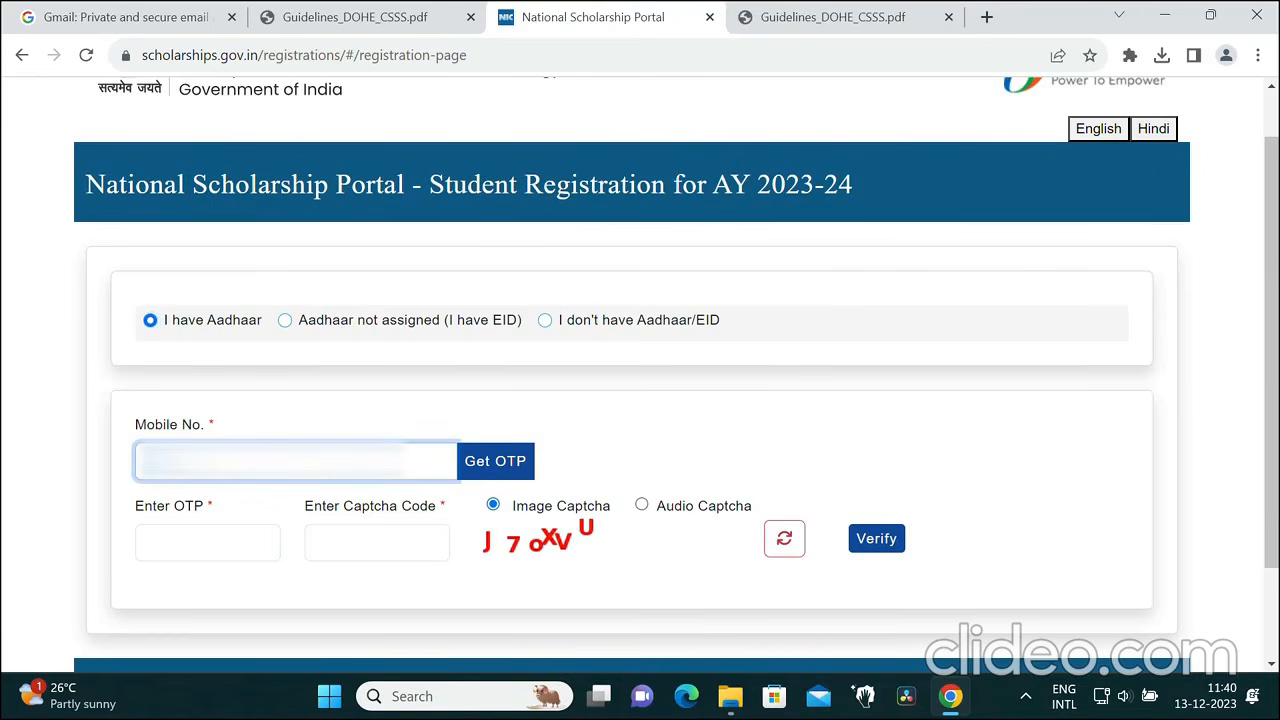
pyautogui.write('**')
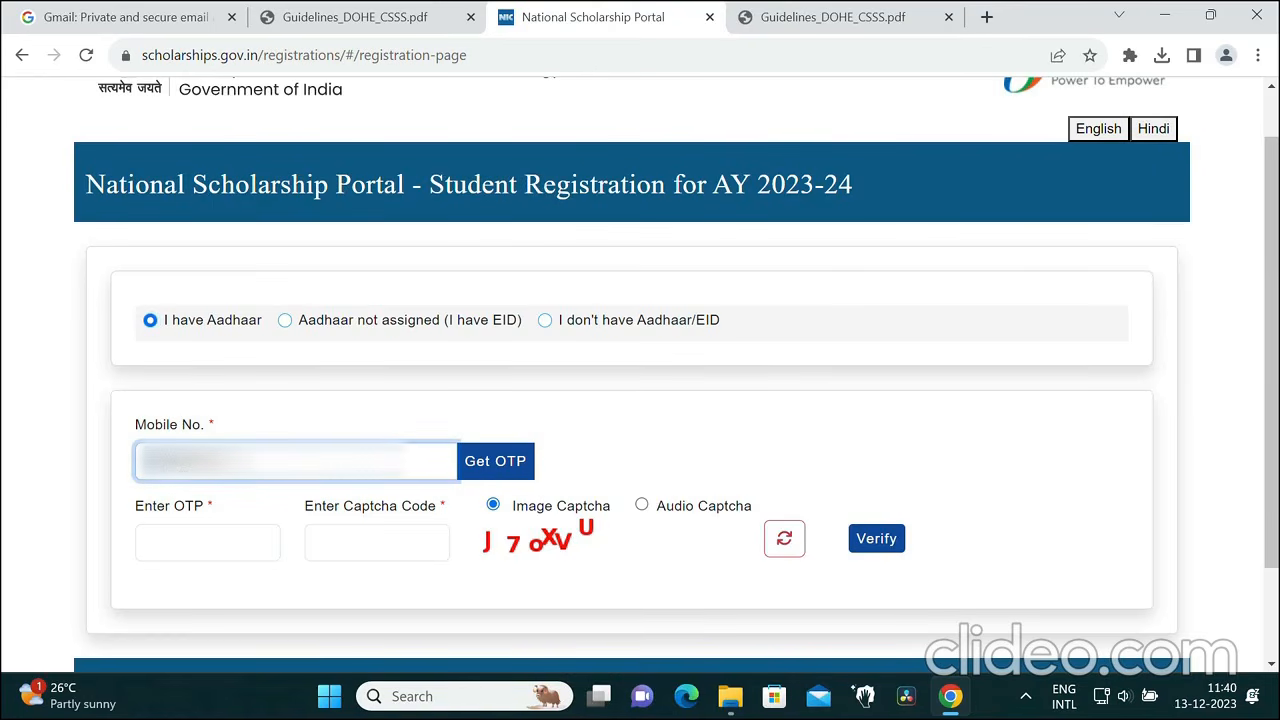
pyautogui.write('***')
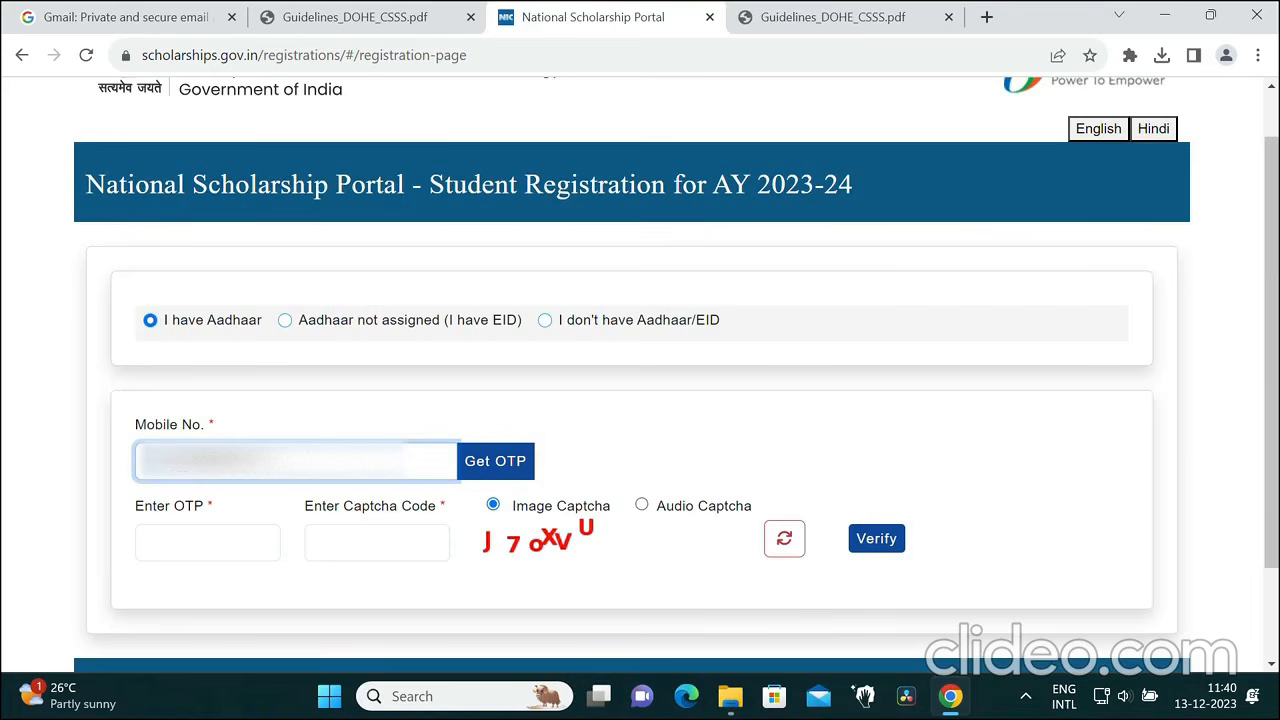
pyautogui.click(490, 472)
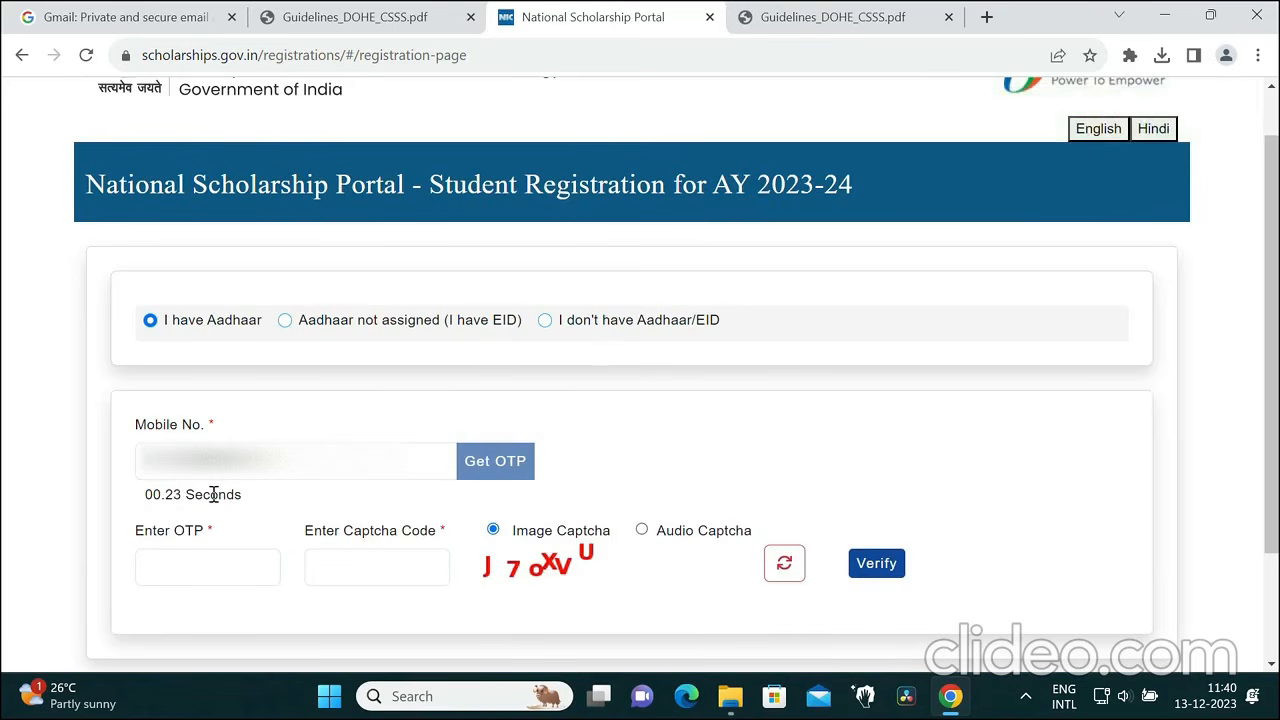
# - Enter the received mobile OTP and the captcha code, then verify
pyautogui.click(200, 557)
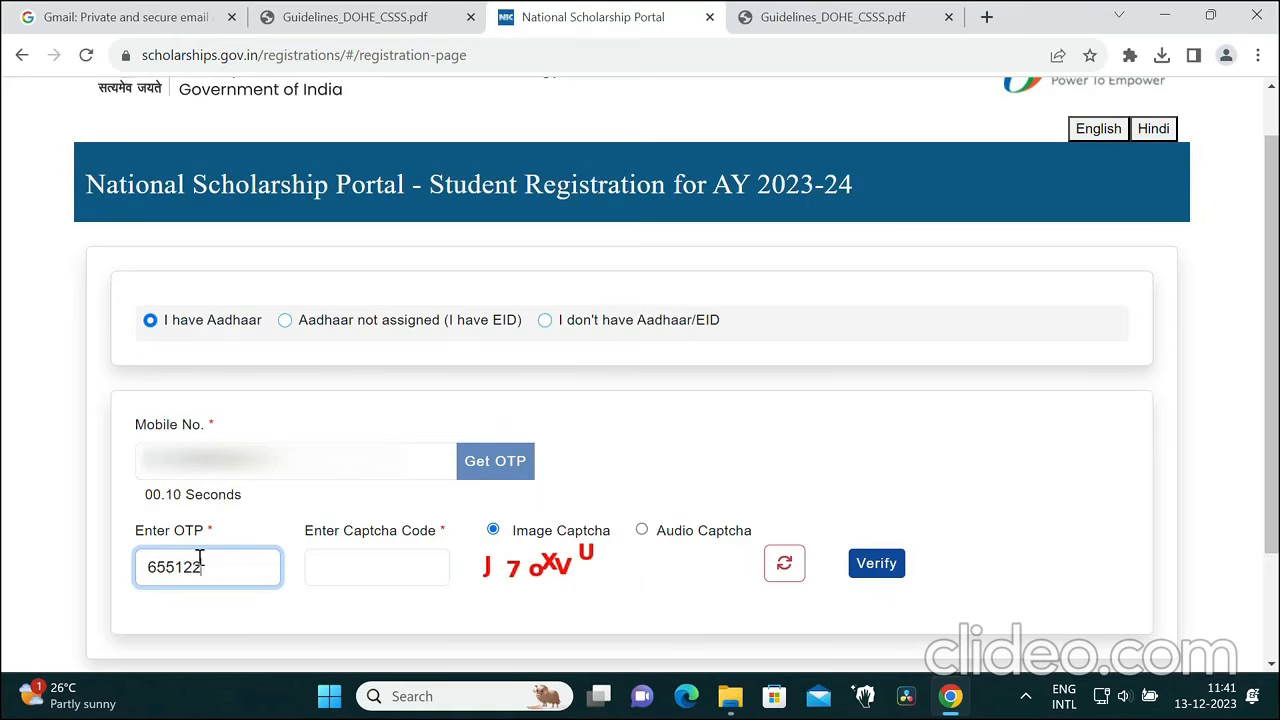
pyautogui.click(354, 568)
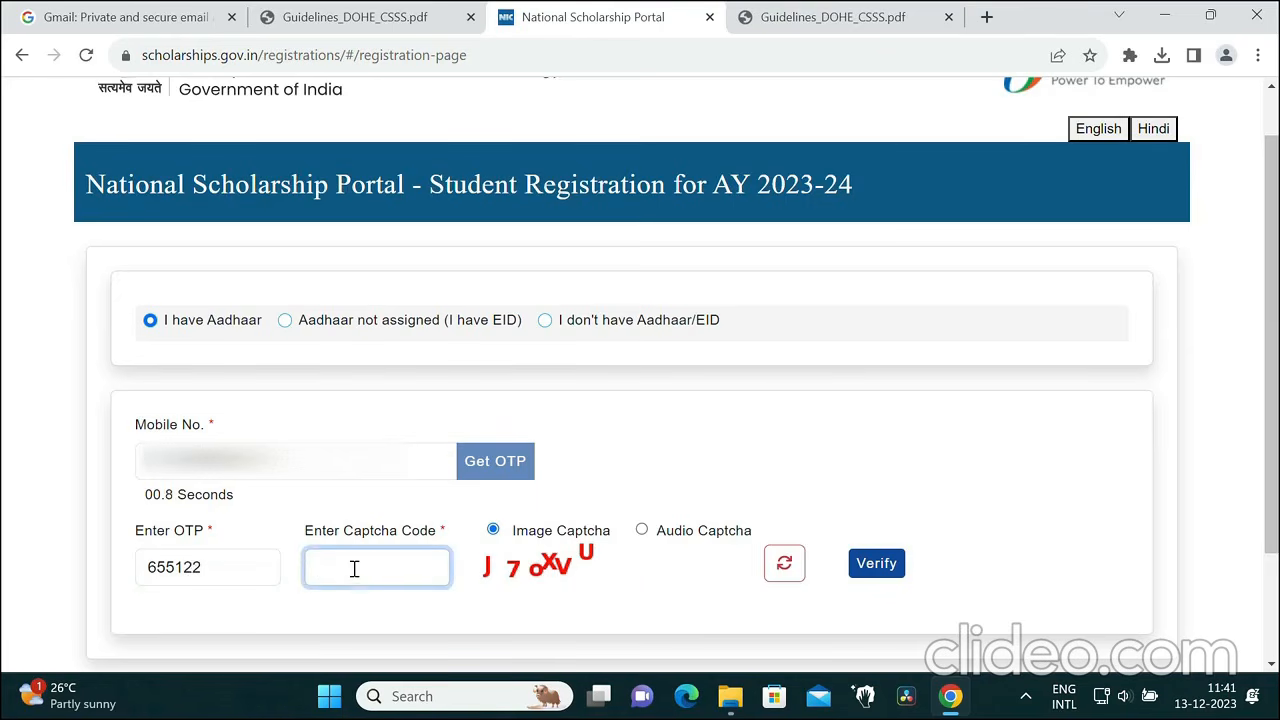
pyautogui.write('J7oXVU')
pyautogui.click(888, 566)
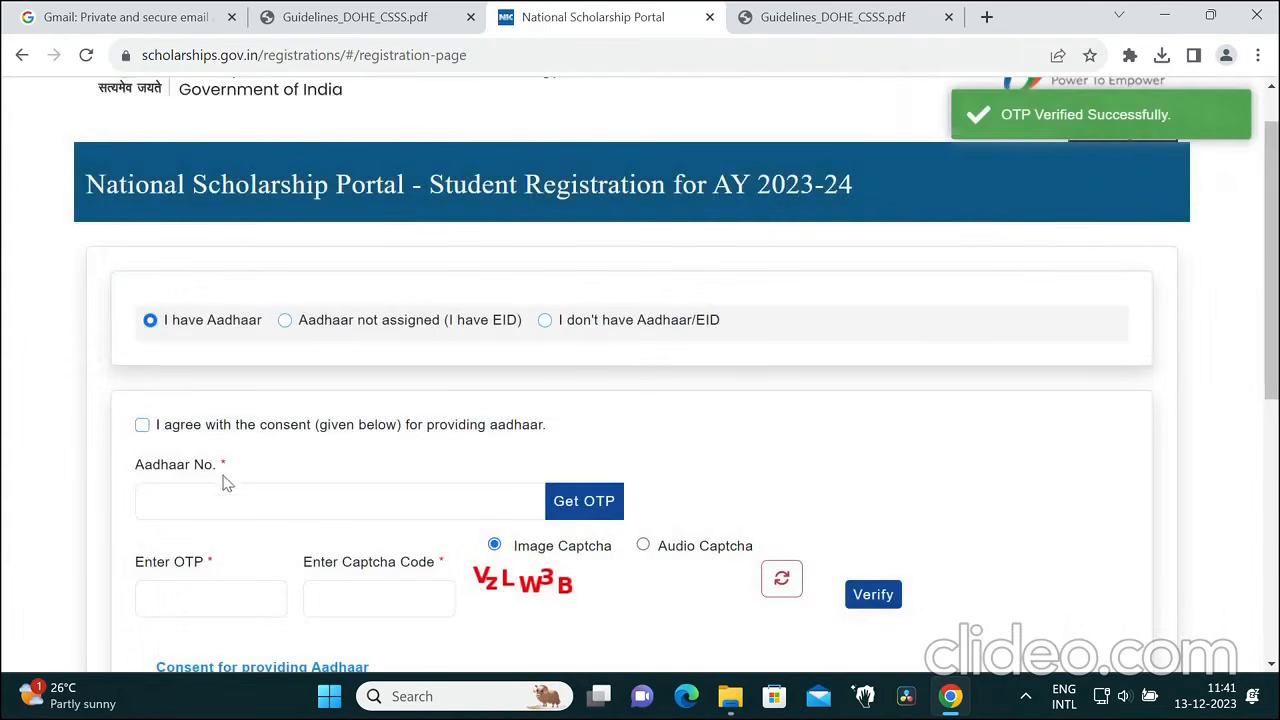
# - Give Aadhaar consent, paste the Aadhaar number and request its OTP
pyautogui.click(143, 426)
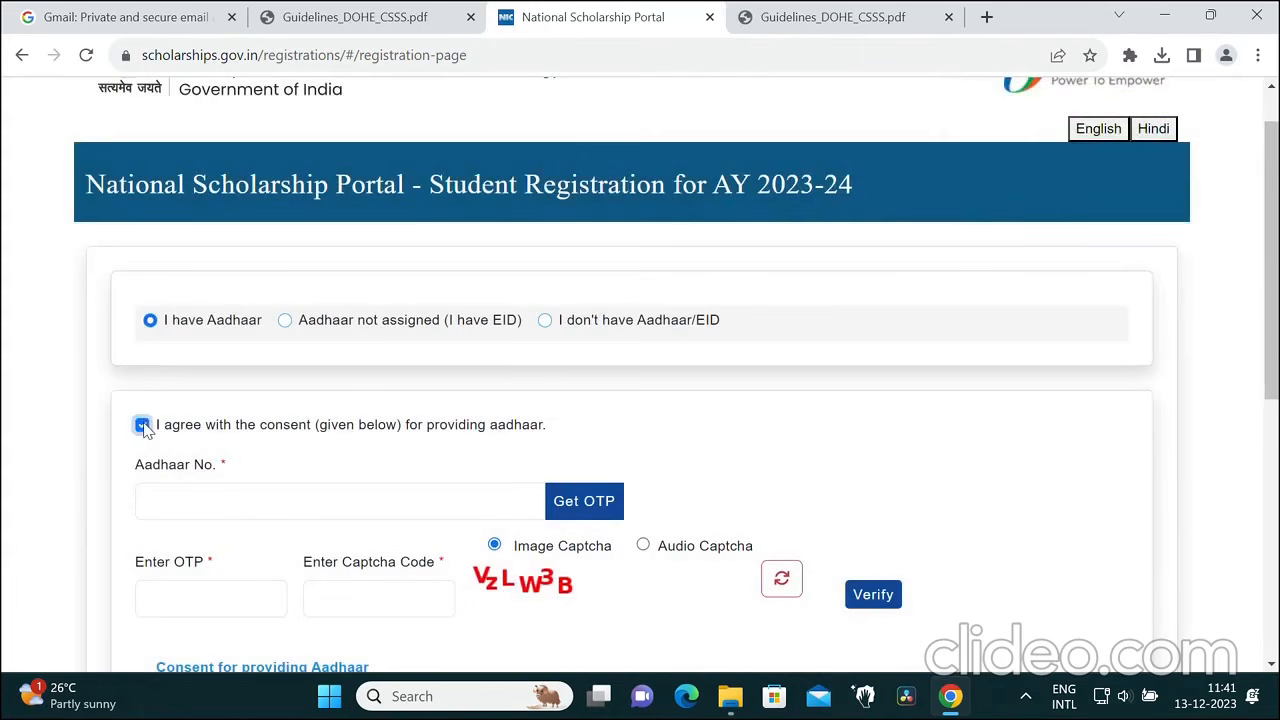
pyautogui.click(155, 501)
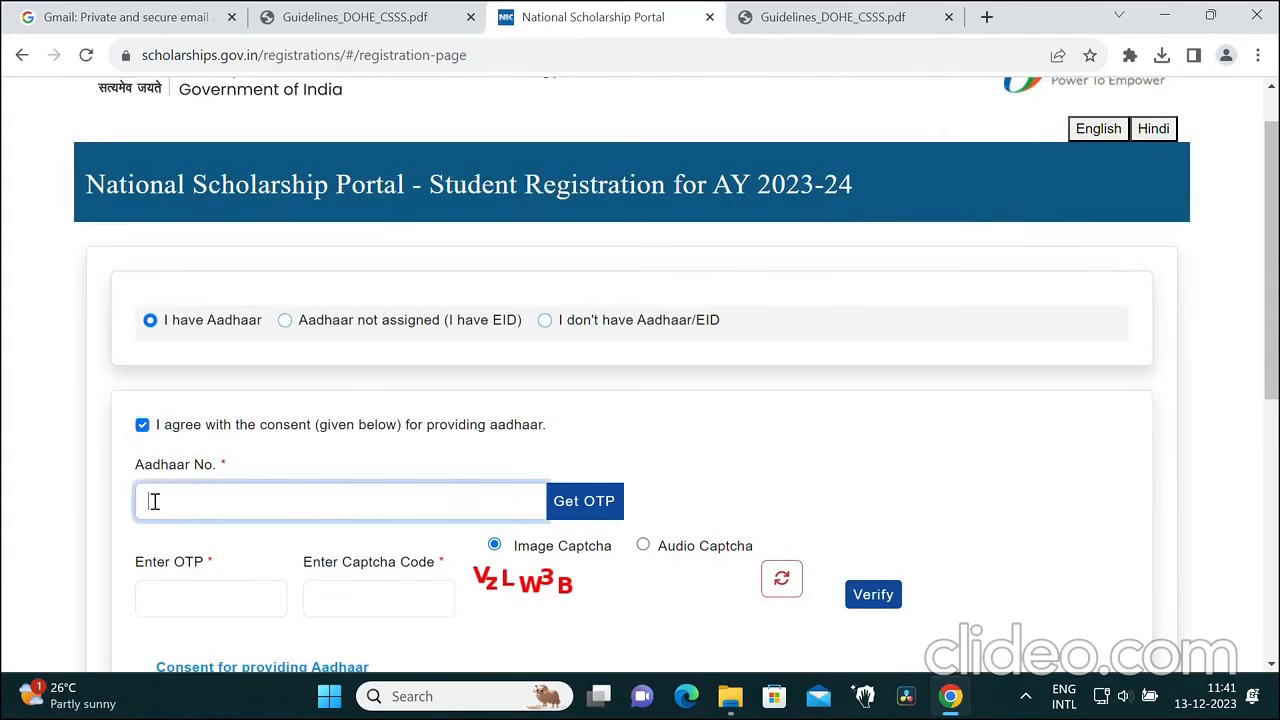
pyautogui.hotkey('ctrl', 'v')
pyautogui.click(585, 510)
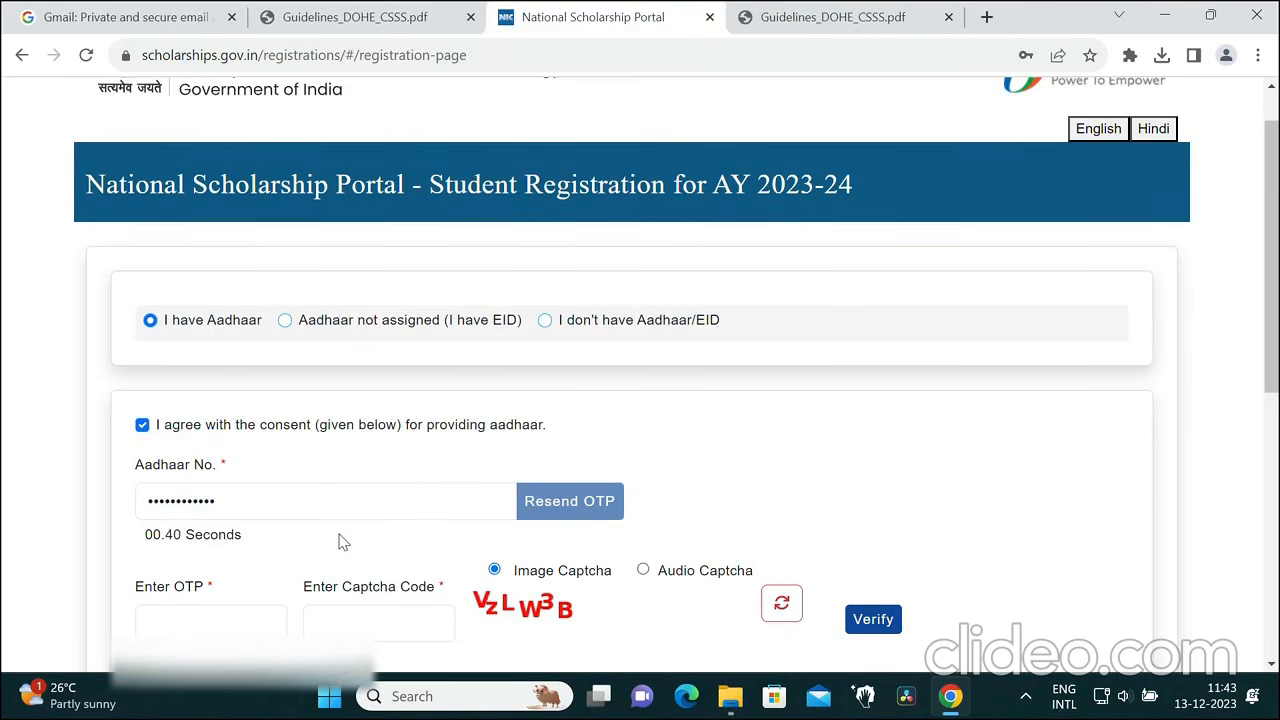
# - Enter the Aadhaar OTP and new captcha, then verify to load the CIDR details
pyautogui.click(215, 612)
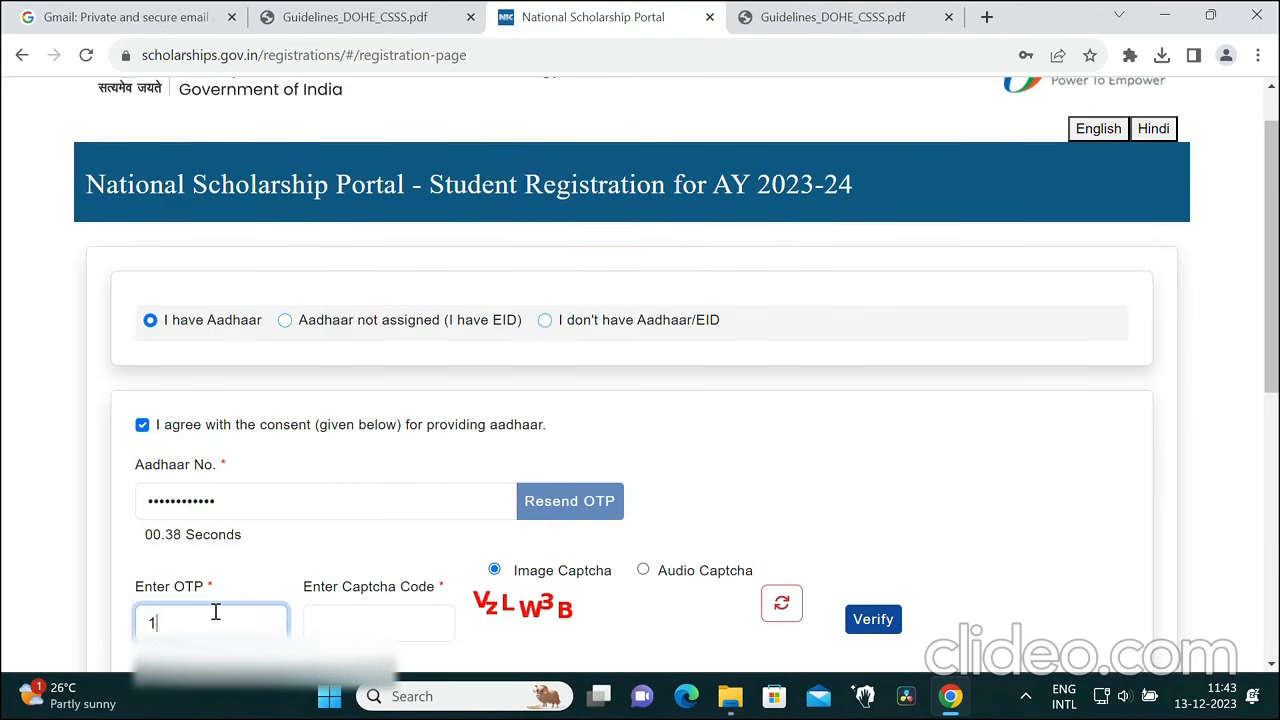
pyautogui.click(399, 621)
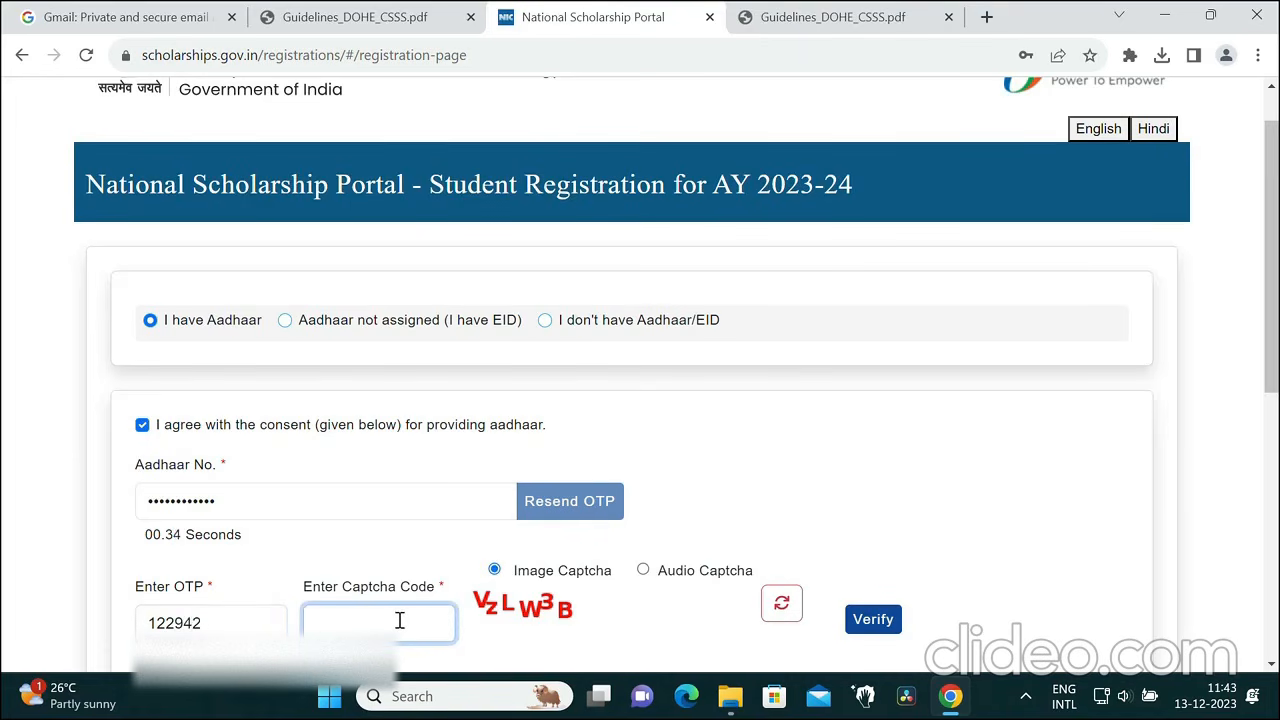
pyautogui.write('V')
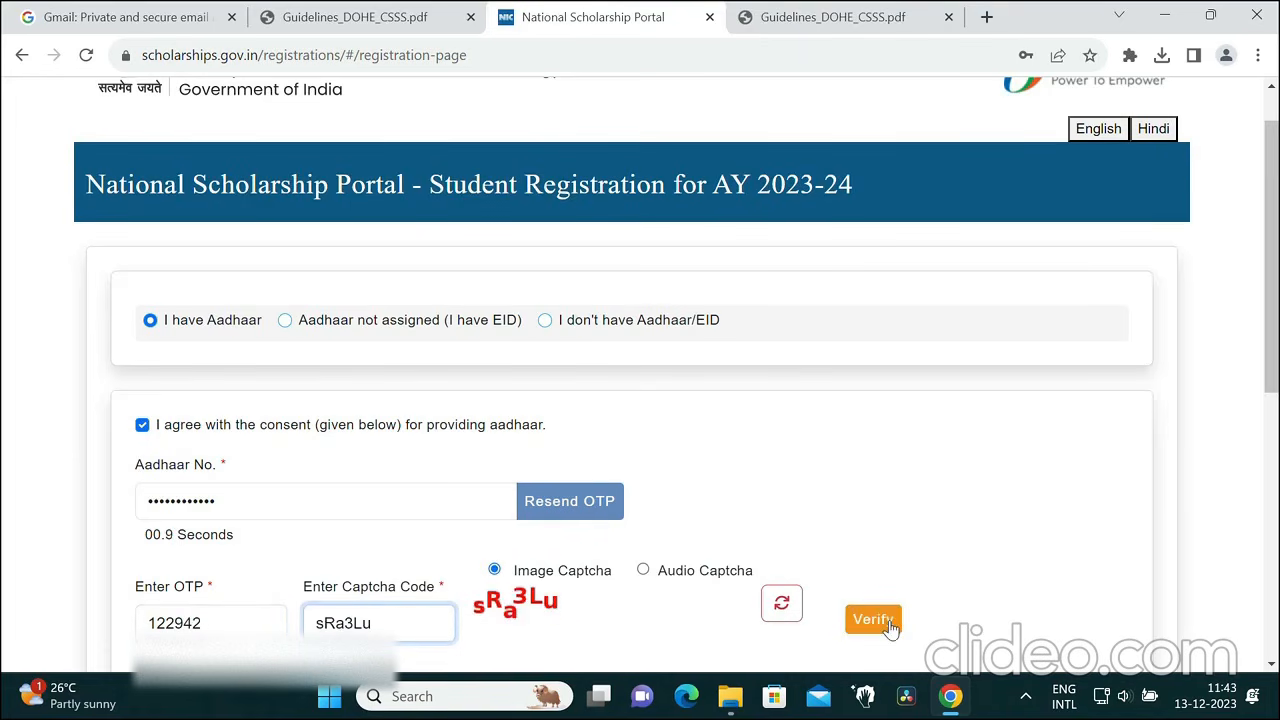
pyautogui.click(886, 620)
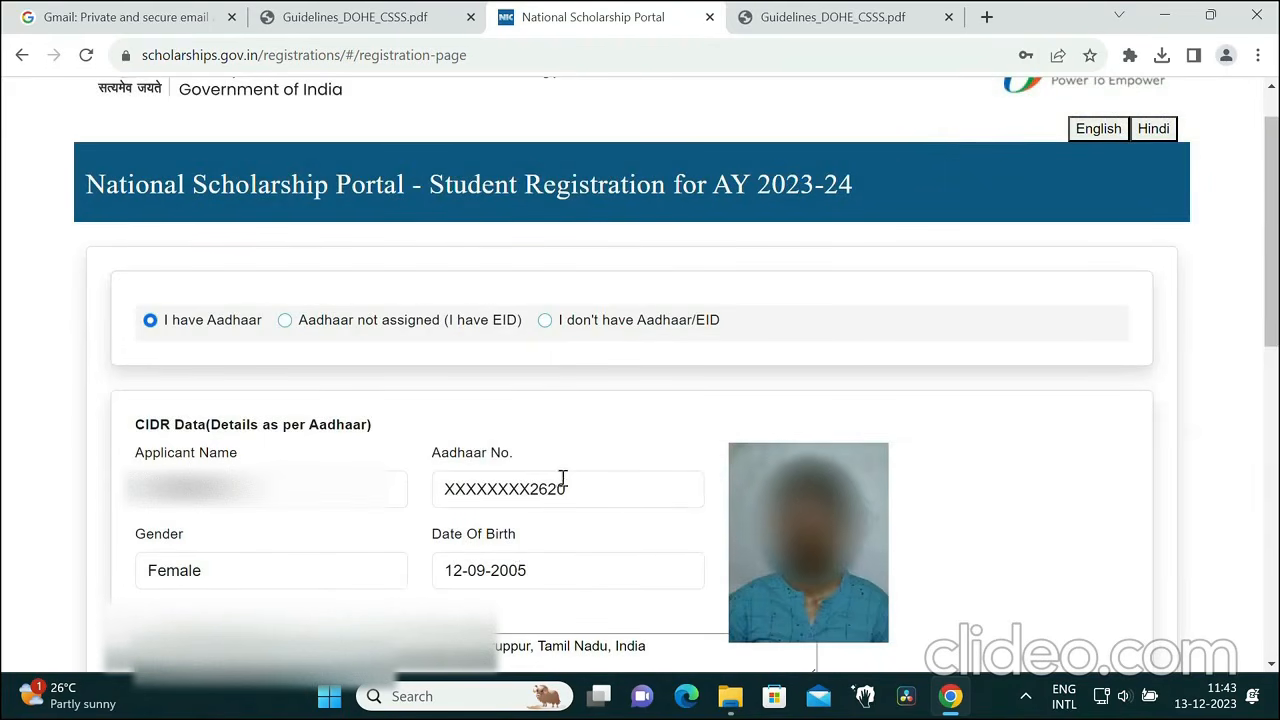
# - Choose Scholarship Scheme, Post Matric/Top Class/MCM category and TAMIL NADU as state of domicile
pyautogui.moveTo(1272, 330); pyautogui.dragTo(1272, 550)
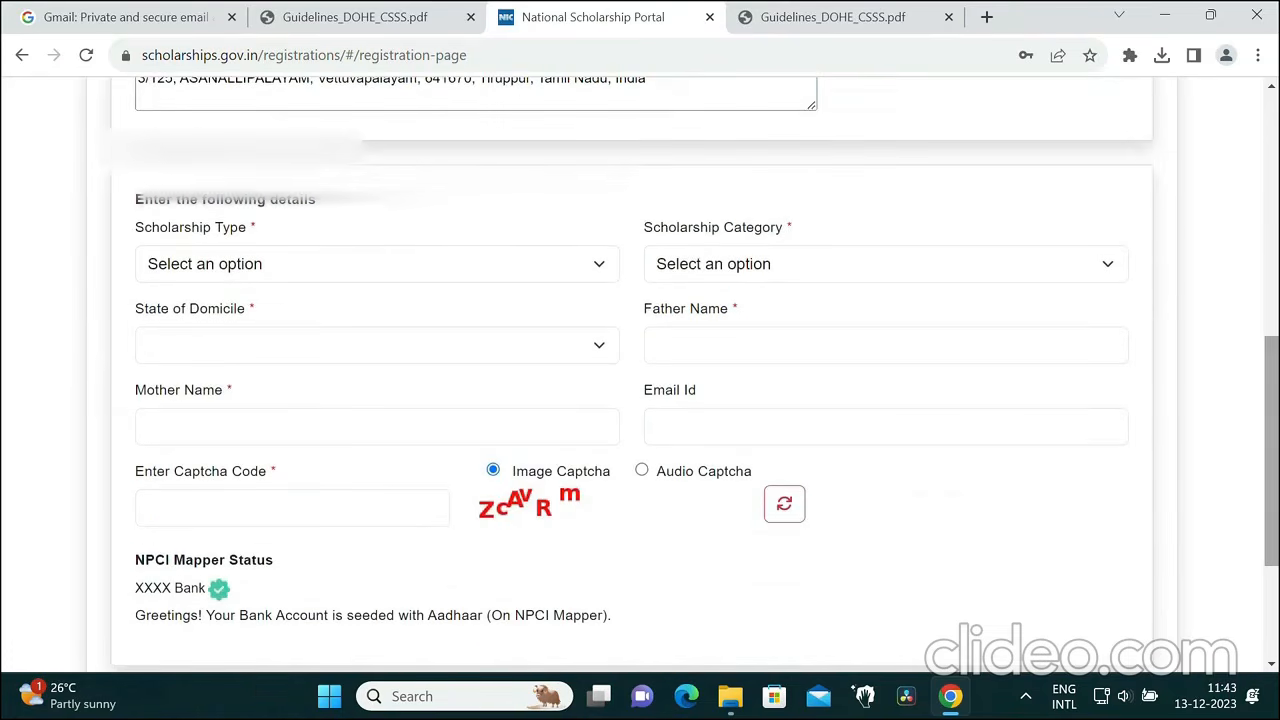
pyautogui.click(270, 262)
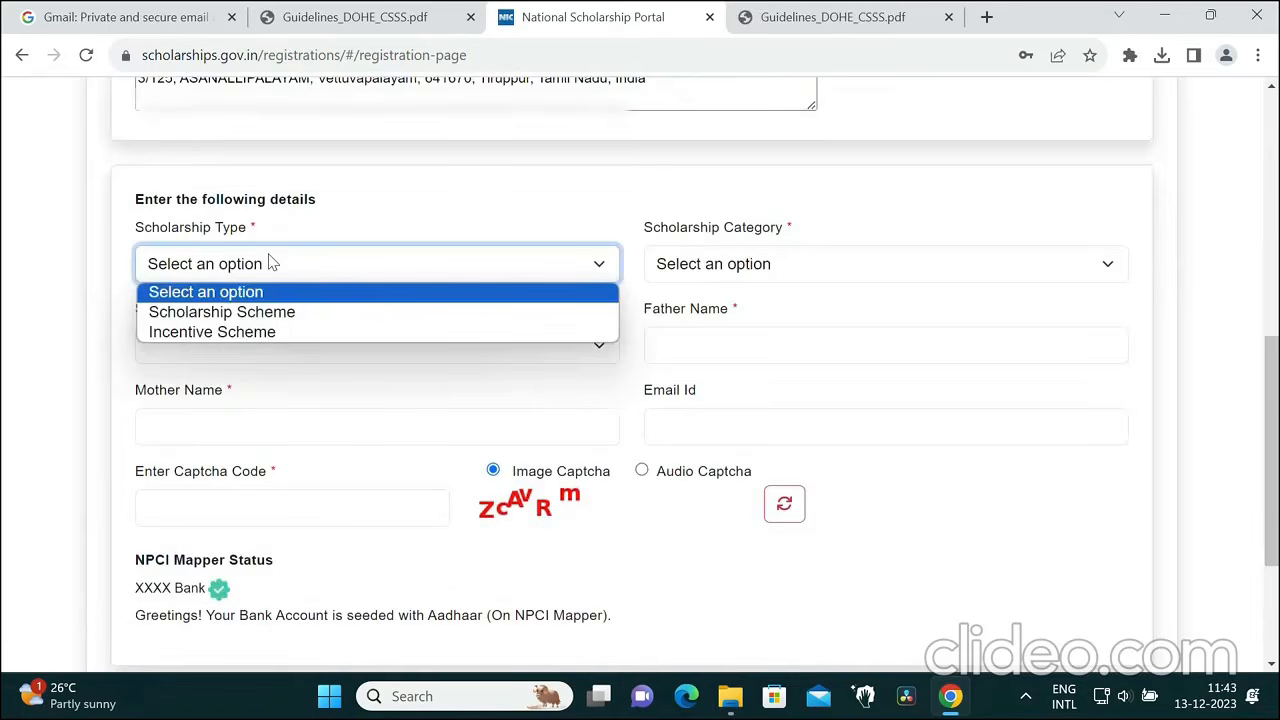
pyautogui.click(256, 312)
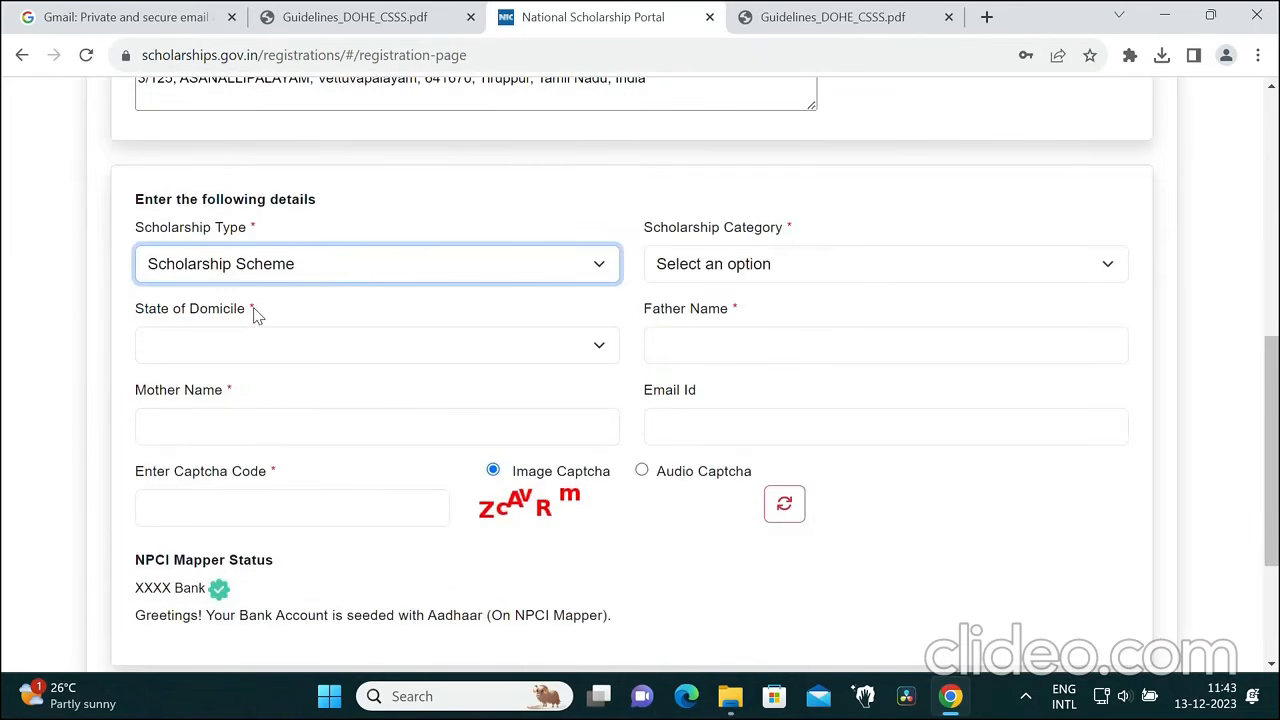
pyautogui.click(791, 262)
pyautogui.click(753, 333)
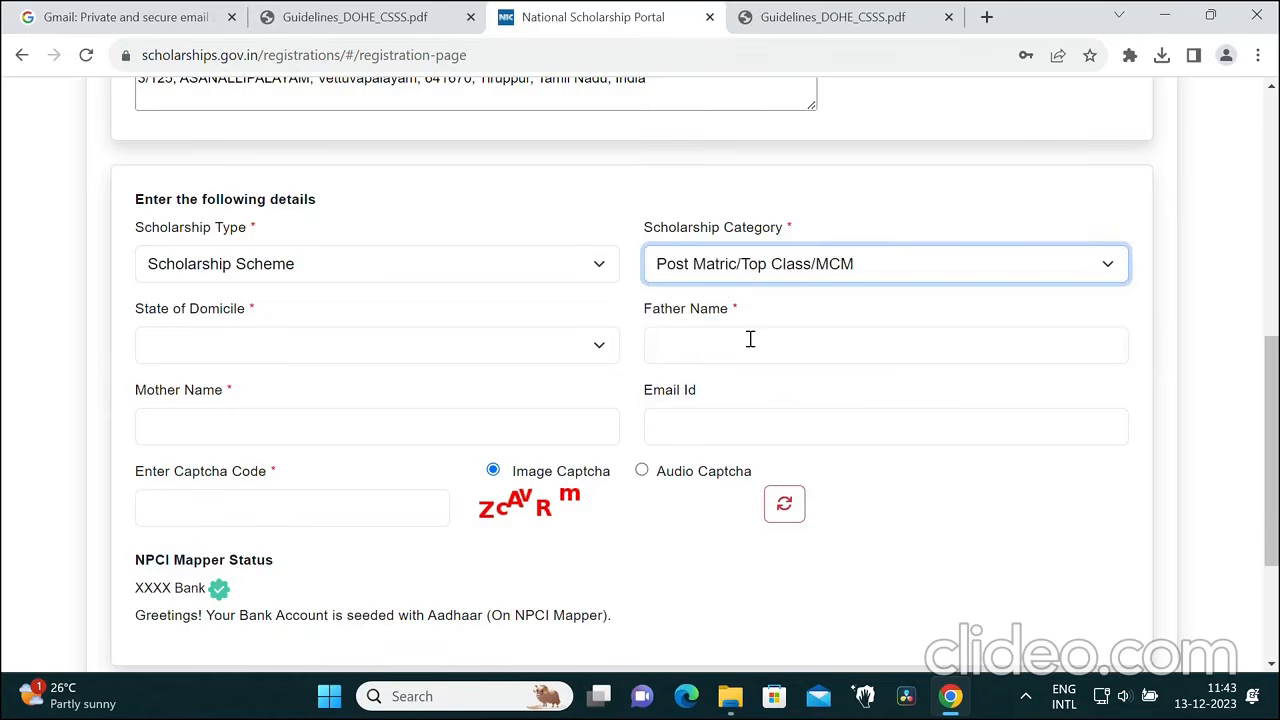
pyautogui.click(522, 346)
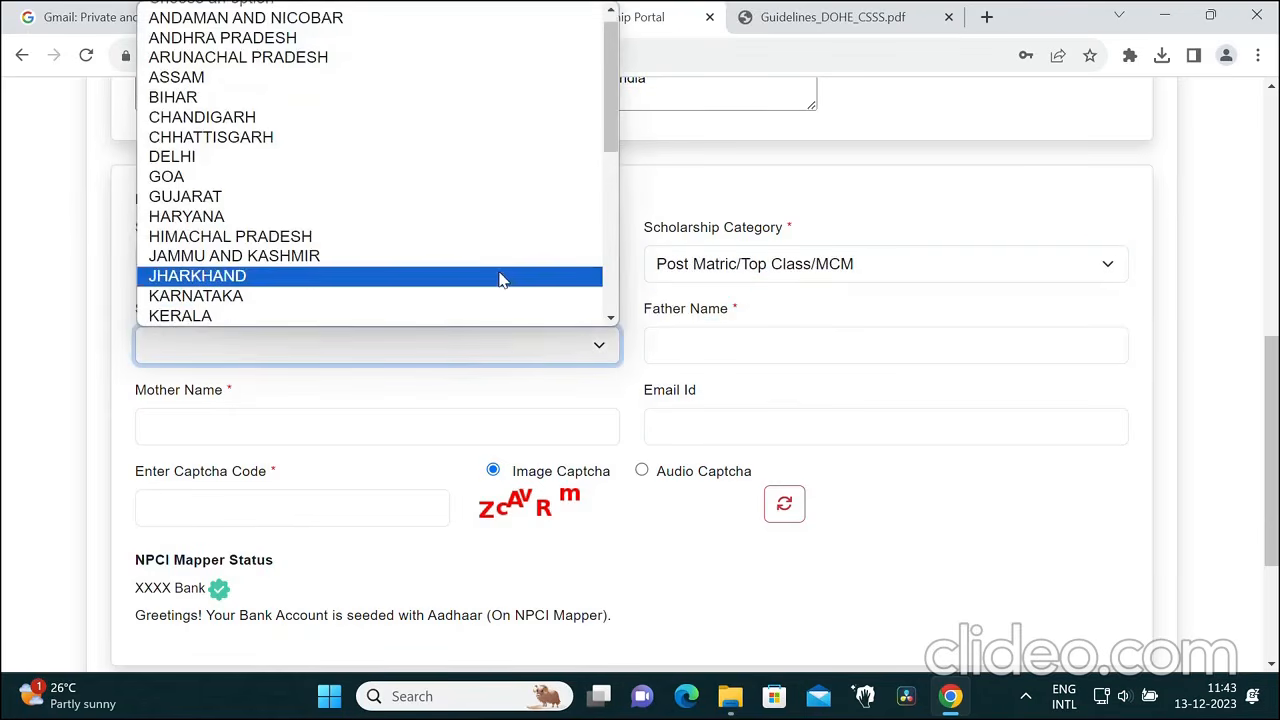
pyautogui.press('t')
pyautogui.press('Return')
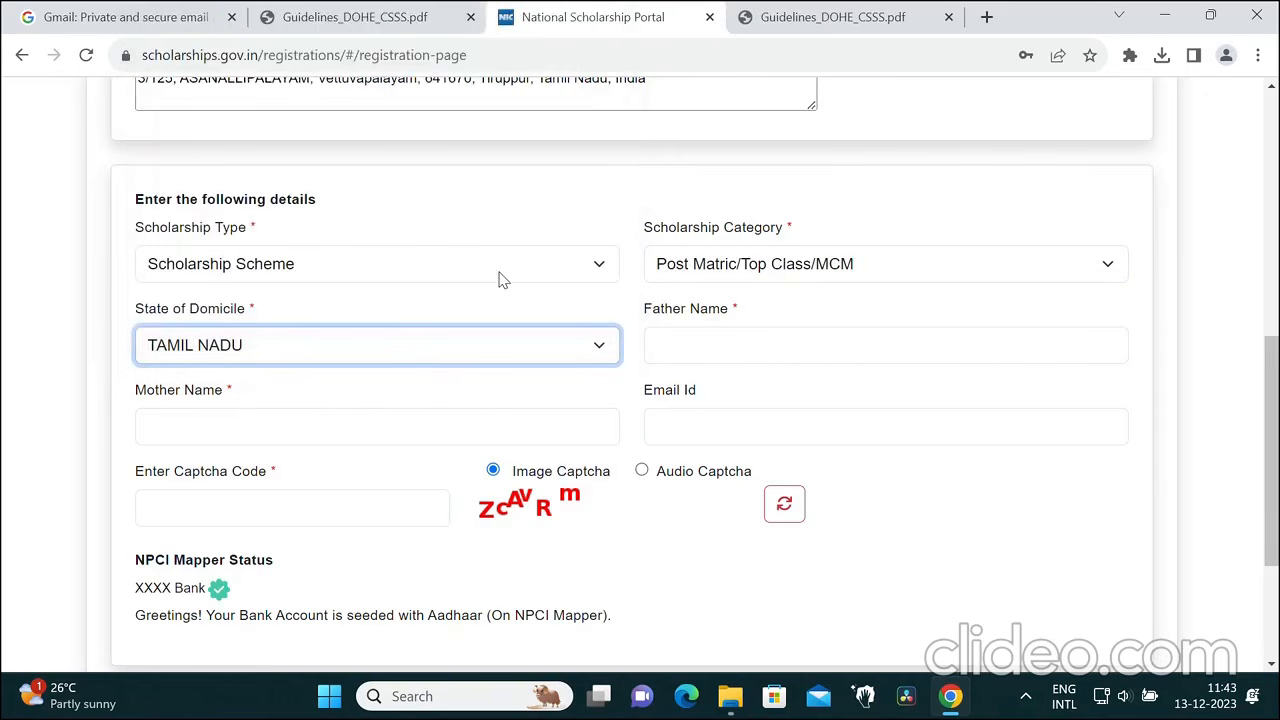
pyautogui.click(288, 350)
pyautogui.scroll(-1, 298, 315)
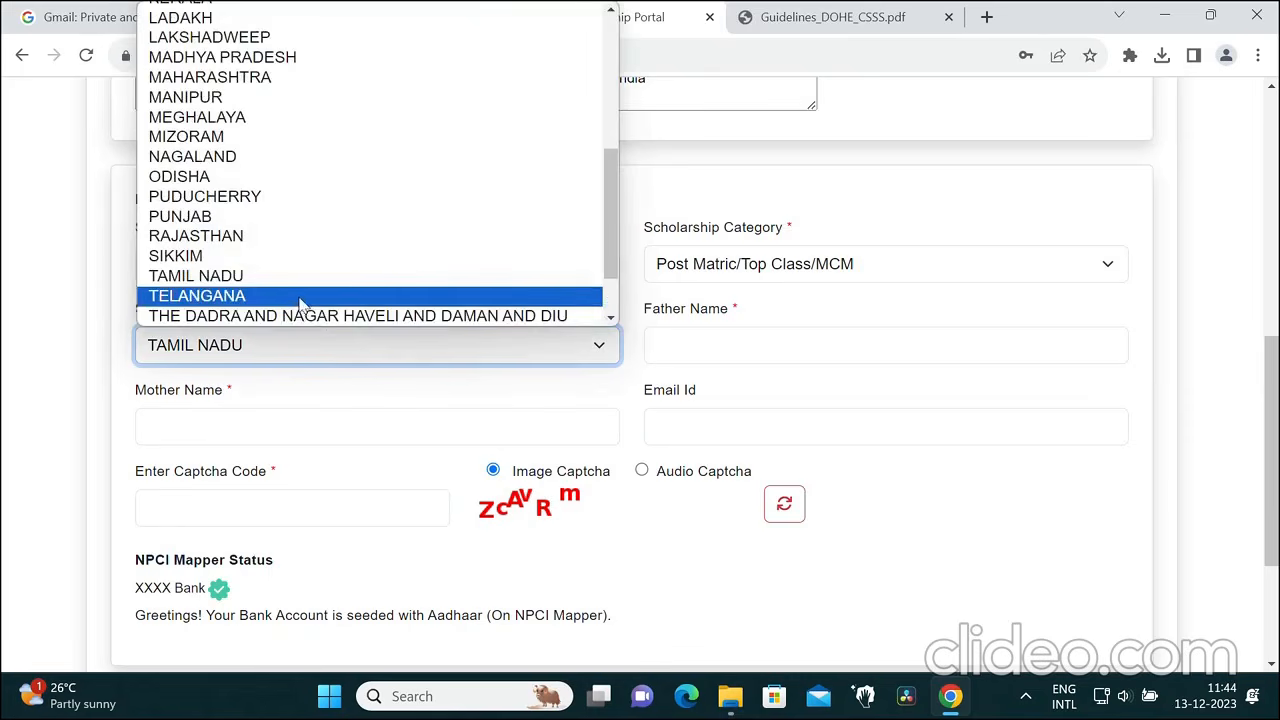
pyautogui.click(300, 278)
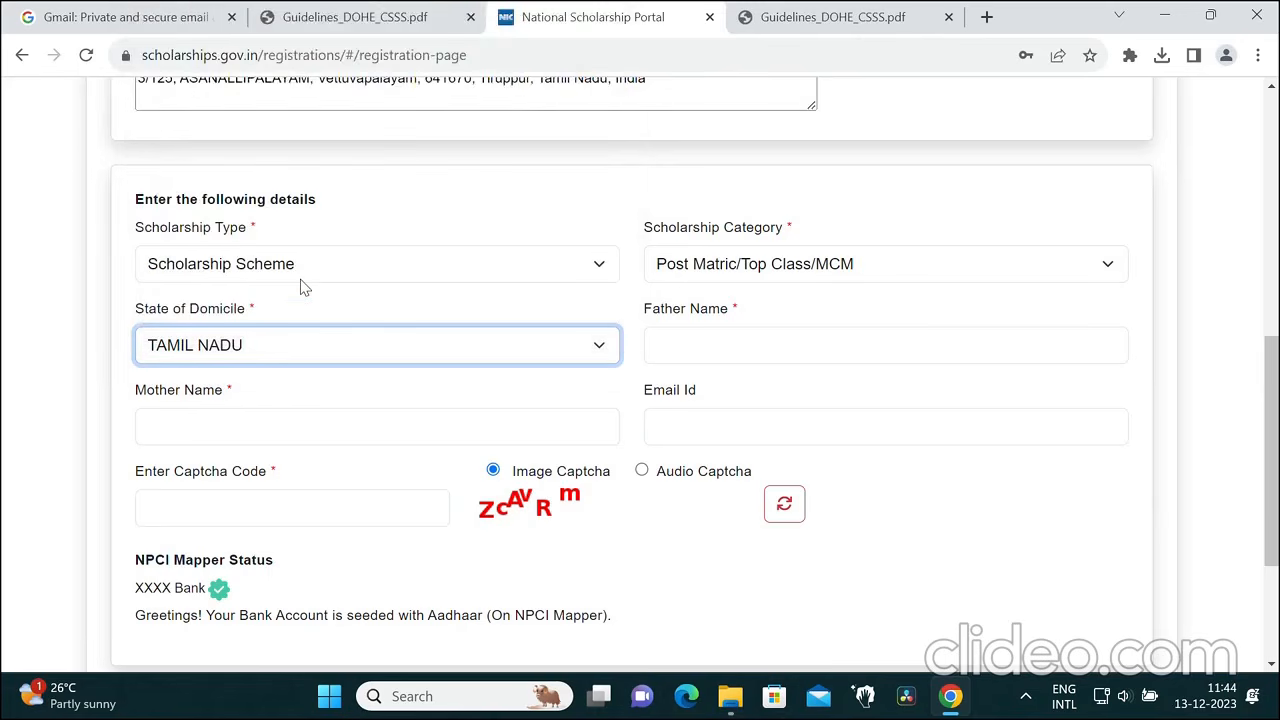
# - Fill in the father's and mother's names, the e-mail address and the captcha
pyautogui.click(661, 350)
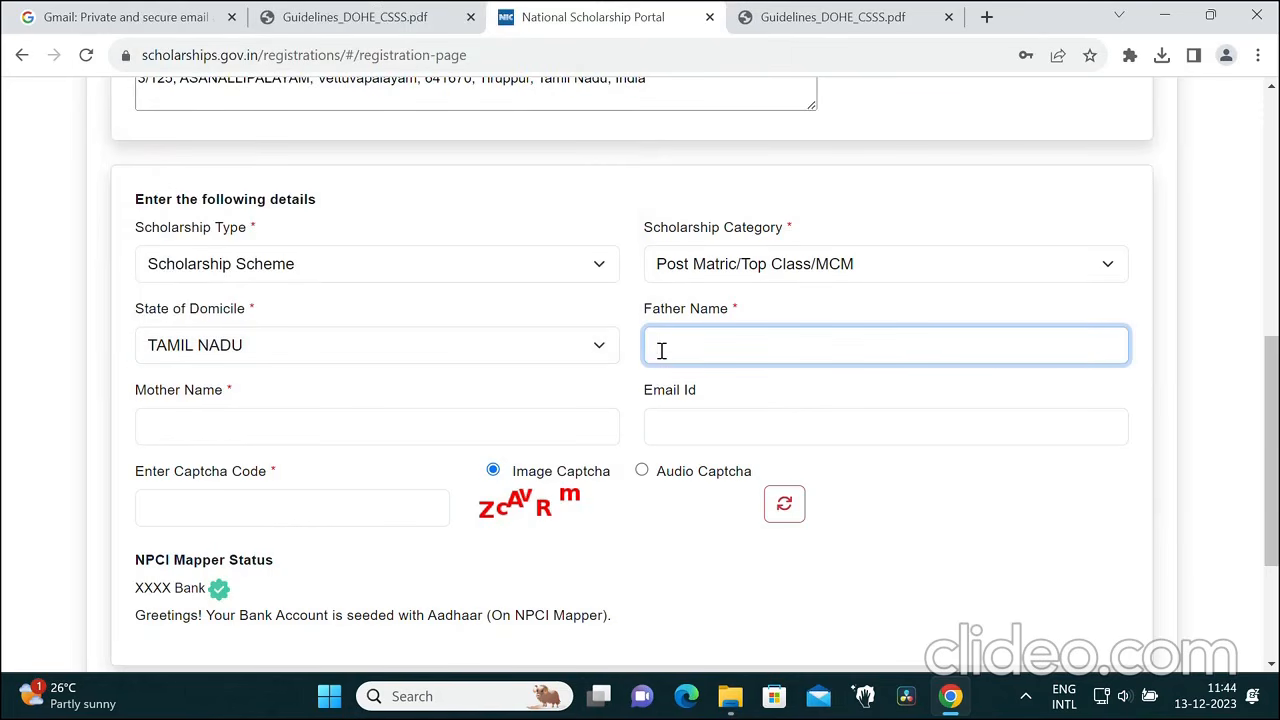
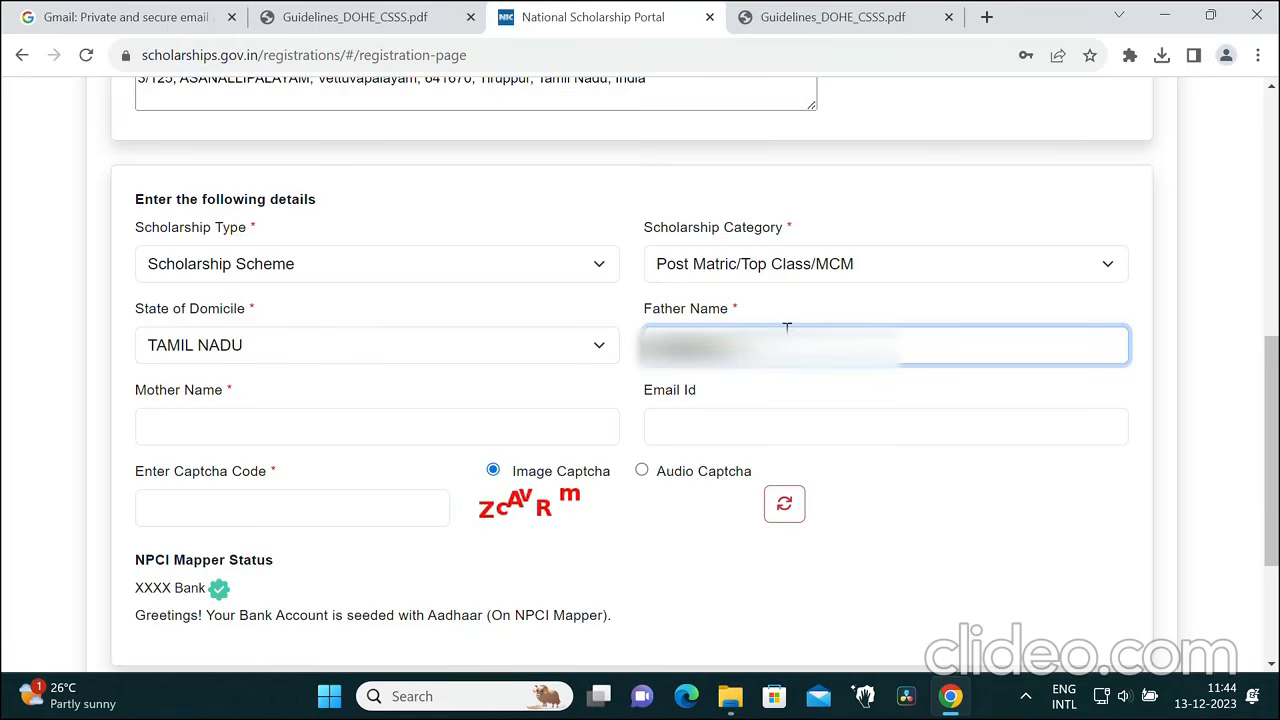
pyautogui.click(310, 420)
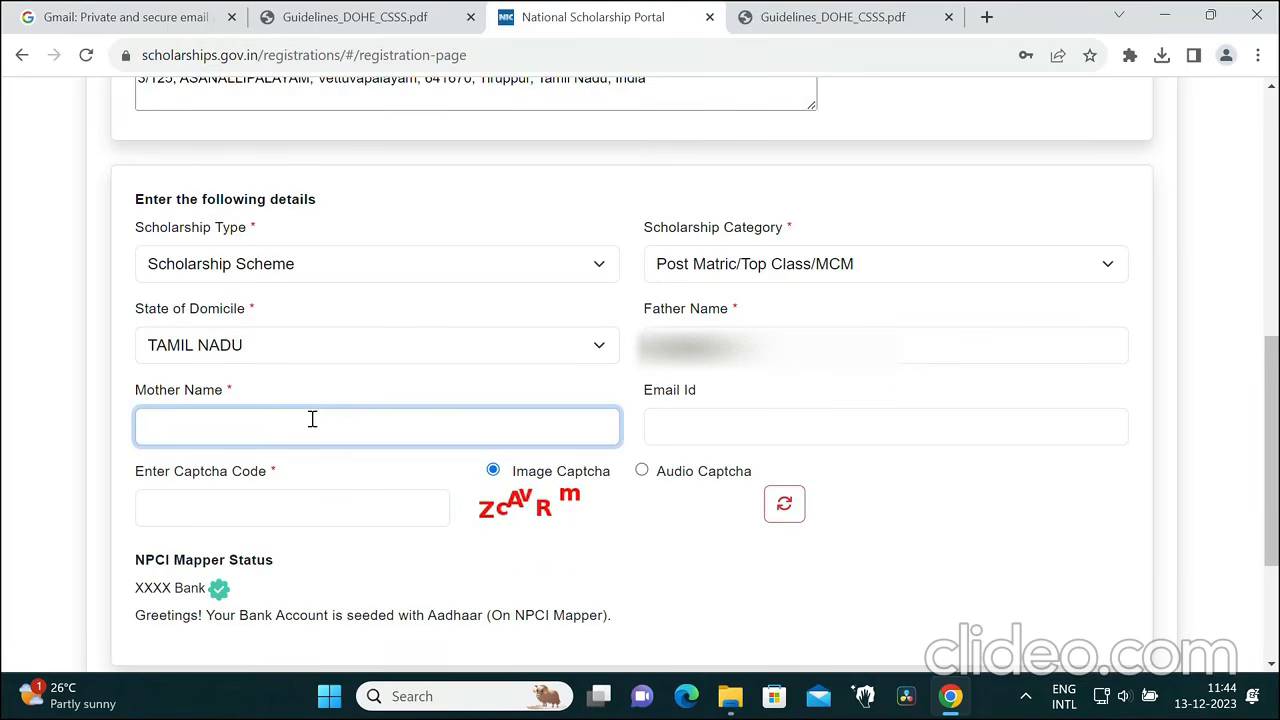
pyautogui.write('SU')
pyautogui.click(667, 418)
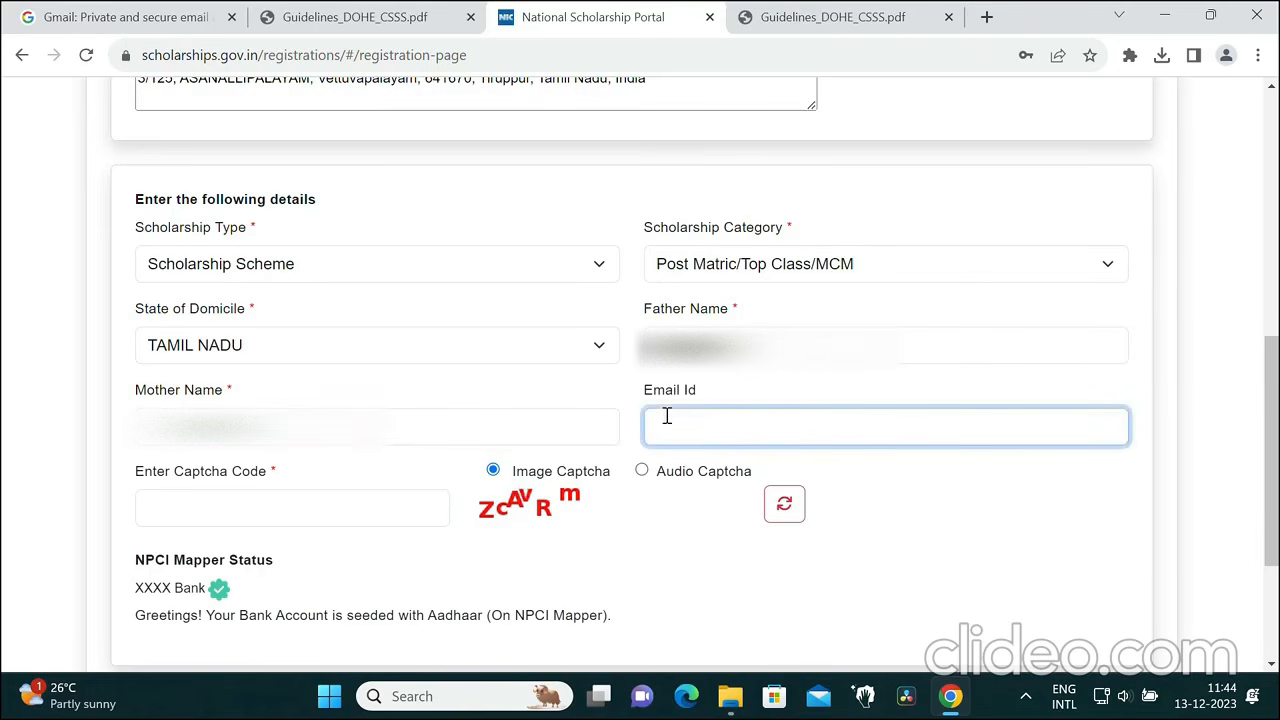
pyautogui.click(378, 500)
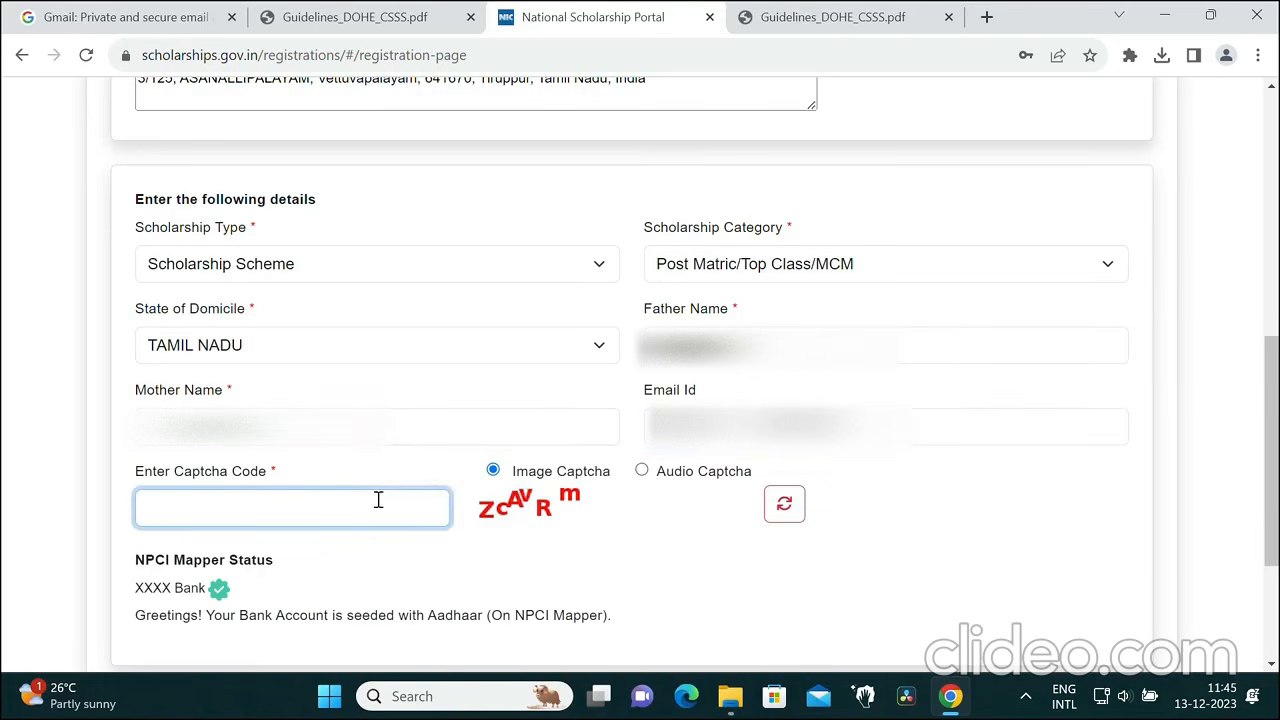
pyautogui.write('ZcAvRm')
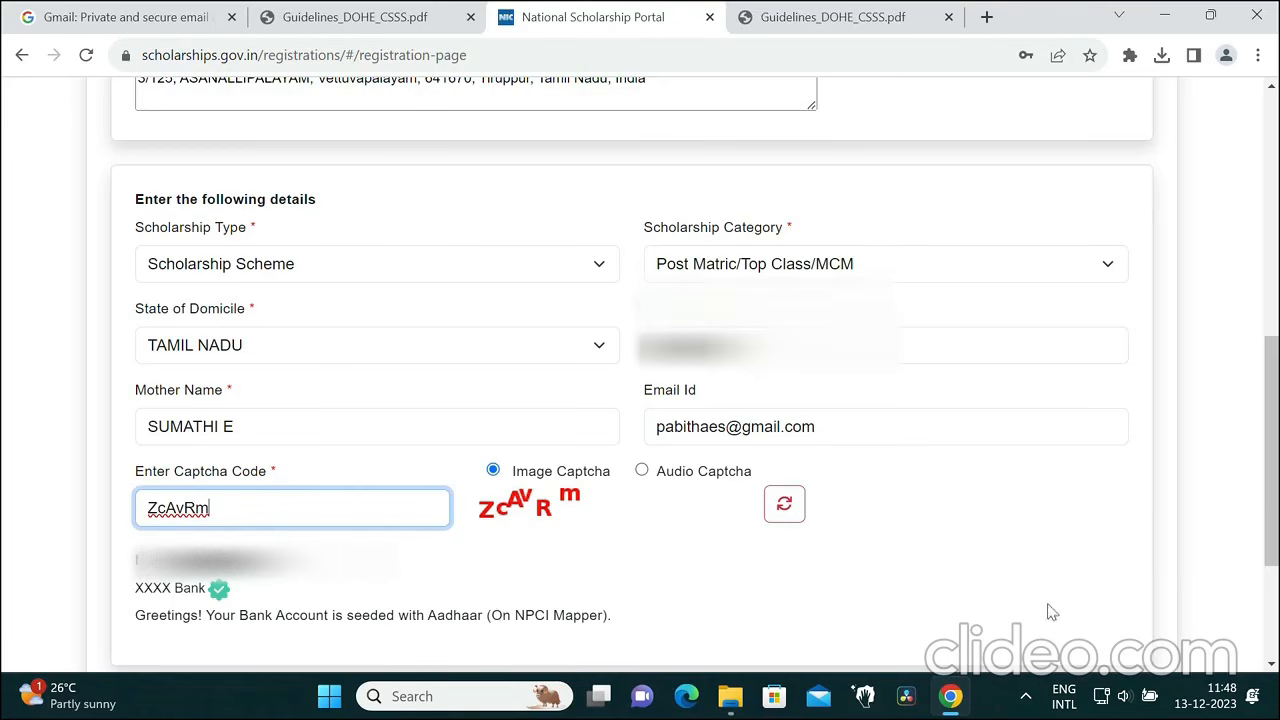
pyautogui.scroll(-2, 854, 517)
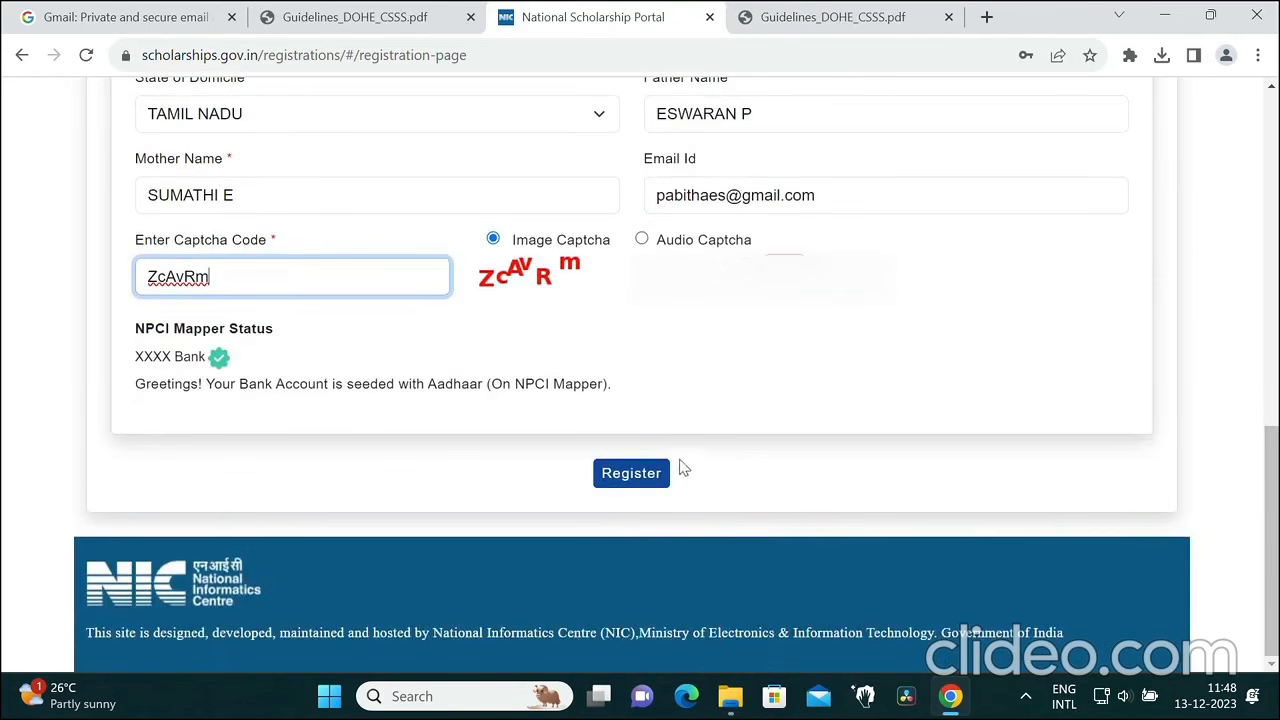
# - Submit the registration and proceed to the Login for Fresh Application AY:2023-24 page
pyautogui.click(646, 474)
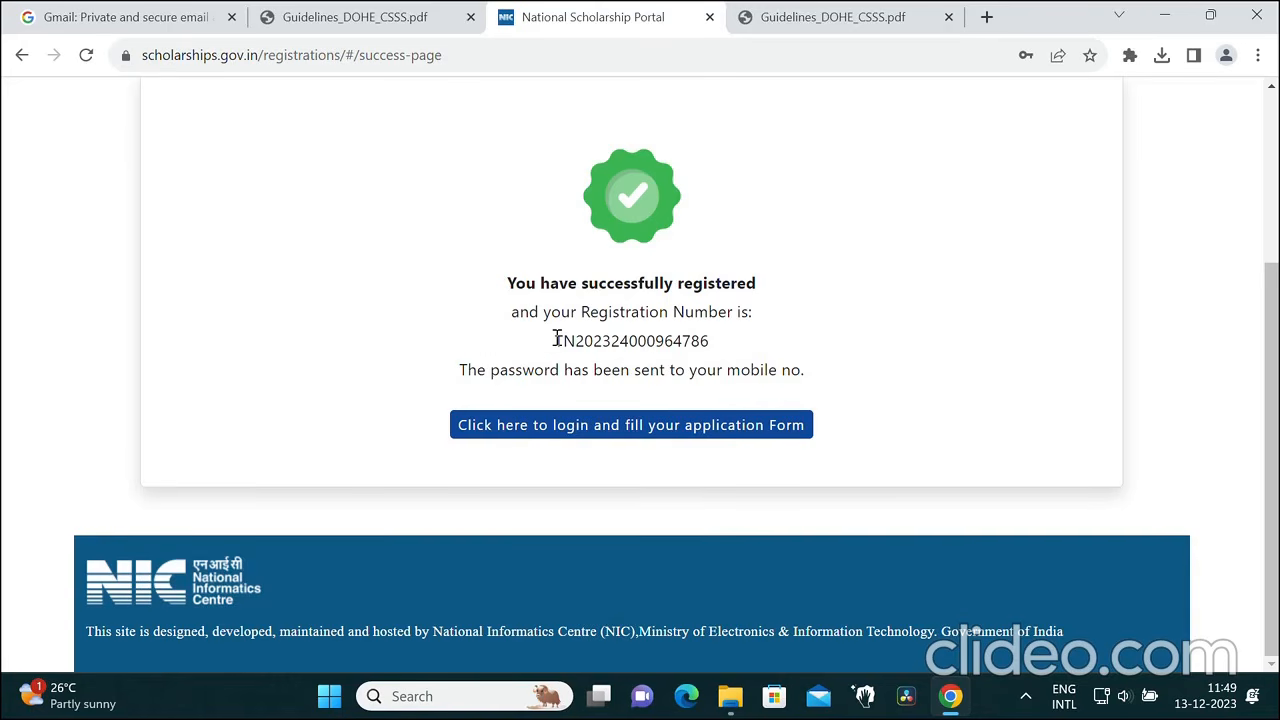
pyautogui.click(628, 440)
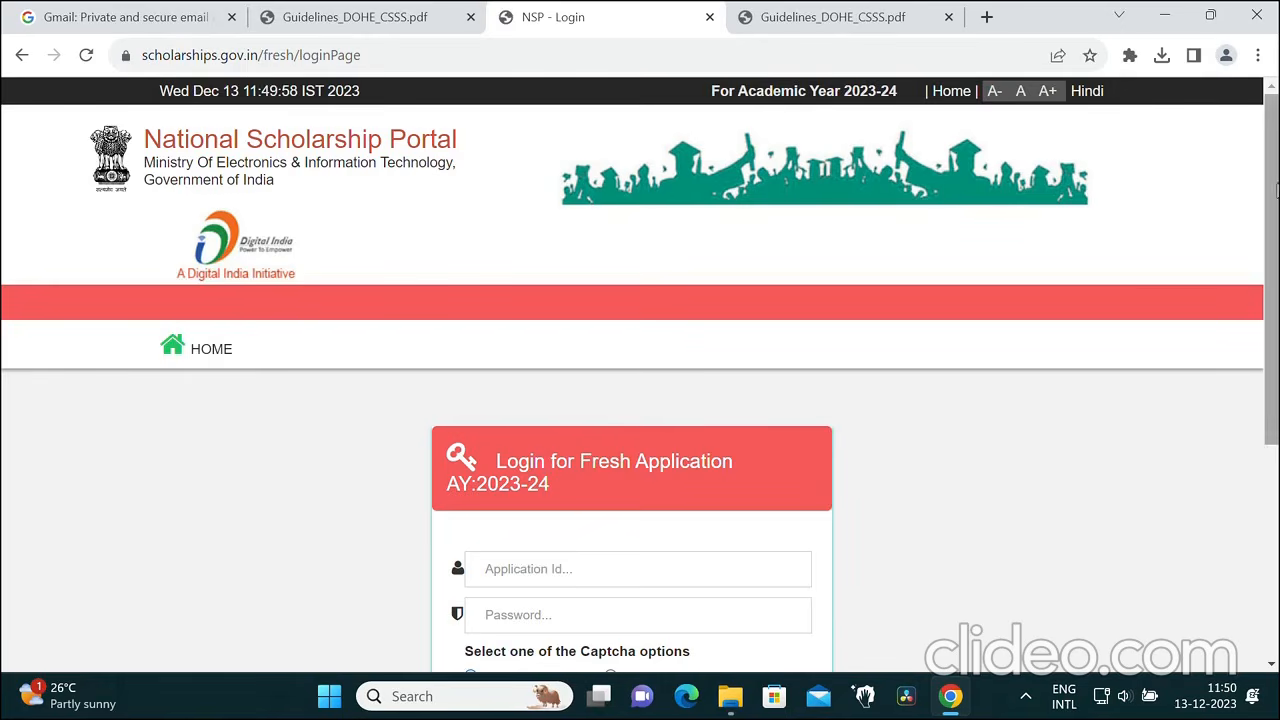
# - Enter the new application ID, the account password and the login captcha, then log in
pyautogui.scroll(-1, 1274, 190)
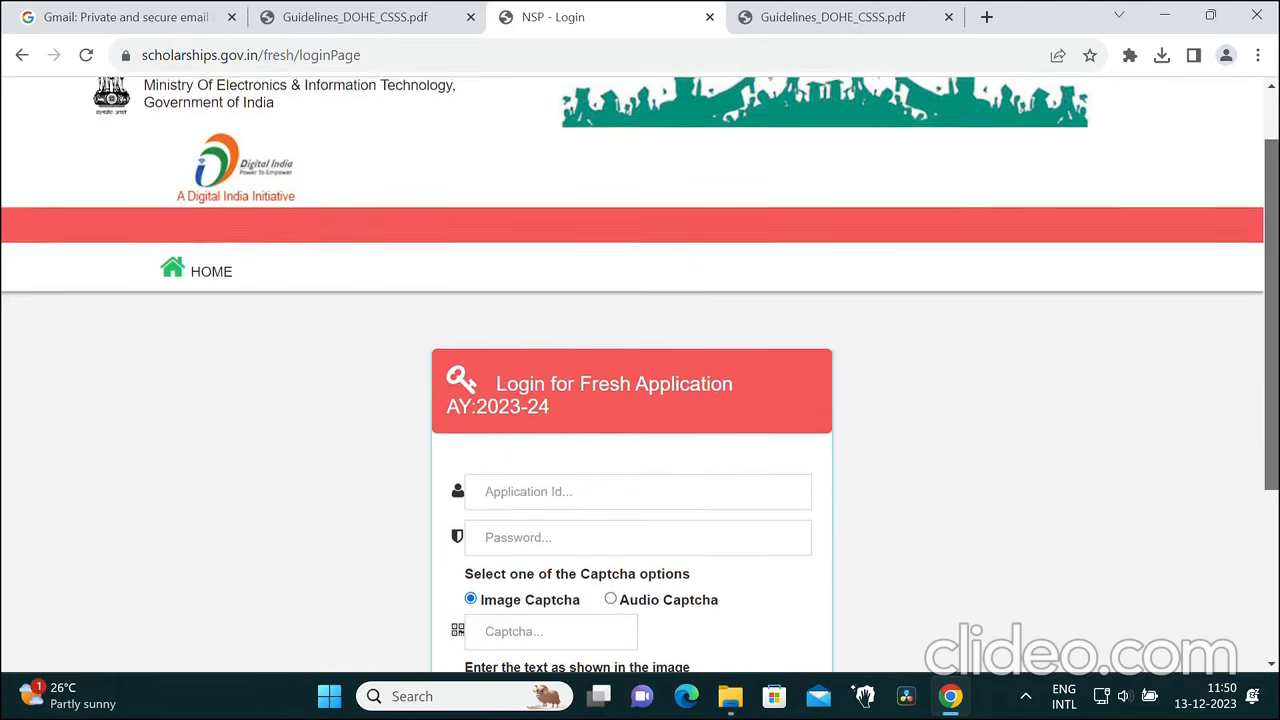
pyautogui.click(636, 499)
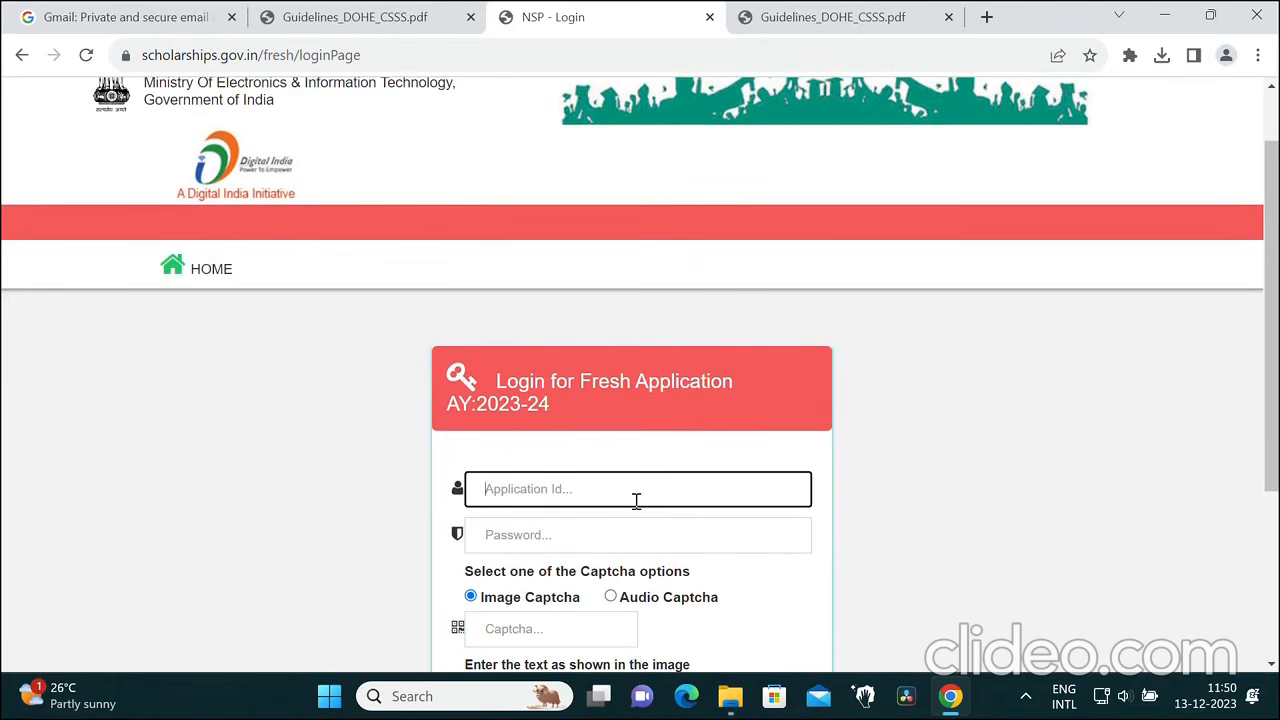
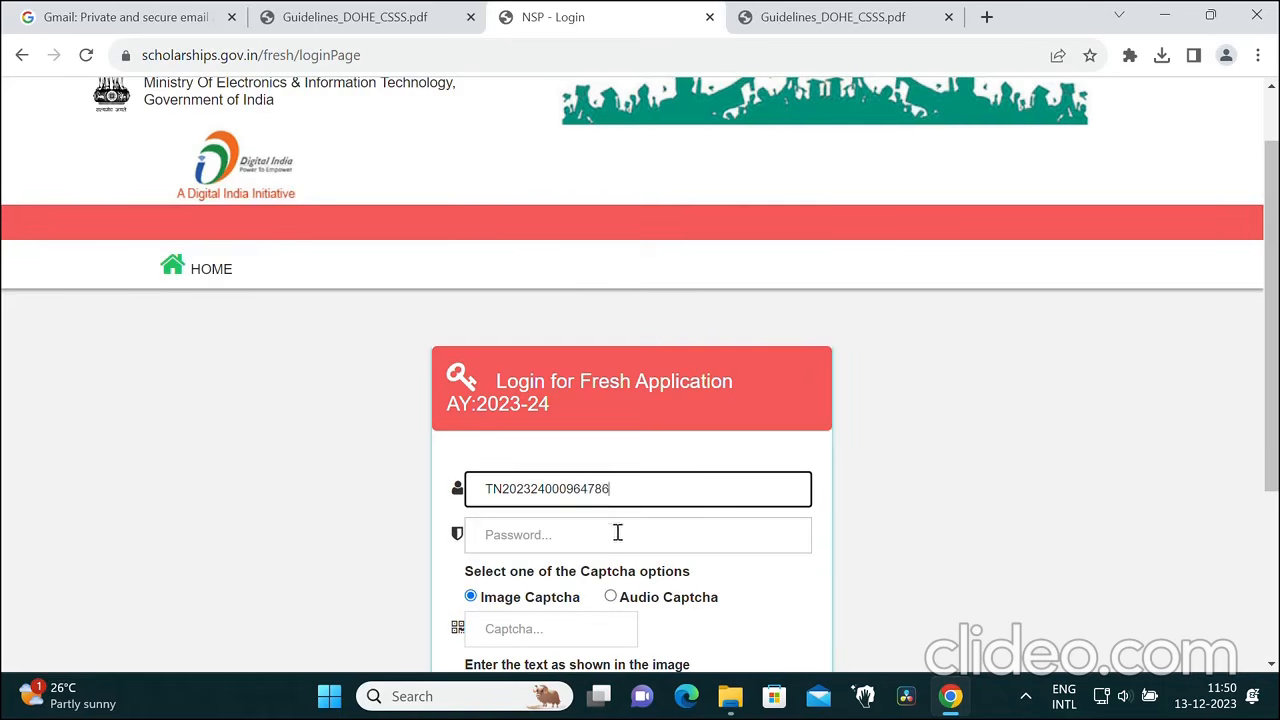
pyautogui.click(613, 539)
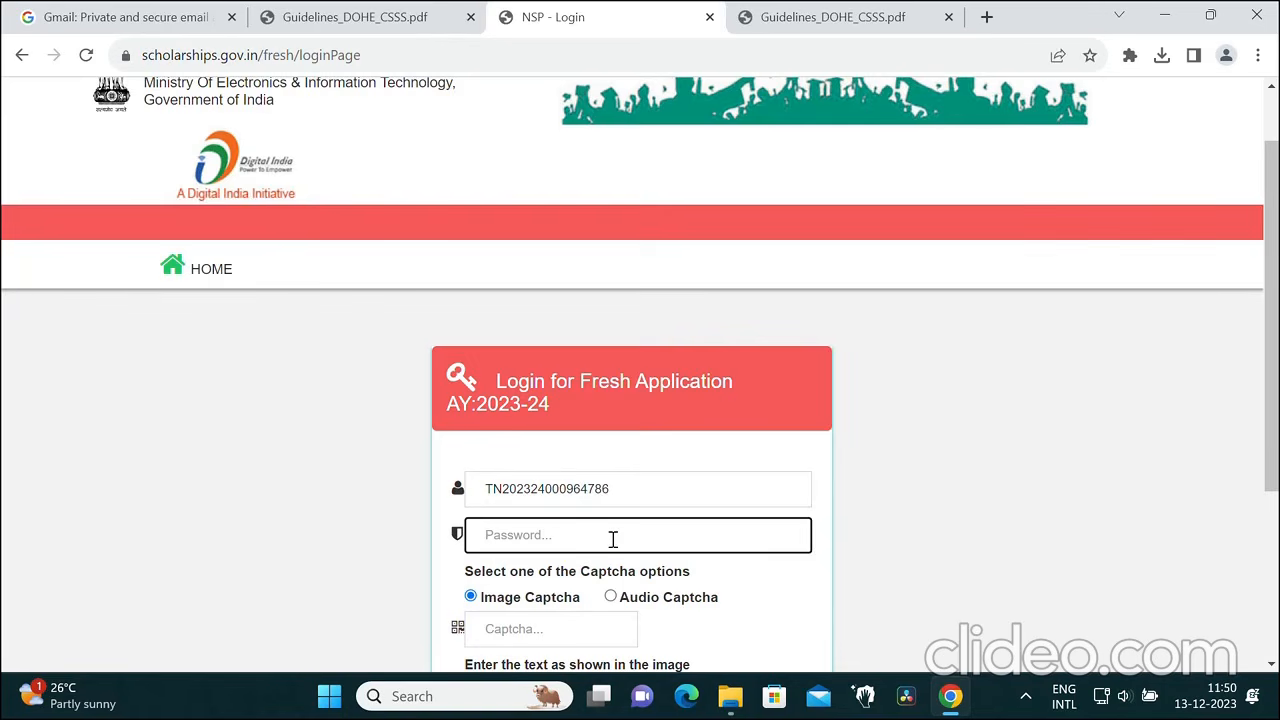
pyautogui.write('••••••••••')
pyautogui.scroll(-2, 1037, 583)
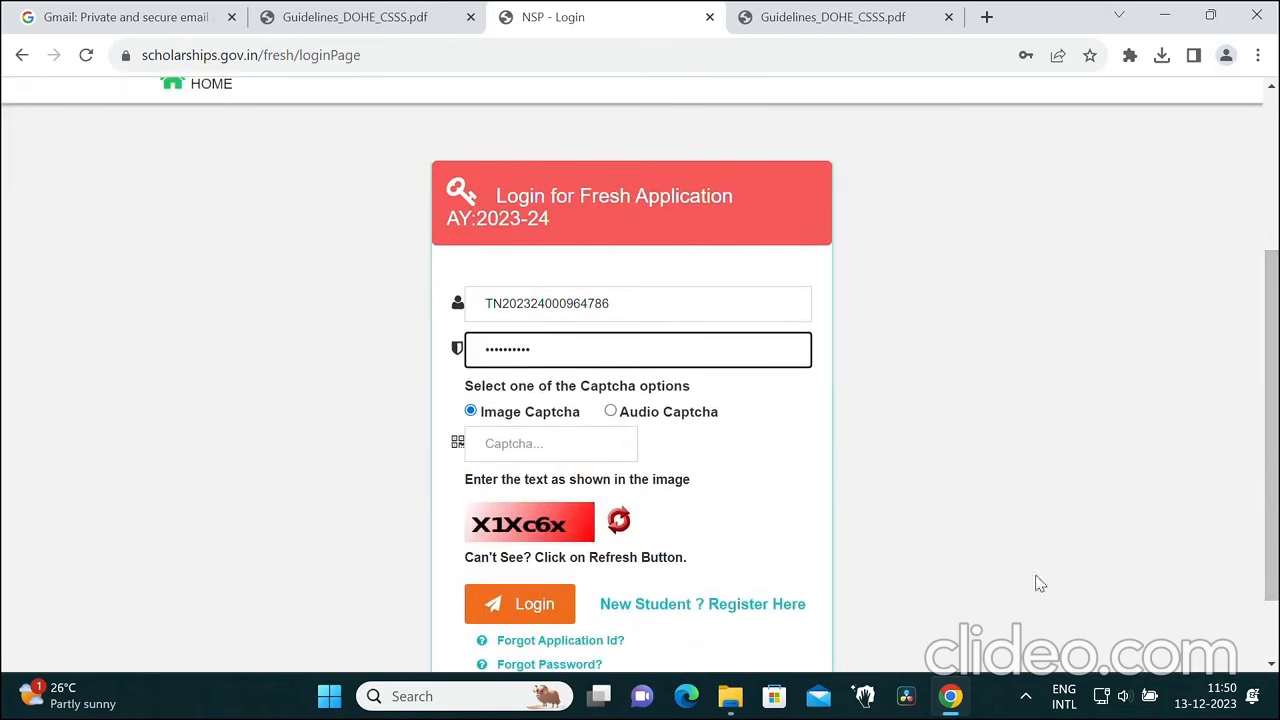
pyautogui.click(615, 438)
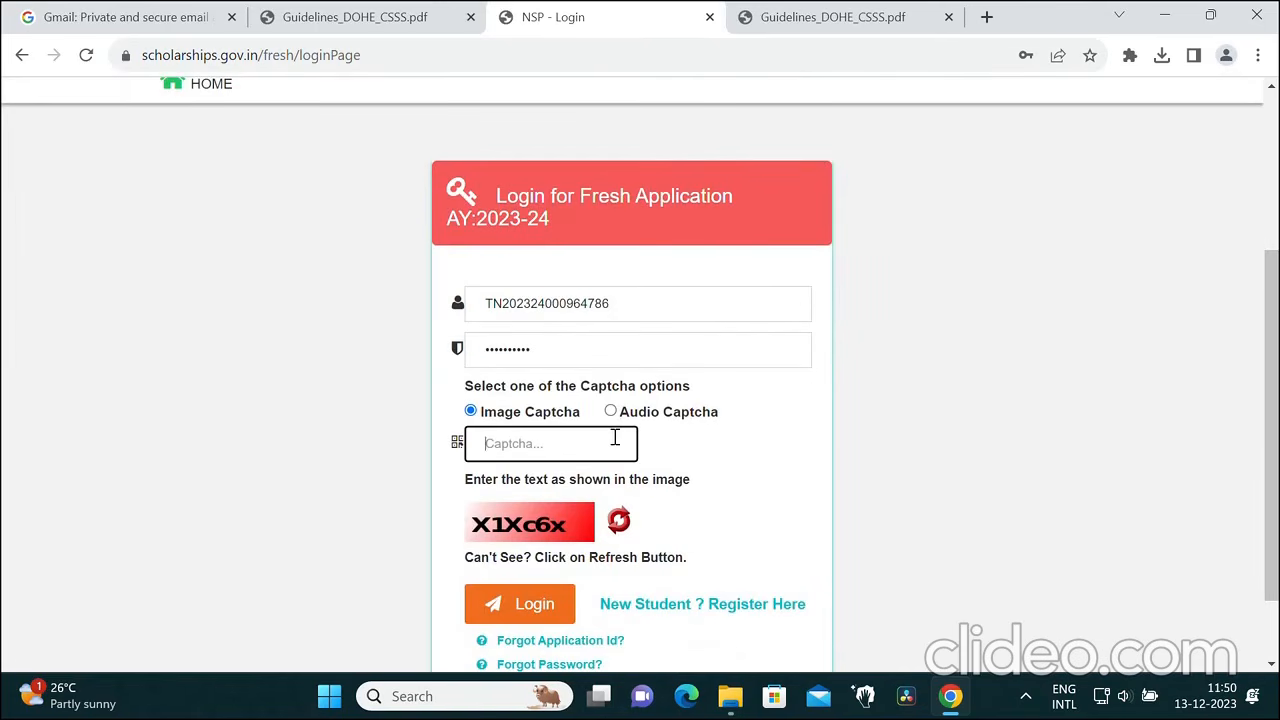
pyautogui.write('X1Xc6x')
pyautogui.click(499, 617)
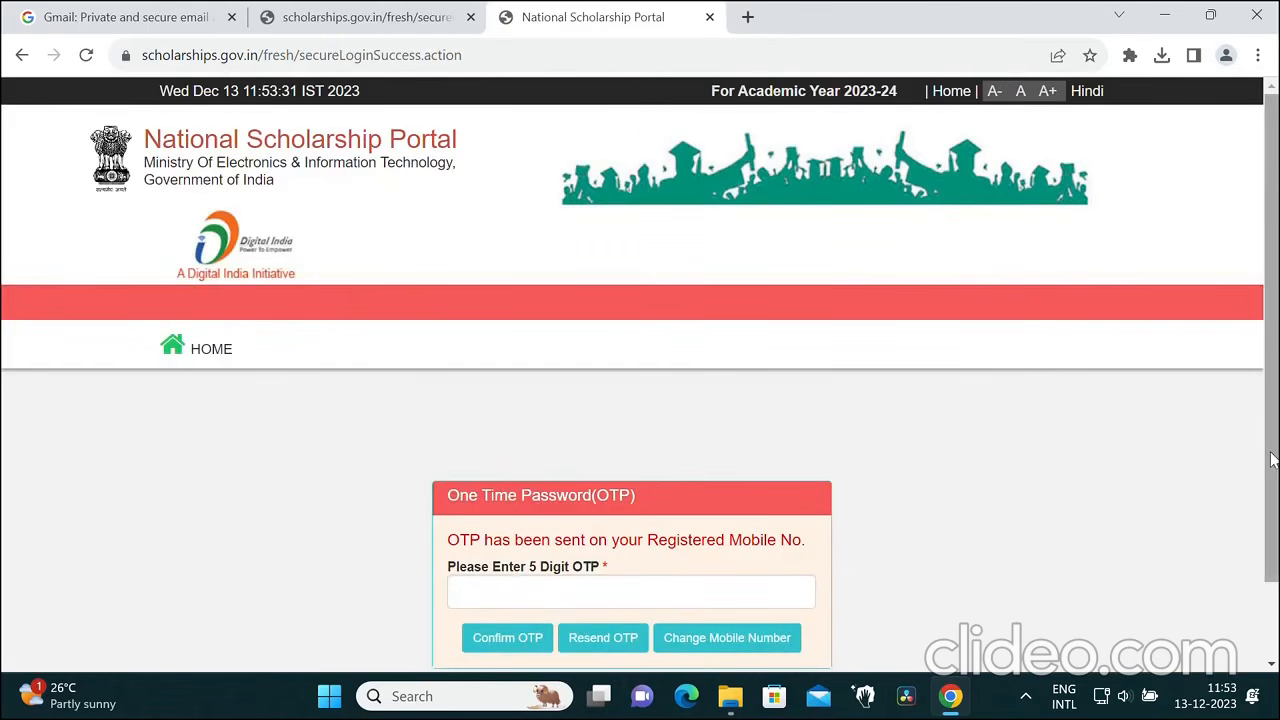
# - Enter the 5-digit OTP sent to the registered mobile and confirm it
pyautogui.scroll(-1, 1272, 459)
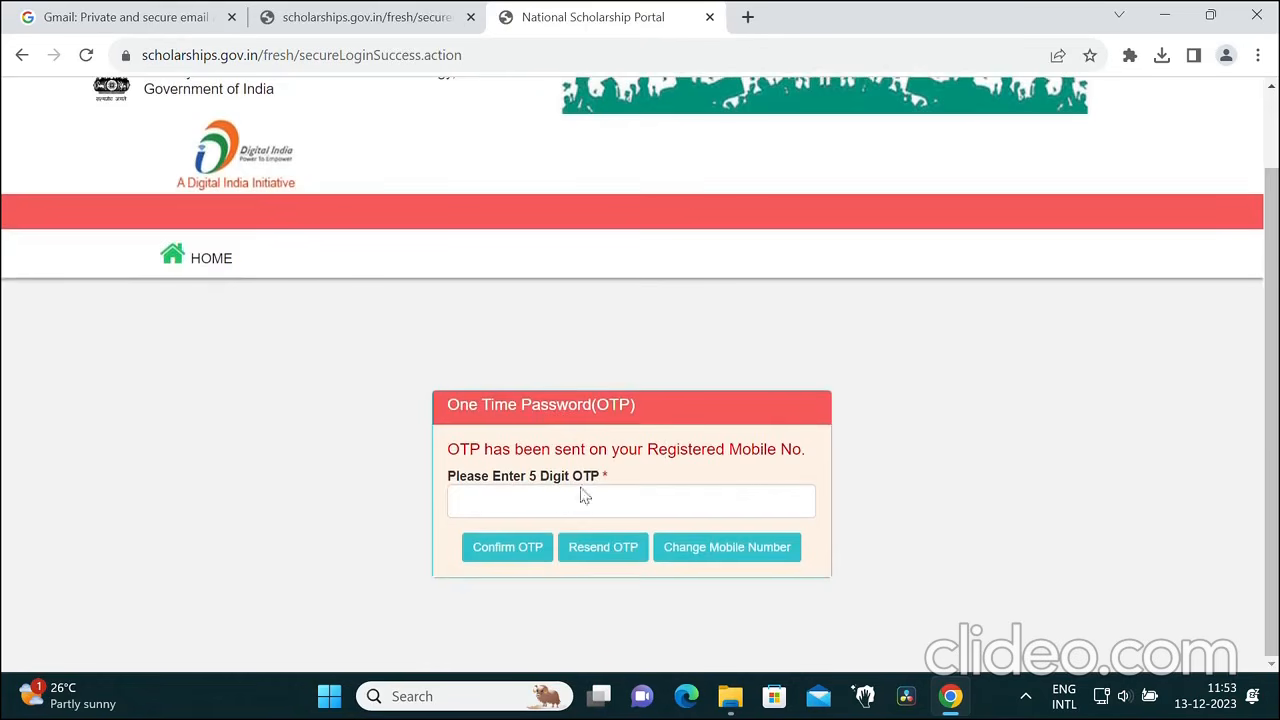
pyautogui.click(553, 504)
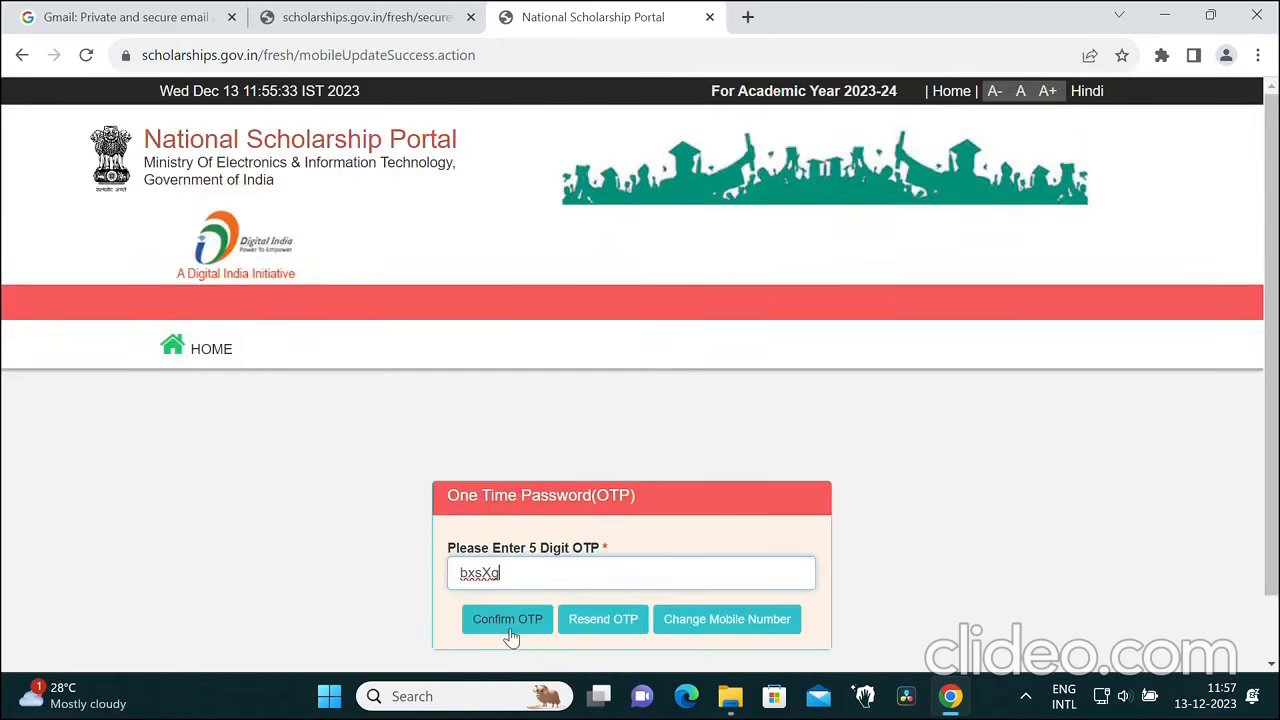
pyautogui.click(510, 628)
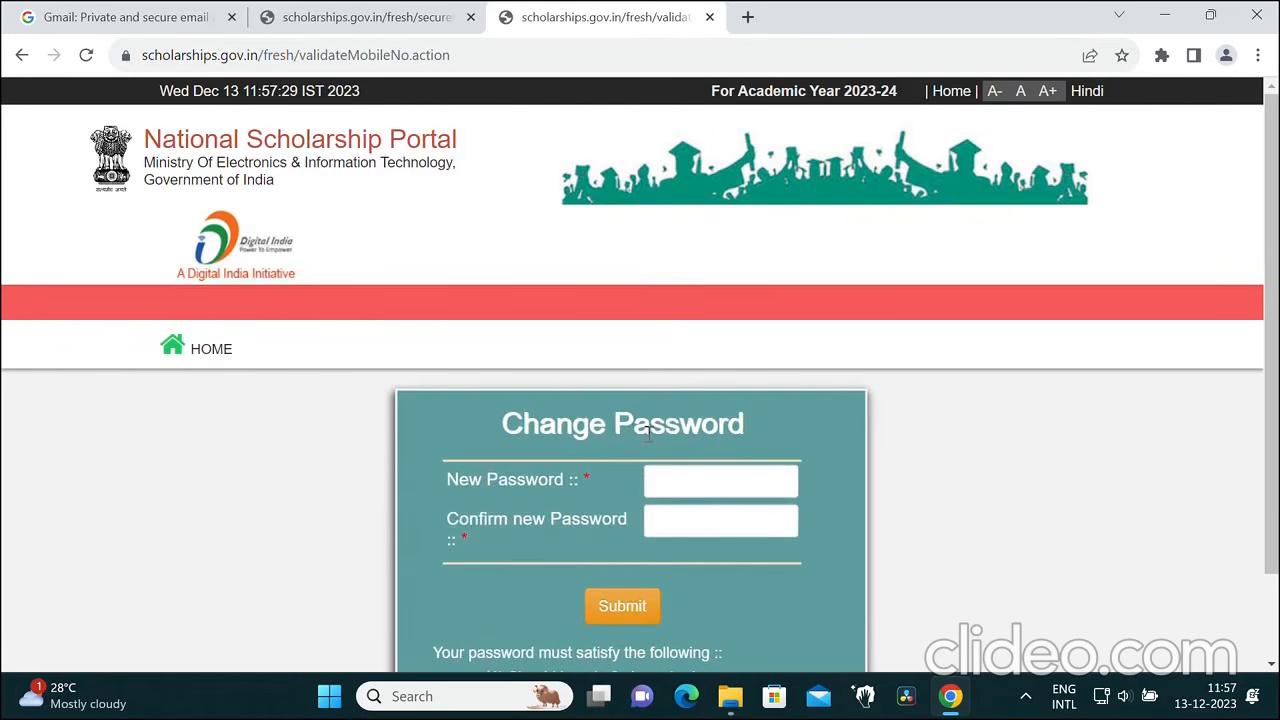
# - Enter and confirm a new account password, then submit it to reach the Welcome dashboard
pyautogui.click(667, 477)
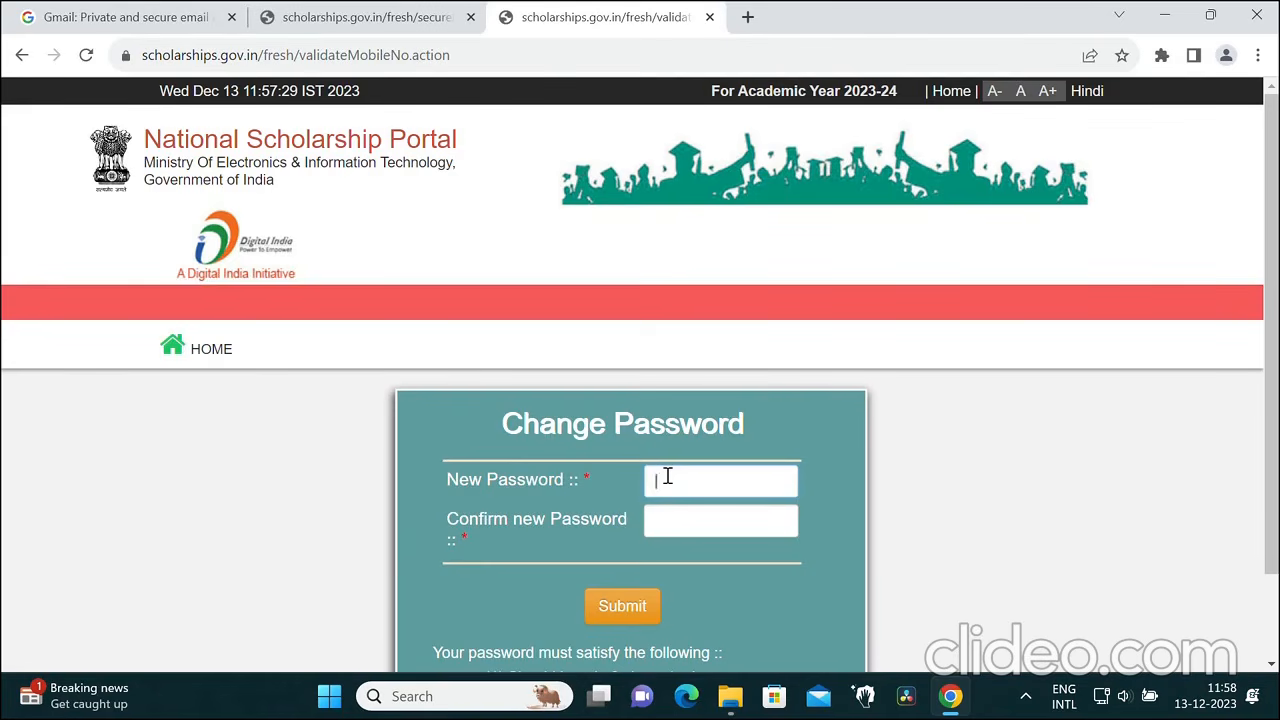
pyautogui.hotkey('ctrl', 'v')
pyautogui.click(692, 545)
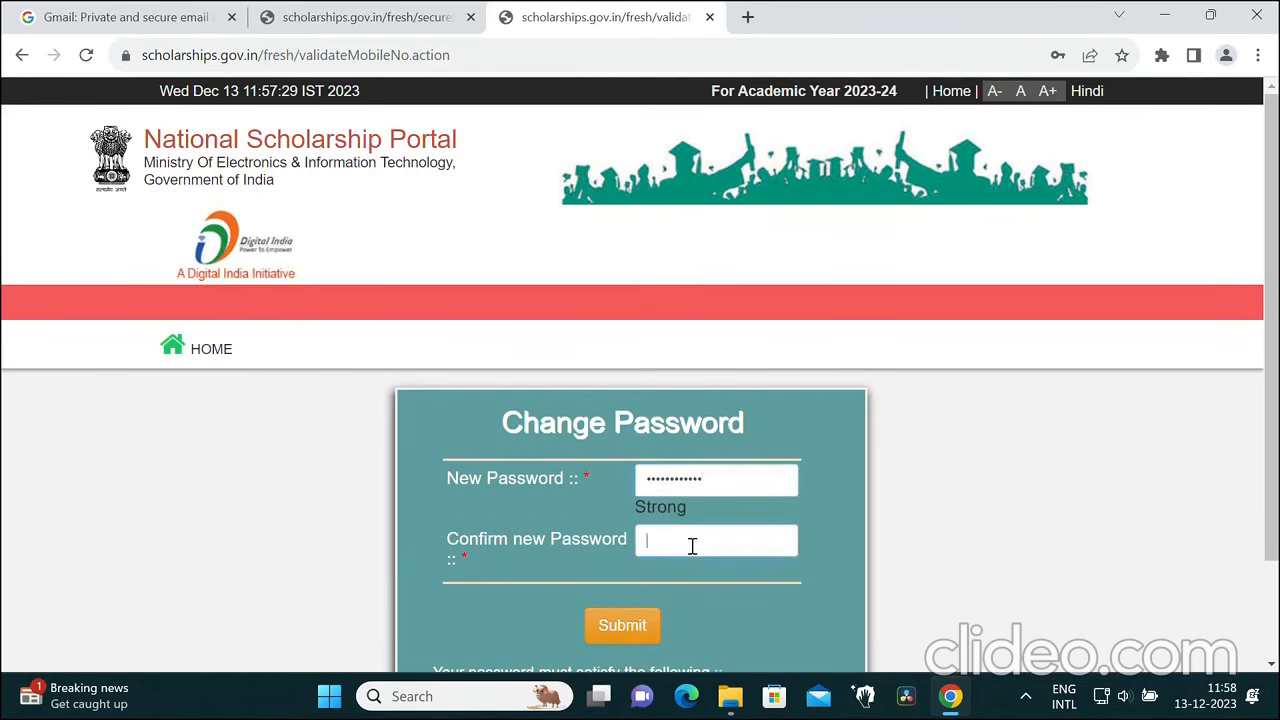
pyautogui.write('•••')
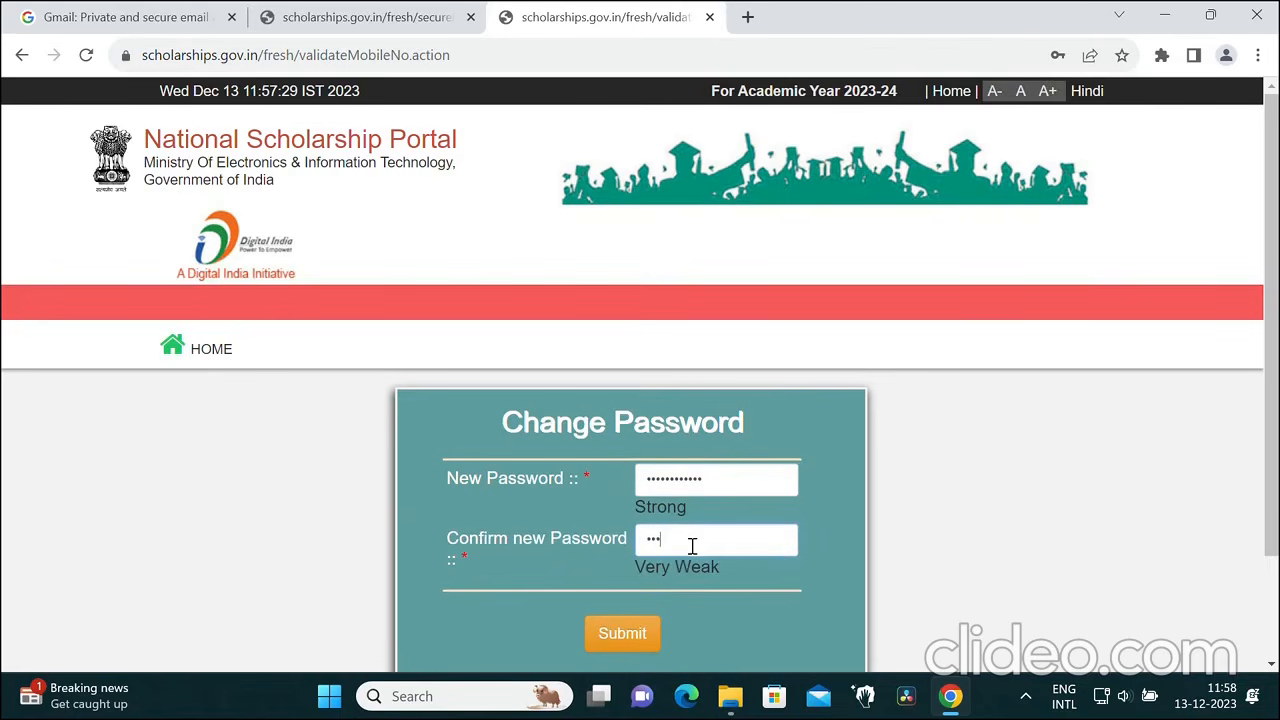
pyautogui.write('••••••••')
pyautogui.click(622, 634)
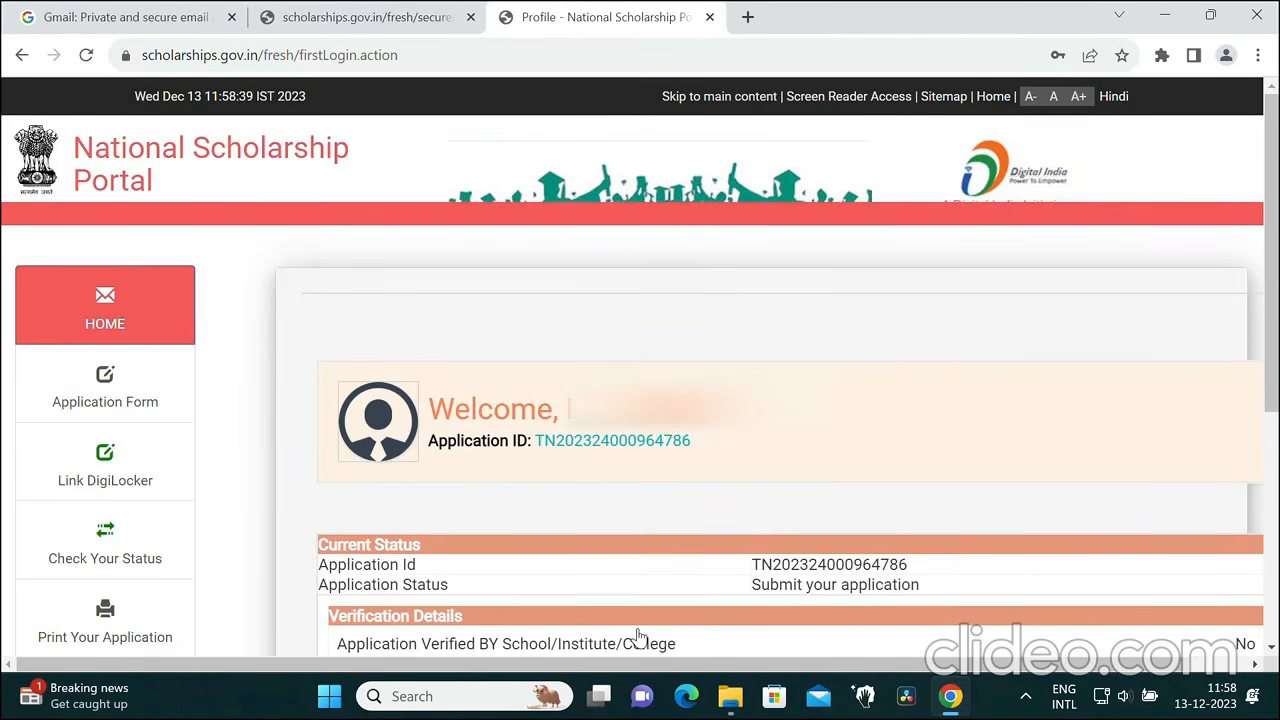
# - Open the Application Form from the left sidebar
pyautogui.click(95, 385)
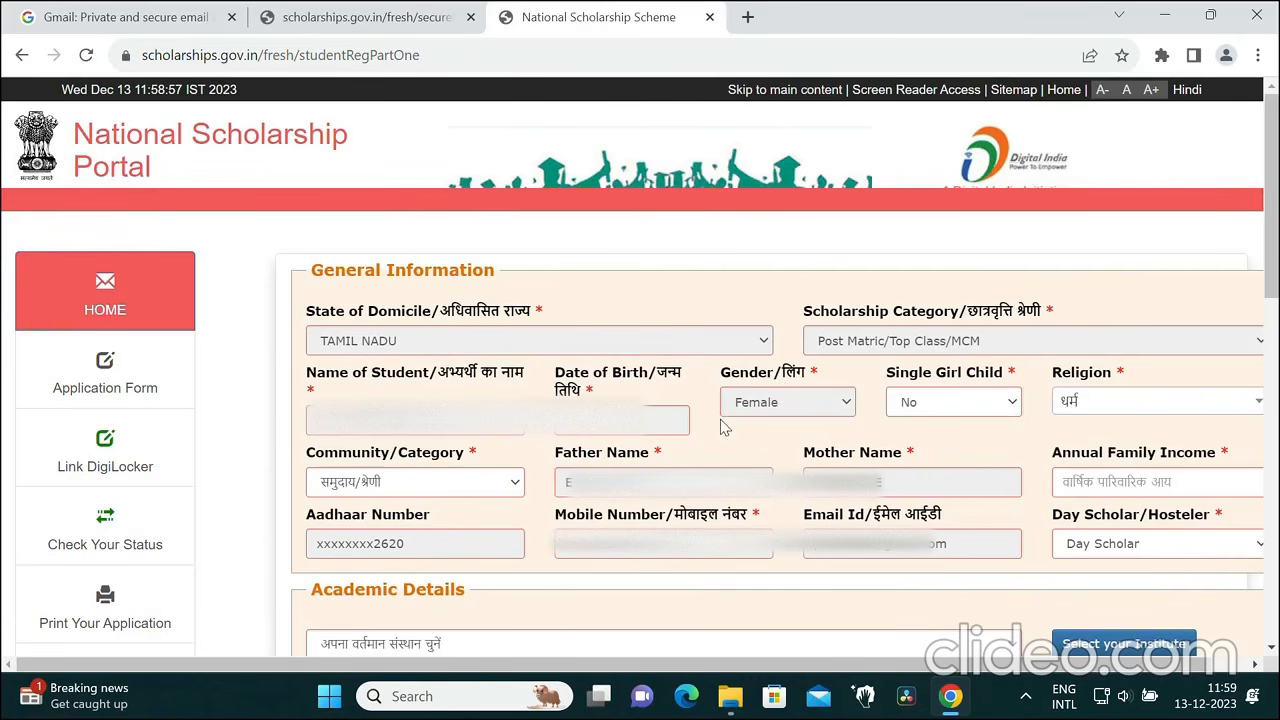
# - Set Single Girl Child to No, Religion to Hindu and Community to OBC
pyautogui.click(978, 408)
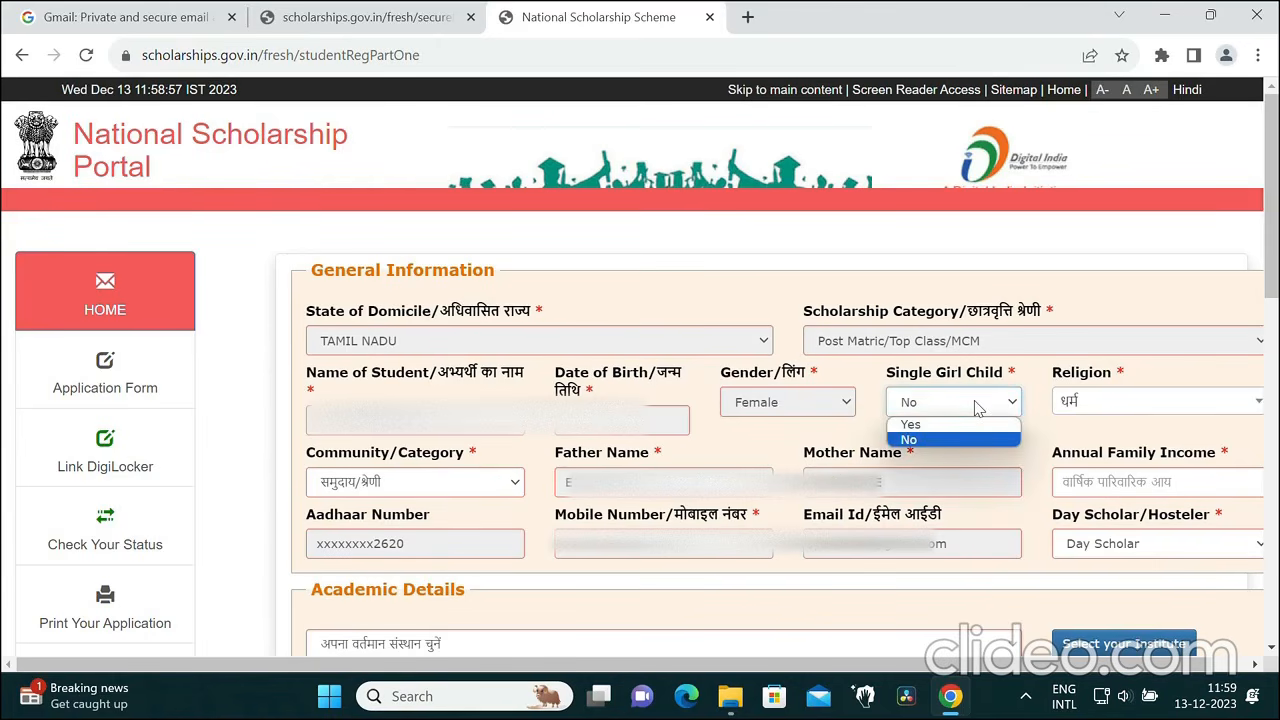
pyautogui.click(940, 441)
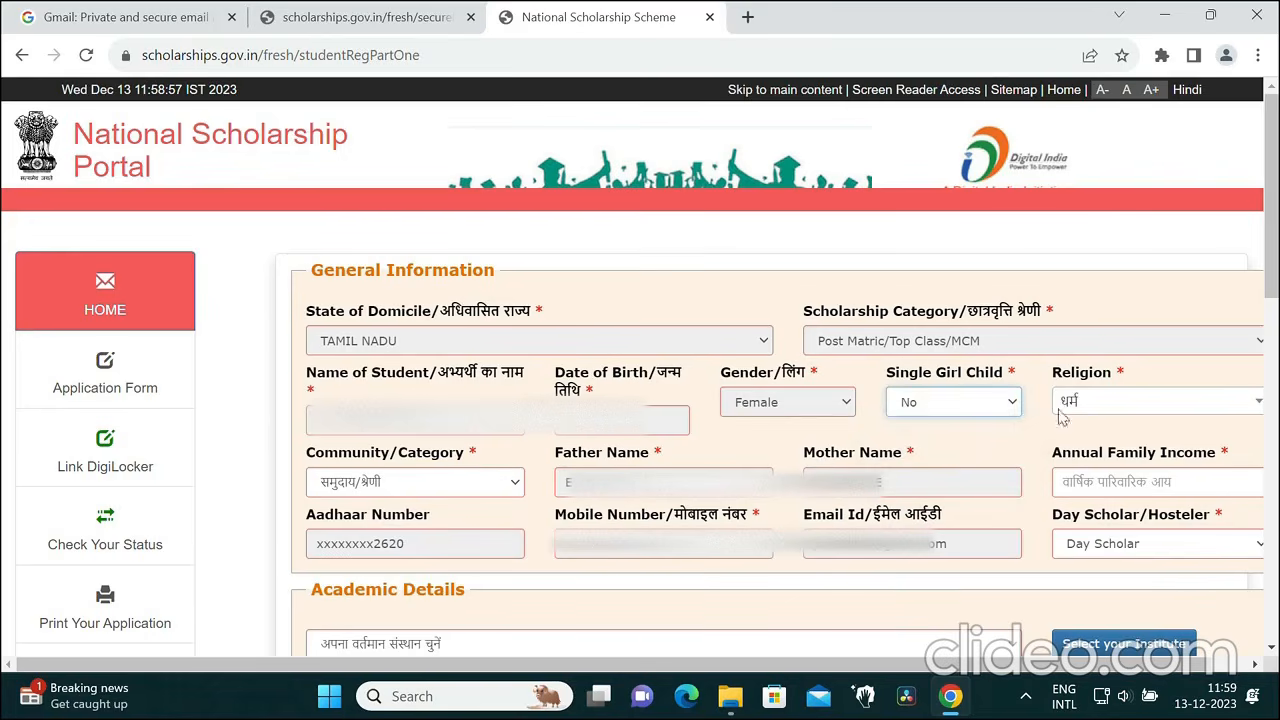
pyautogui.click(1120, 402)
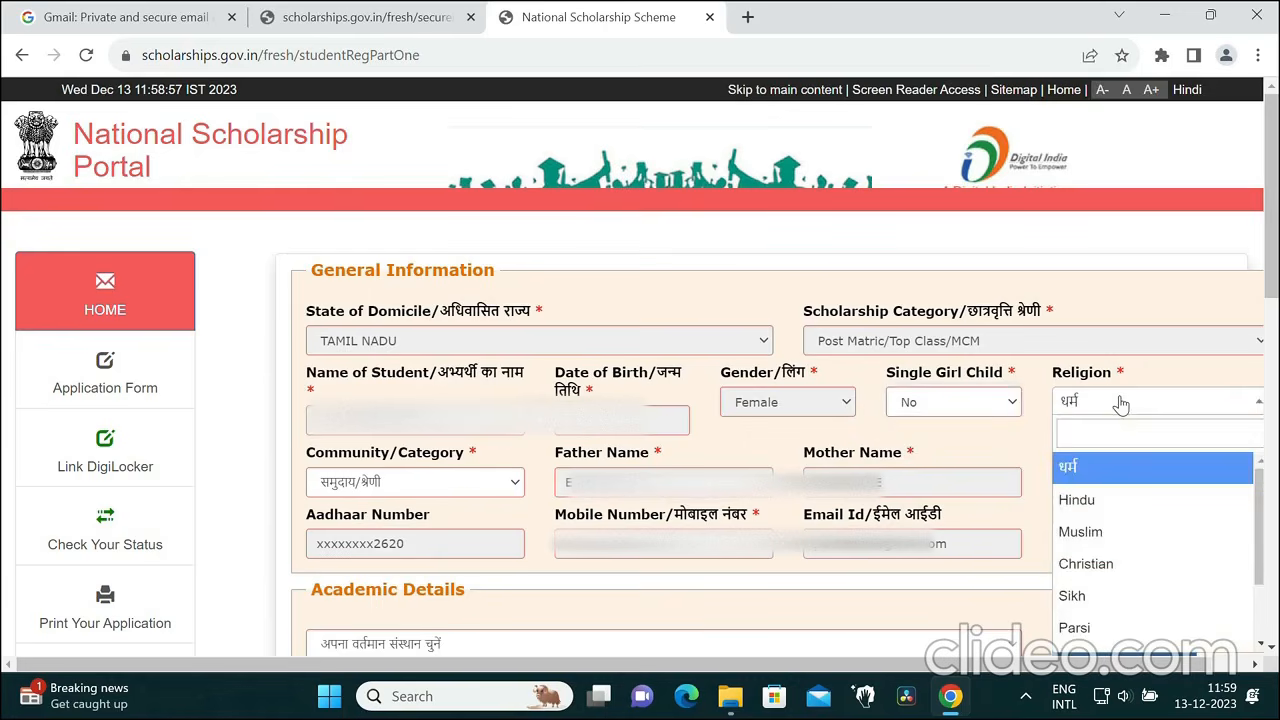
pyautogui.click(1089, 512)
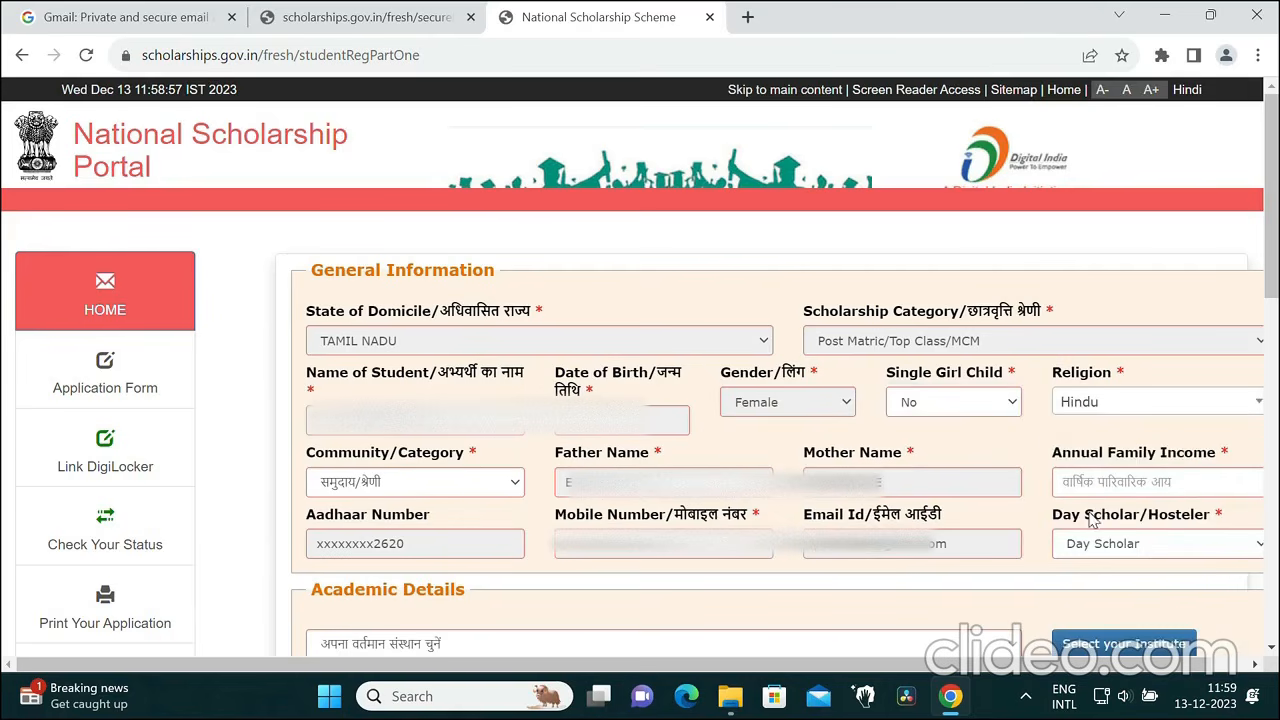
pyautogui.click(473, 492)
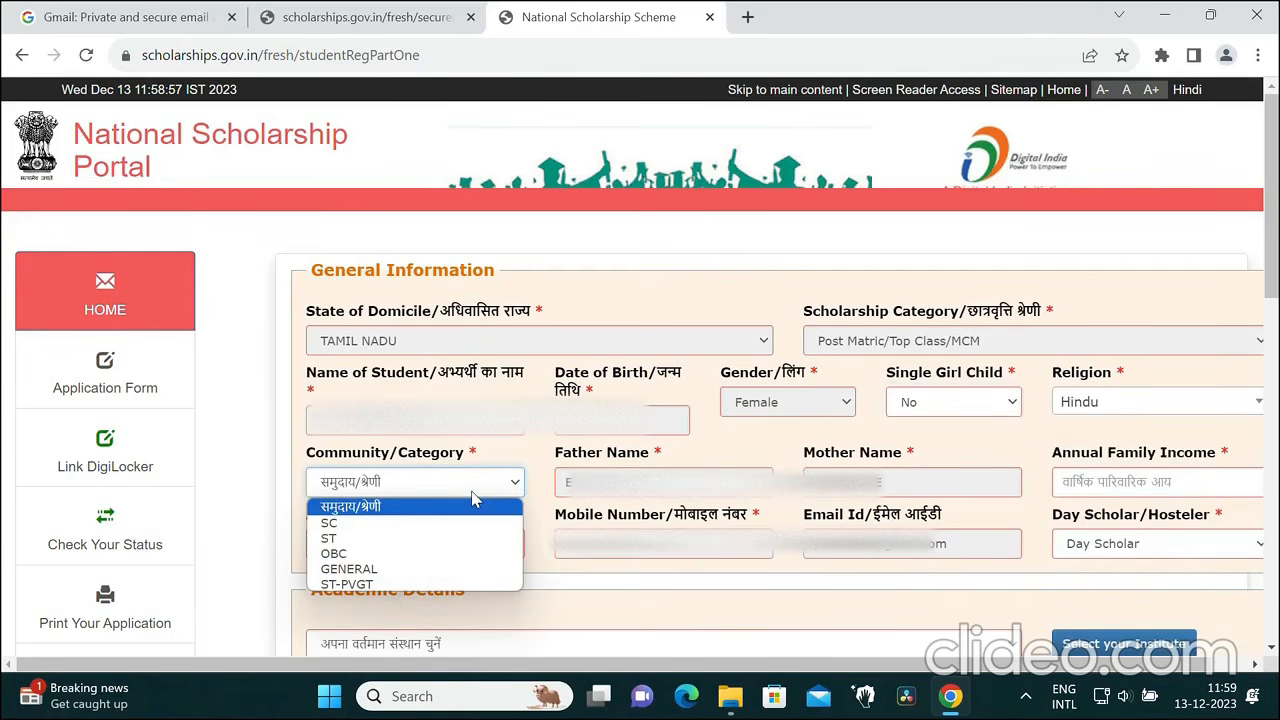
pyautogui.click(392, 558)
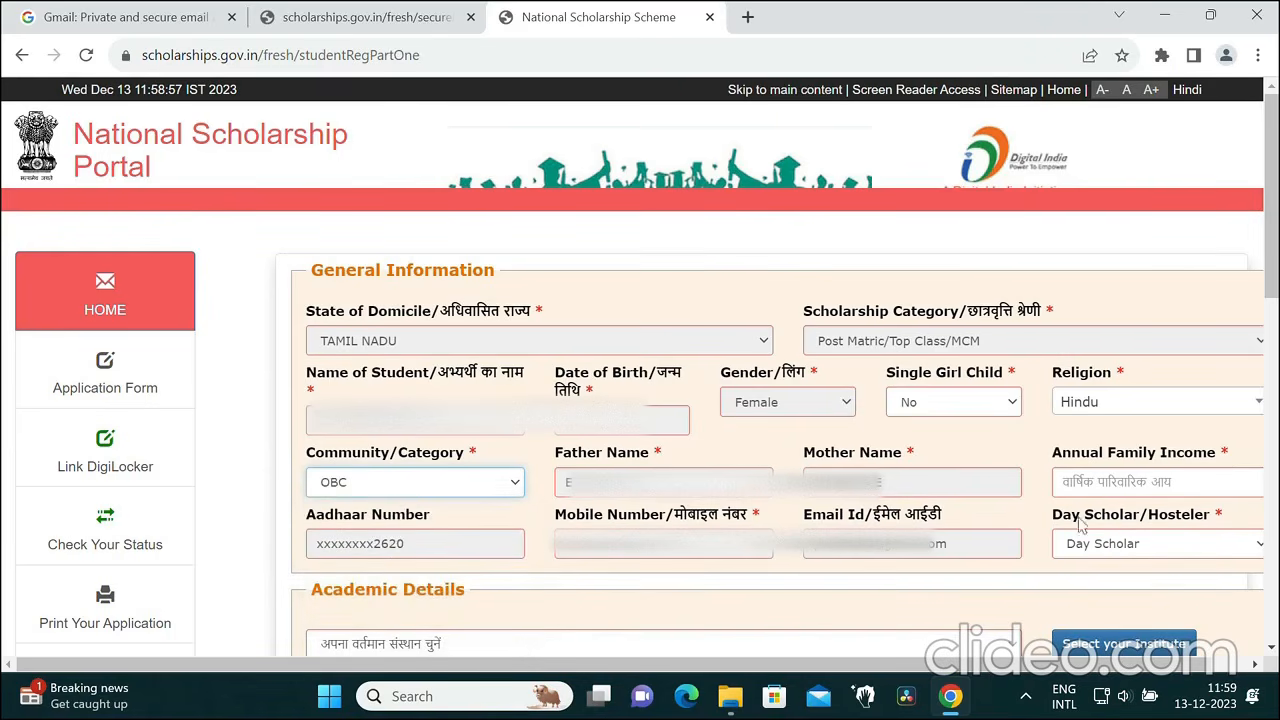
# - Enter annual family income 108000 and choose Day Scholar
pyautogui.click(1138, 477)
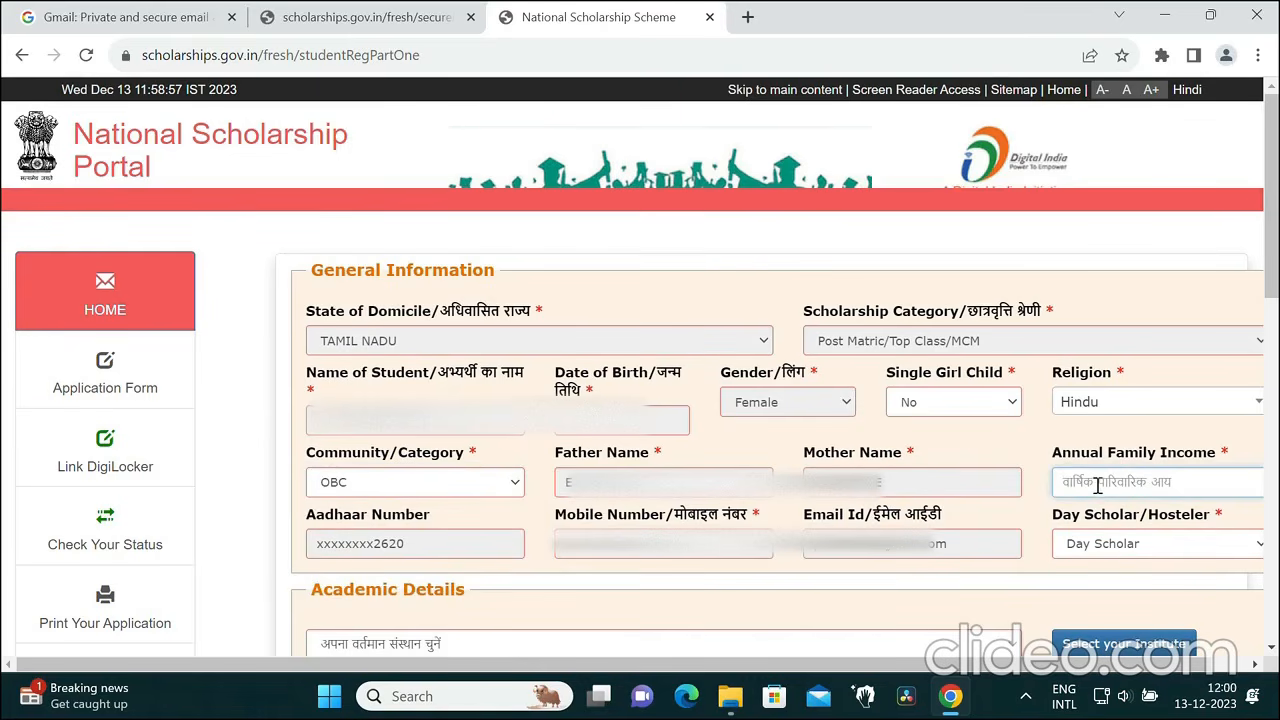
pyautogui.write('108000')
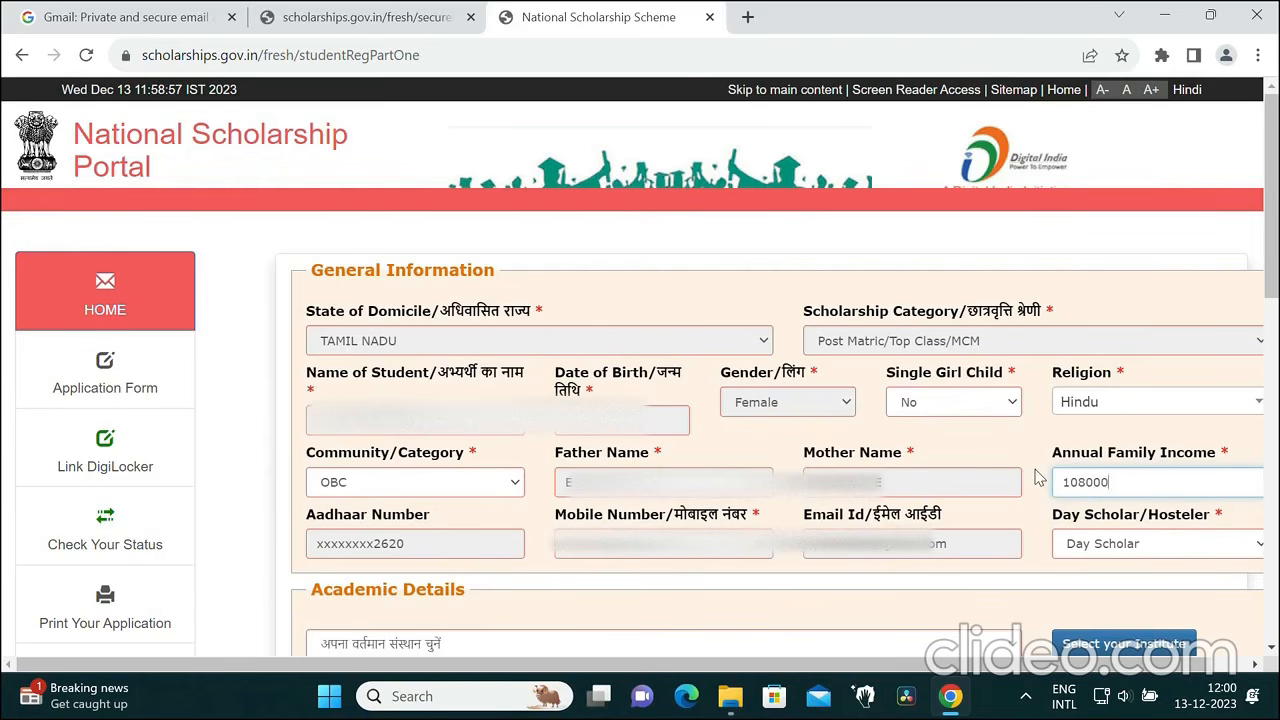
pyautogui.click(1076, 553)
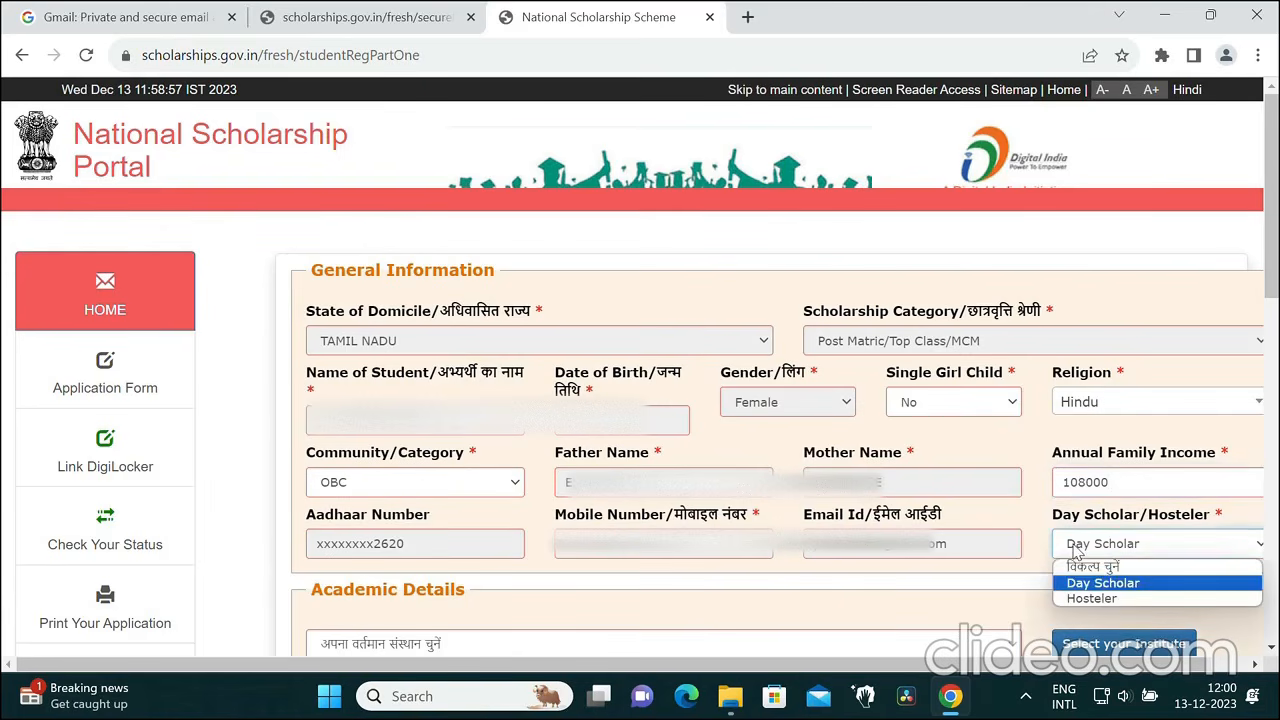
pyautogui.click(1075, 584)
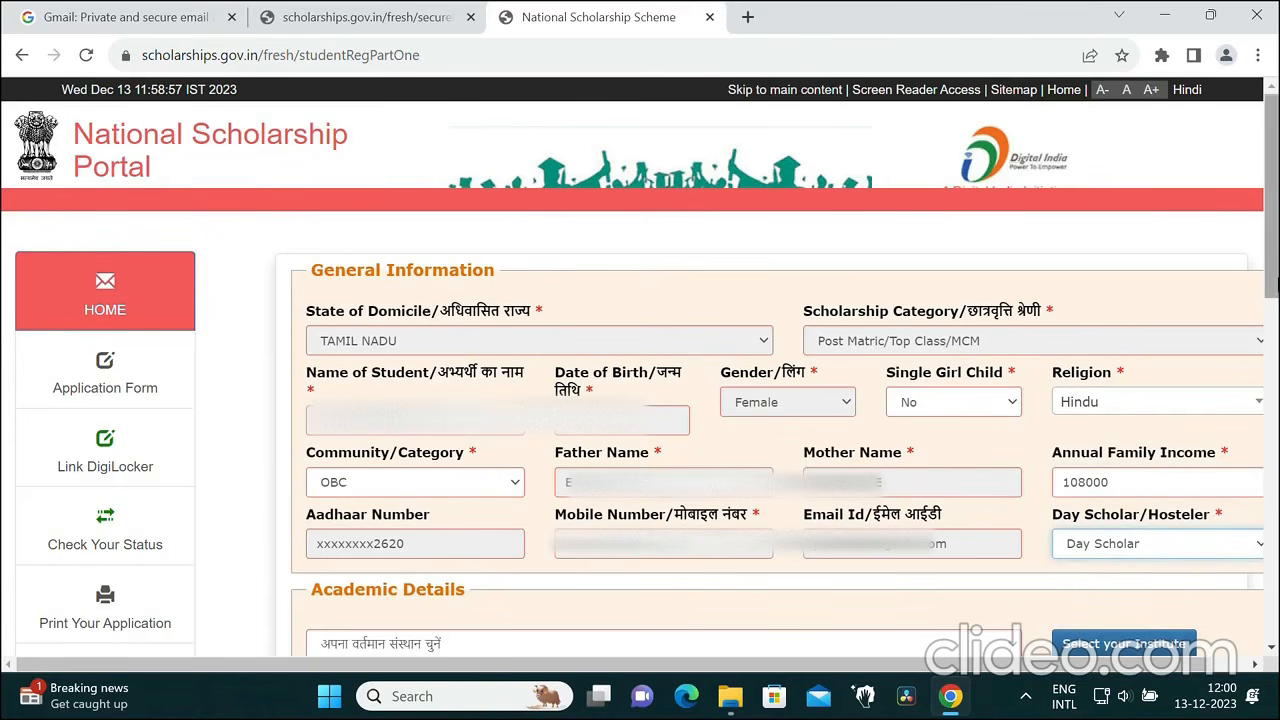
pyautogui.moveTo(1277, 280); pyautogui.dragTo(1277, 437)
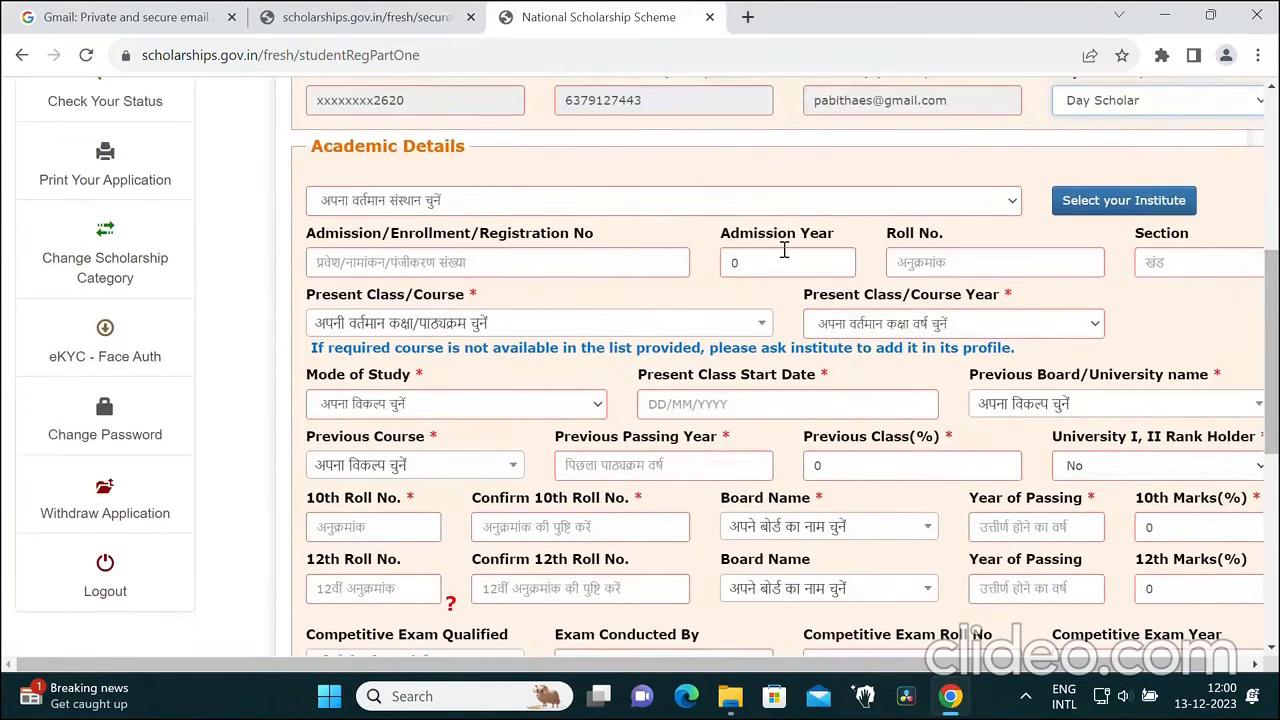
# - In the institute picker, list institutions for TAMIL NADU, district ERODE
pyautogui.click(1098, 201)
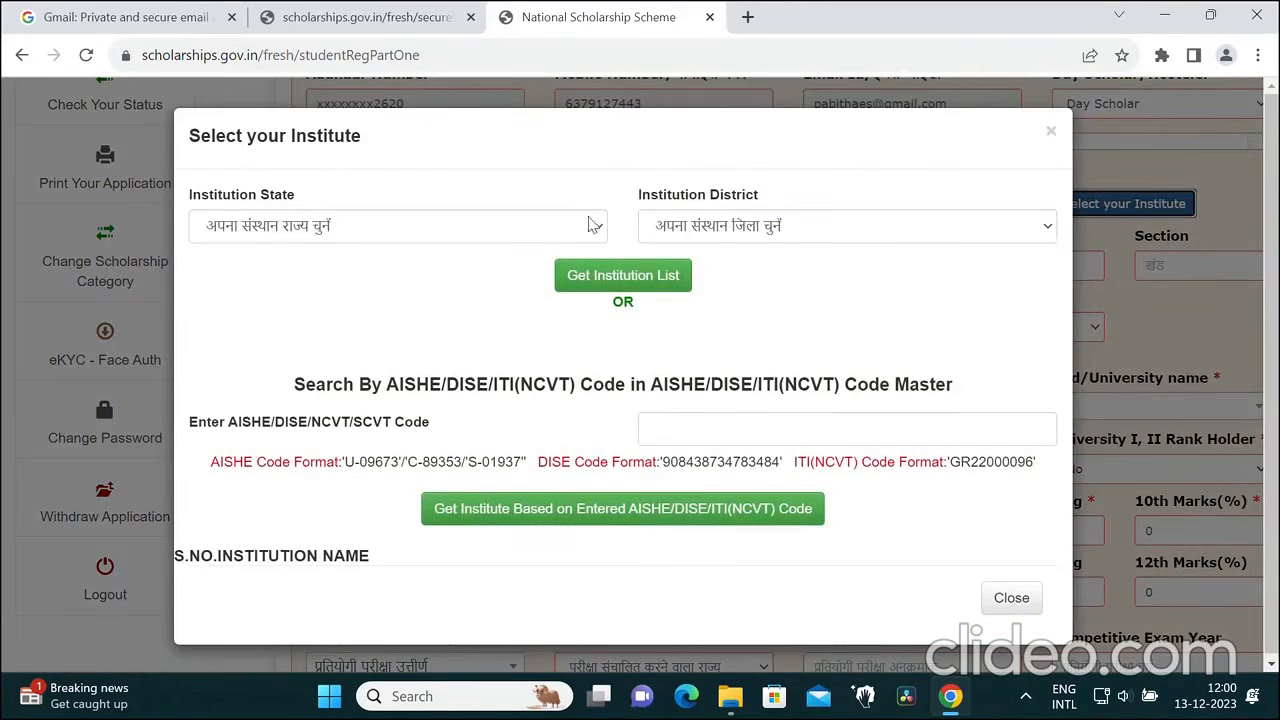
pyautogui.click(500, 229)
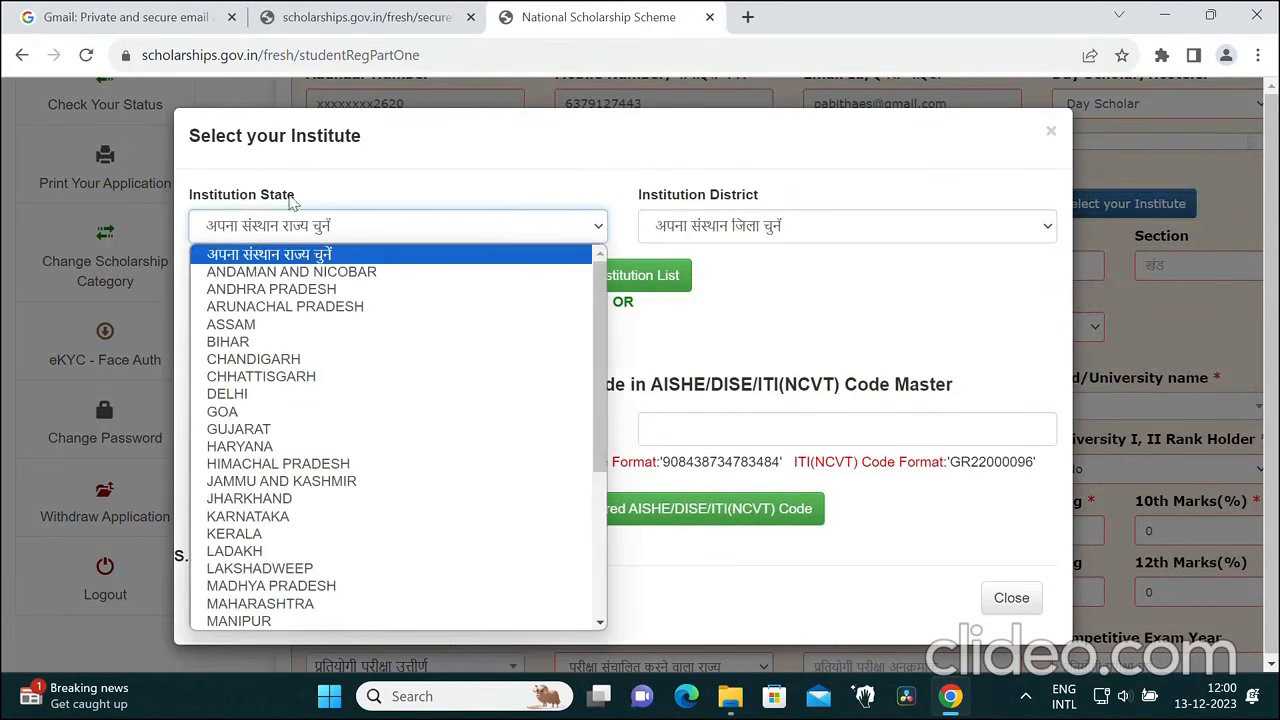
pyautogui.press('t')
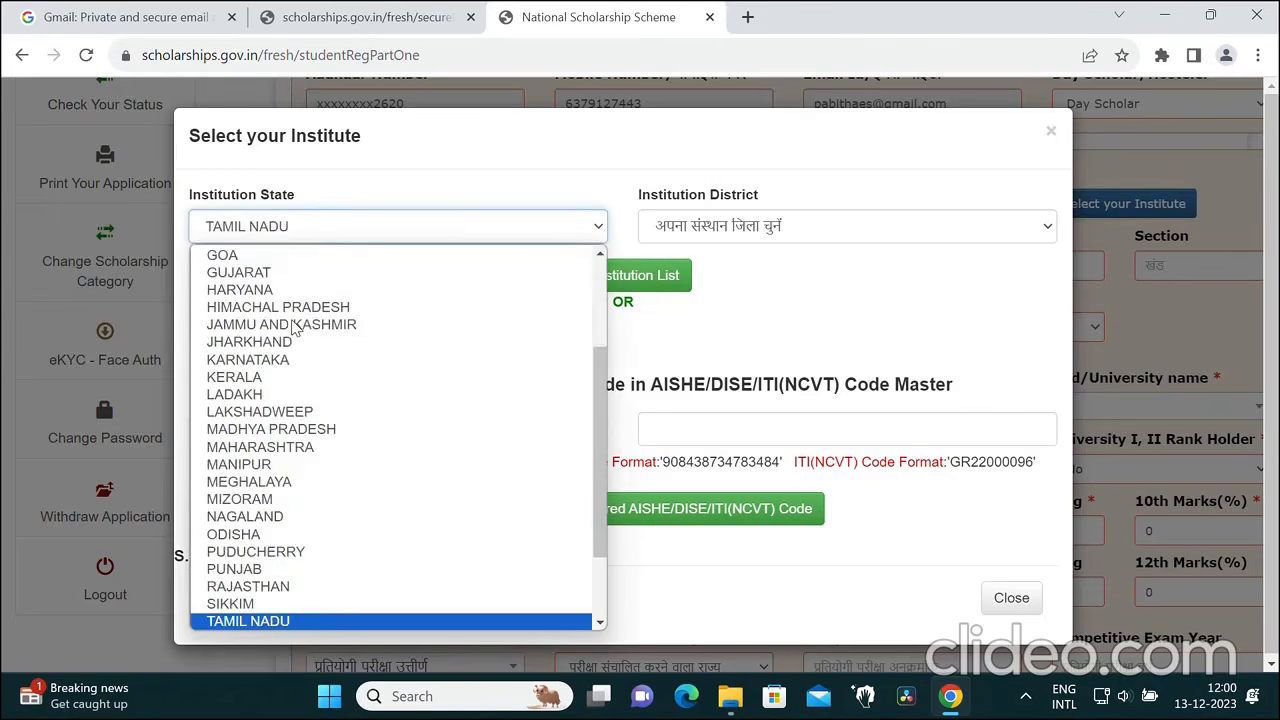
pyautogui.press('Return')
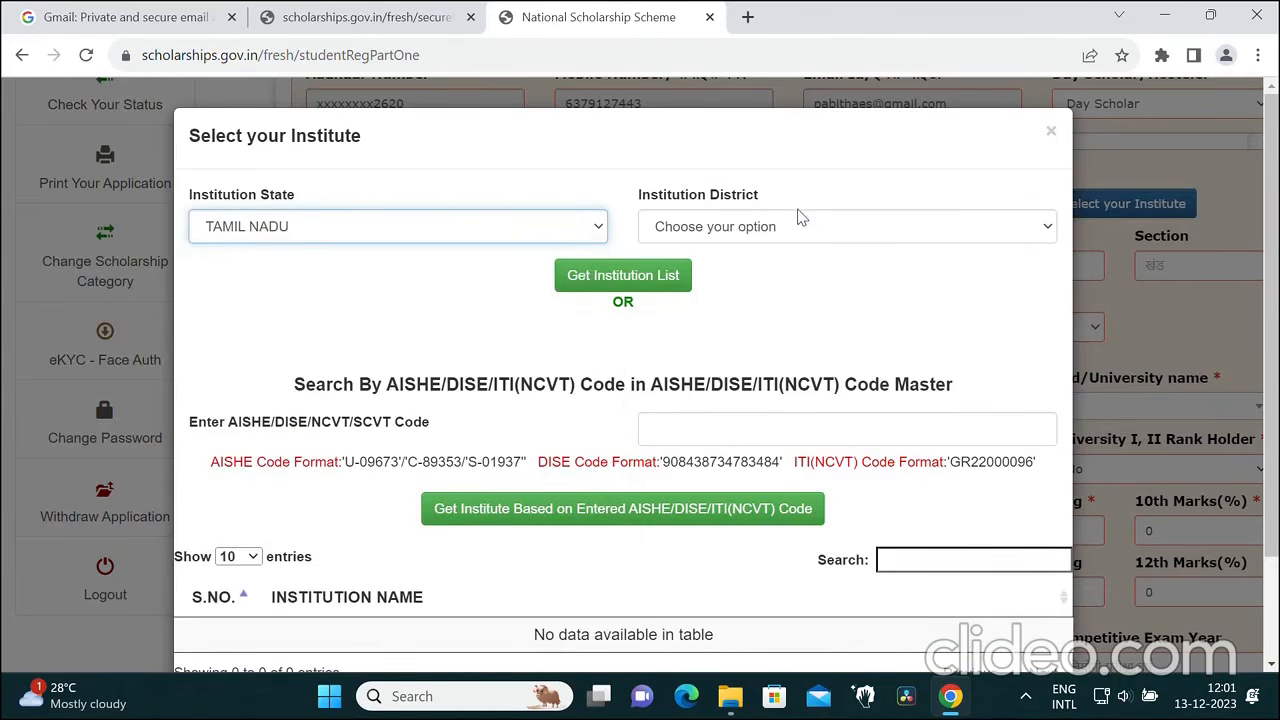
pyautogui.click(801, 226)
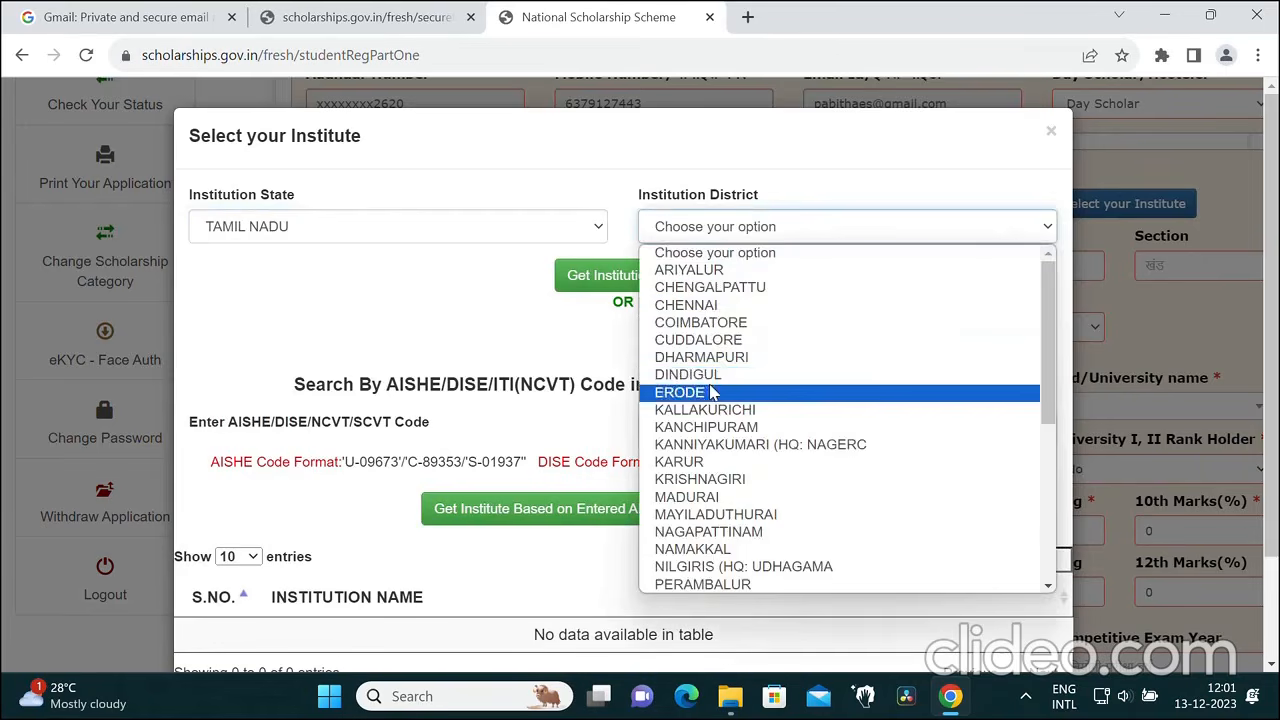
pyautogui.click(712, 392)
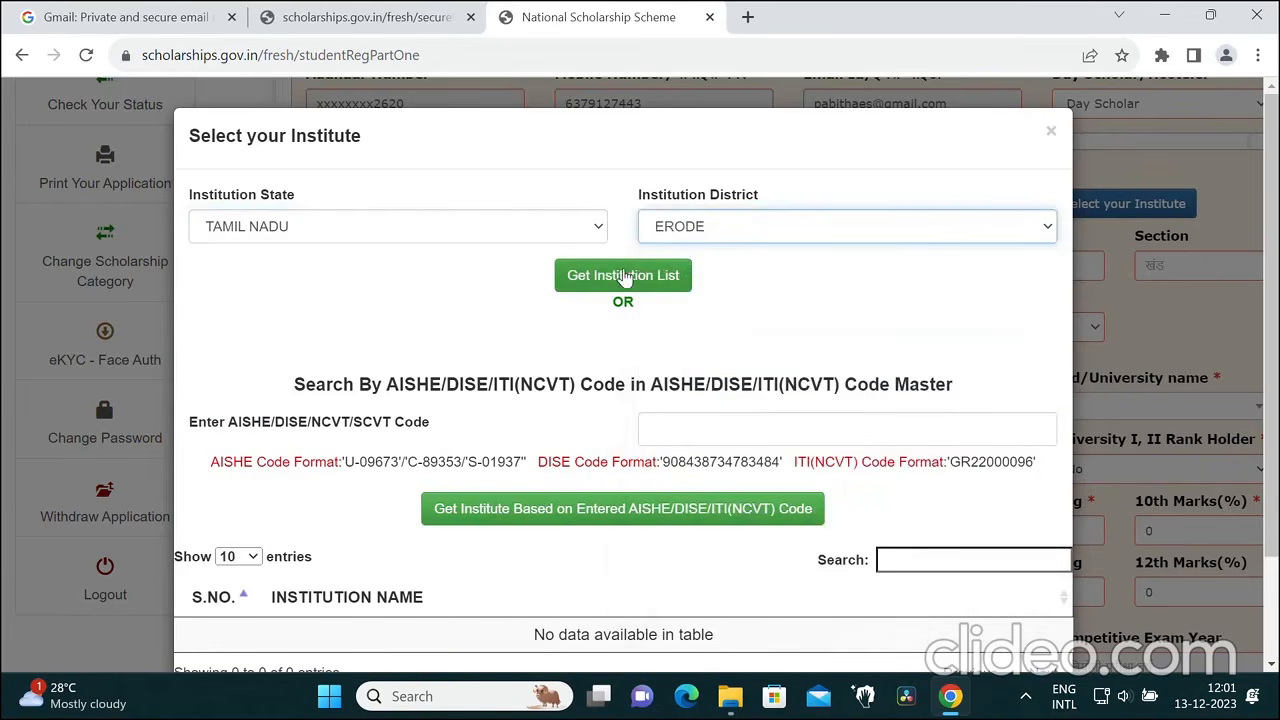
pyautogui.click(624, 279)
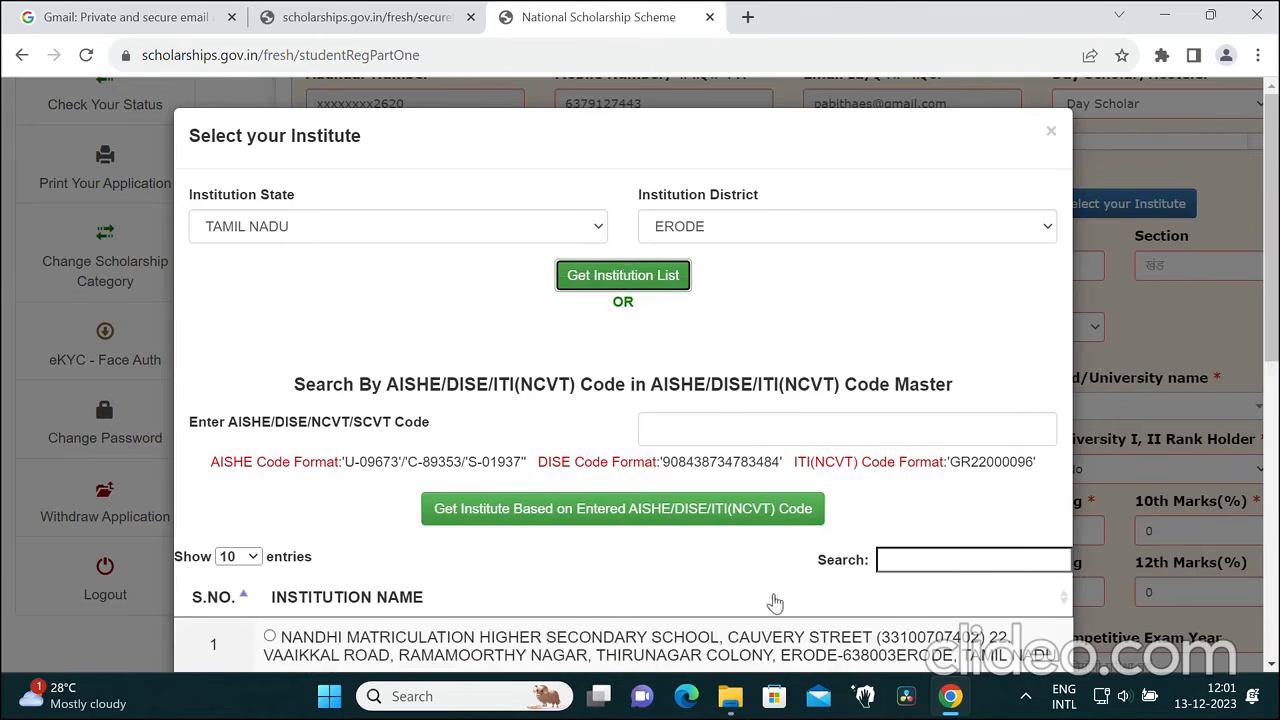
# - Search 'VELLALAR COLLEGE FOR' and select VELLALAR COLLEGE FOR WOMEN as the institute
pyautogui.click(914, 559)
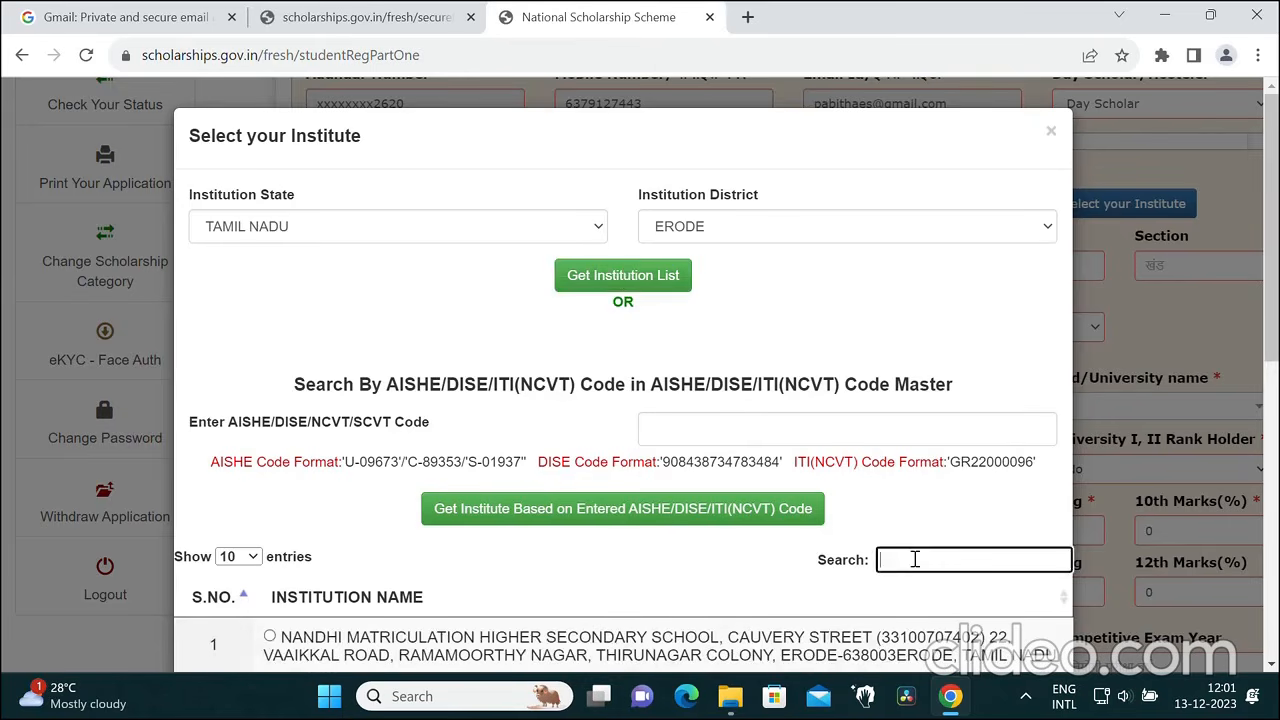
pyautogui.write('VEL')
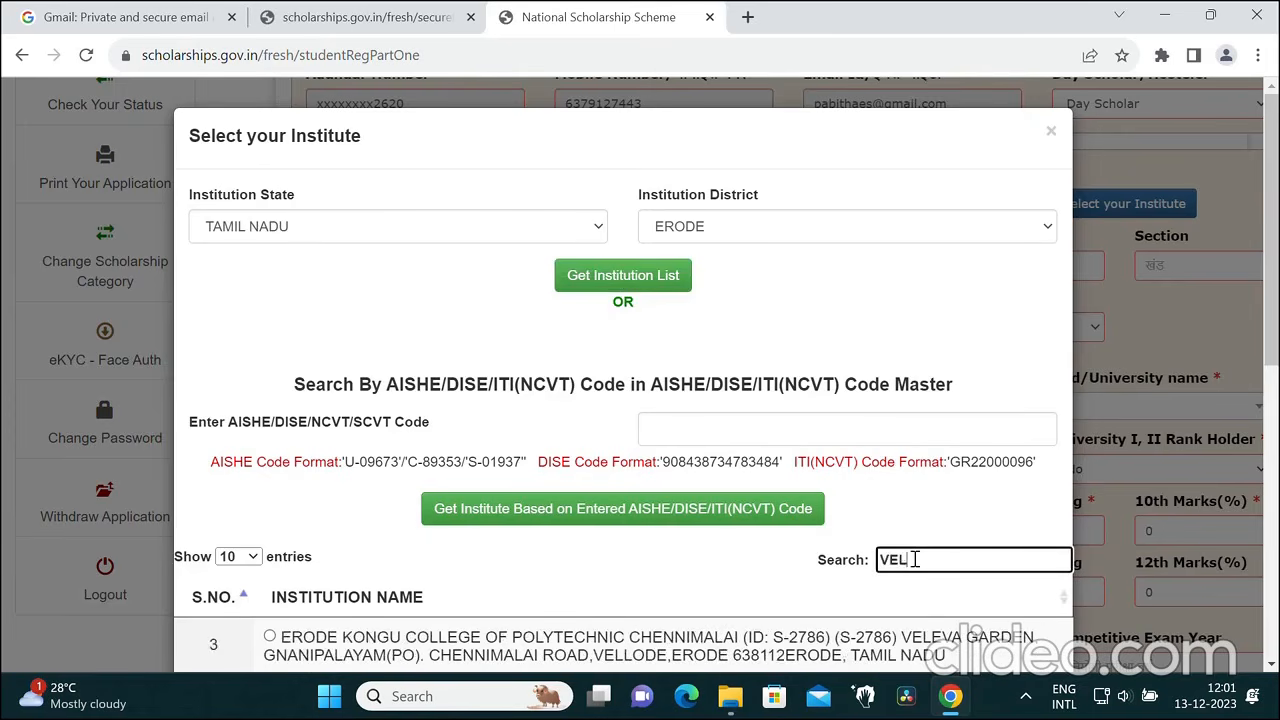
pyautogui.write('LALAR ')
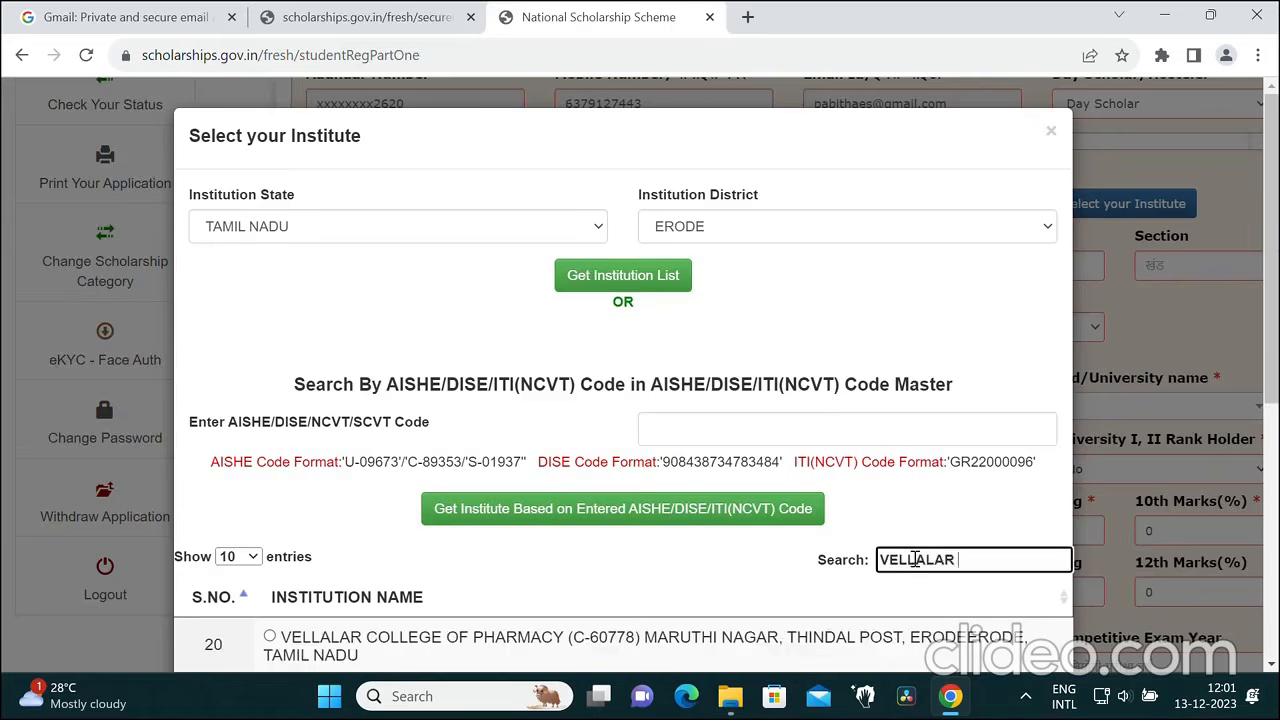
pyautogui.write('COLLEGE FOR')
pyautogui.scroll(-2, 914, 559)
pyautogui.click(270, 533)
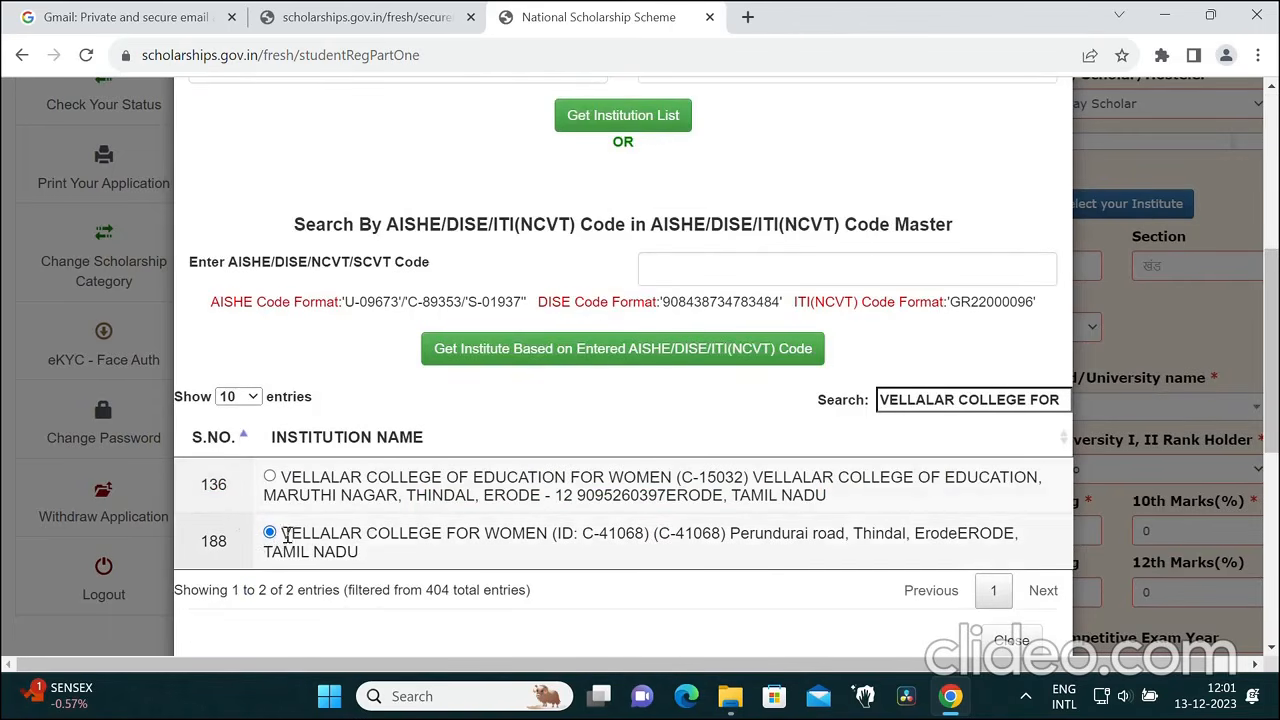
pyautogui.click(270, 532)
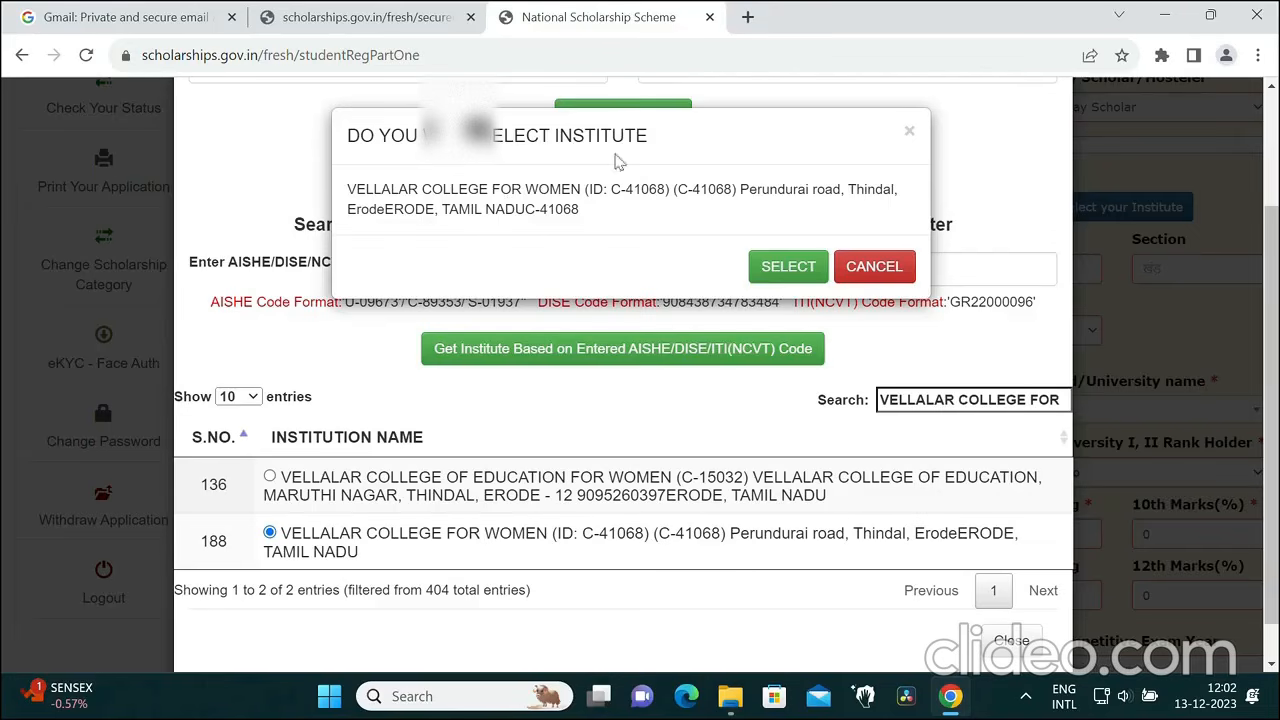
pyautogui.click(782, 270)
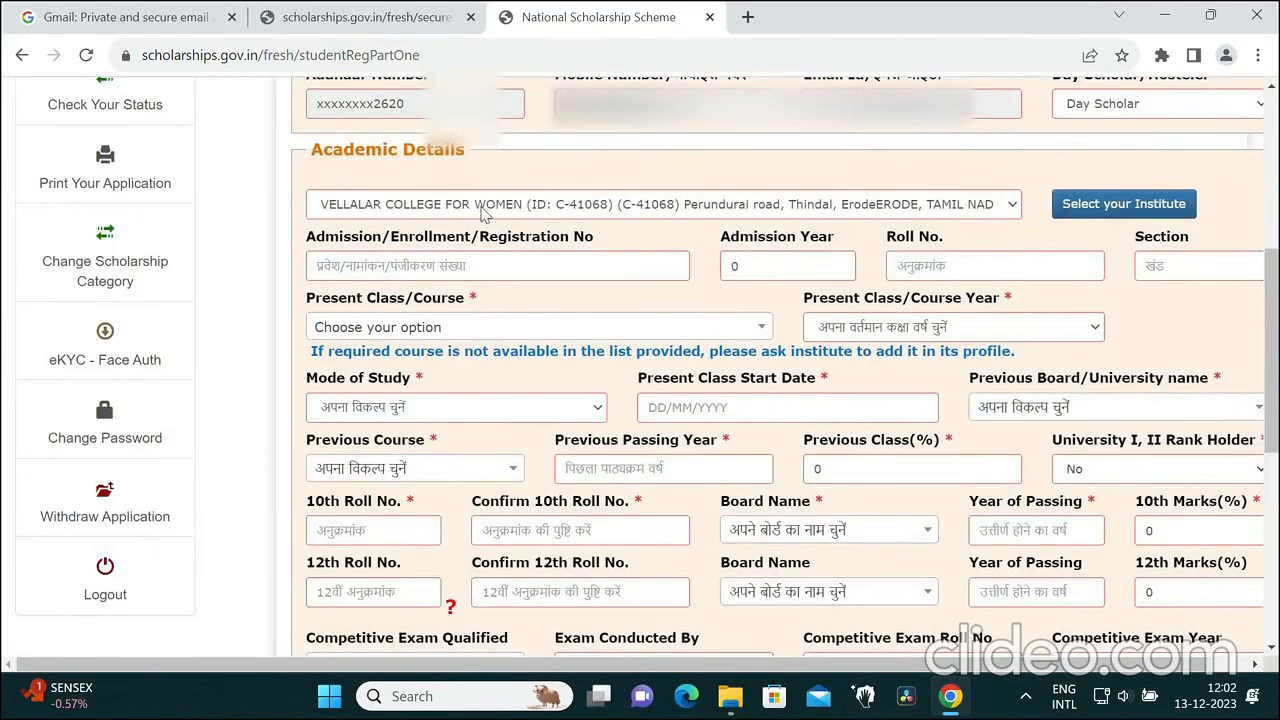
# - Enter the admission/enrollment number, admission year 2023 and the roll number, leaving Section empty
pyautogui.click(464, 268)
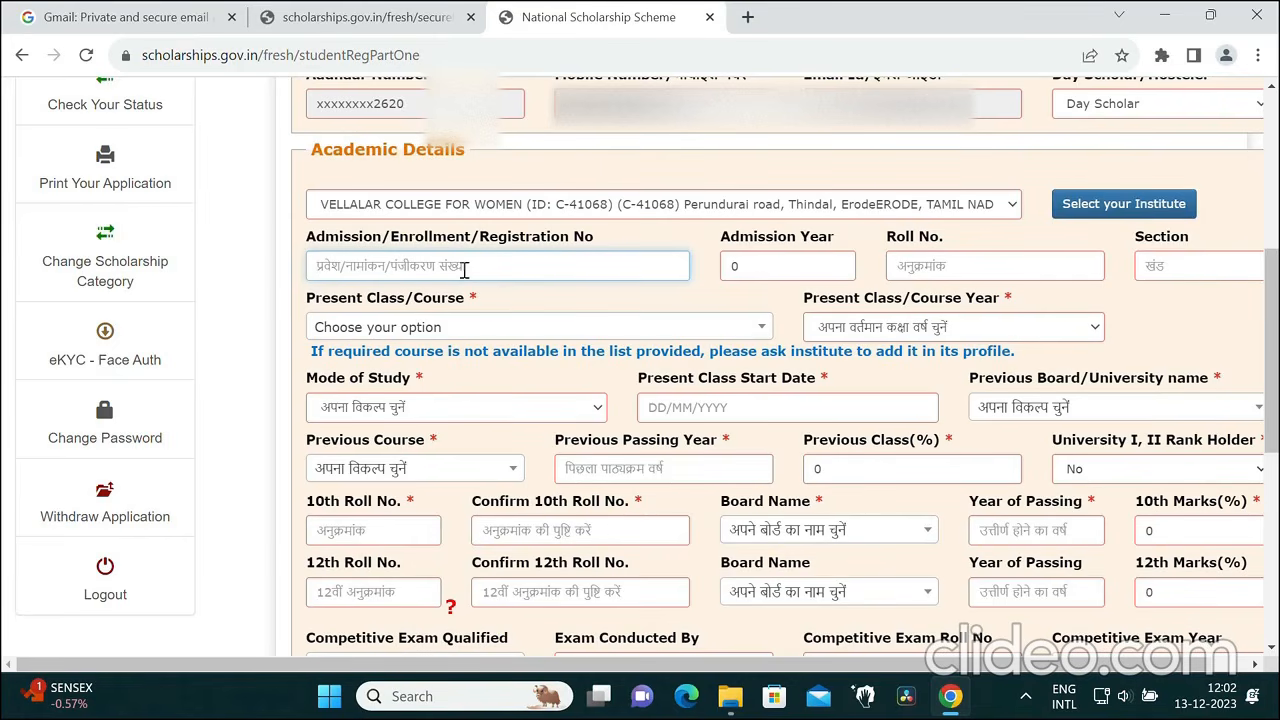
pyautogui.write('2')
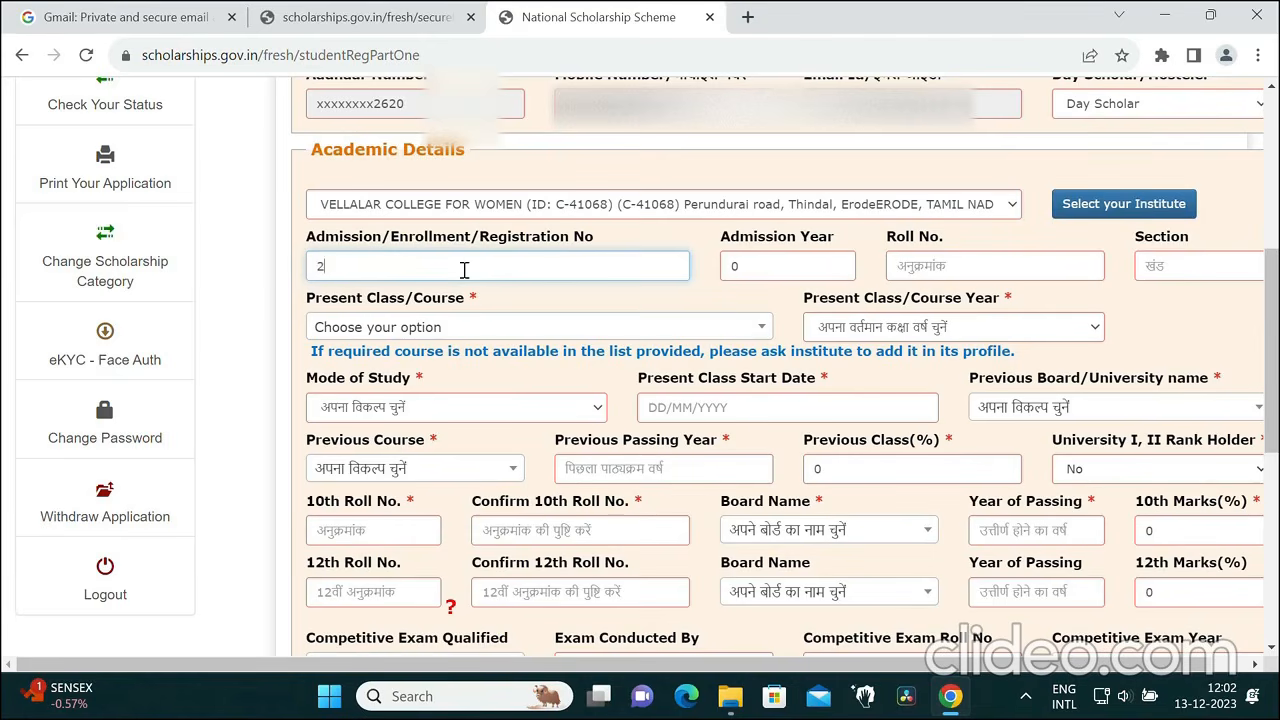
pyautogui.write('8970')
pyautogui.click(769, 262)
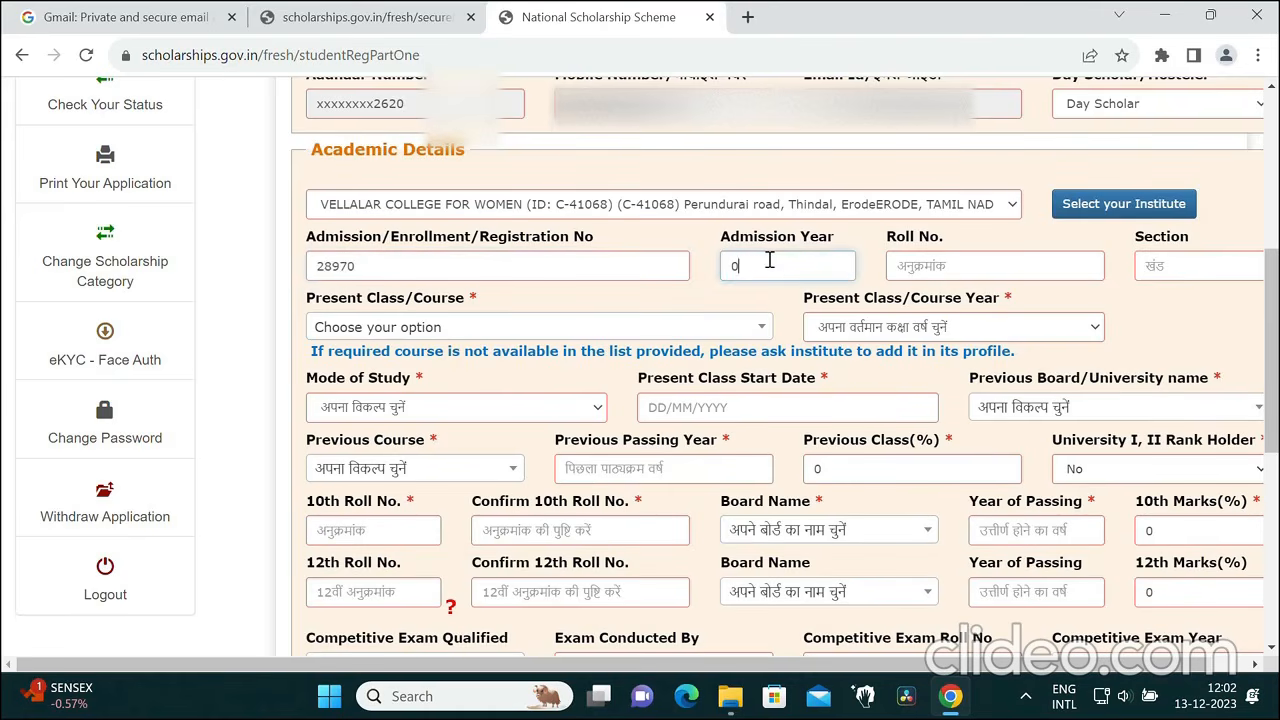
pyautogui.press('BackSpace')
pyautogui.write('2023')
pyautogui.click(958, 262)
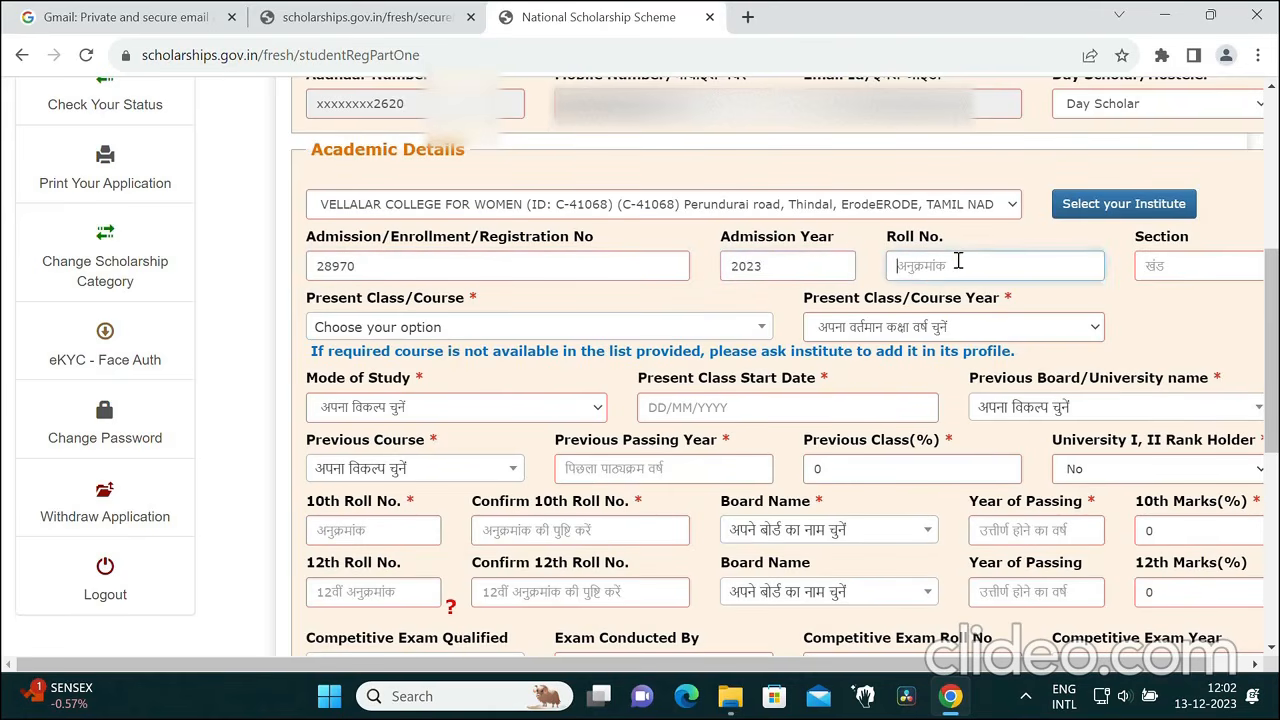
pyautogui.click(1172, 272)
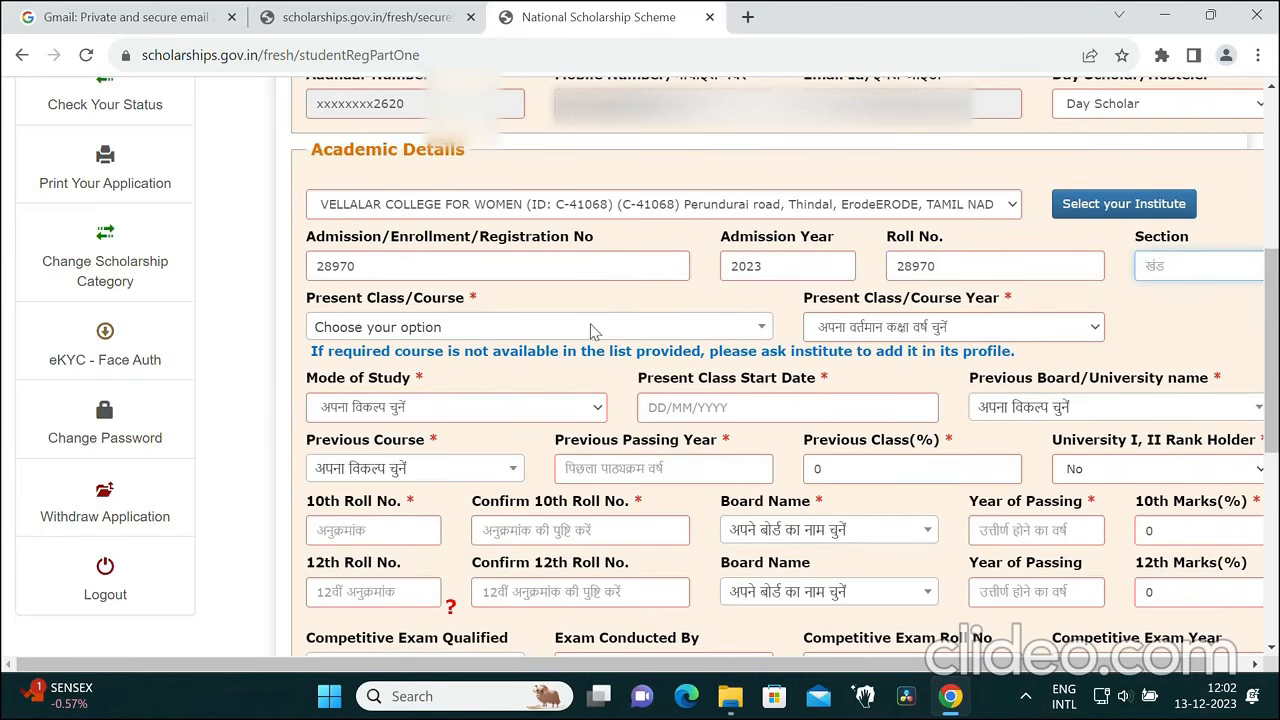
pyautogui.click(596, 331)
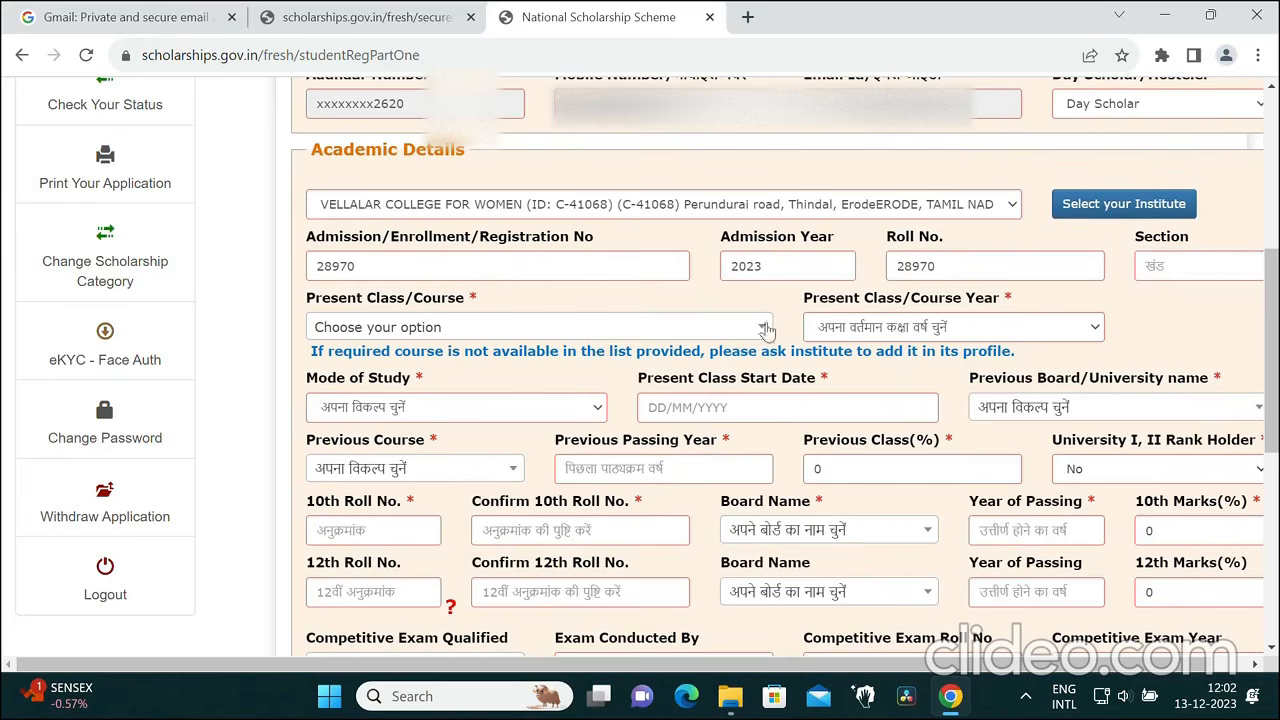
pyautogui.click(651, 327)
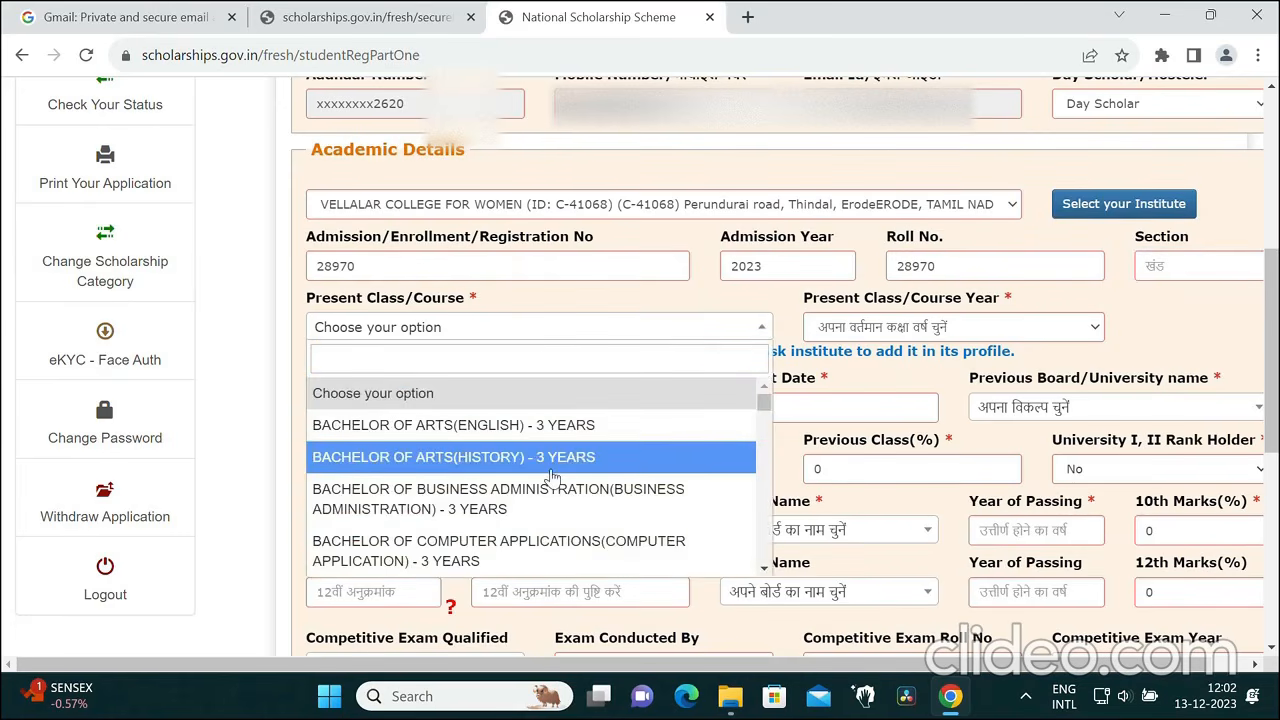
# - Choose BACHELOR OF COMMERCE(COMMERCE) - 3 YEARS, course year 1, and Regular/Full Time study
pyautogui.scroll(-1, 552, 478)
pyautogui.press('Down')
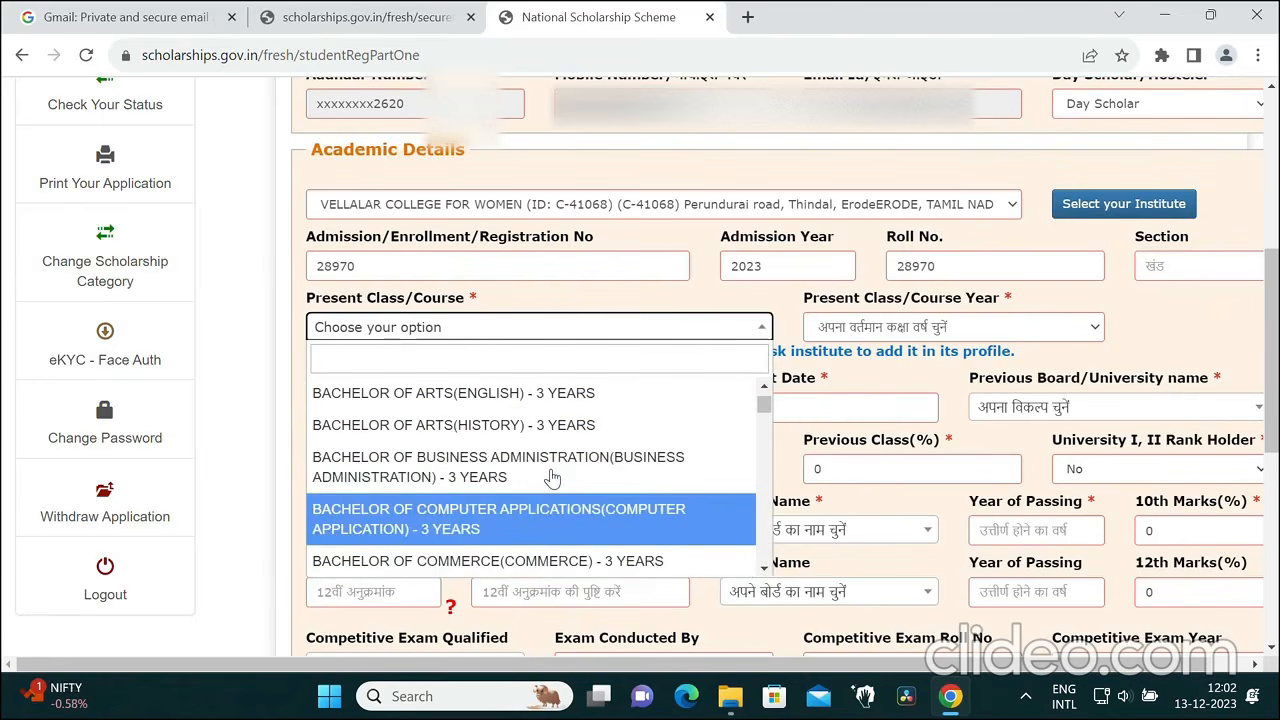
pyautogui.press('Down')
pyautogui.scroll(-2, 552, 478)
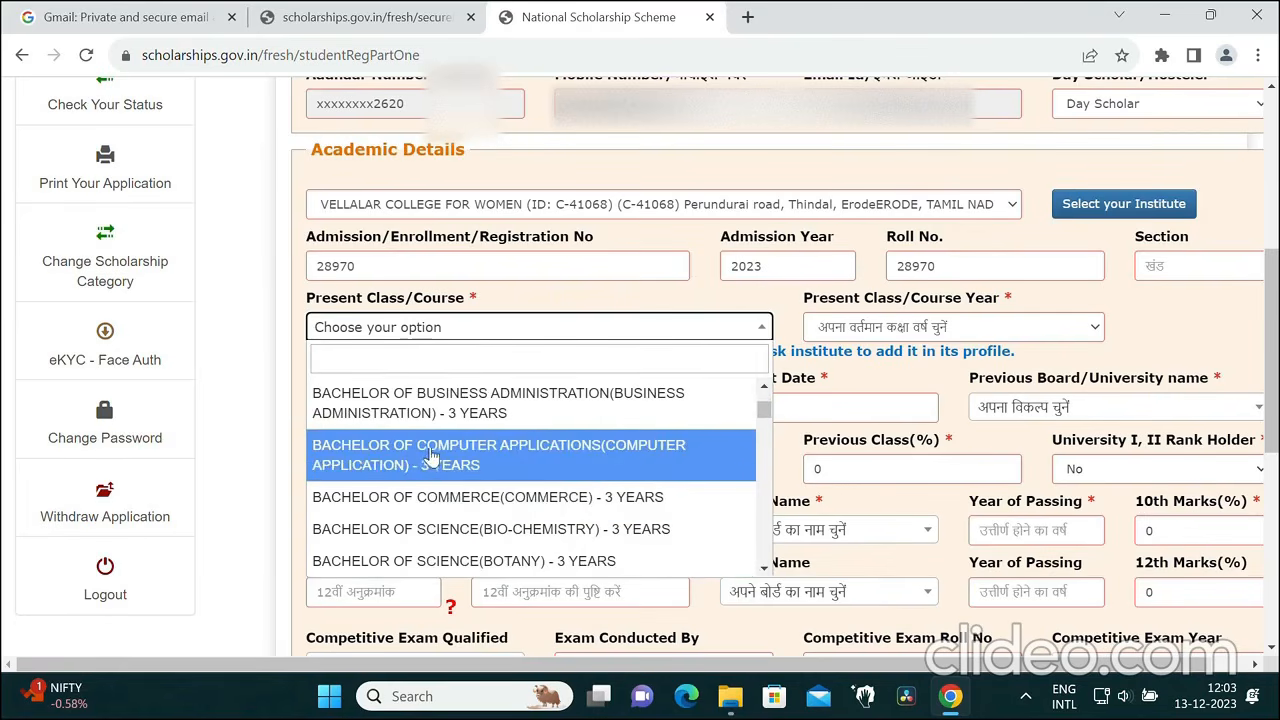
pyautogui.click(447, 503)
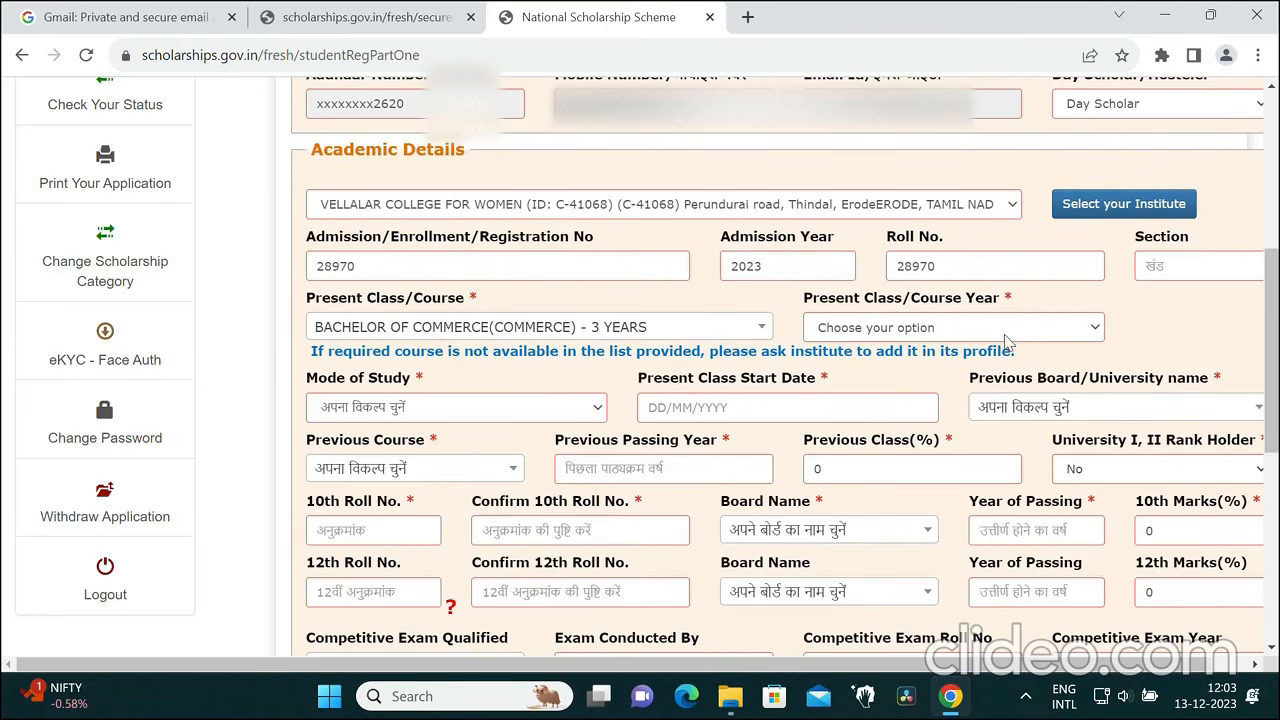
pyautogui.click(1087, 333)
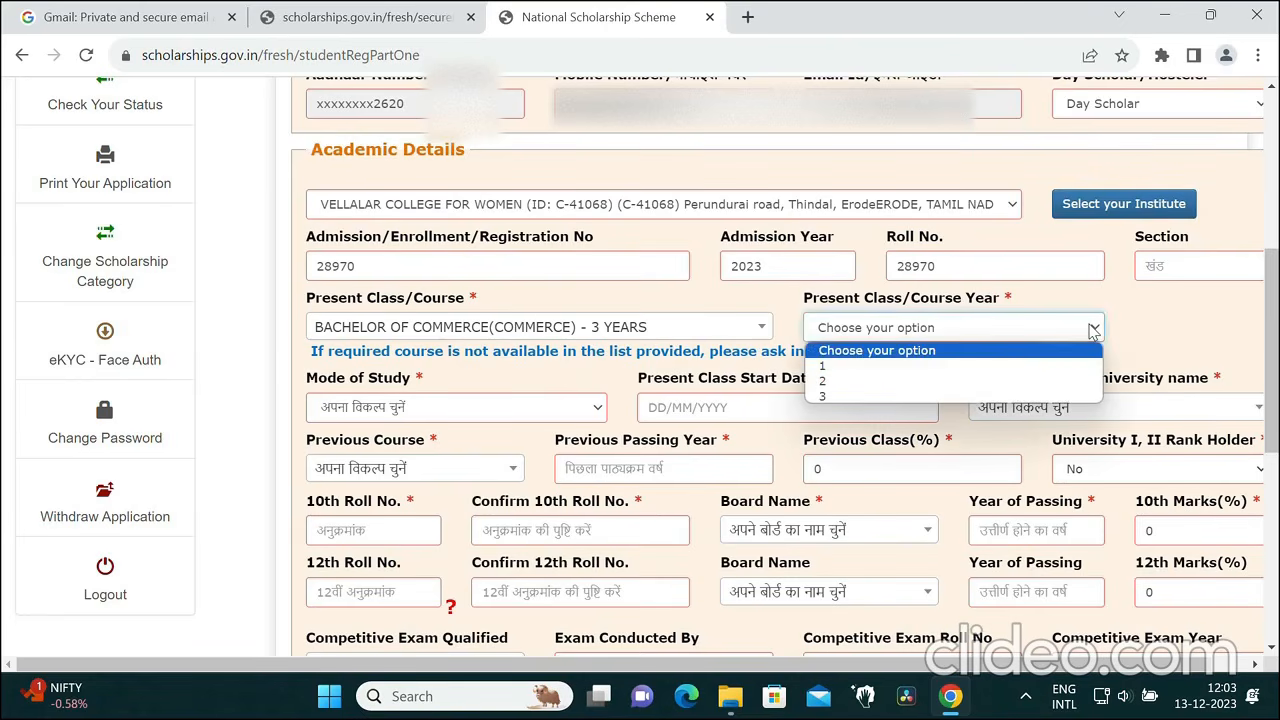
pyautogui.click(1058, 367)
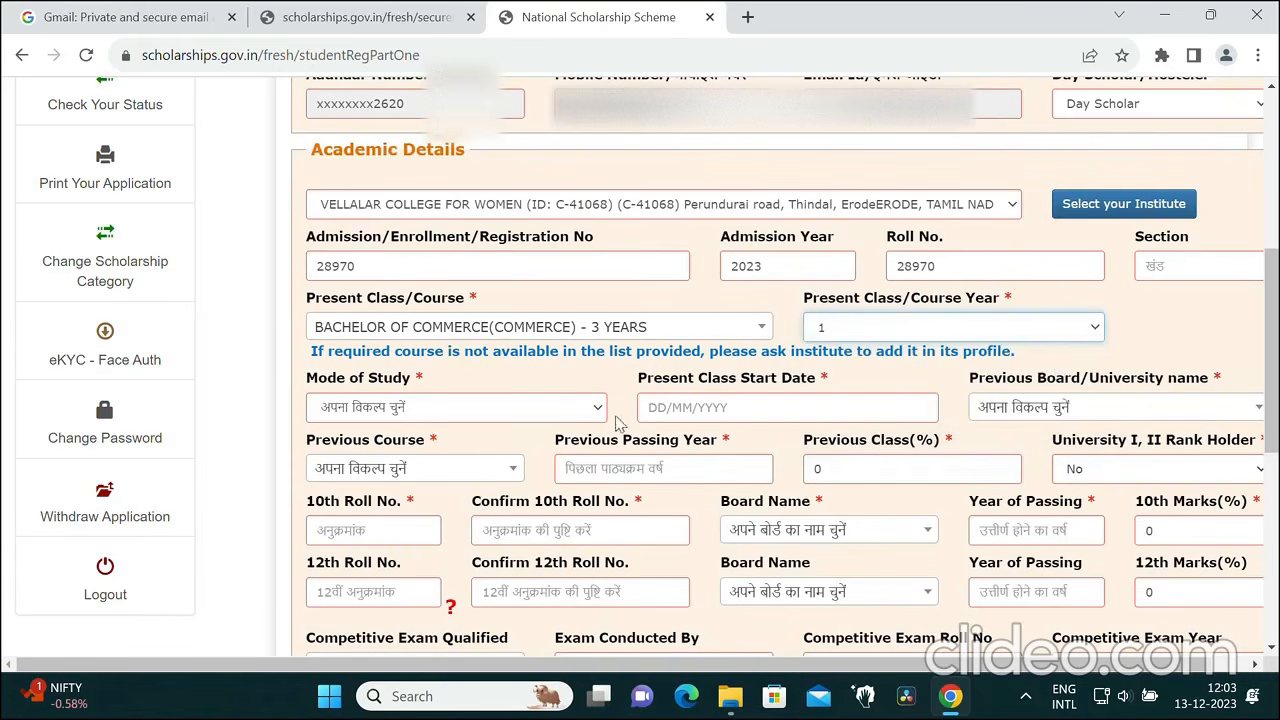
pyautogui.click(547, 409)
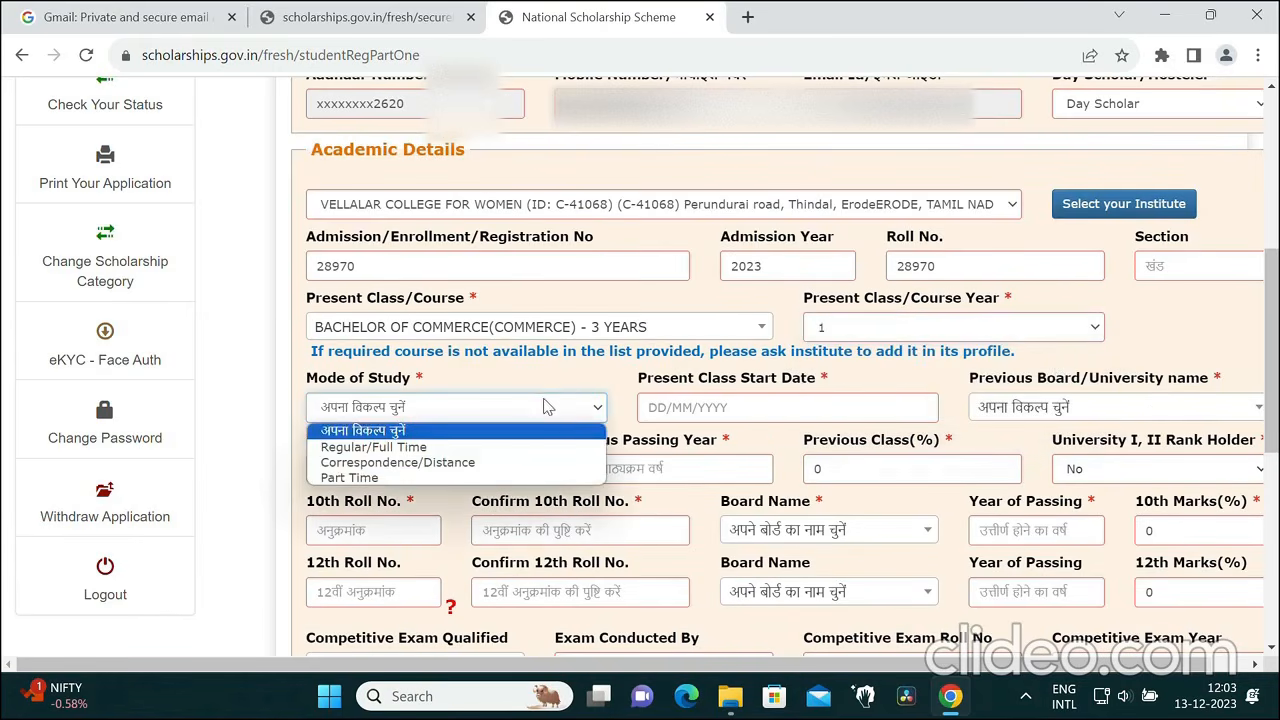
pyautogui.click(521, 450)
pyautogui.click(660, 408)
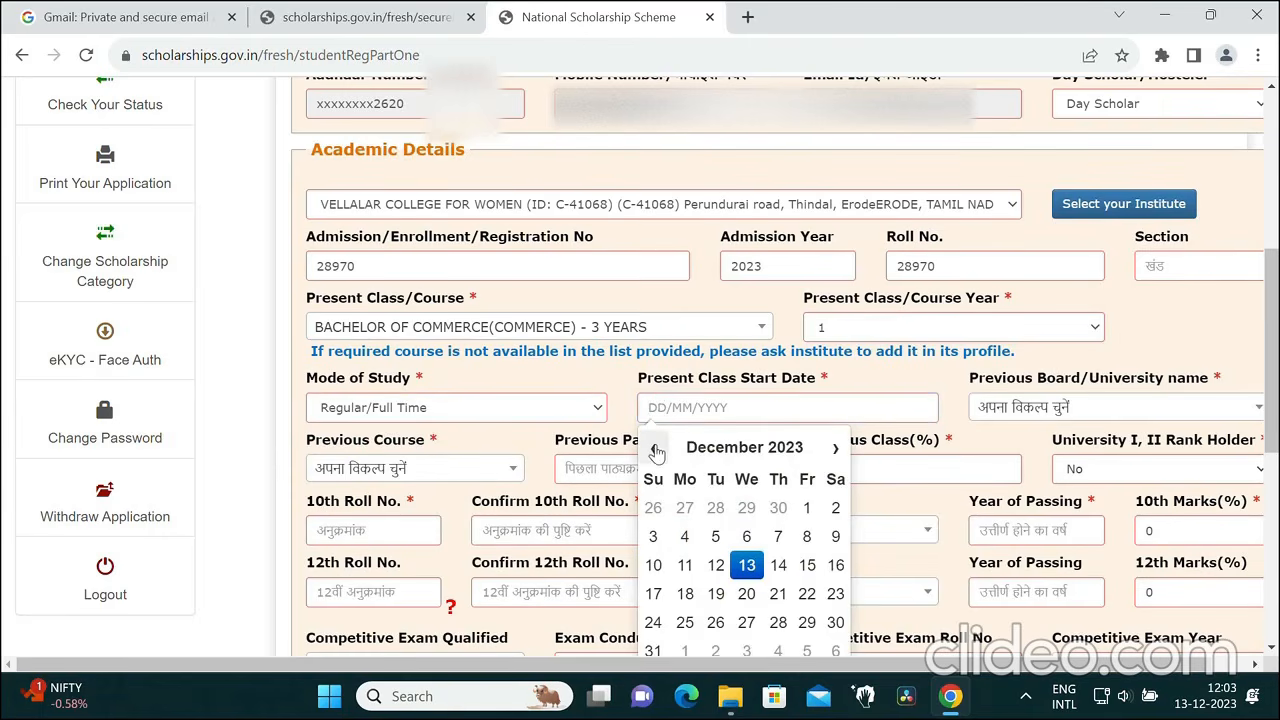
# - Set the present class start date to 19/06/2023
pyautogui.click(654, 450)
pyautogui.click(654, 450)
pyautogui.click(654, 450)
pyautogui.click(654, 450)
pyautogui.click(654, 450)
pyautogui.click(654, 450)
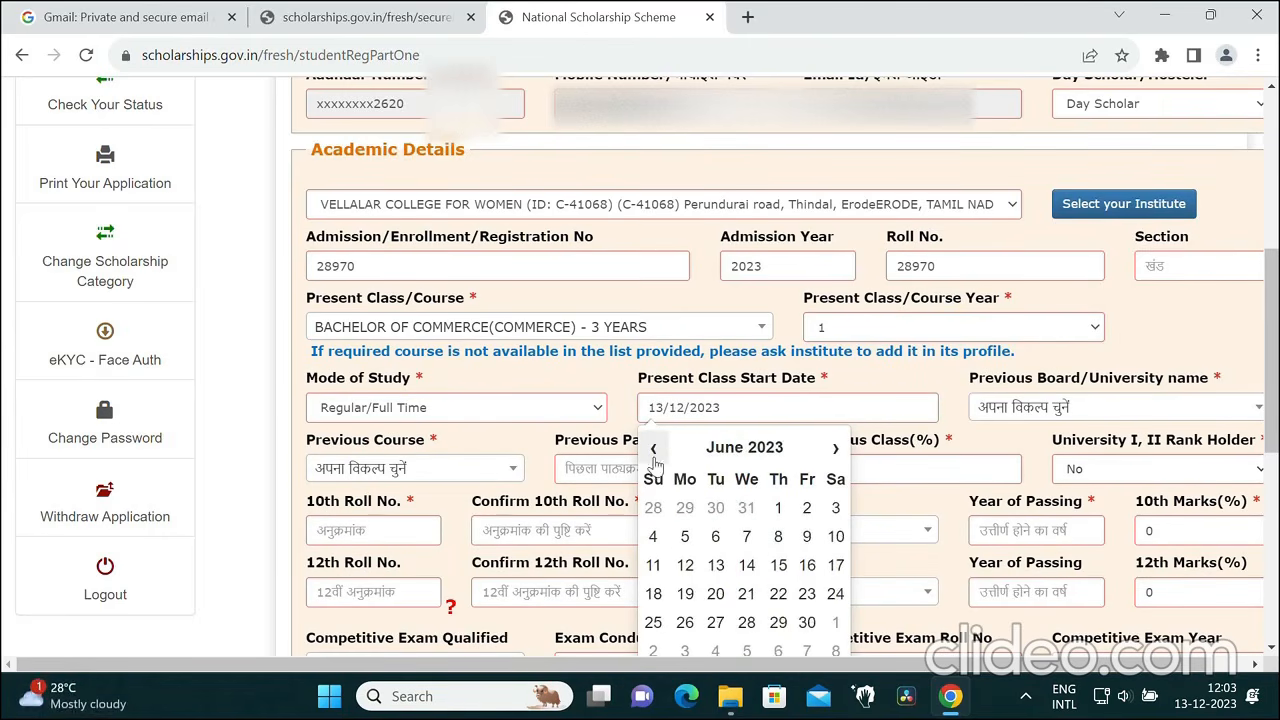
pyautogui.click(685, 600)
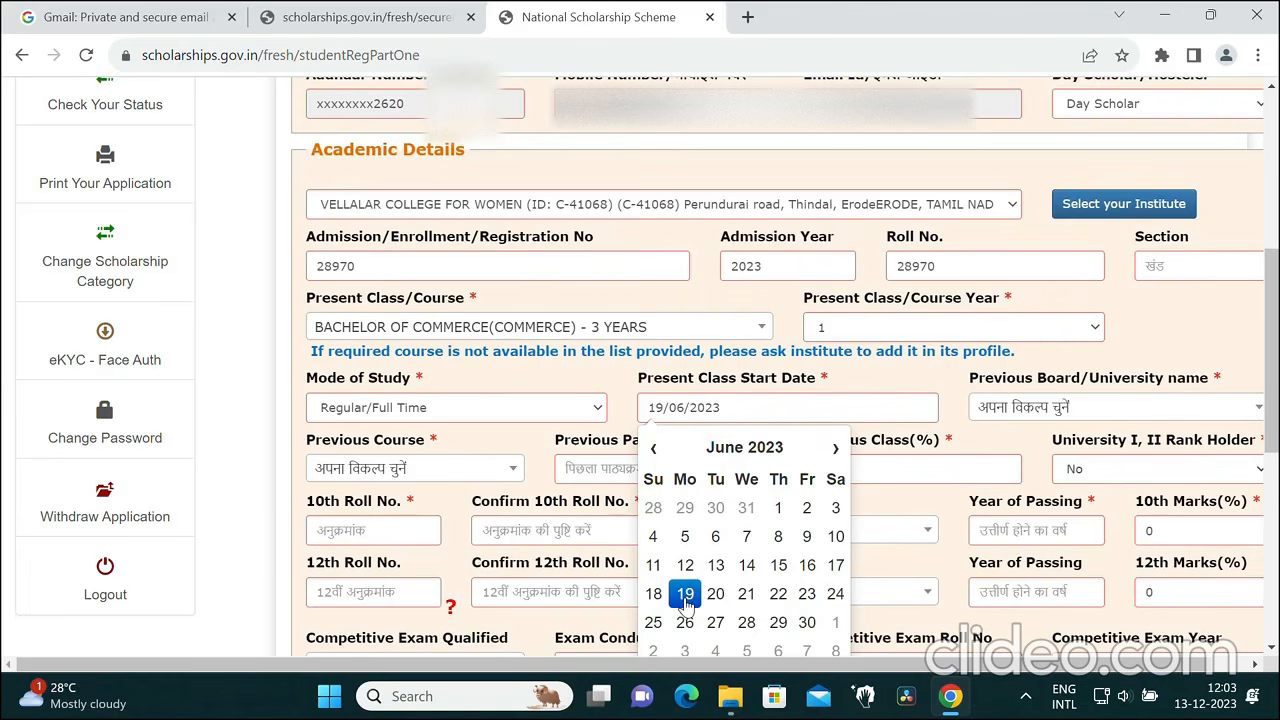
# - Search 'DIRECTORATE' and pick Directorate of Collegiate Education Chennai as previous board
pyautogui.click(1080, 418)
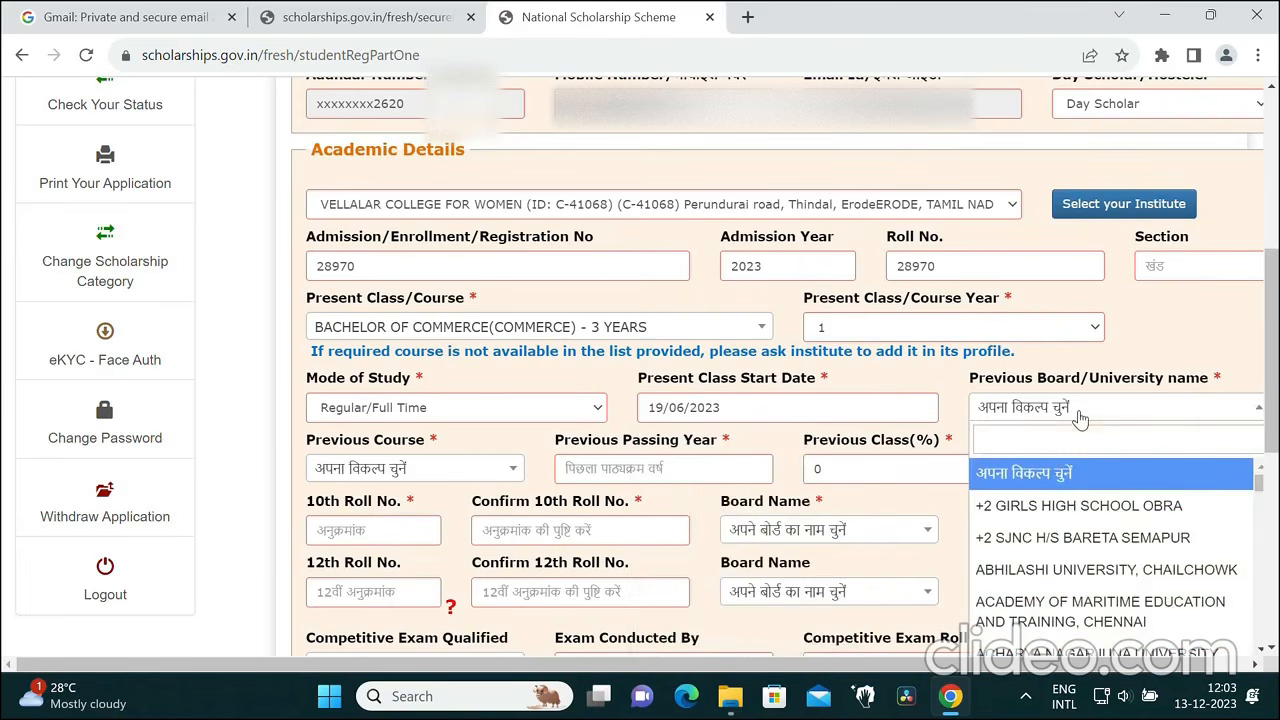
pyautogui.click(994, 446)
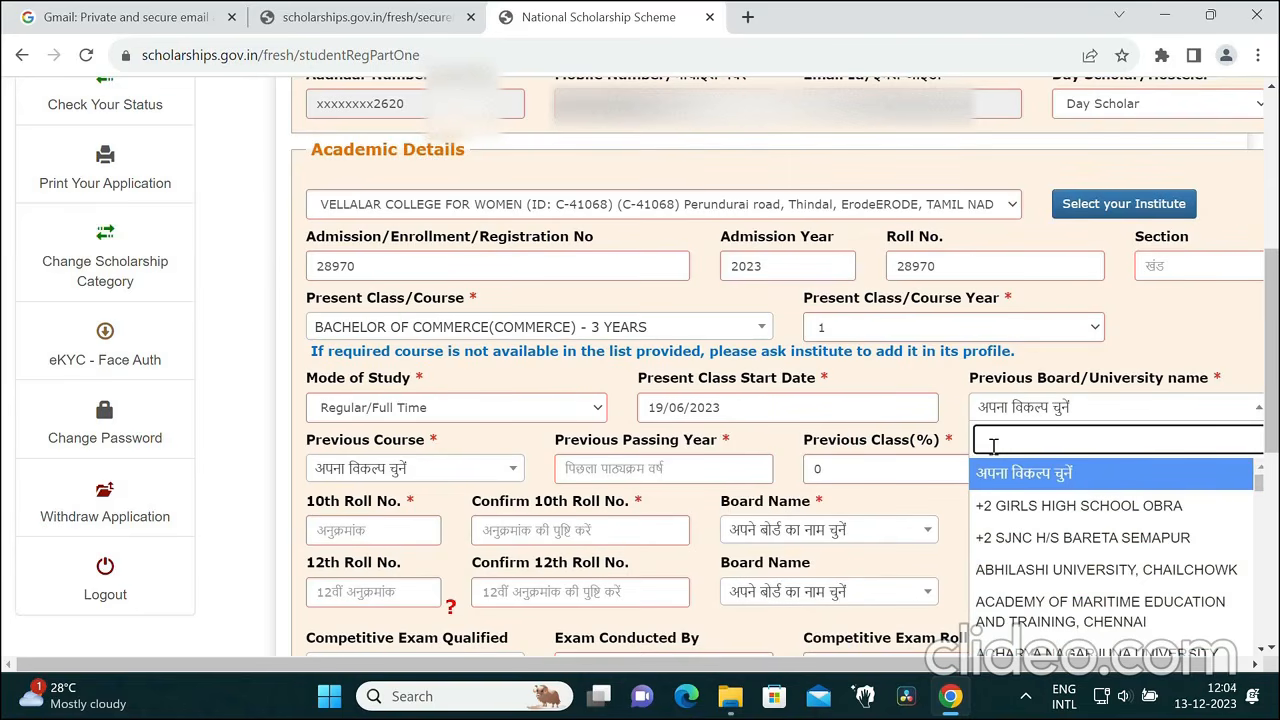
pyautogui.write('DIRE')
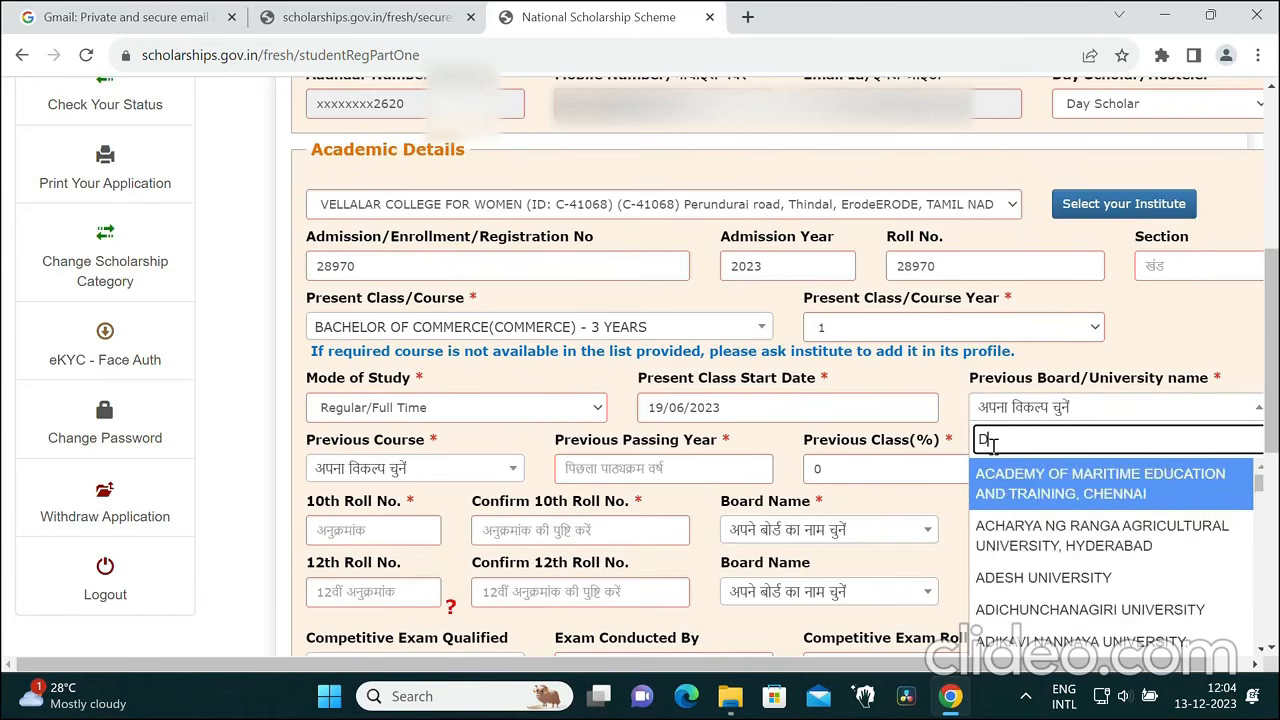
pyautogui.press('BackSpace')
pyautogui.press('BackSpace')
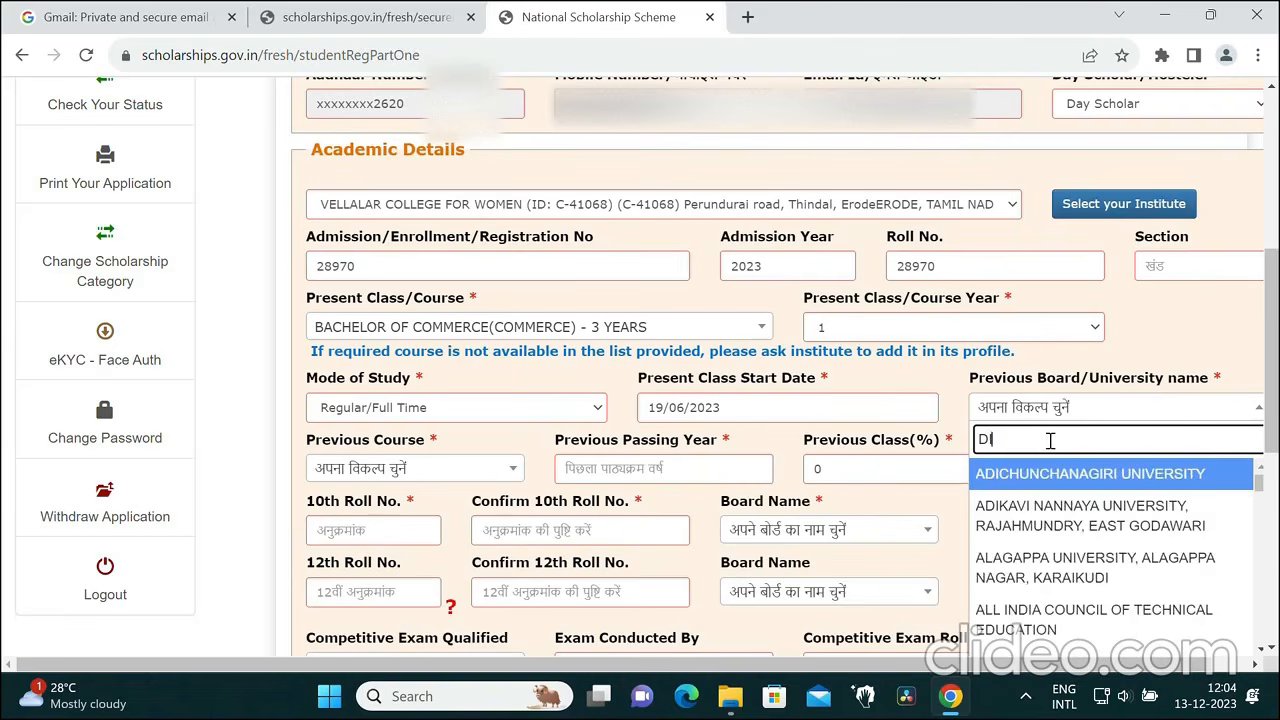
pyautogui.write('RECT')
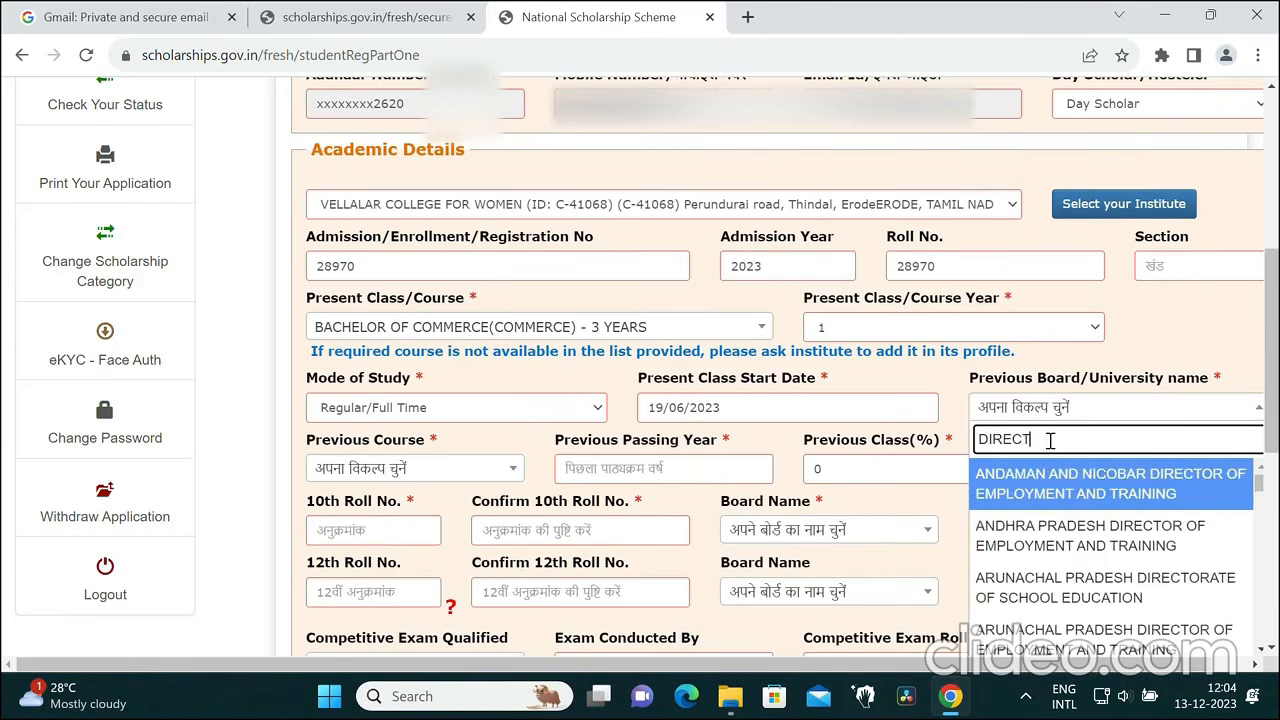
pyautogui.write('ORATE')
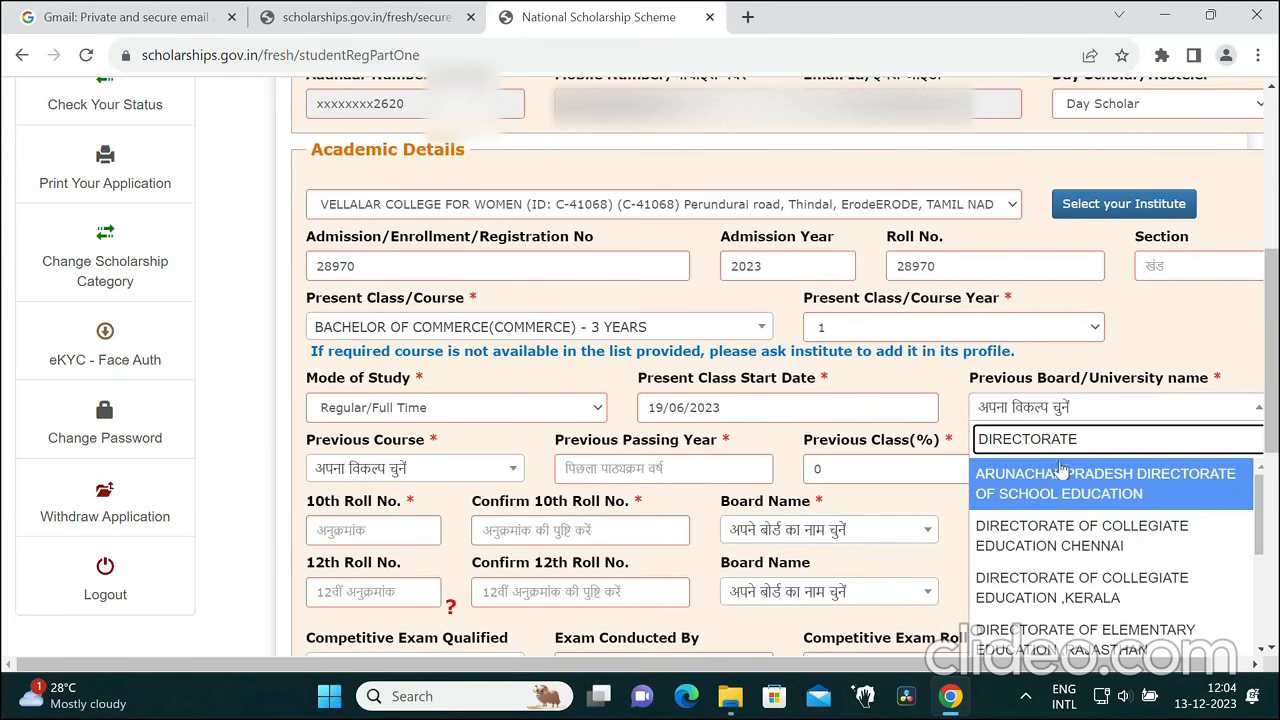
pyautogui.click(1041, 527)
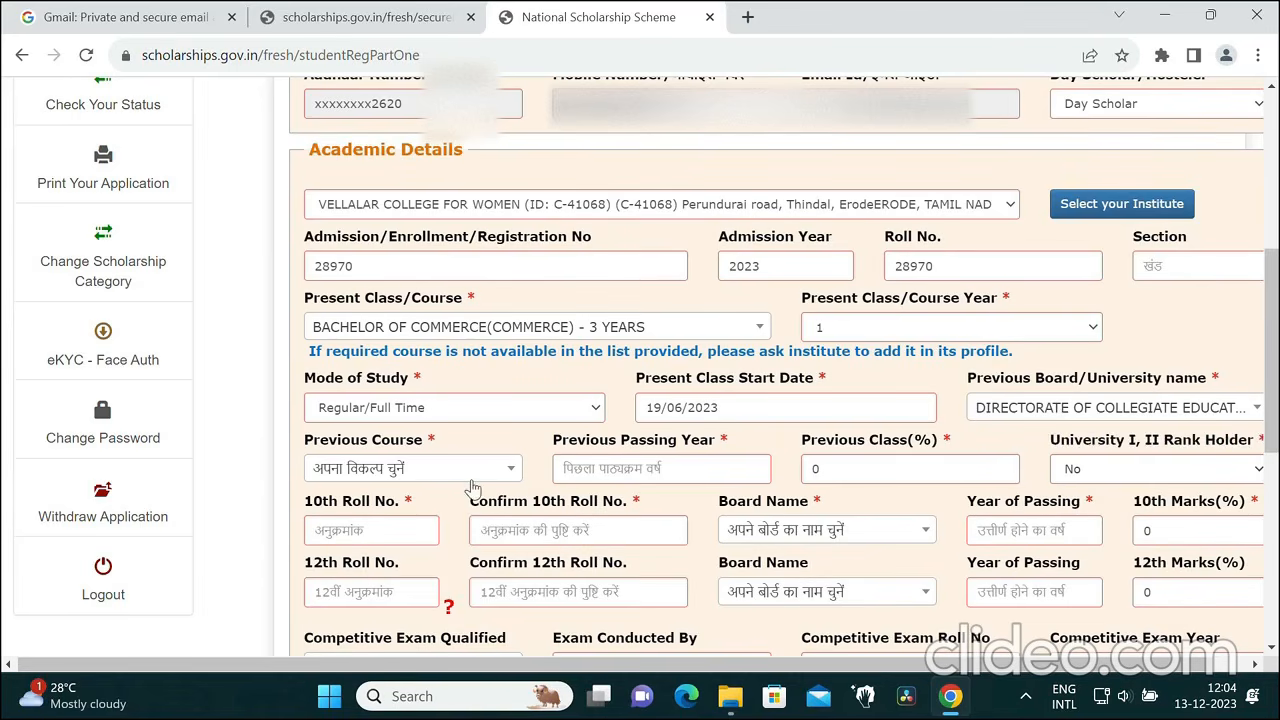
# - Record previous course HSC/Intermediate [12th]/Equivalent, passing year 2023, and 98.66 percent
pyautogui.click(431, 472)
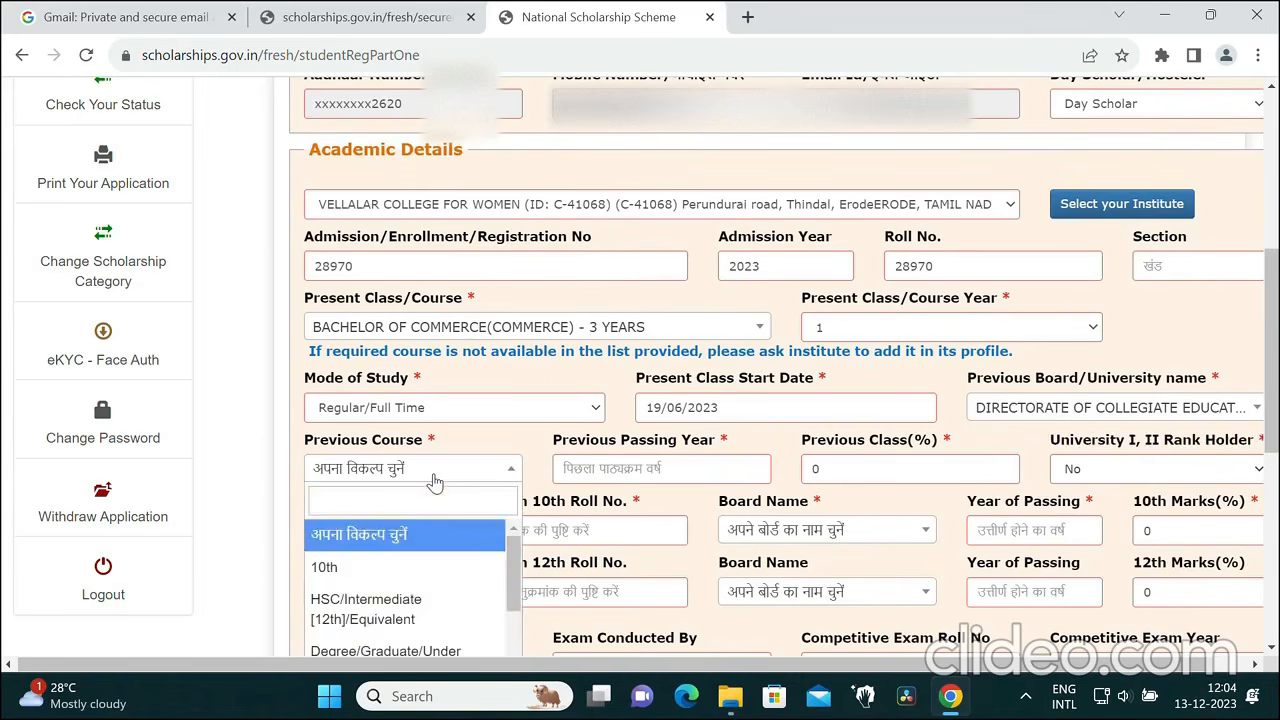
pyautogui.click(405, 612)
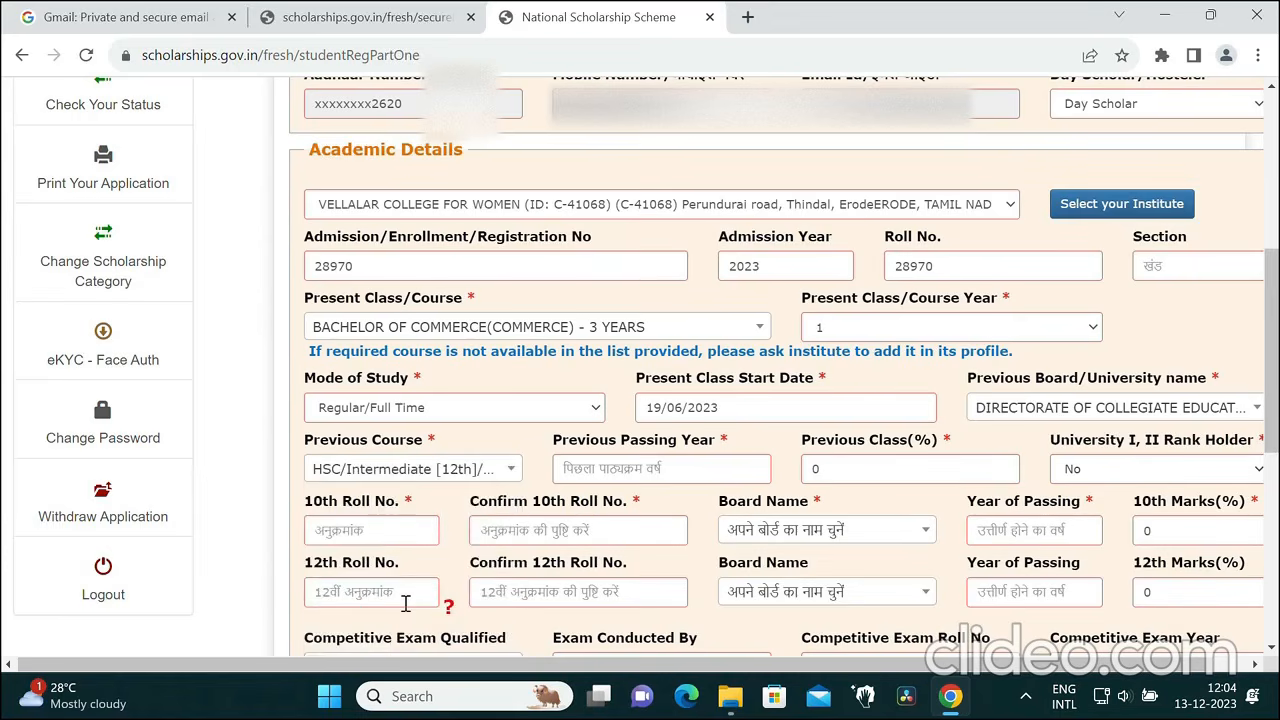
pyautogui.click(634, 473)
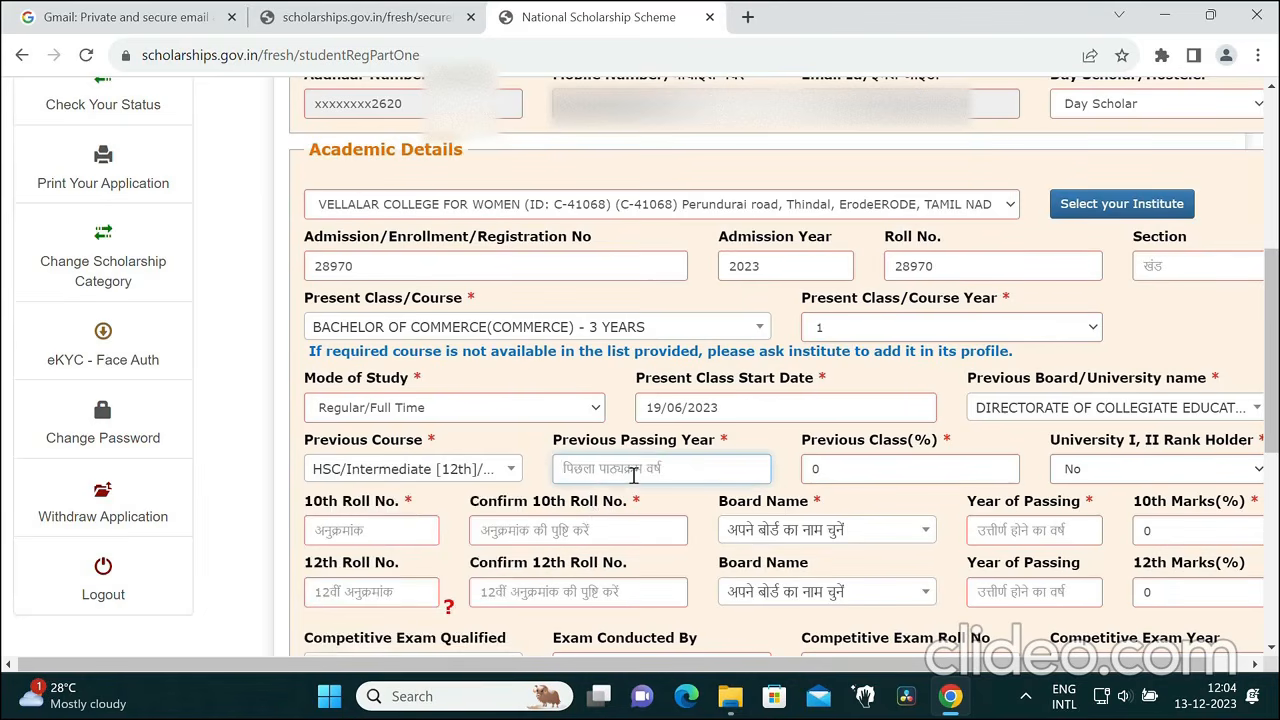
pyautogui.write('2023')
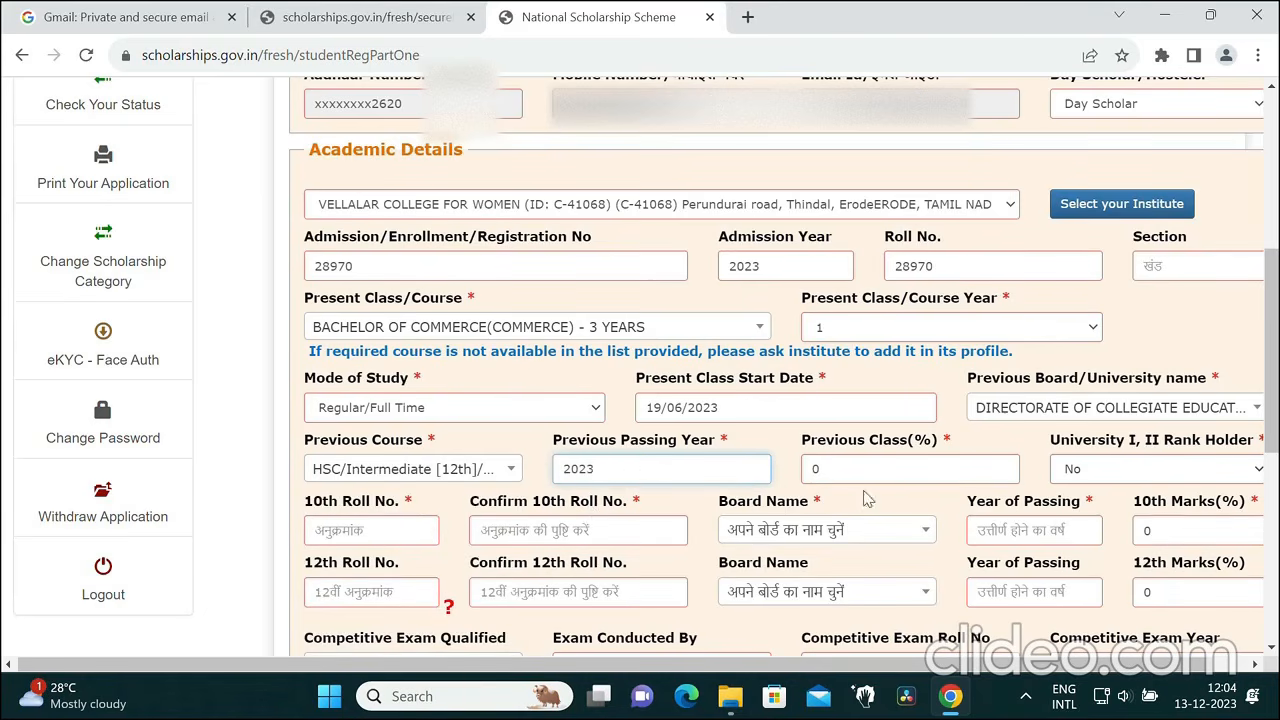
pyautogui.click(866, 472)
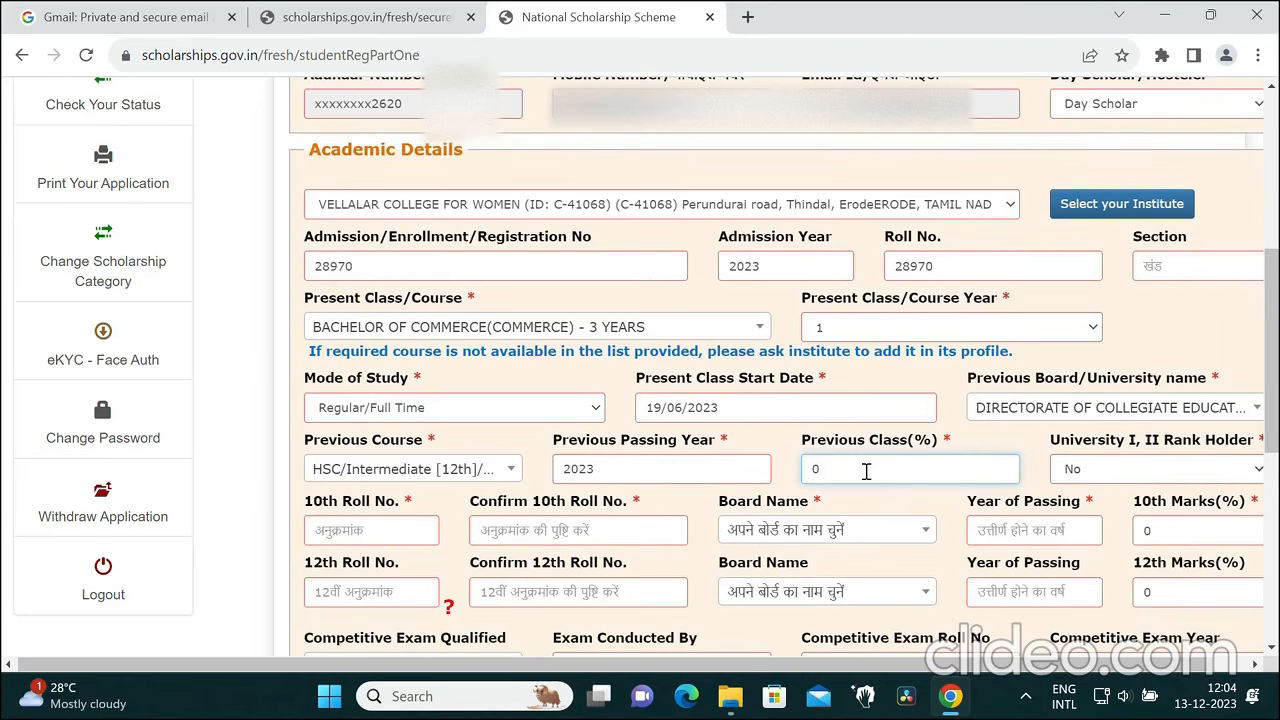
pyautogui.press('BackSpace')
pyautogui.write('98')
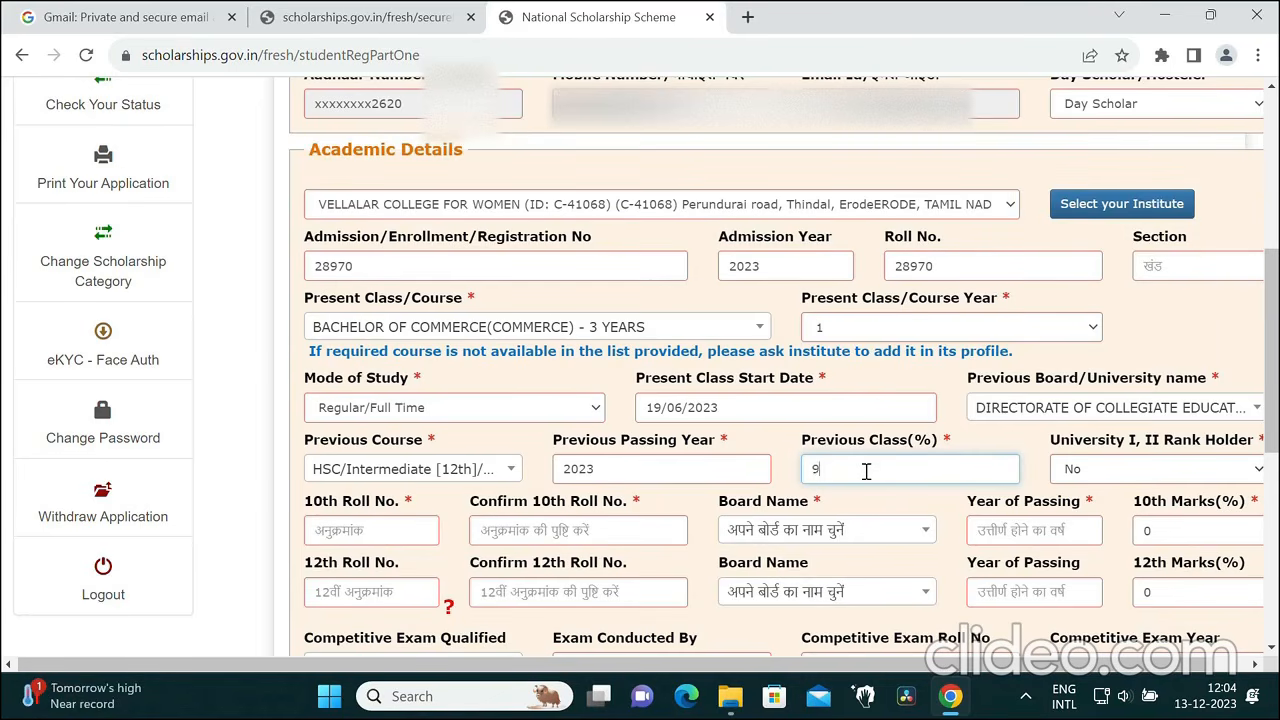
pyautogui.write('.66')
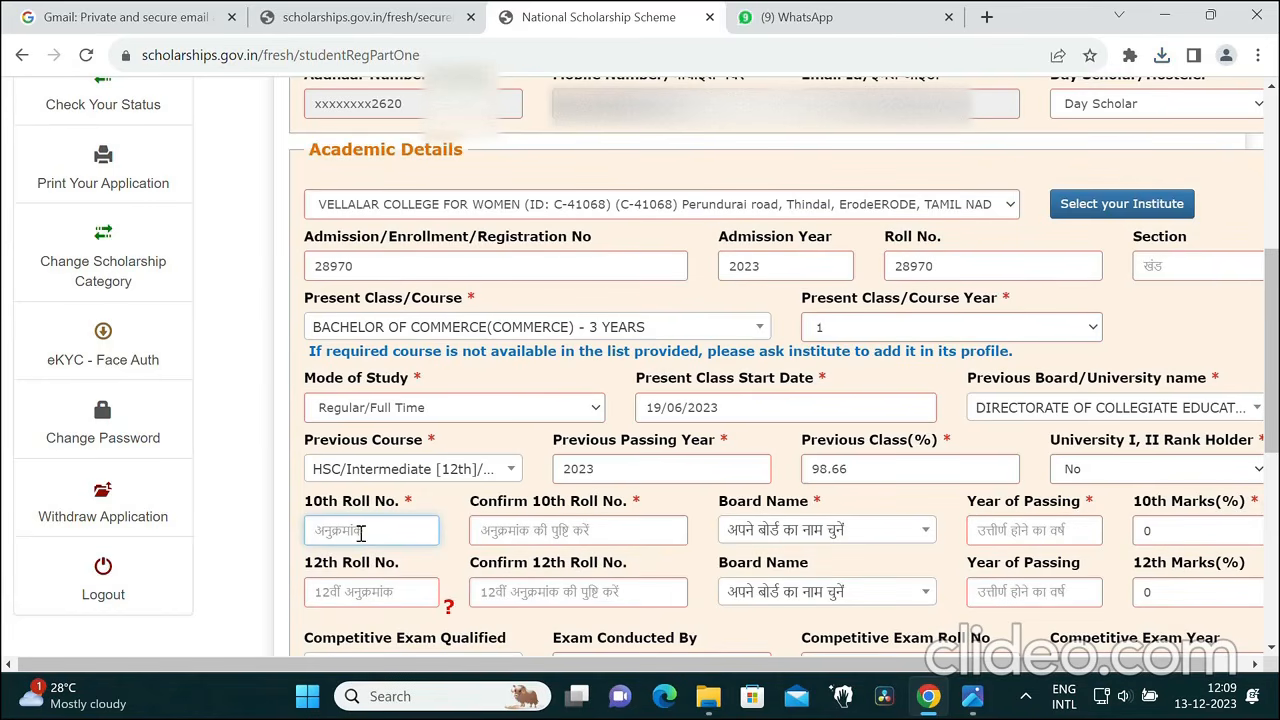
# - View the 12th marksheet in Photos, then close it to return to the form
pyautogui.hotkey('alt', 'Tab')
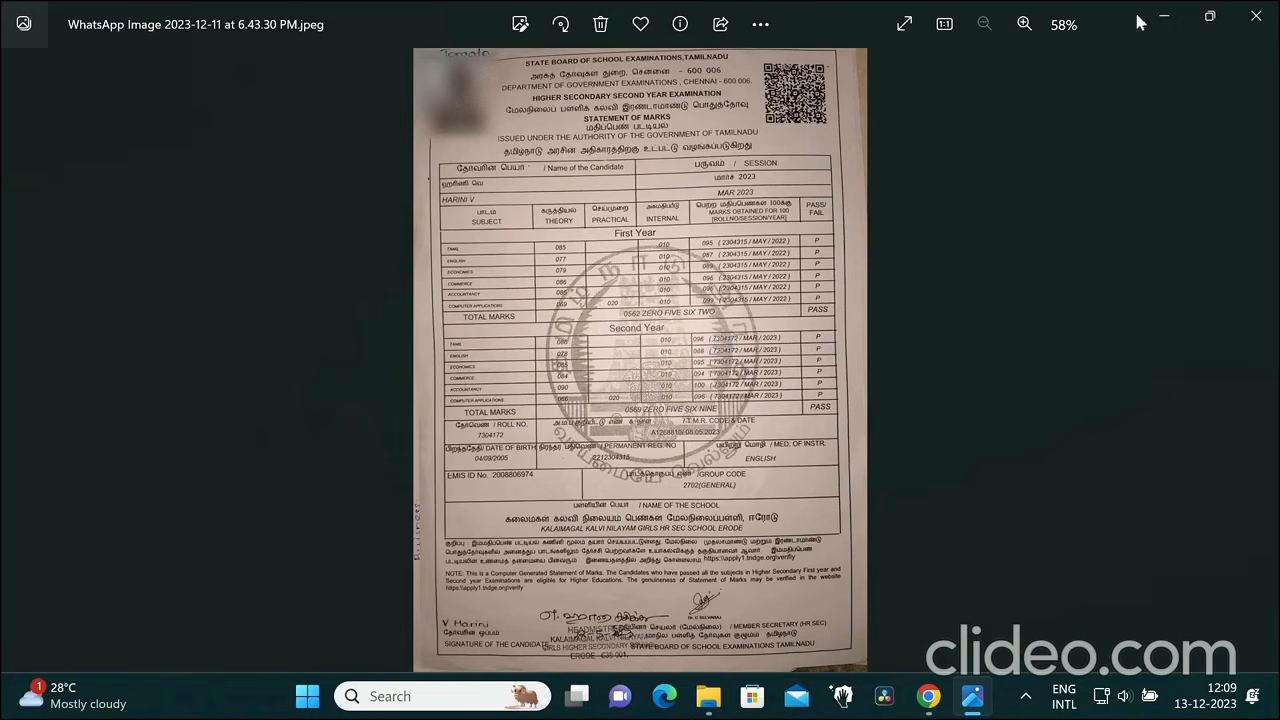
pyautogui.click(1164, 16)
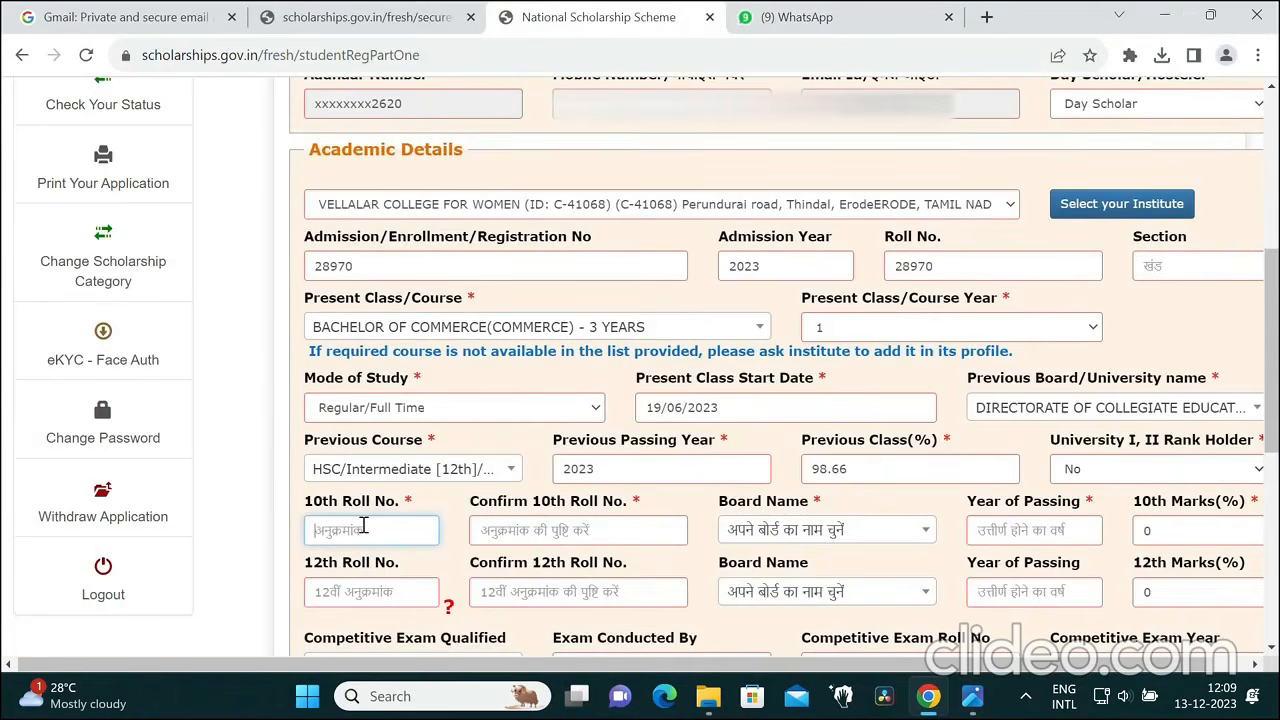
# - Enter and confirm the 10th roll number, with board DIRECTORATE OF COLLEGIATE EDUCATION CHENNAI
pyautogui.write('•••••••')
pyautogui.click(497, 534)
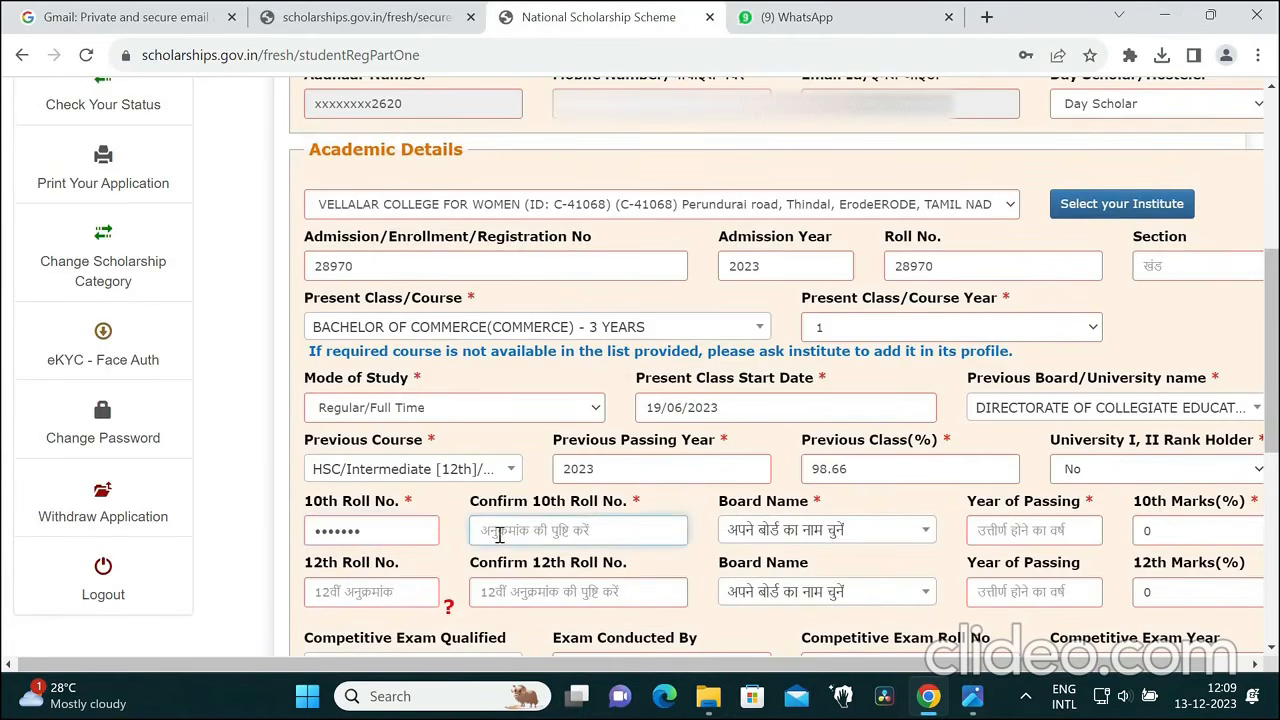
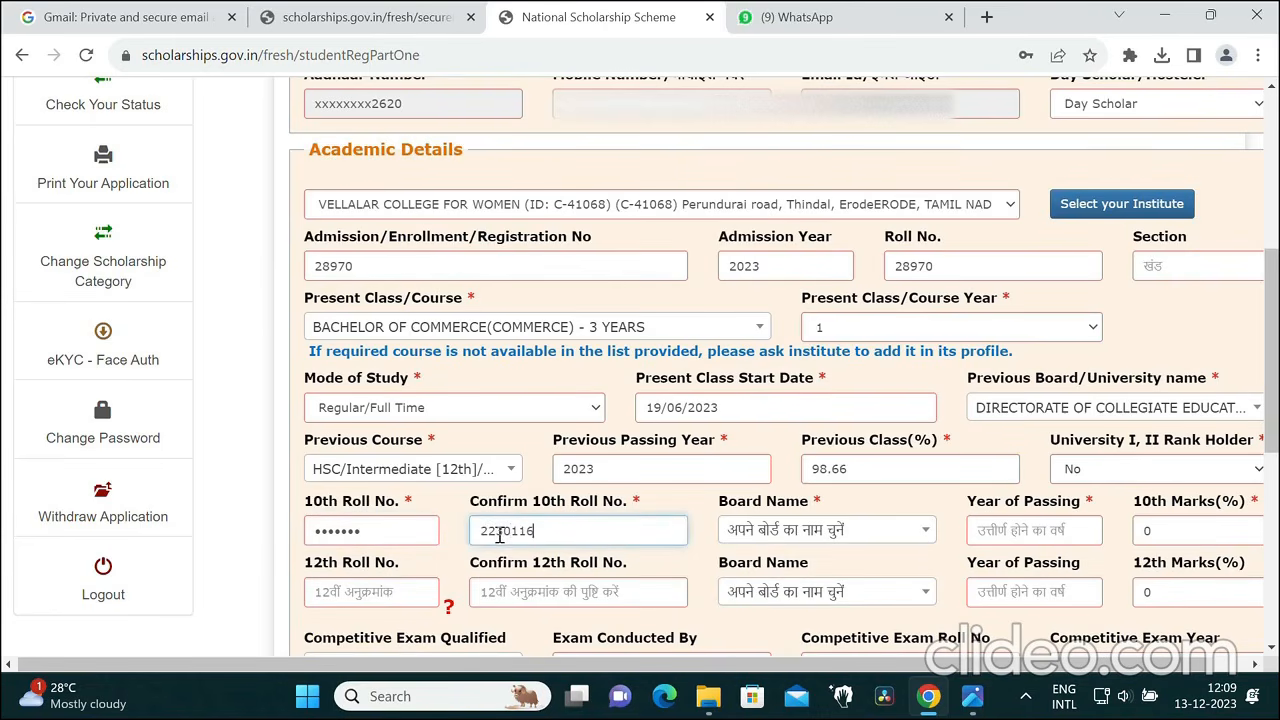
pyautogui.click(760, 535)
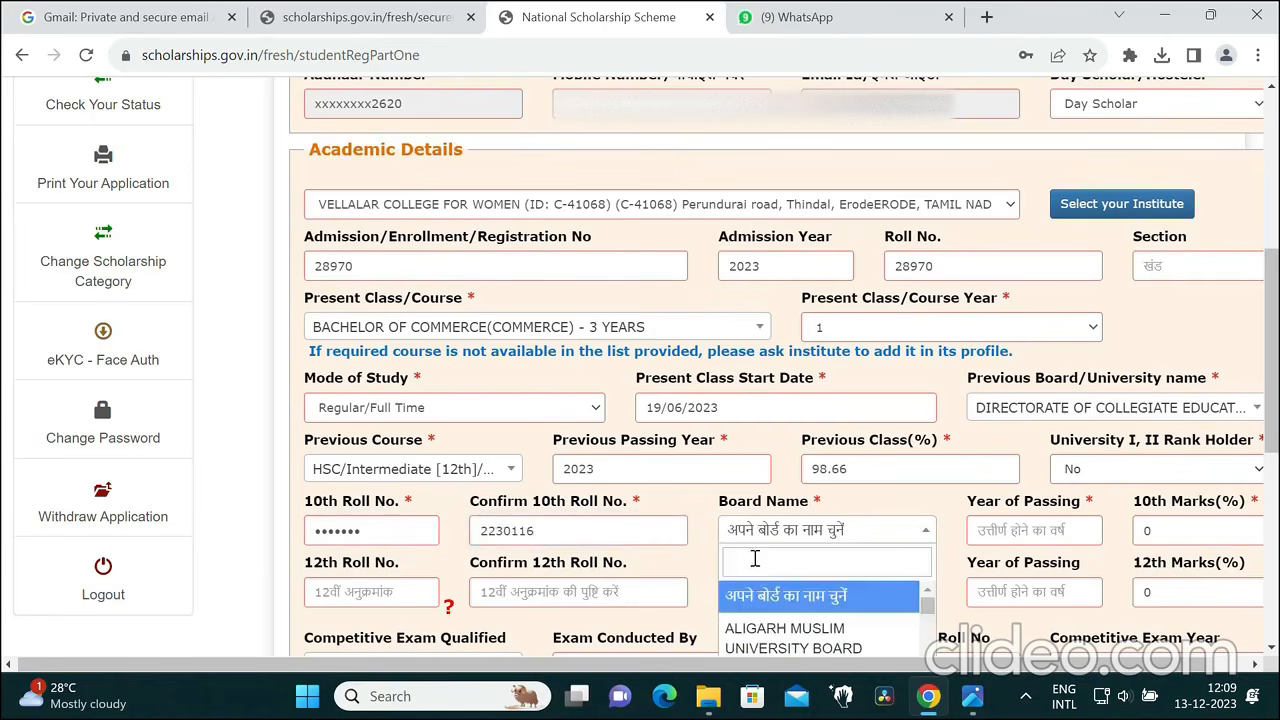
pyautogui.write('DIREC')
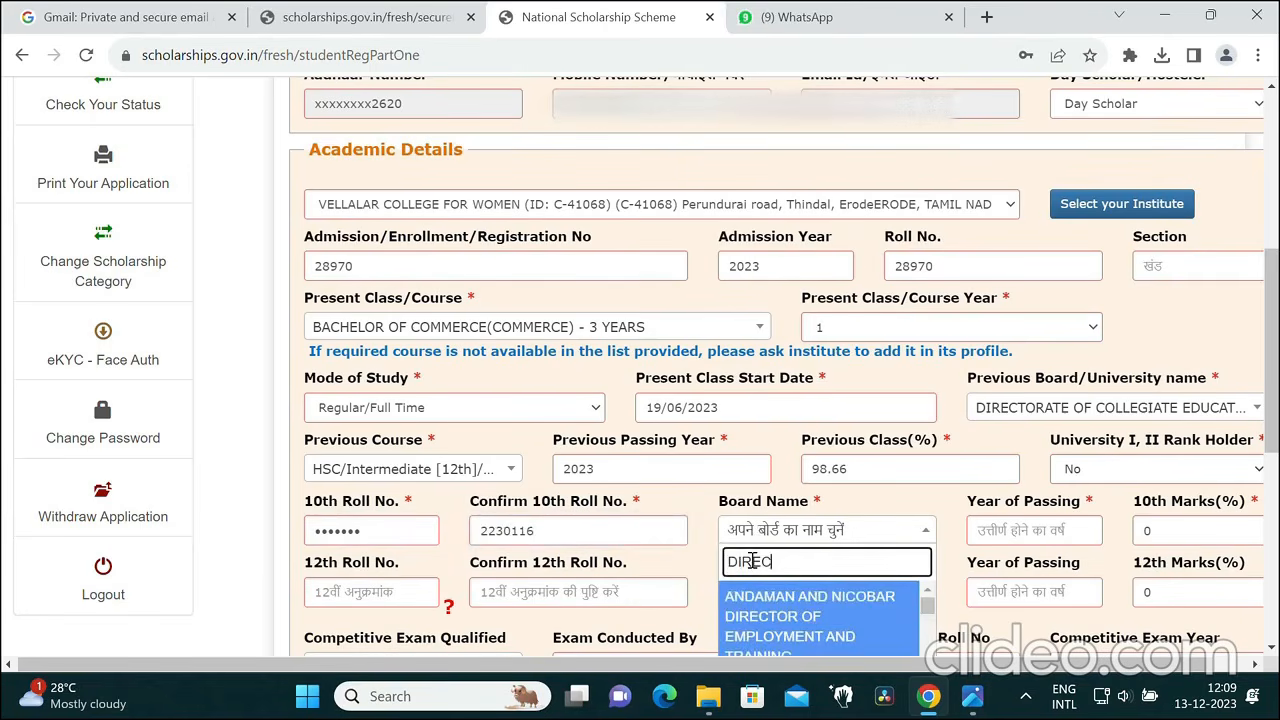
pyautogui.write('TORAT')
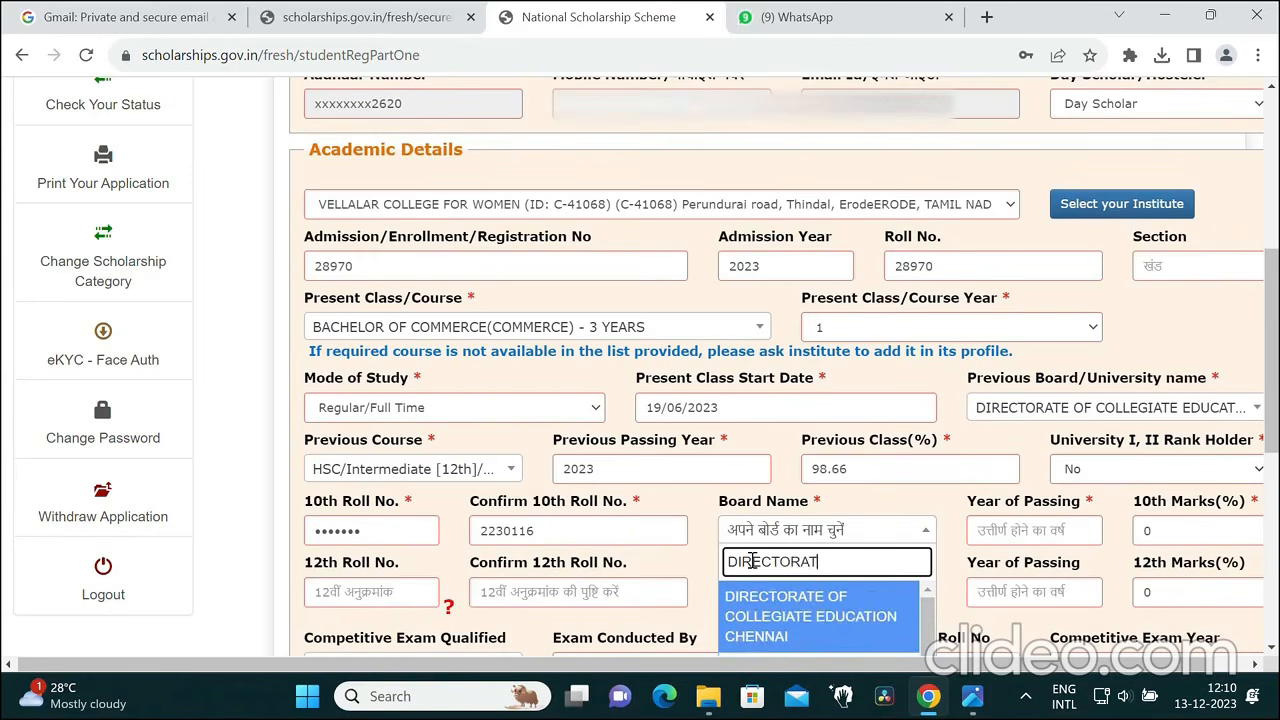
pyautogui.click(797, 638)
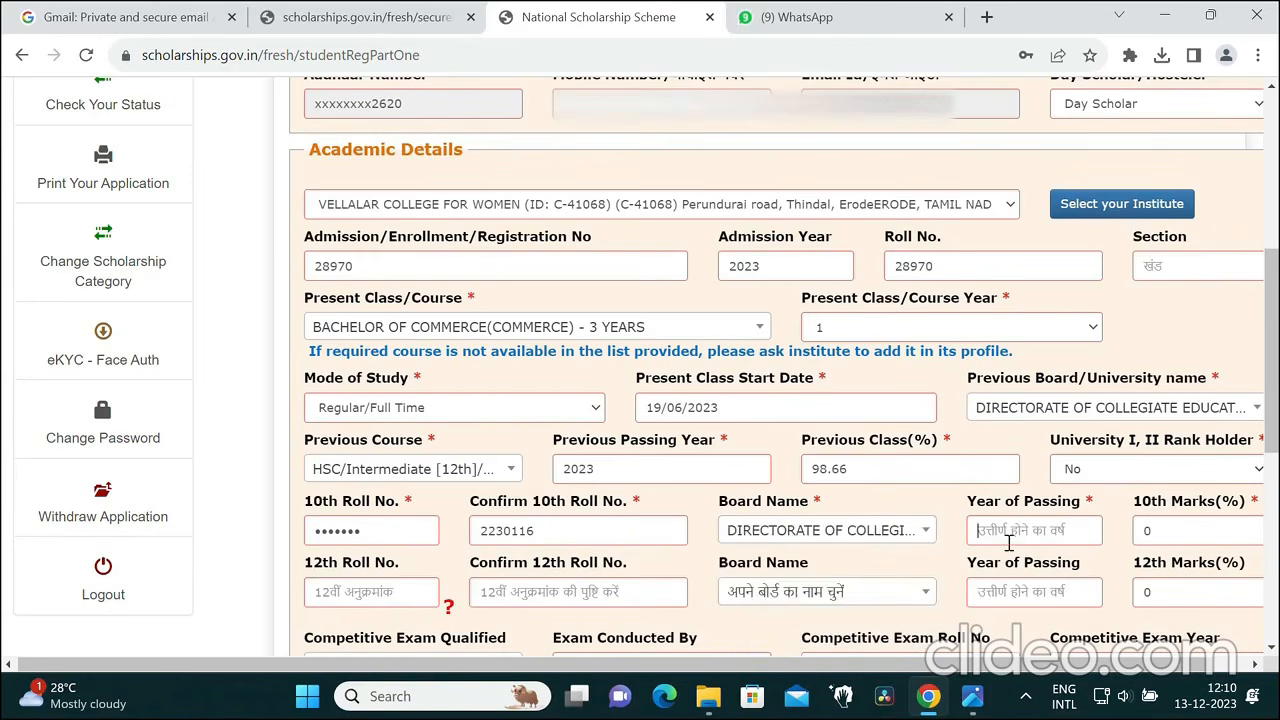
# - Enter 10th passing year 2021 and marks 95.16%, then recheck the marksheet
pyautogui.click(1008, 541)
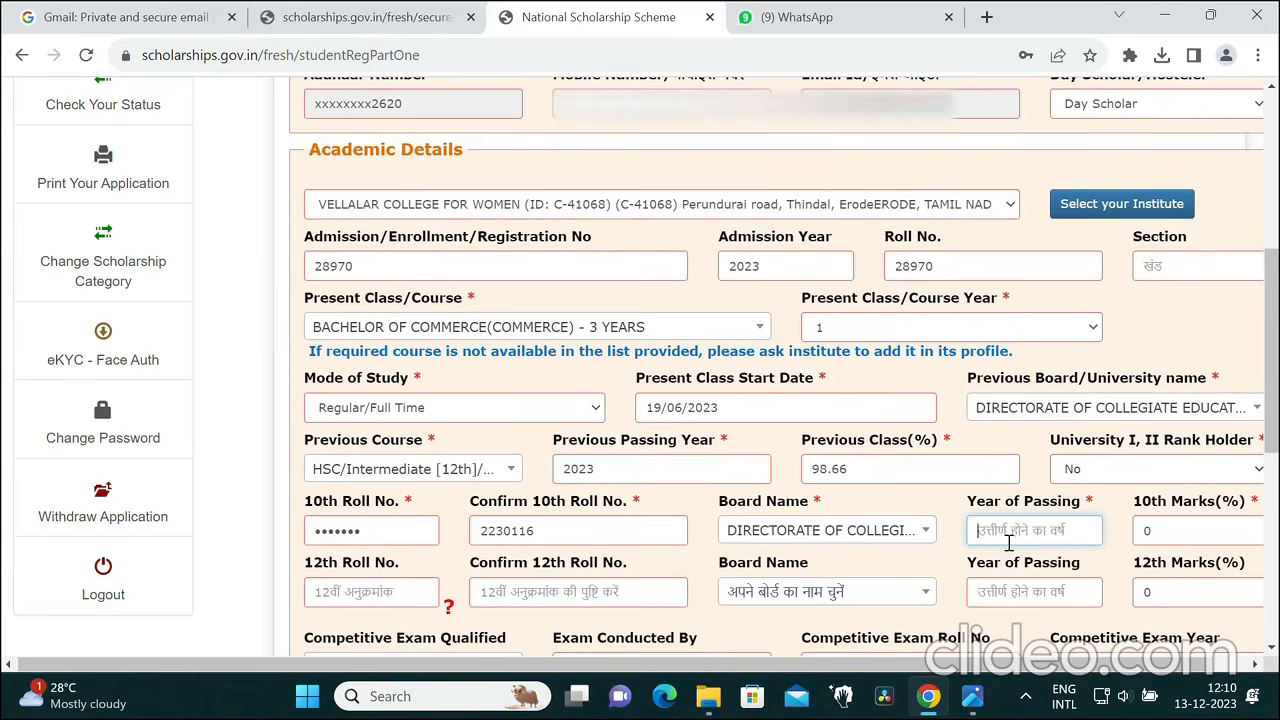
pyautogui.write('2021')
pyautogui.doubleClick(1182, 541)
pyautogui.write('95')
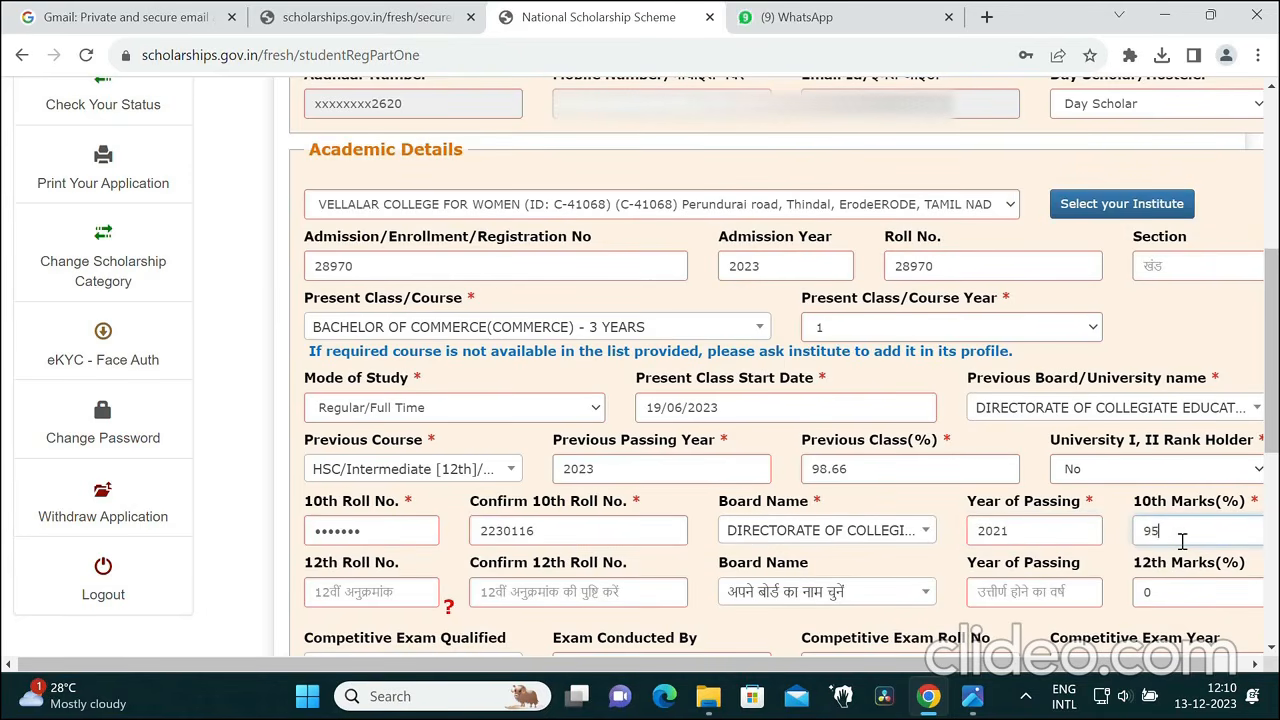
pyautogui.write('.16')
pyautogui.click(390, 590)
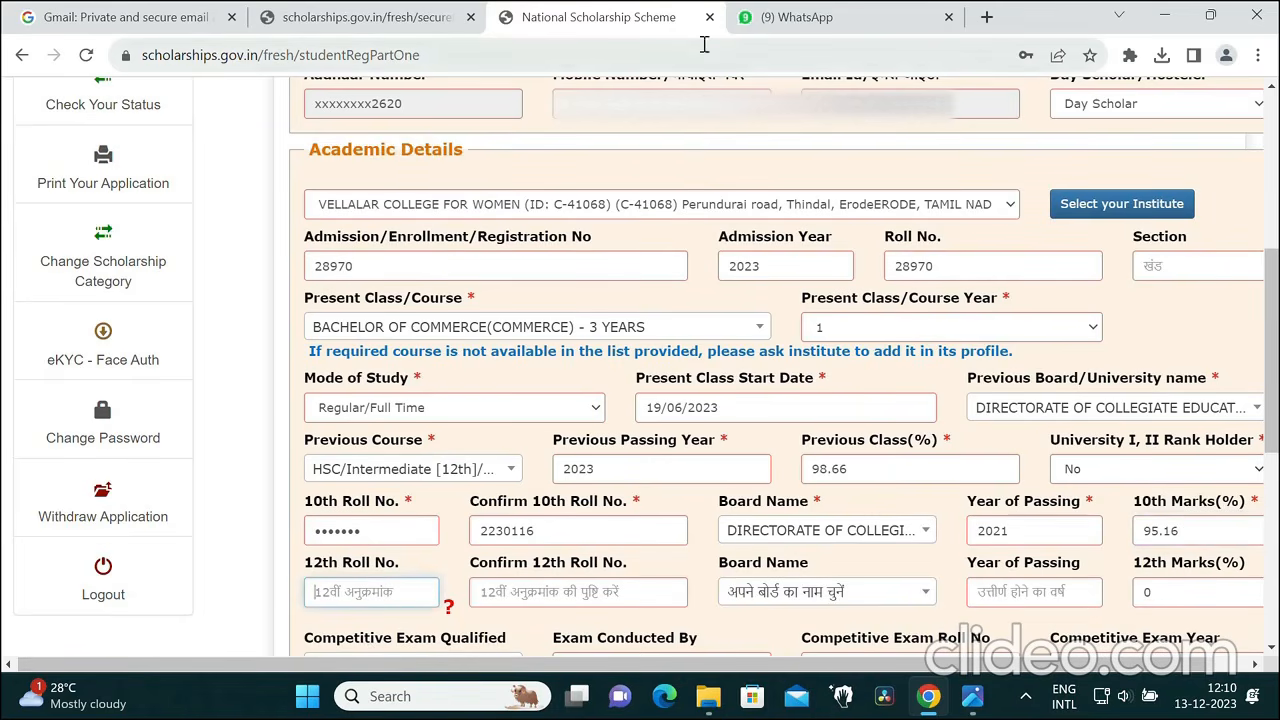
pyautogui.click(972, 696)
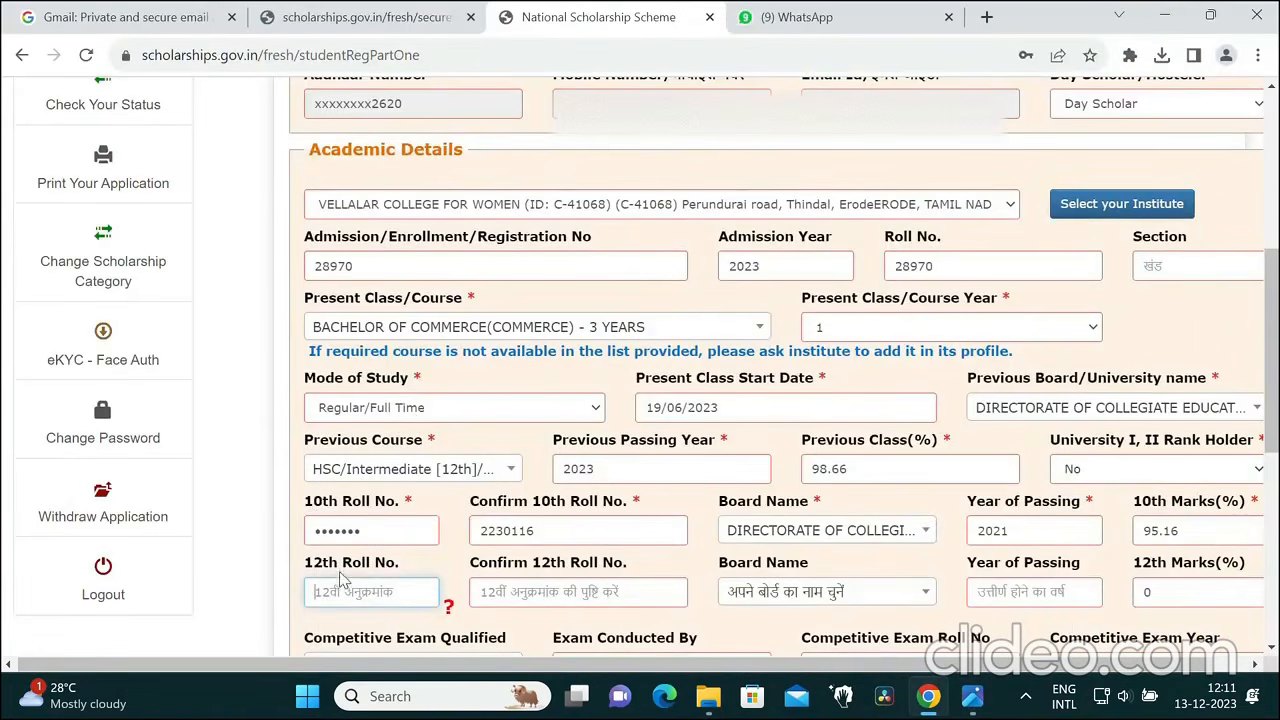
# - Enter the 12th details: Directorate of Collegiate Education Chennai board, passed in 2023, 98.66% marks
pyautogui.click(778, 591)
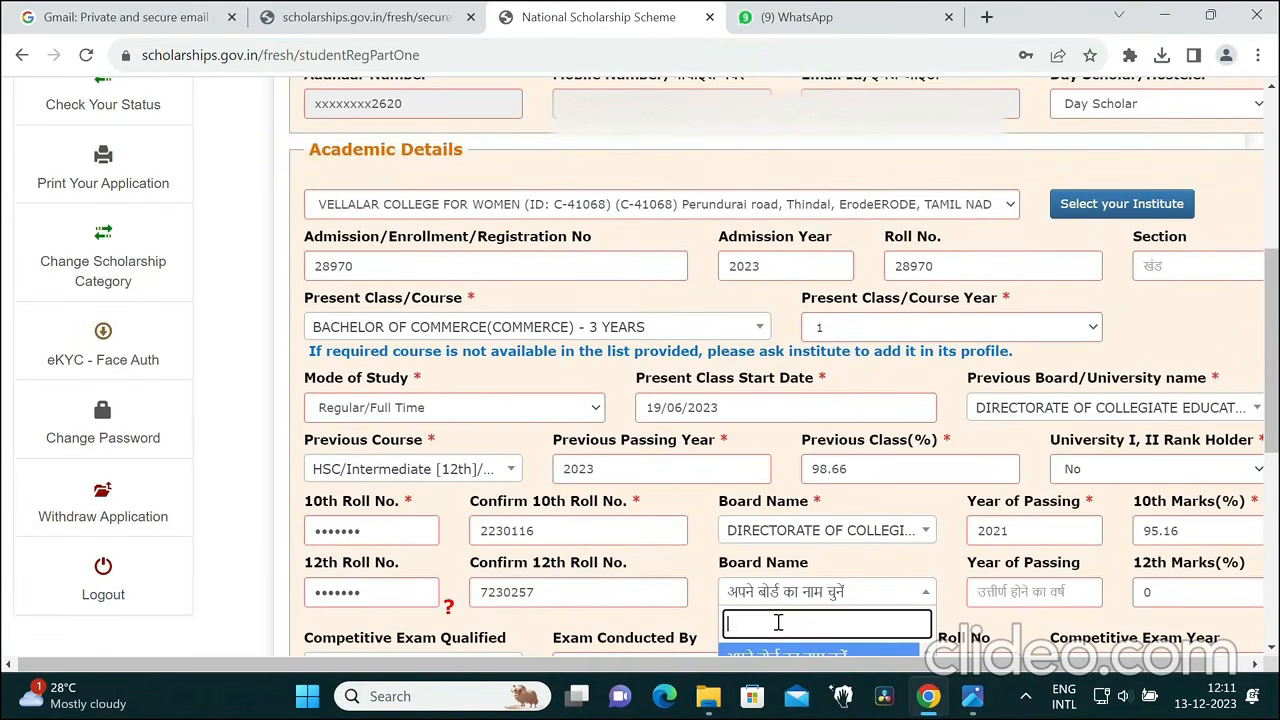
pyautogui.write('DIREC')
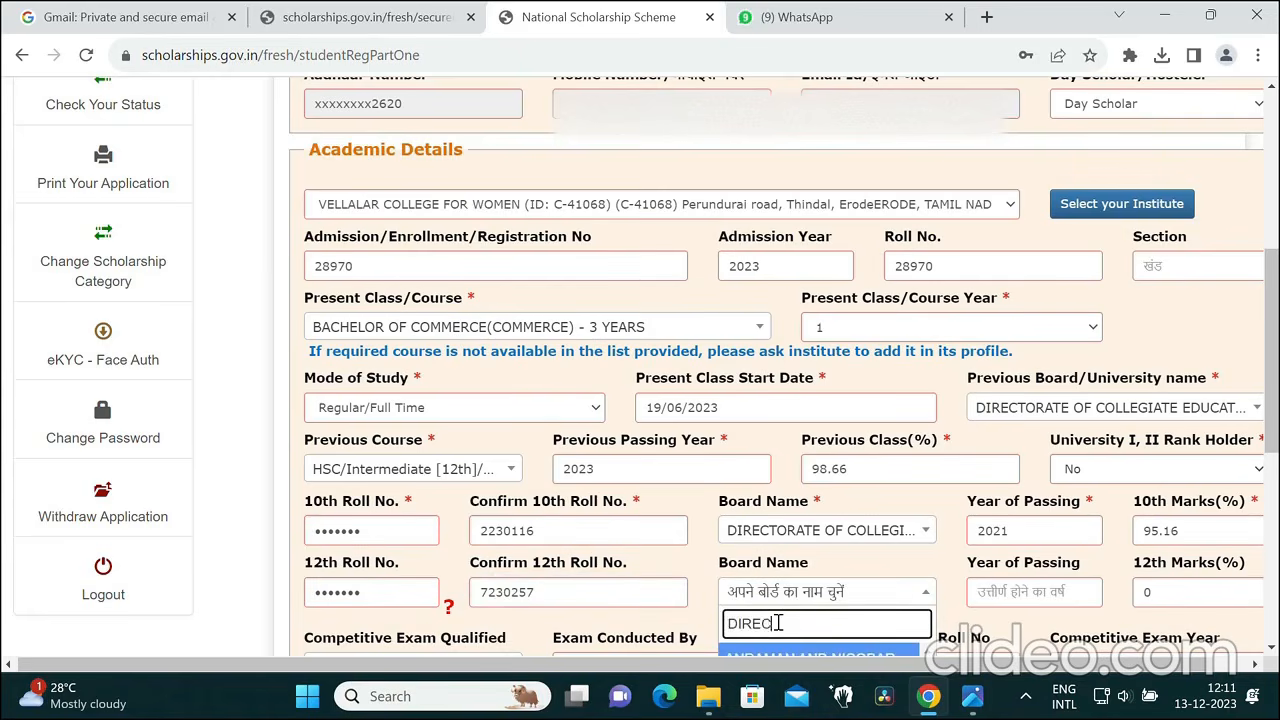
pyautogui.write('TORATE')
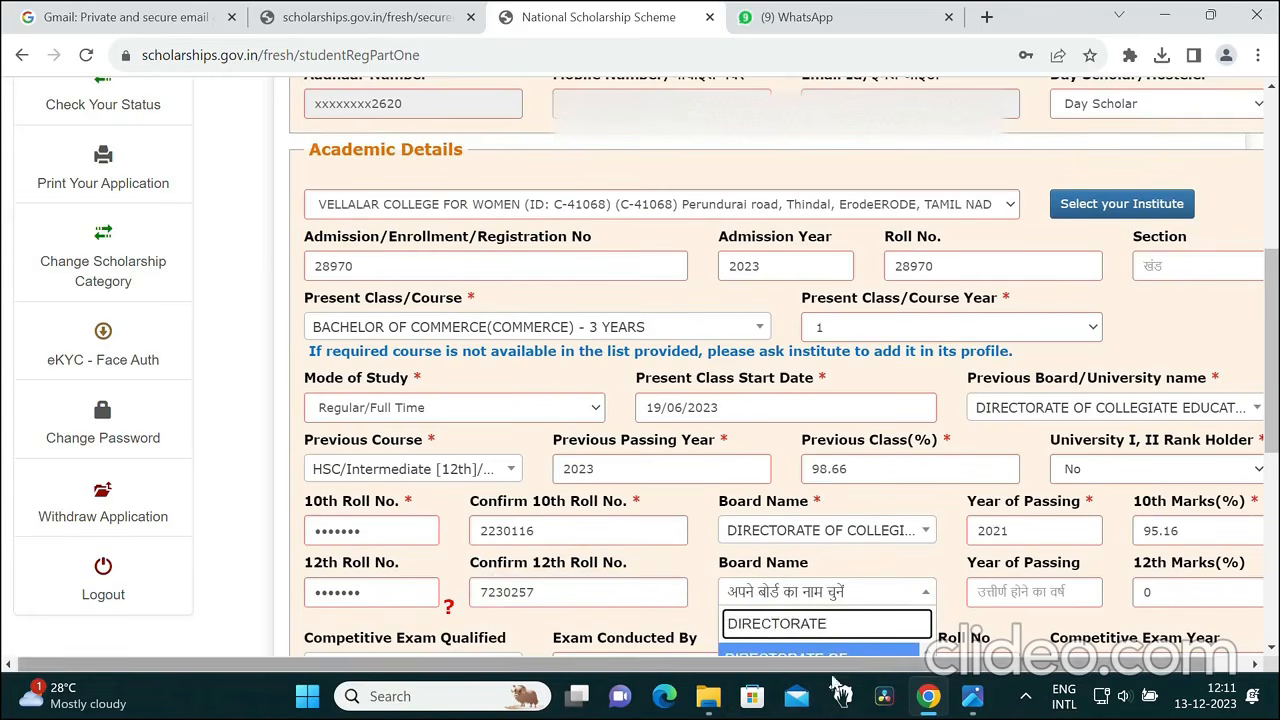
pyautogui.scroll(-2, 697, 567)
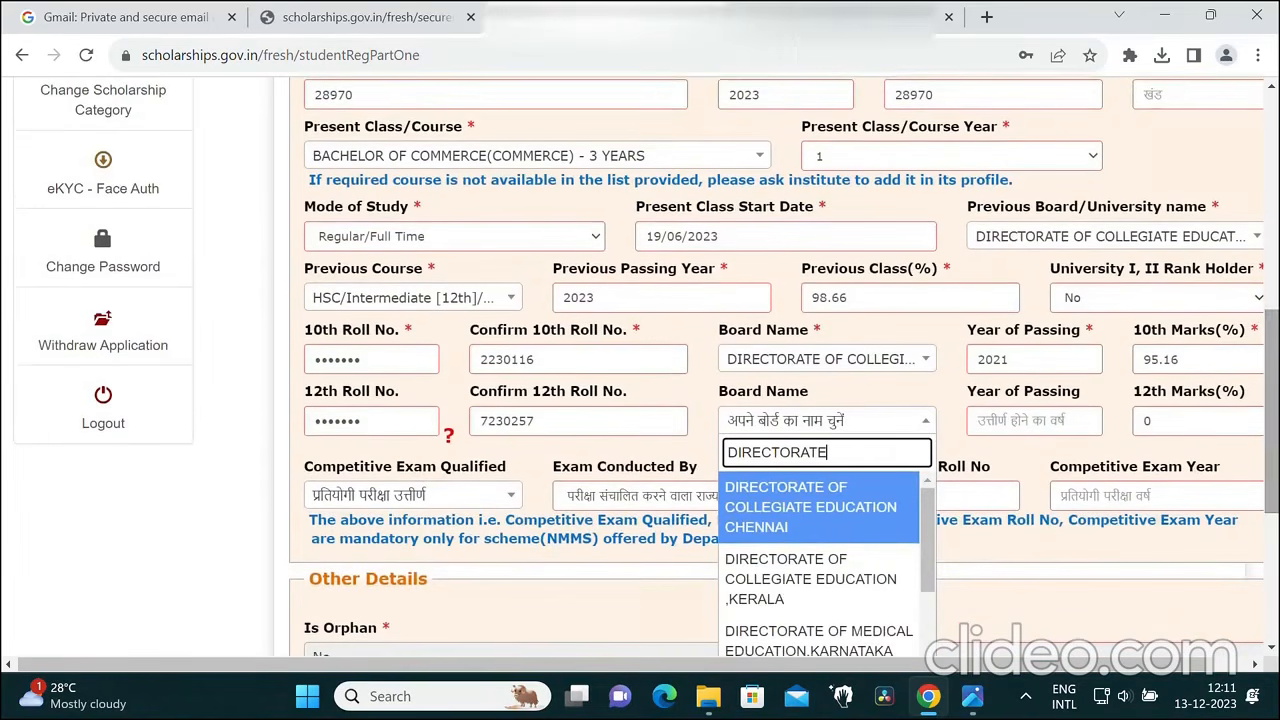
pyautogui.click(800, 500)
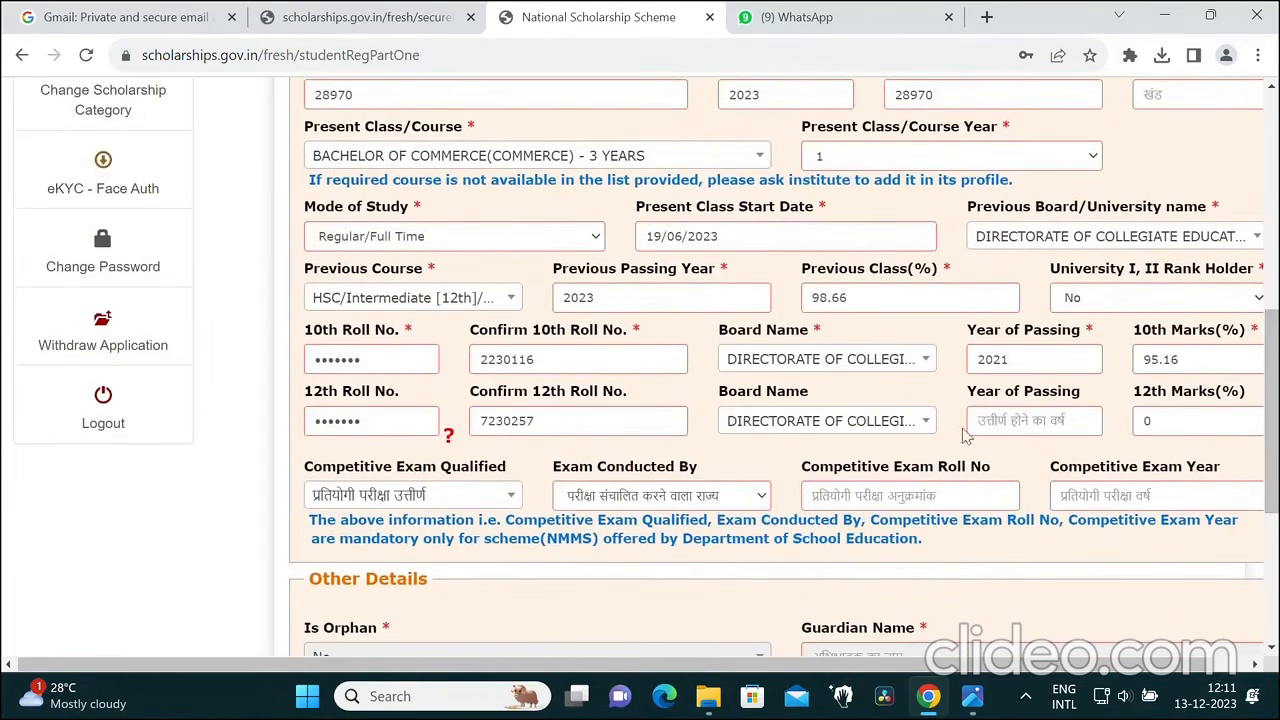
pyautogui.click(1015, 425)
pyautogui.write('2023')
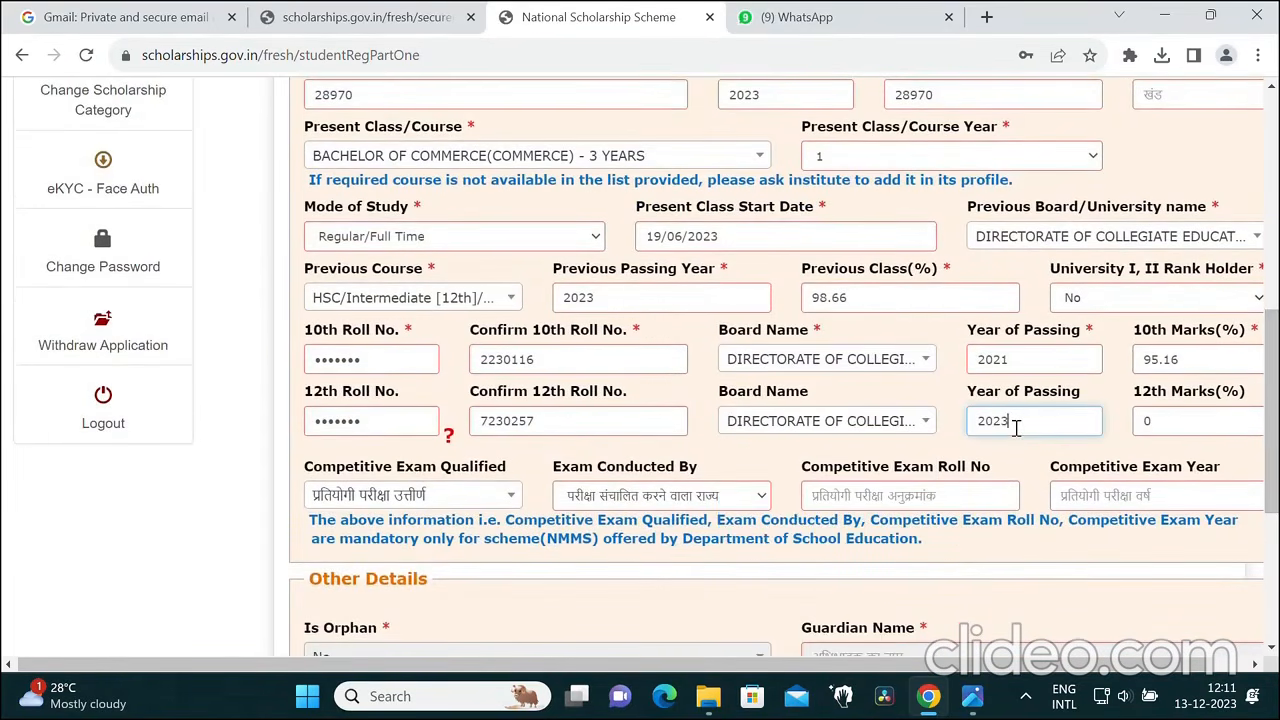
pyautogui.click(1189, 421)
pyautogui.press('BackSpace')
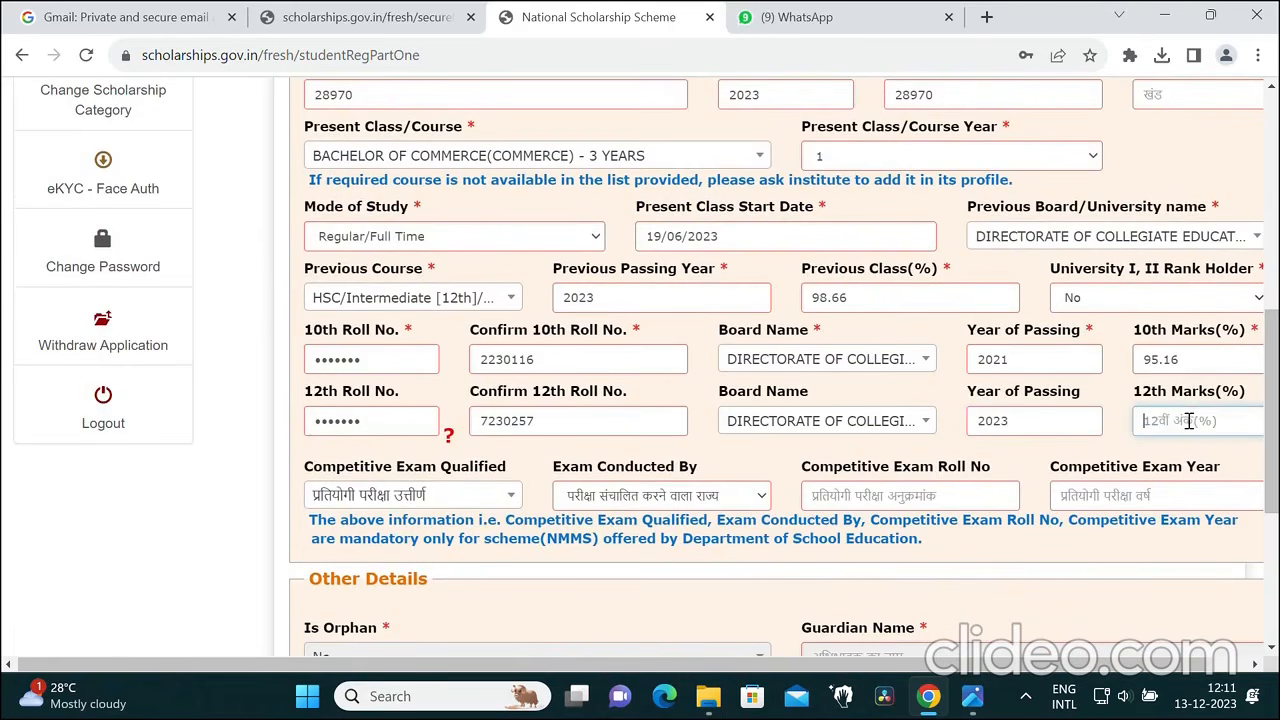
pyautogui.write('98.66')
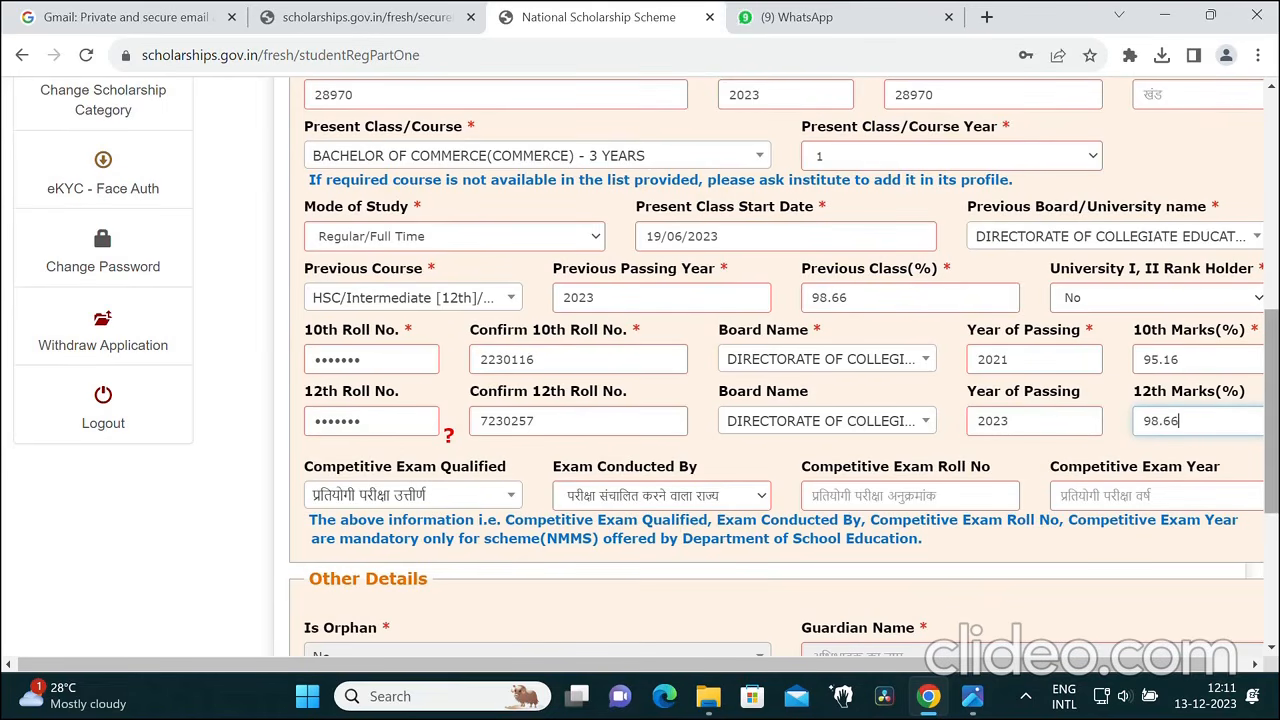
# - Set Marital Status to Un Married, Parents Profession to Others, and parents not alive to Not Applicable
pyautogui.moveTo(1271, 411); pyautogui.dragTo(1271, 523)
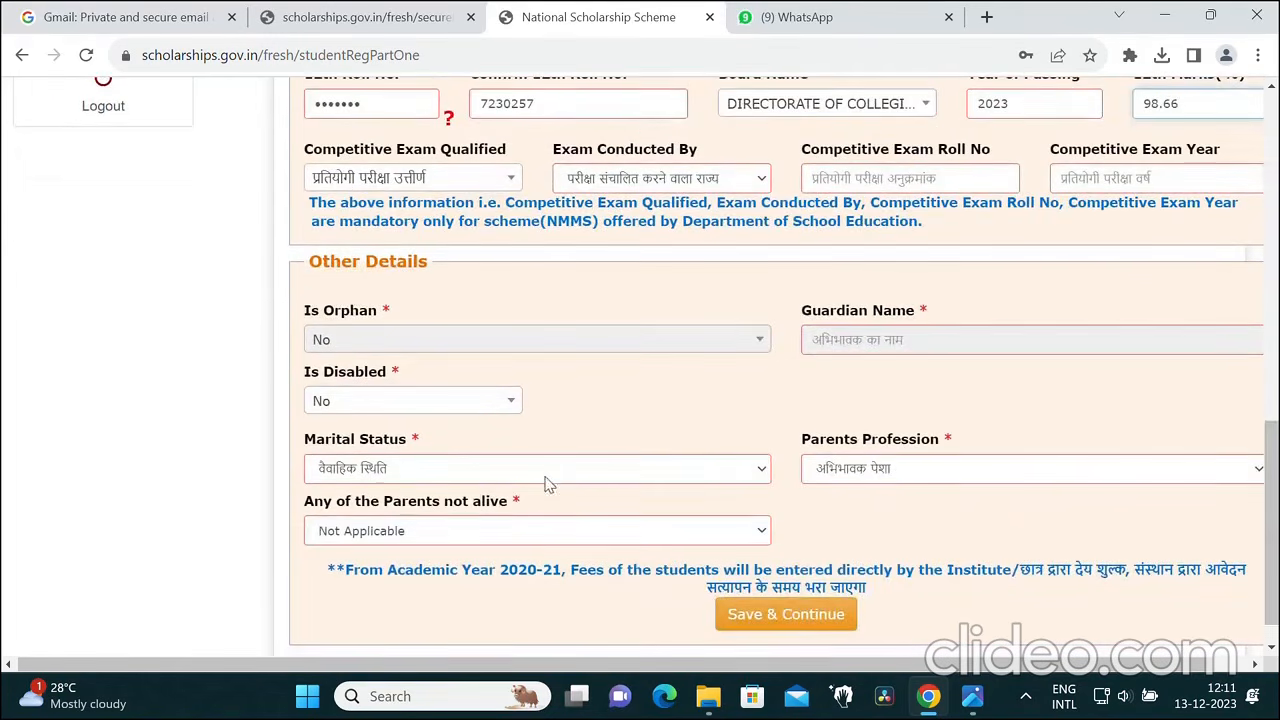
pyautogui.click(476, 476)
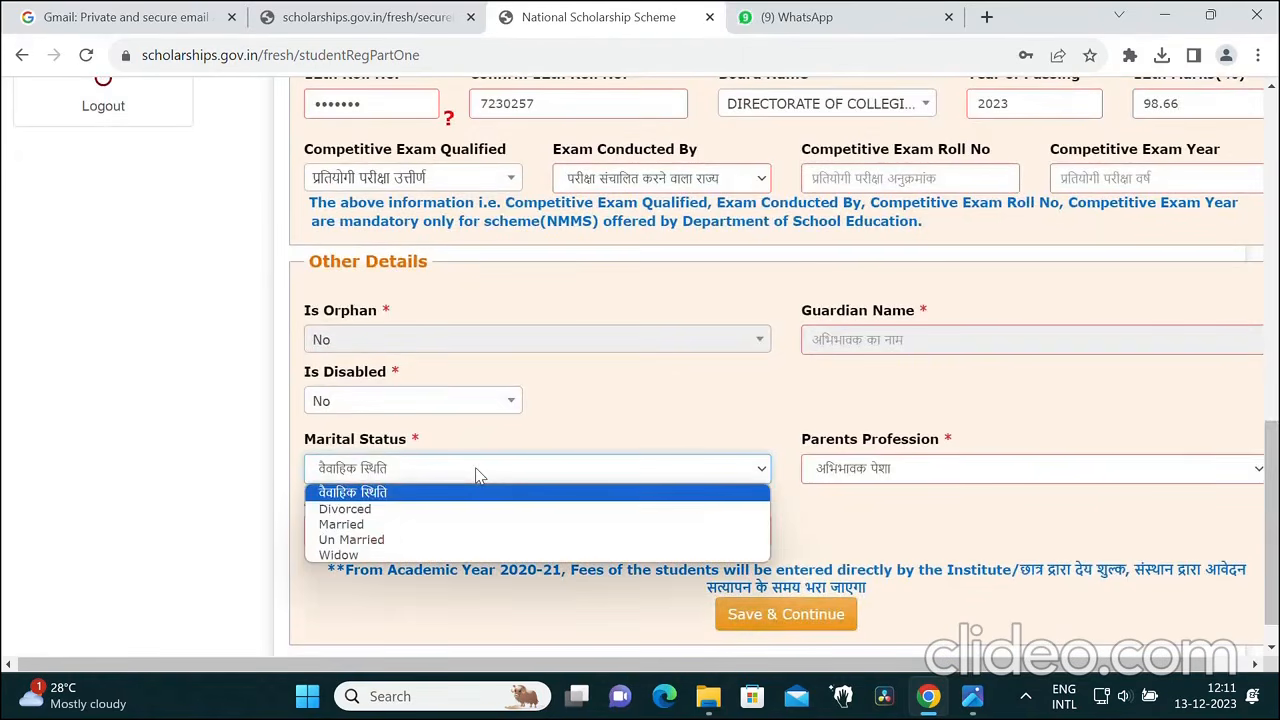
pyautogui.click(439, 541)
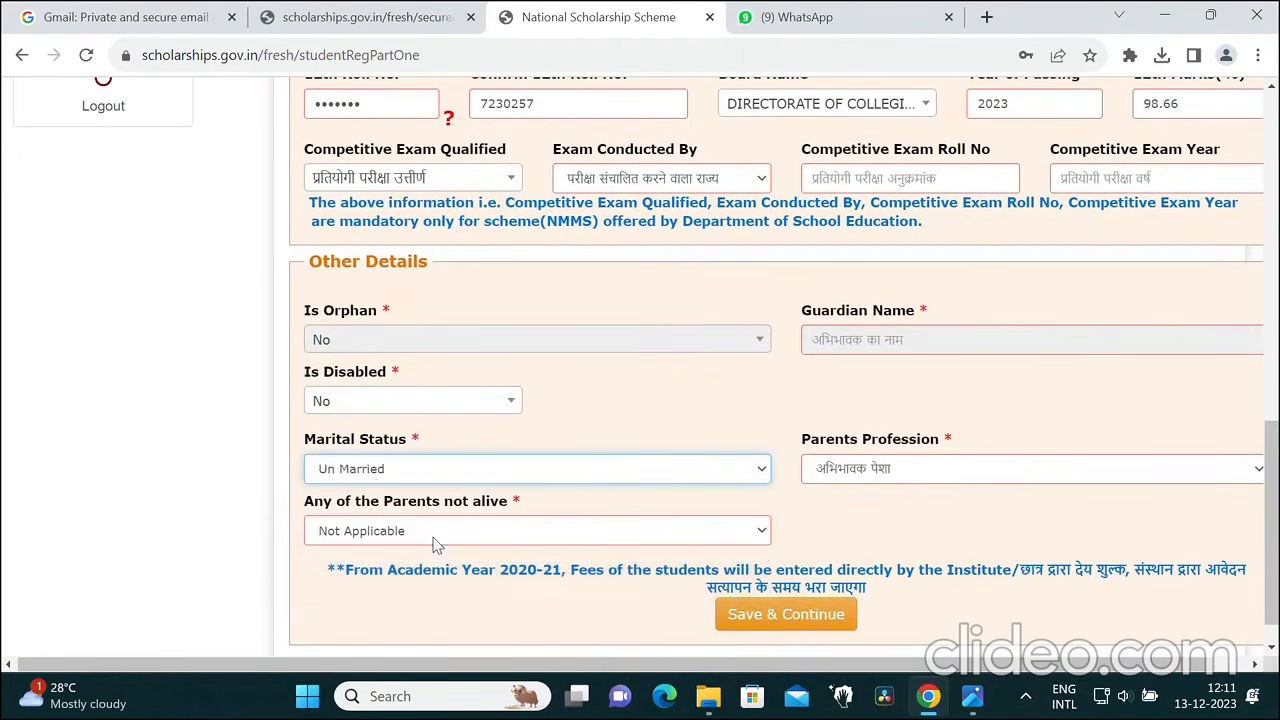
pyautogui.click(878, 472)
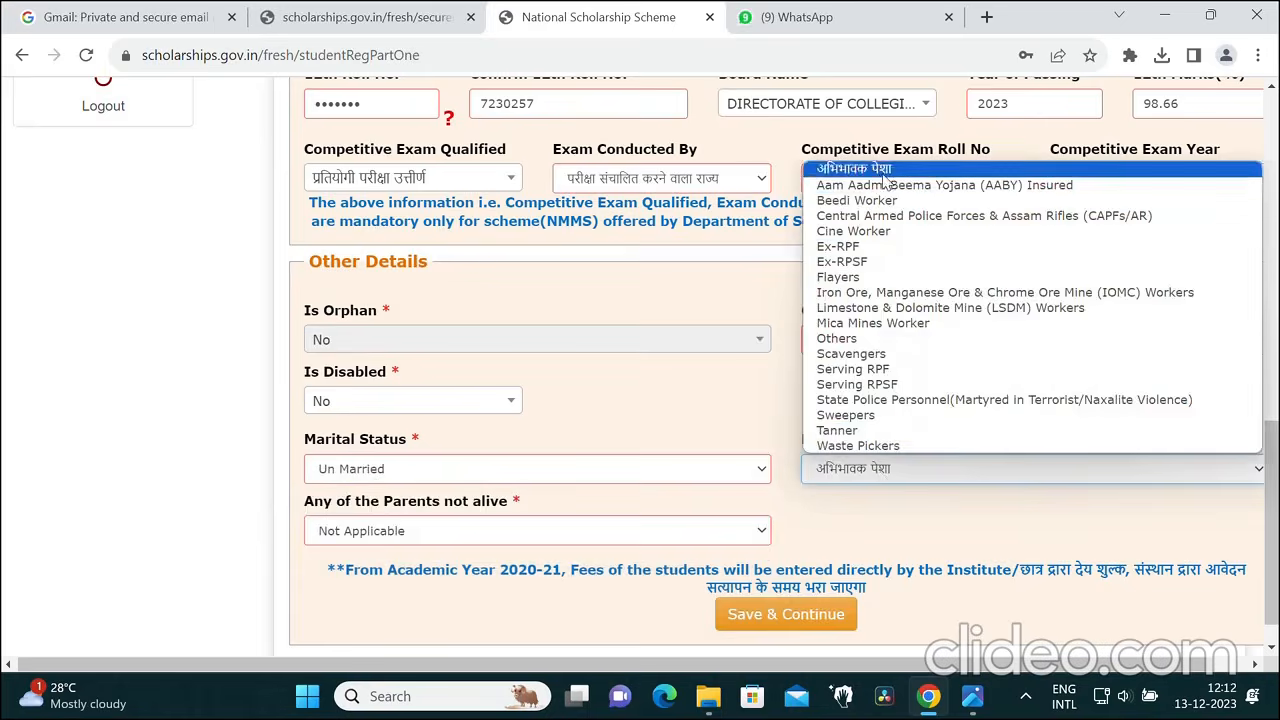
pyautogui.click(836, 340)
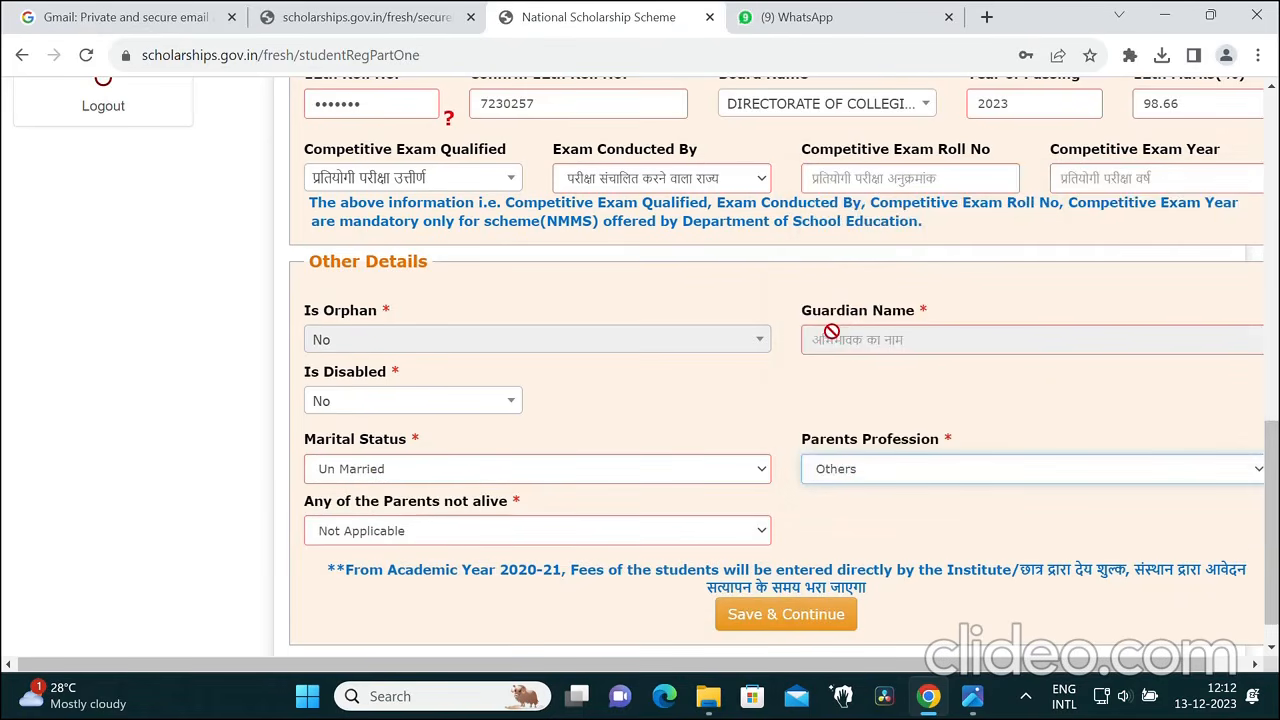
pyautogui.click(600, 535)
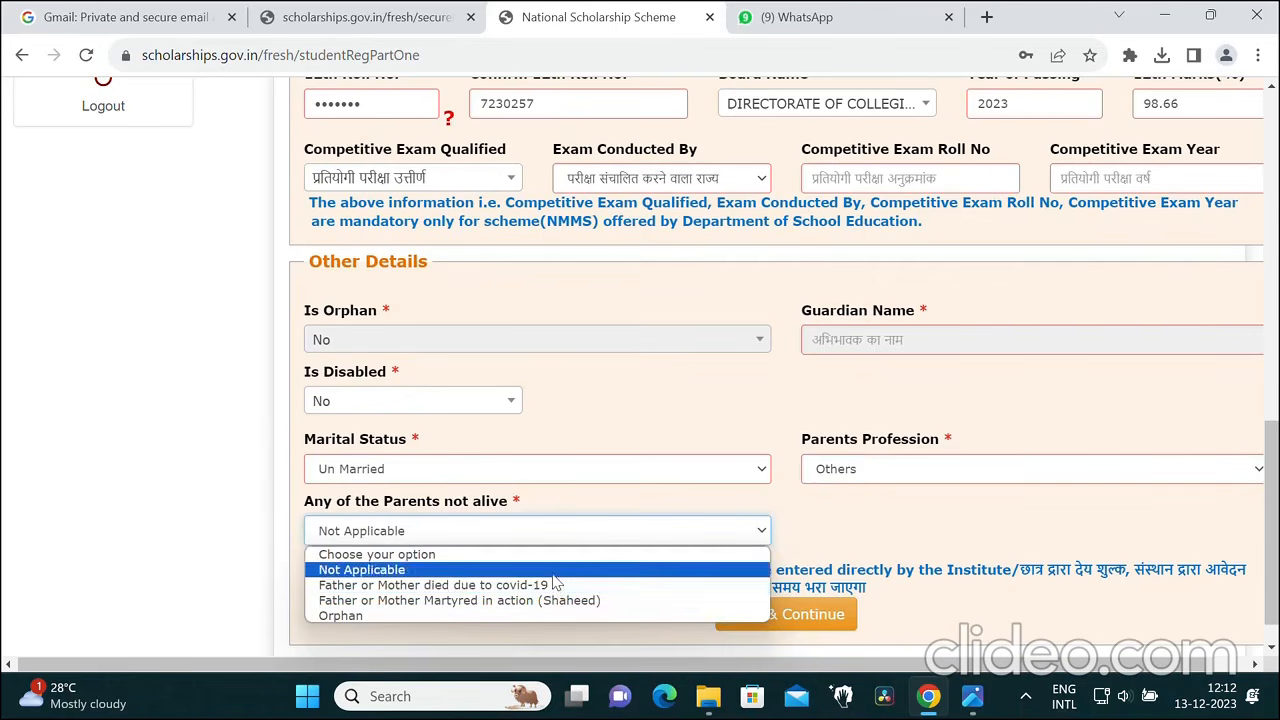
pyautogui.click(565, 571)
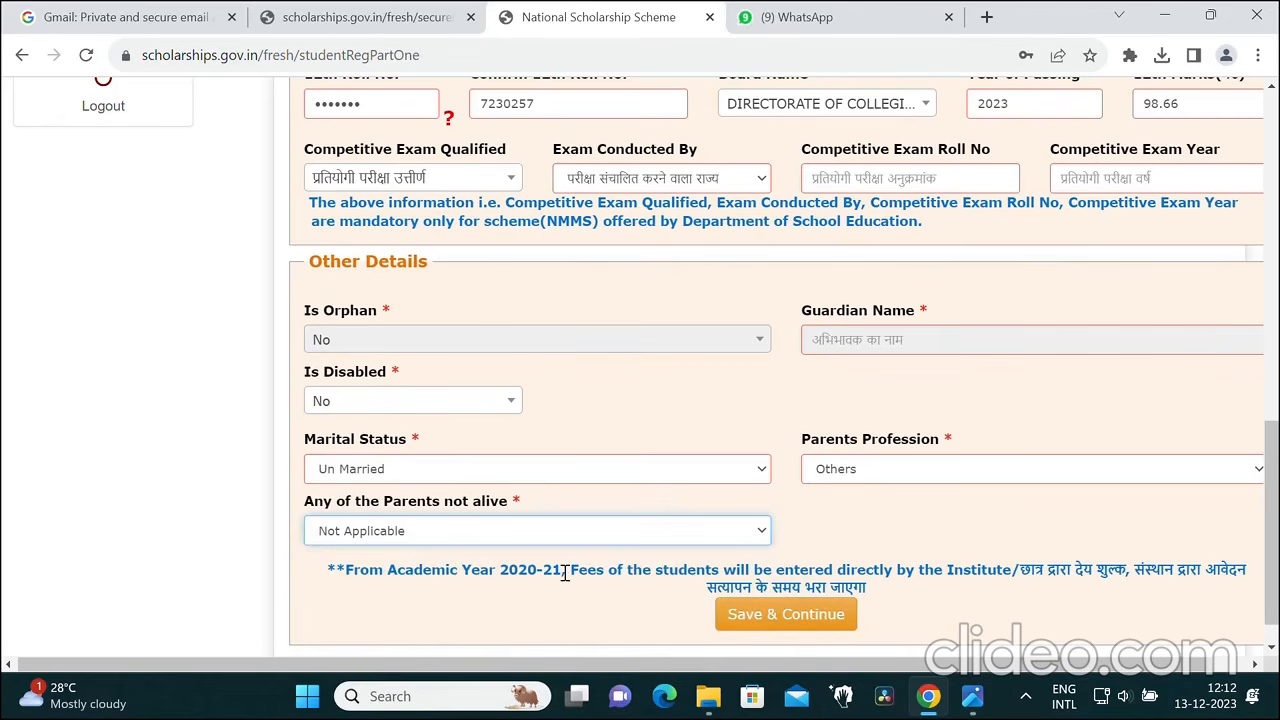
# - Save and continue, then return to the first page and change Community/Category from OBC to GENERAL
pyautogui.scroll(-1, 585, 552)
pyautogui.click(779, 578)
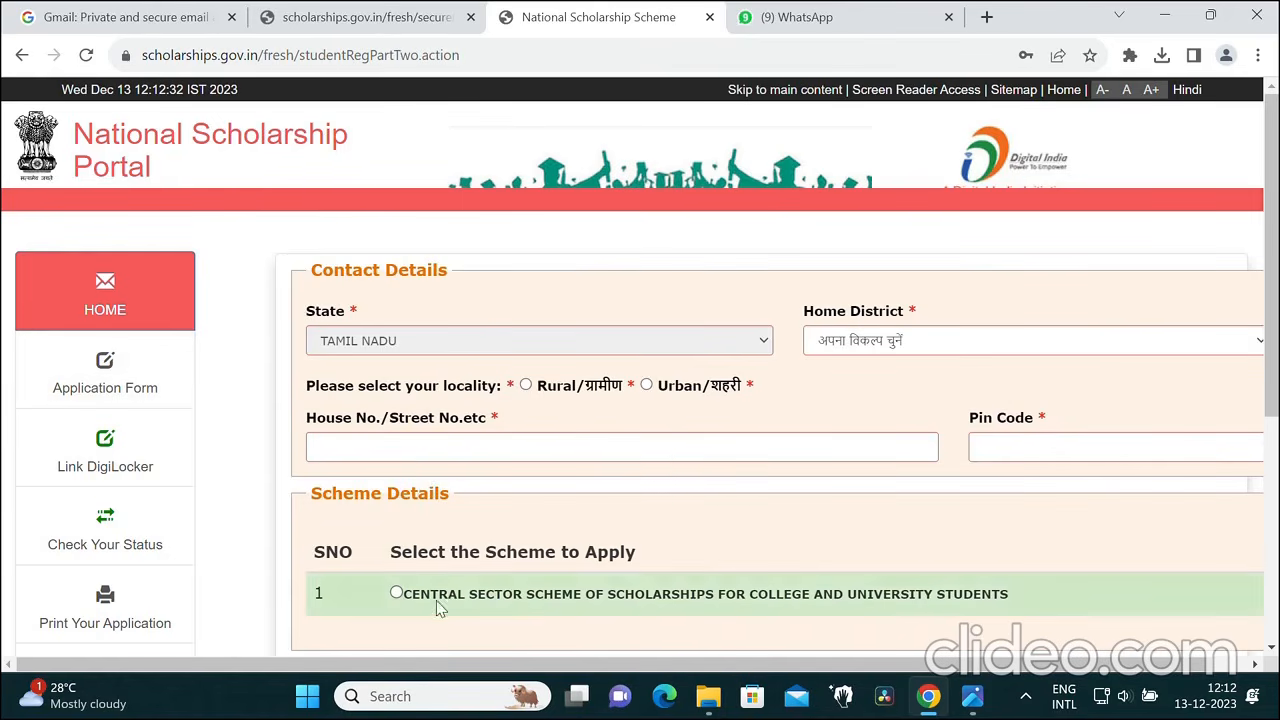
pyautogui.click(115, 373)
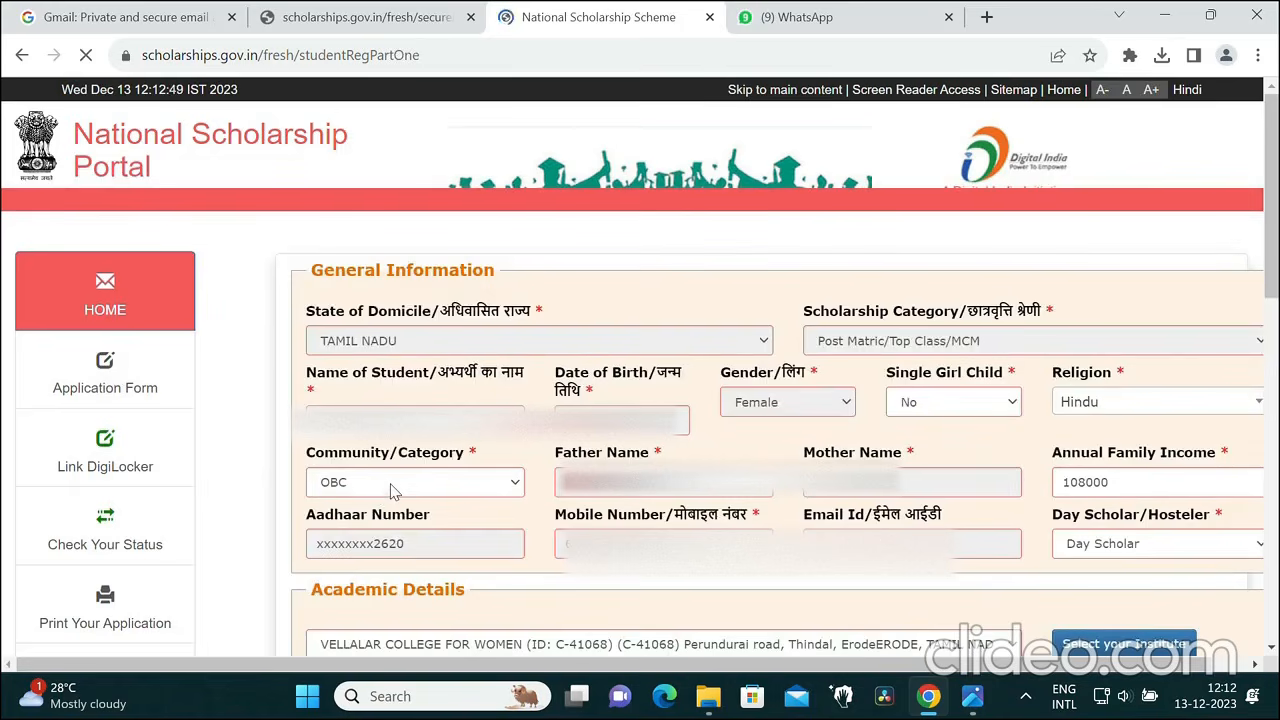
pyautogui.click(393, 488)
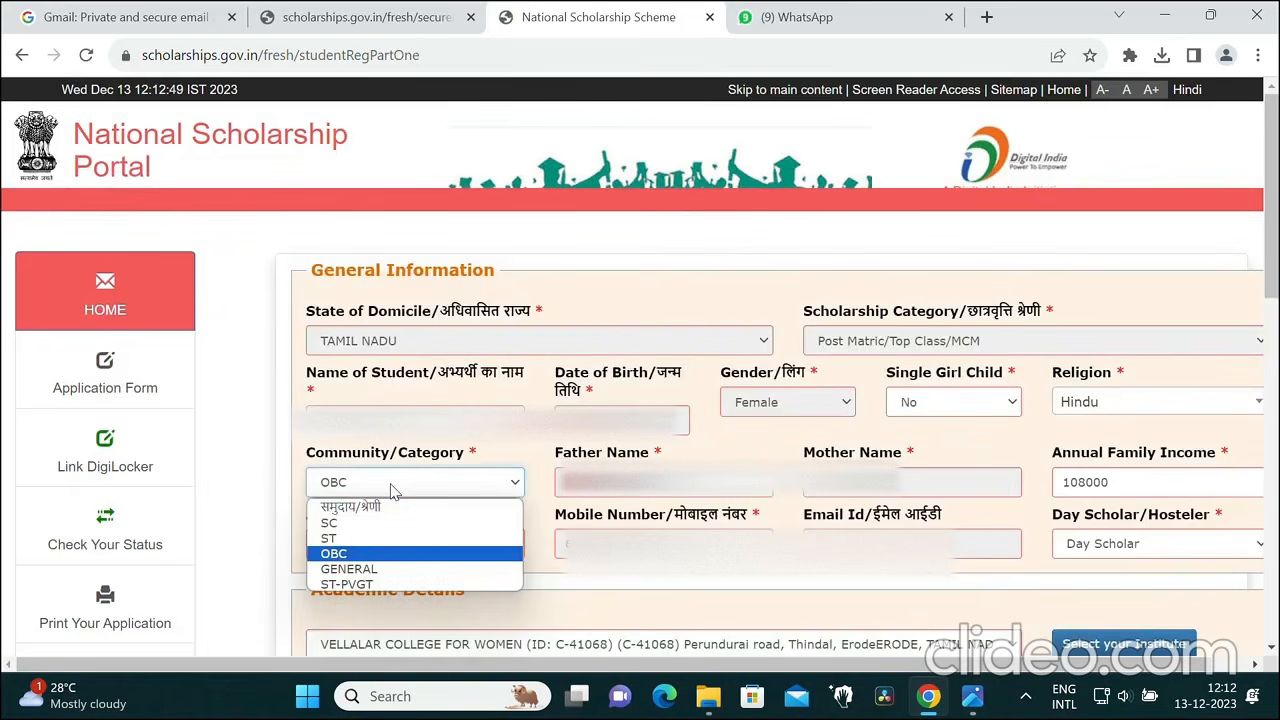
pyautogui.click(378, 570)
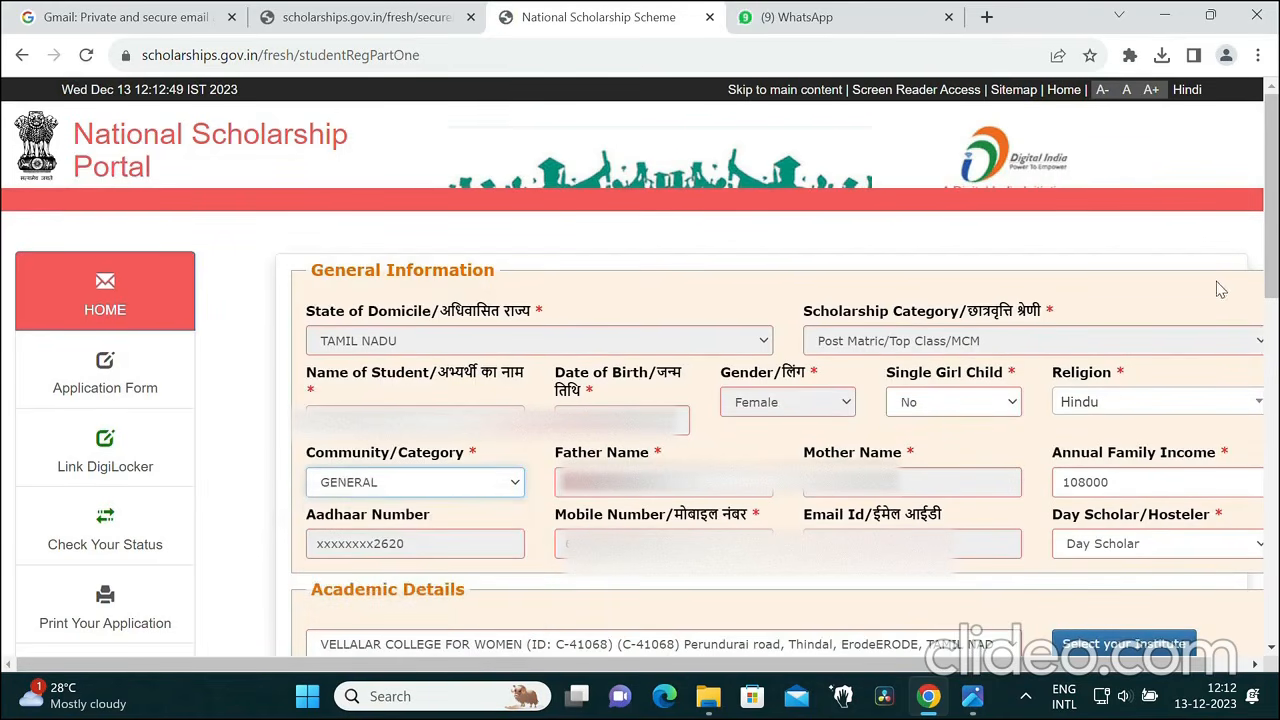
pyautogui.moveTo(1272, 200); pyautogui.dragTo(1272, 540)
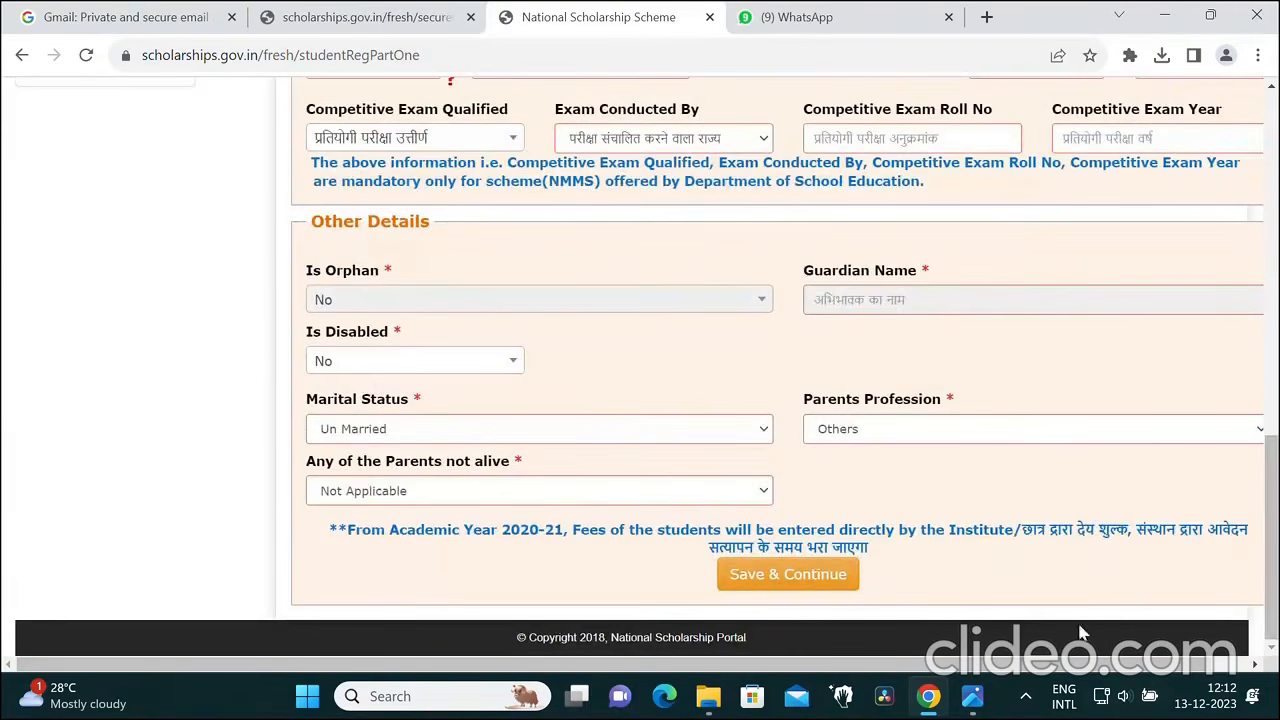
# - Save the page, go back to the first application page, and switch Community/Category back to OBC
pyautogui.click(829, 578)
pyautogui.scroll(-1, 834, 390)
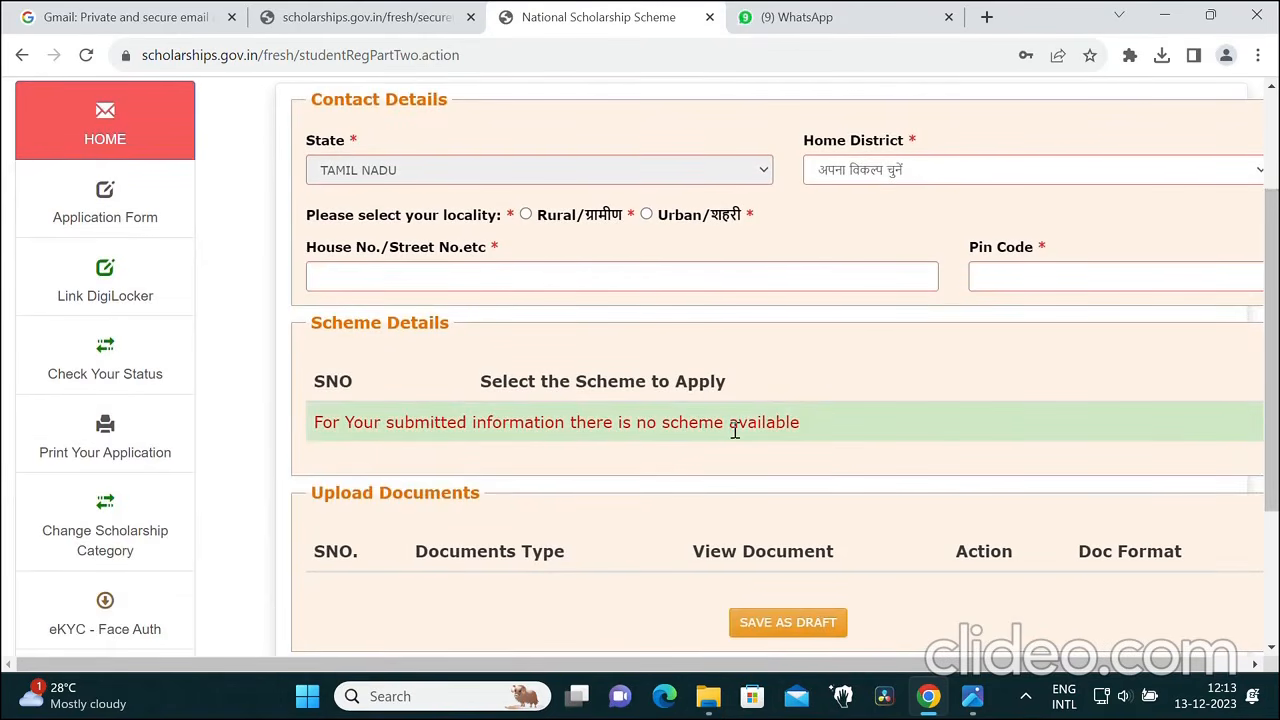
pyautogui.moveTo(251, 291); pyautogui.dragTo(322, 358)
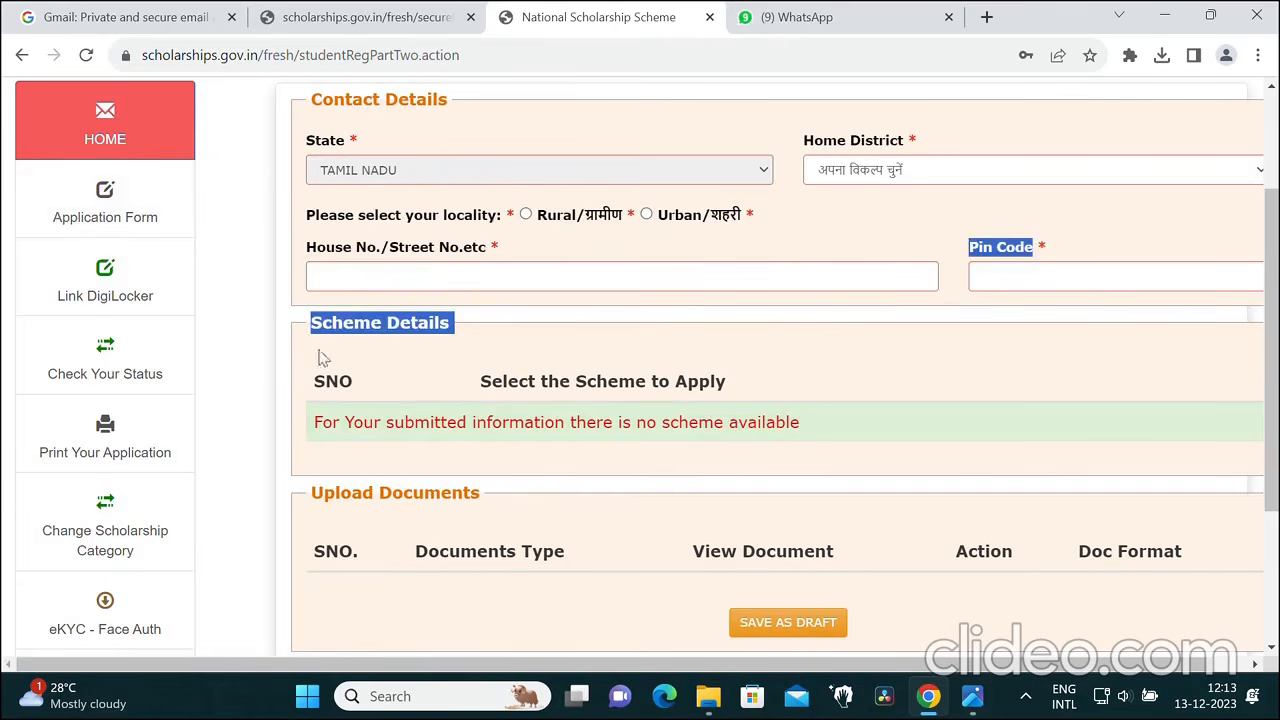
pyautogui.click(364, 416)
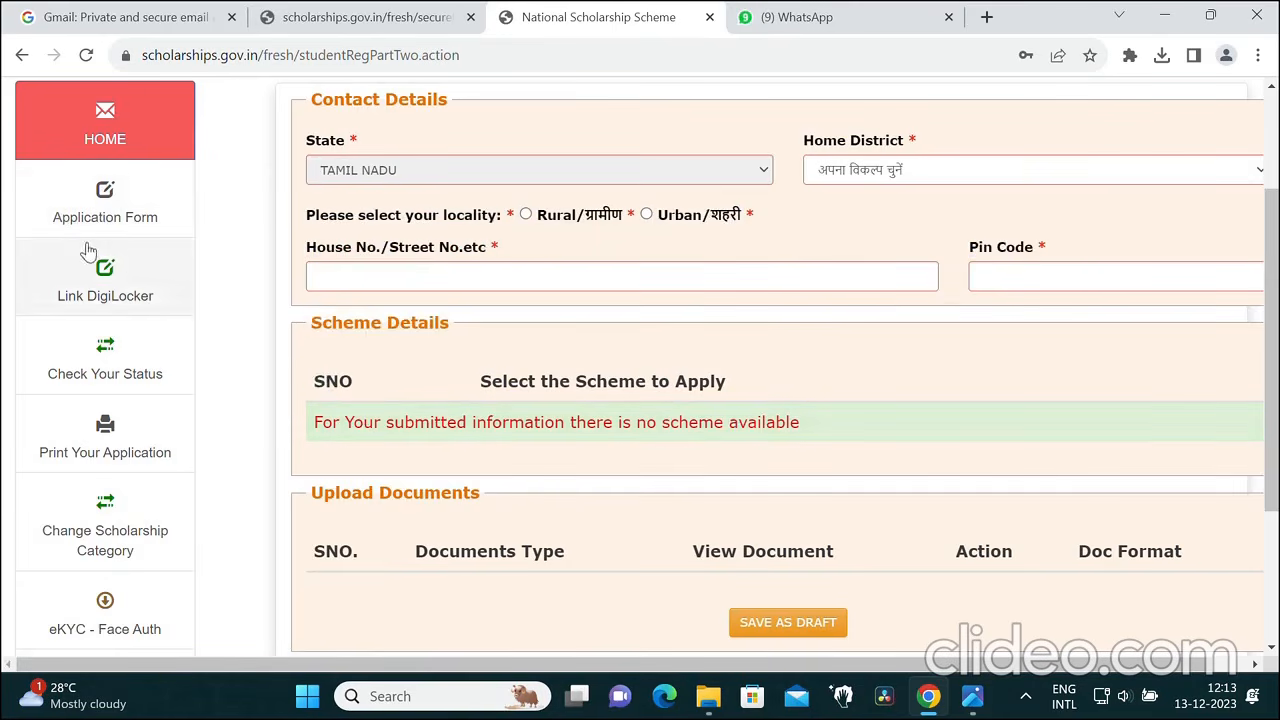
pyautogui.click(110, 213)
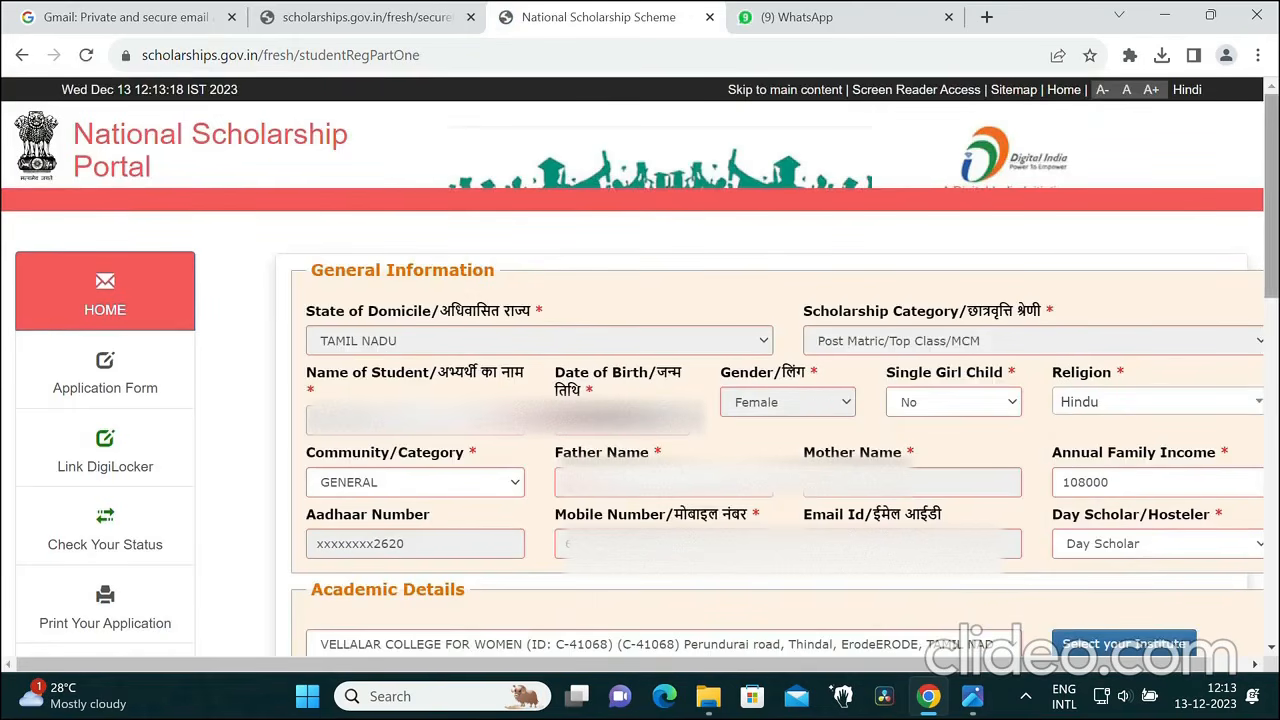
pyautogui.moveTo(1270, 197); pyautogui.dragTo(1270, 280)
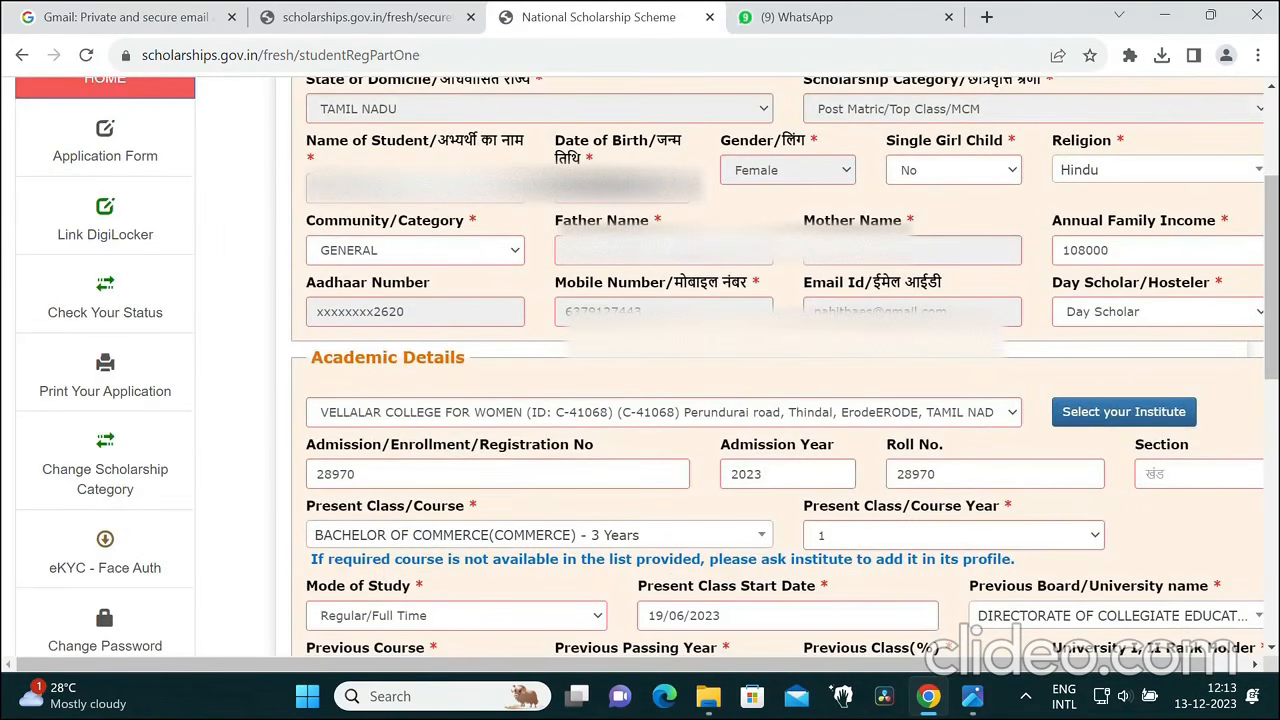
pyautogui.click(511, 251)
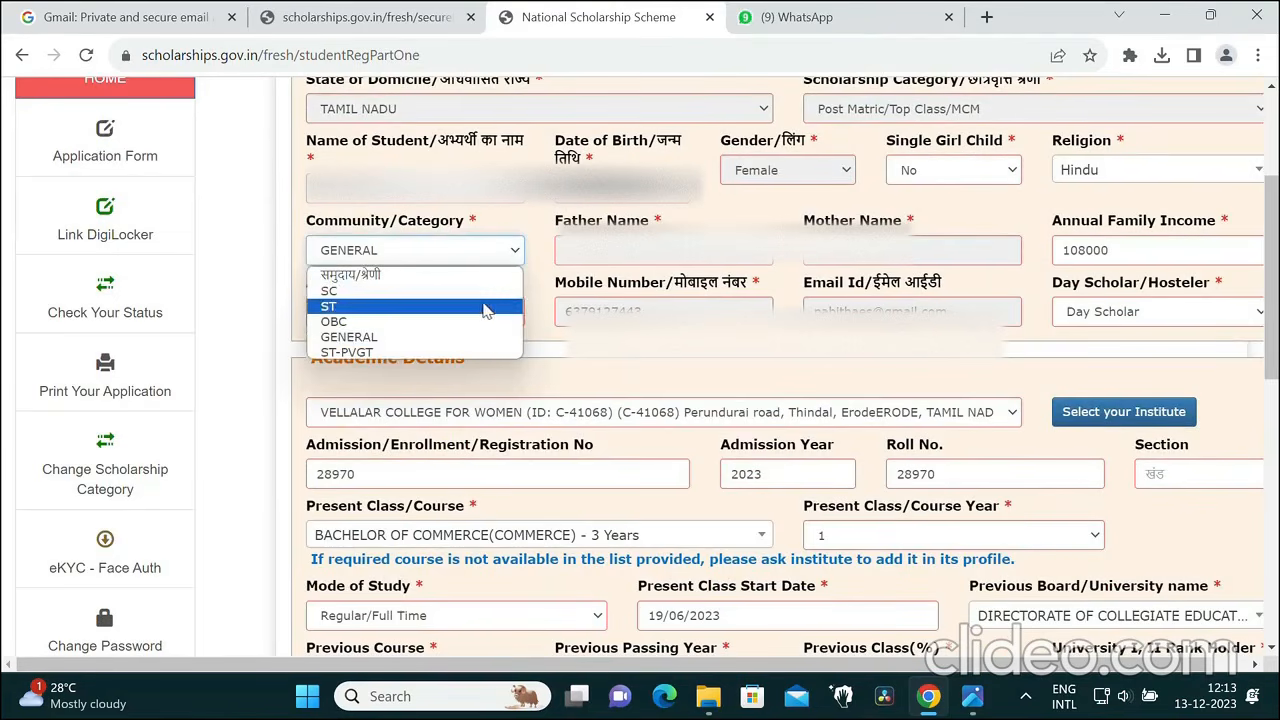
pyautogui.click(479, 322)
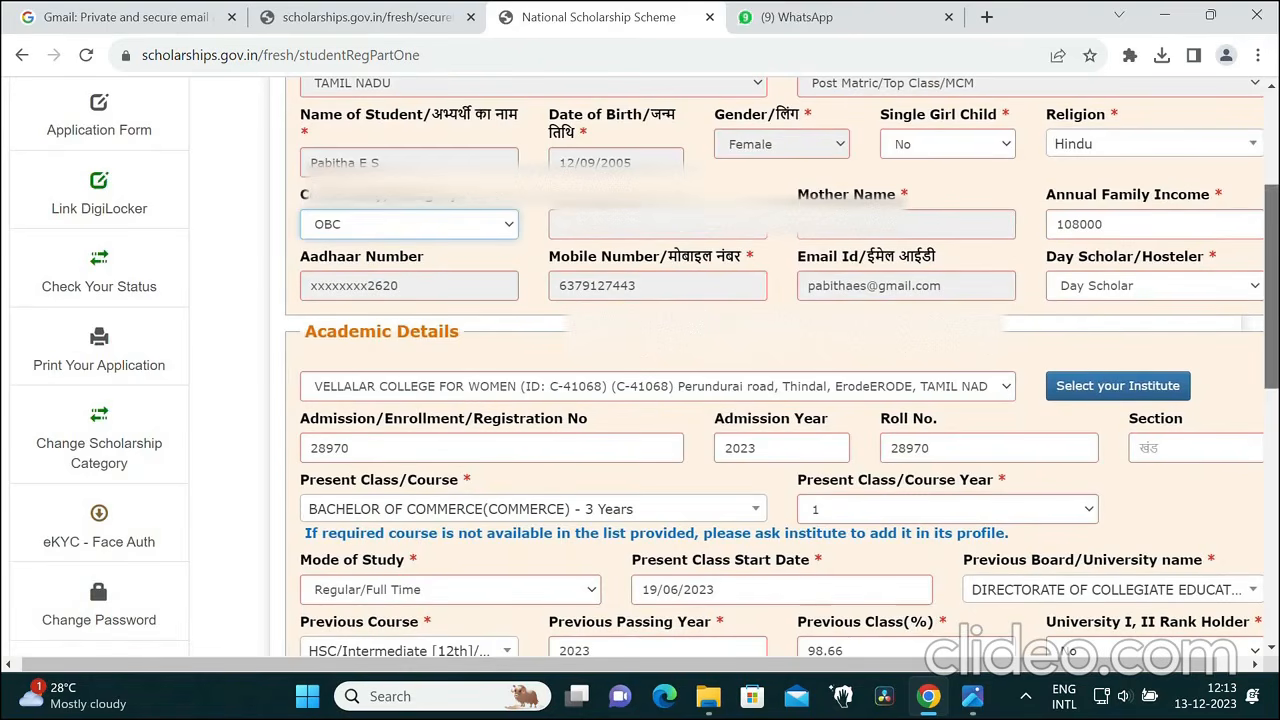
pyautogui.scroll(-10, 1272, 290)
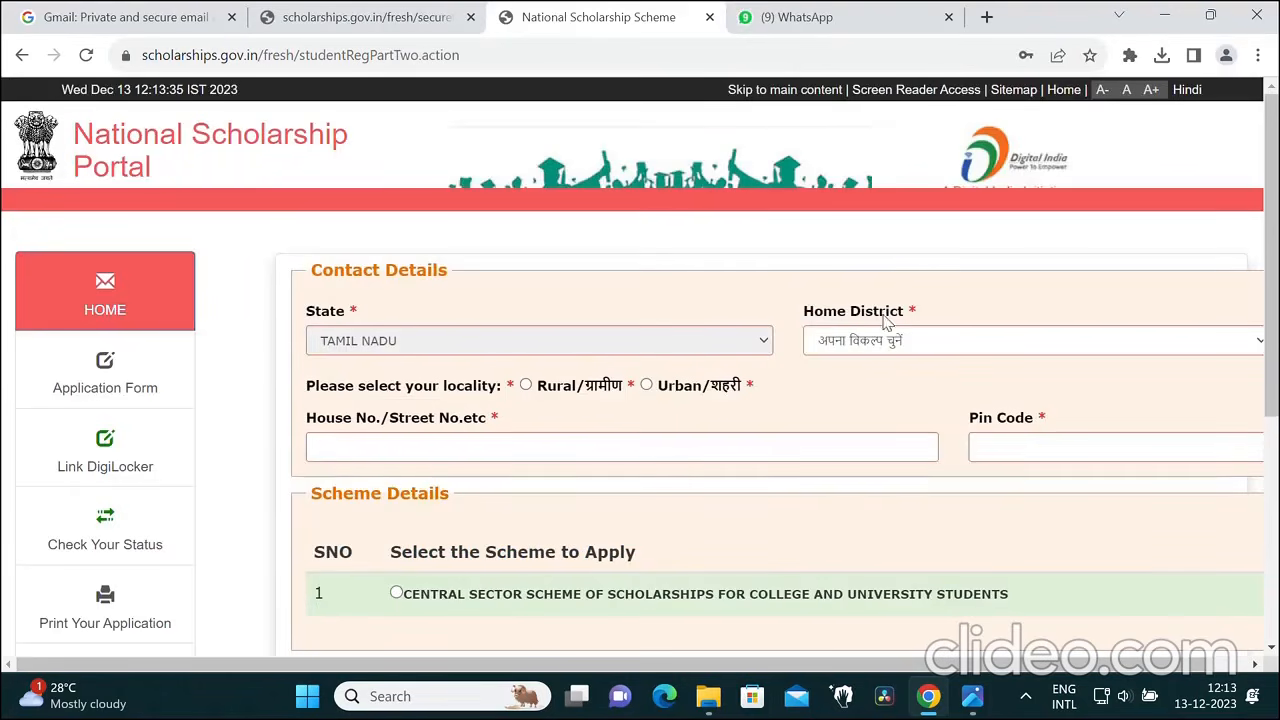
# - Choose the home district, mark the locality as Rural, and pick the sub-district and village
pyautogui.click(887, 341)
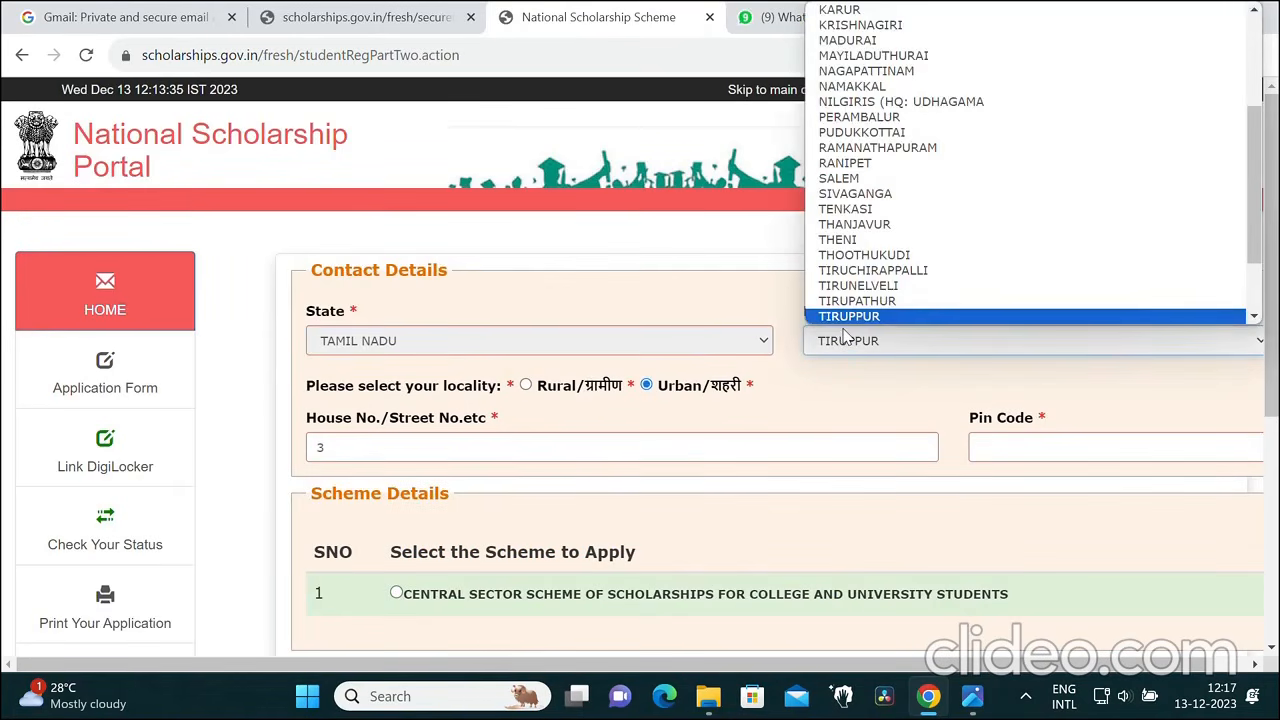
pyautogui.click(850, 318)
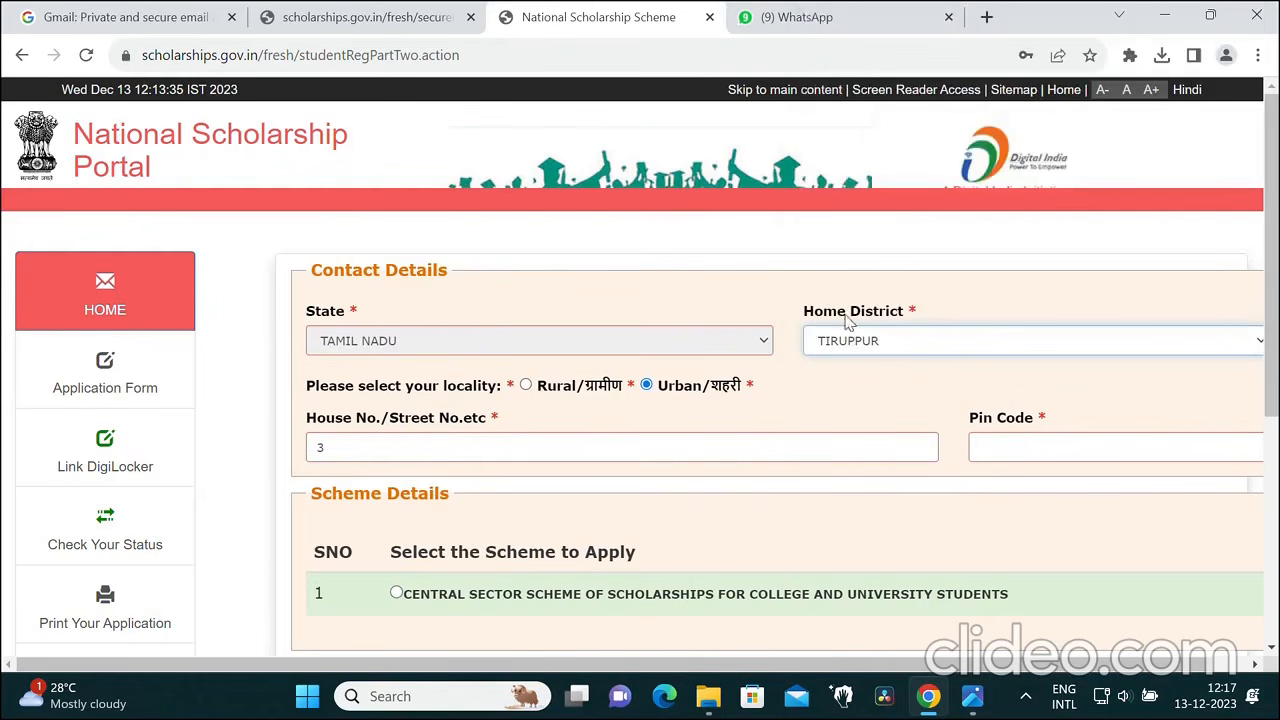
pyautogui.click(526, 386)
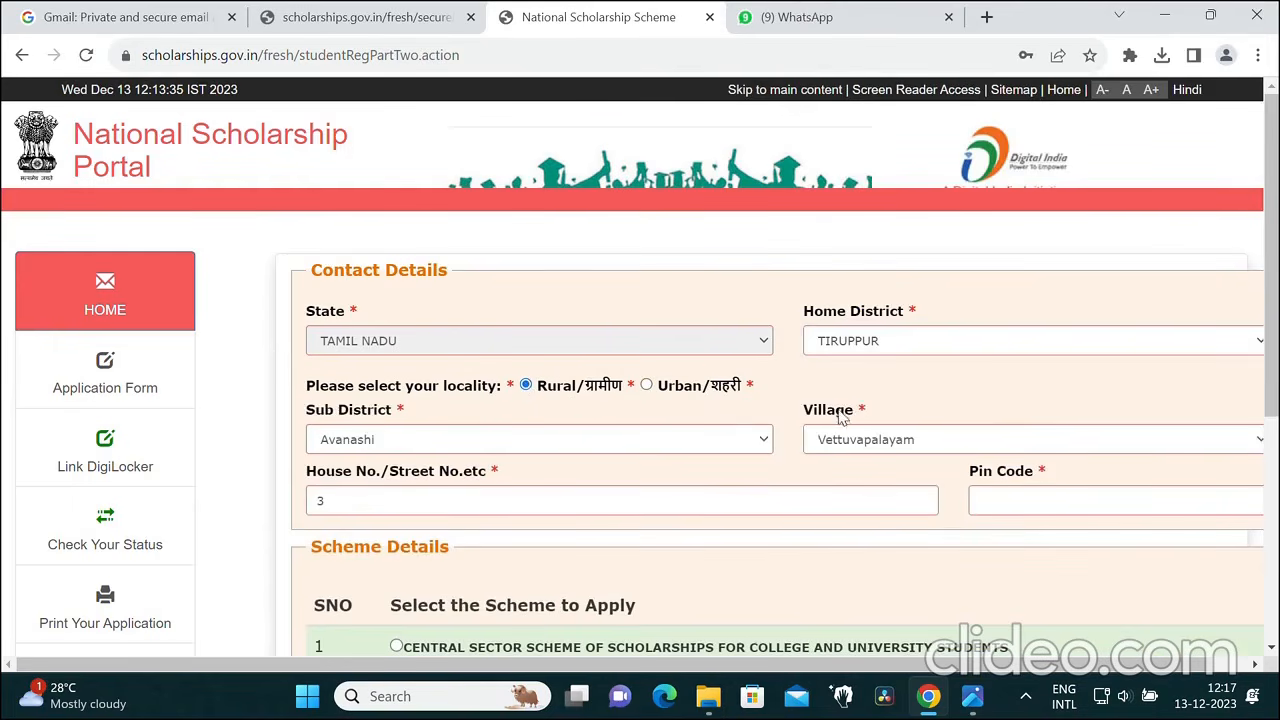
pyautogui.click(646, 386)
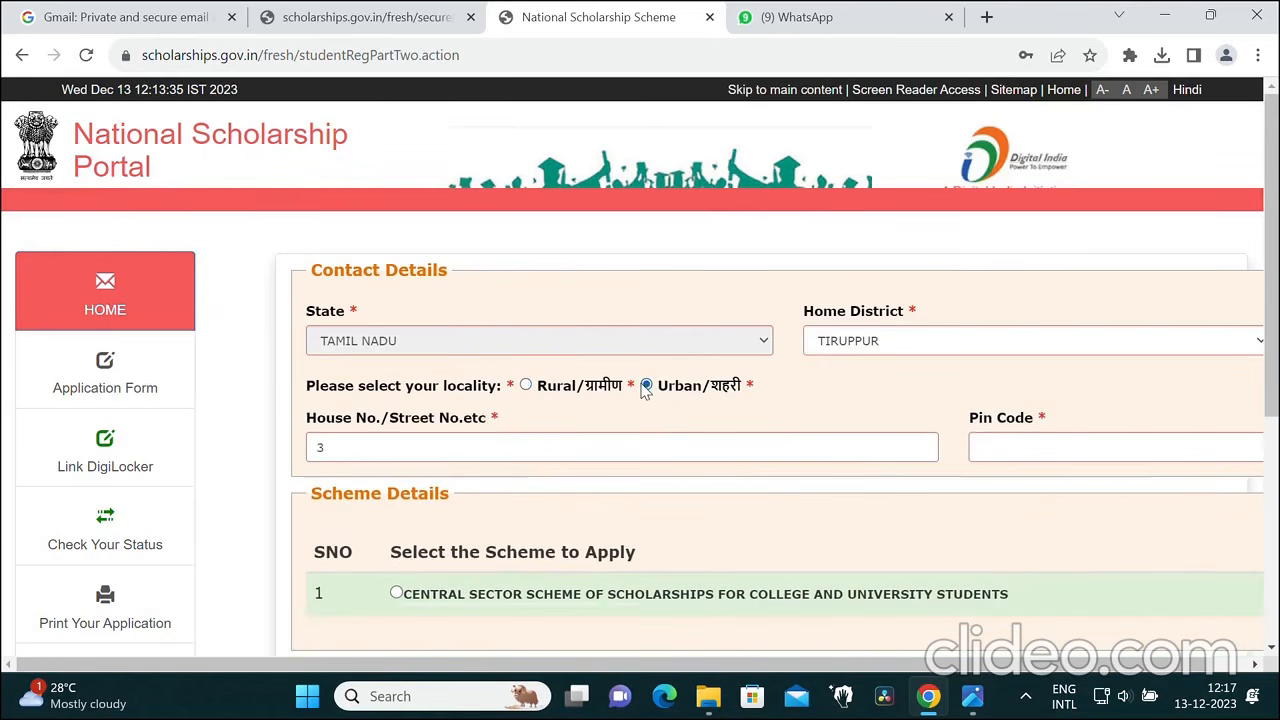
pyautogui.click(525, 386)
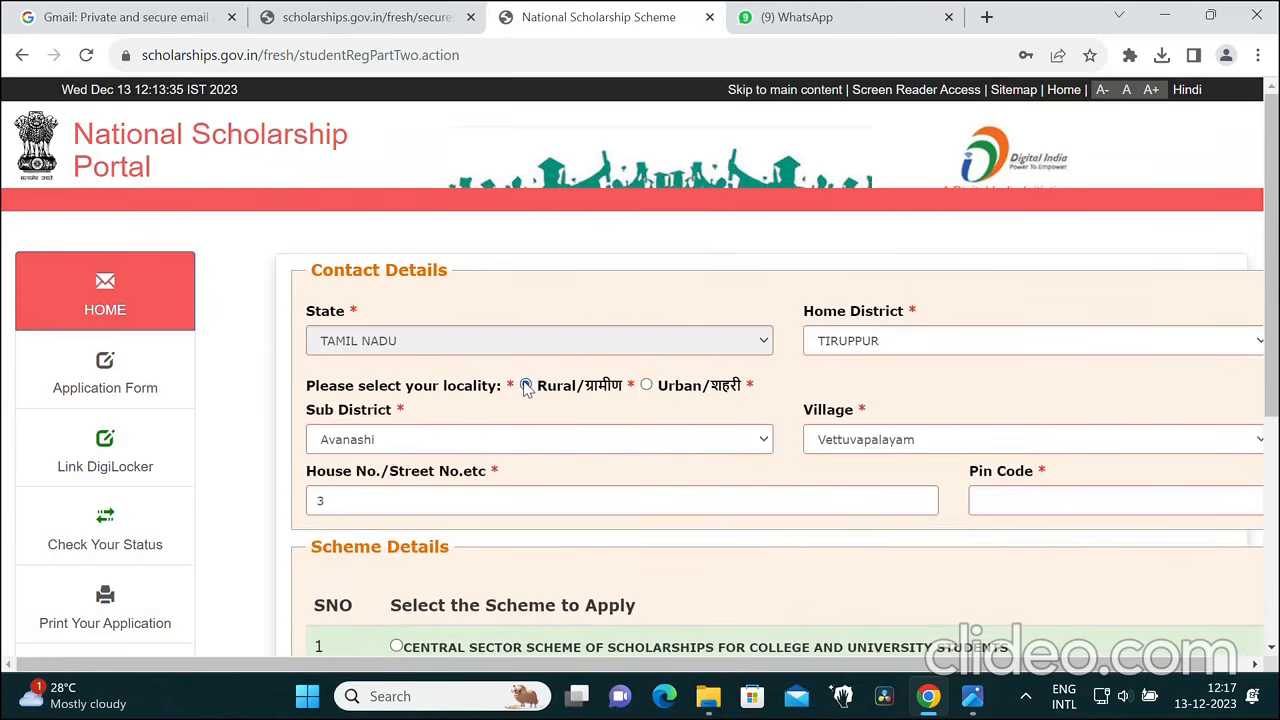
pyautogui.click(406, 437)
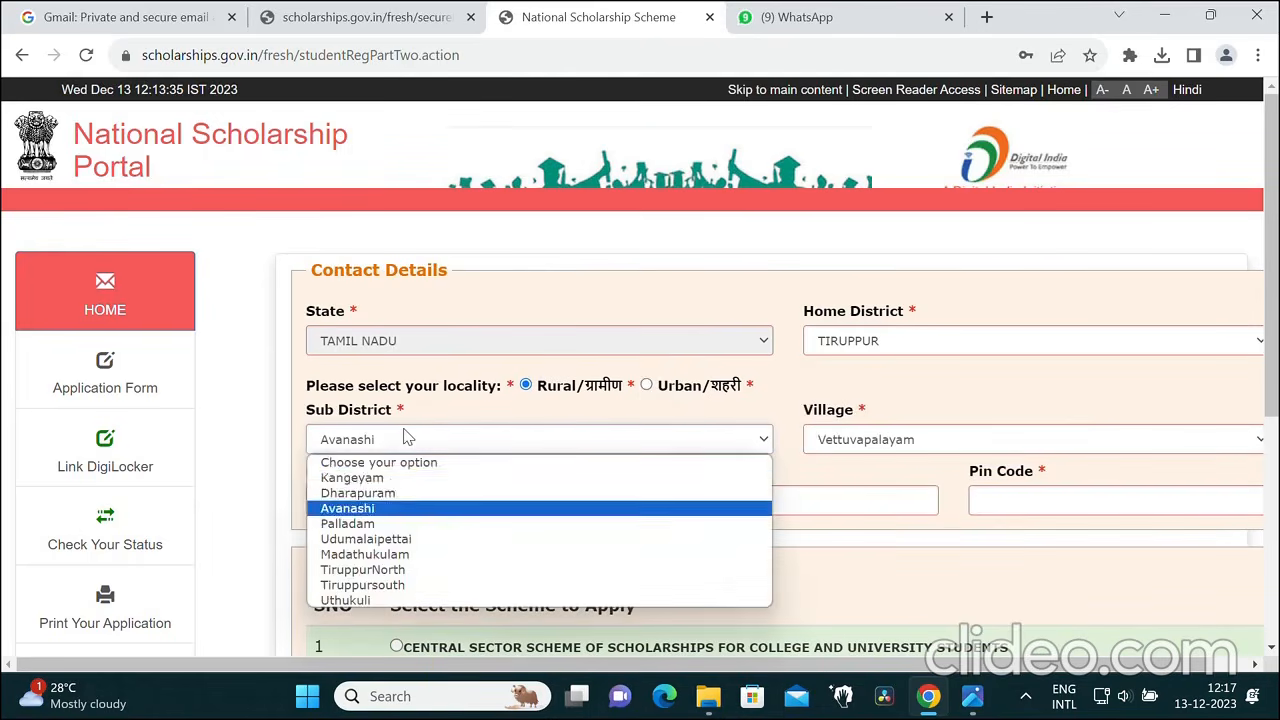
pyautogui.click(380, 510)
pyautogui.click(873, 452)
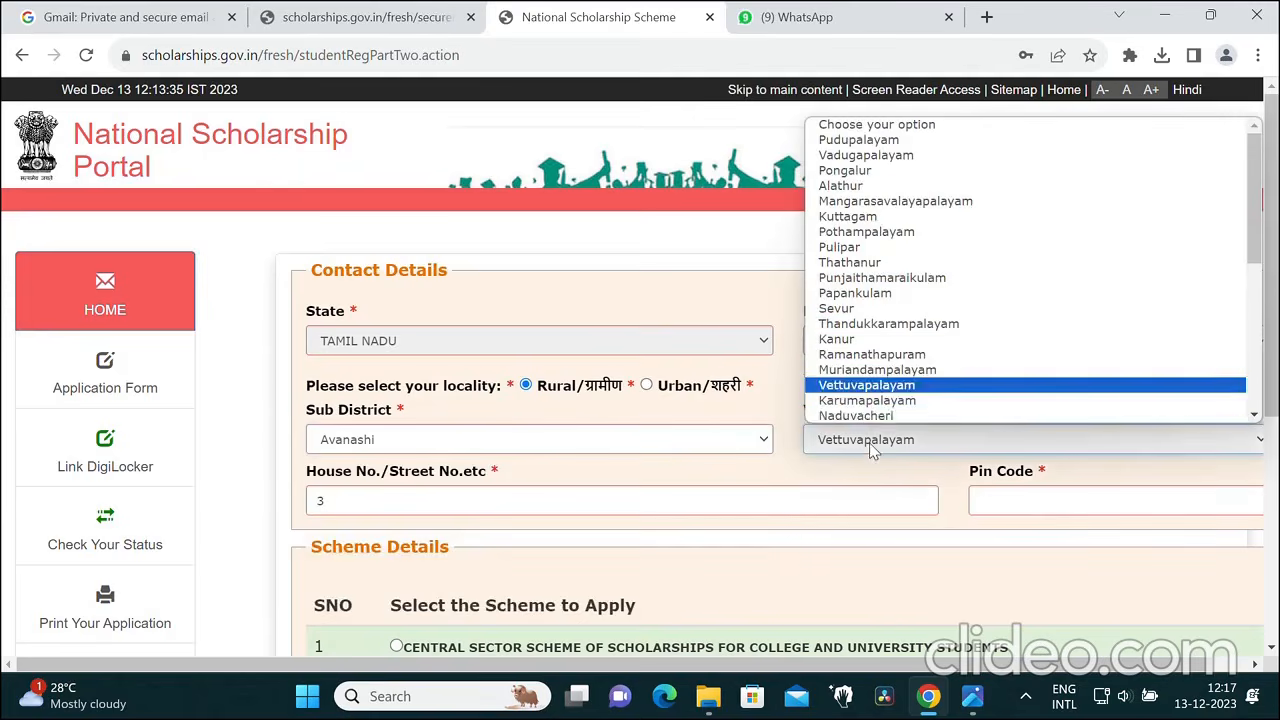
pyautogui.click(886, 393)
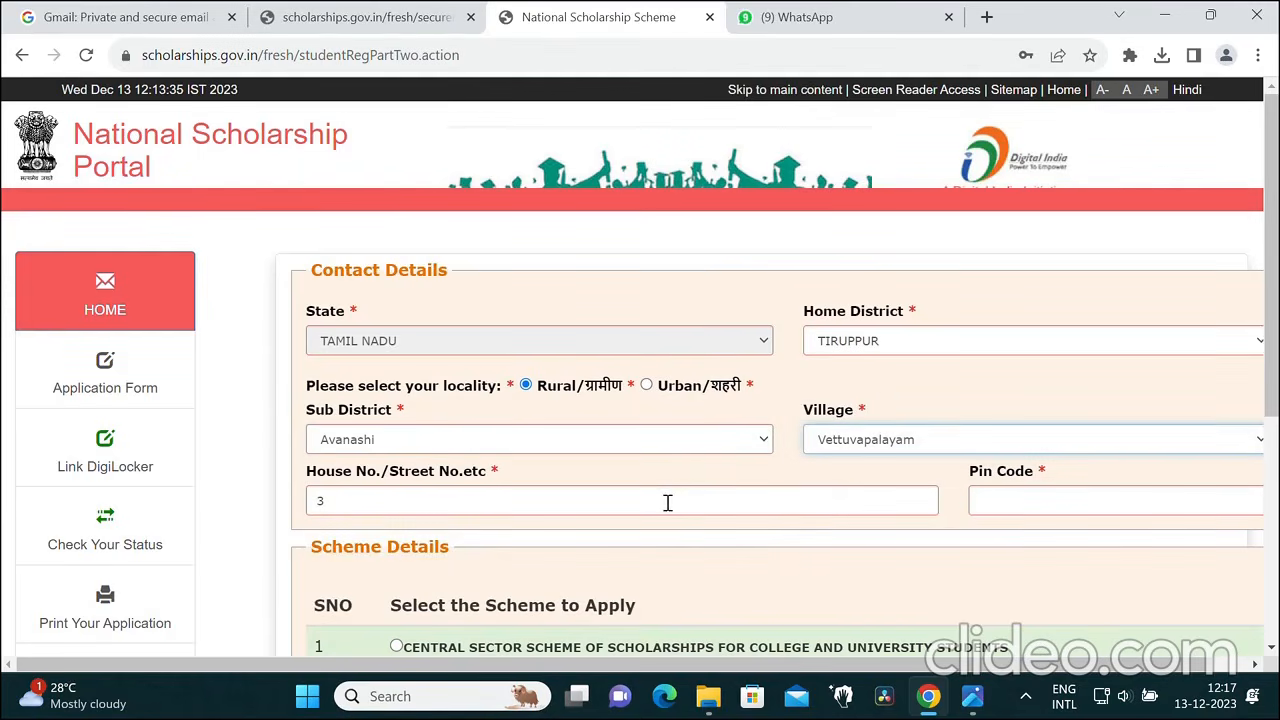
# - Fill in the house number and the pin code 641670
pyautogui.click(667, 503)
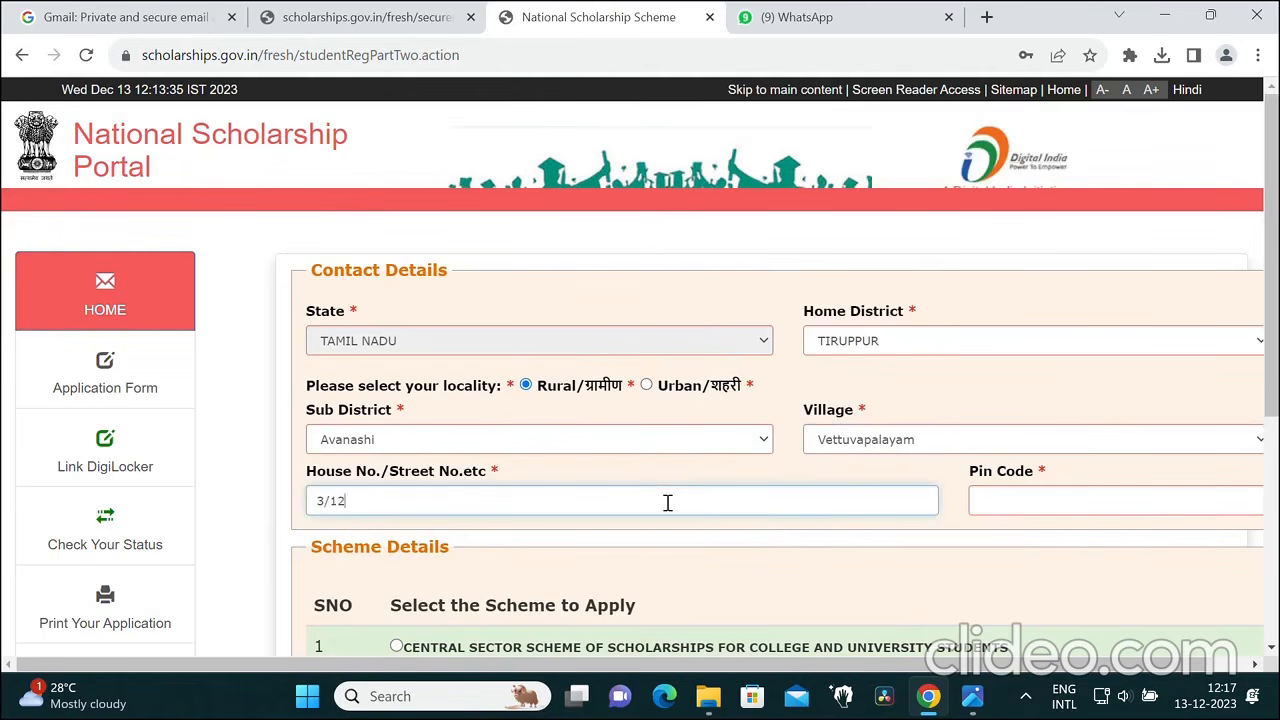
pyautogui.click(1055, 501)
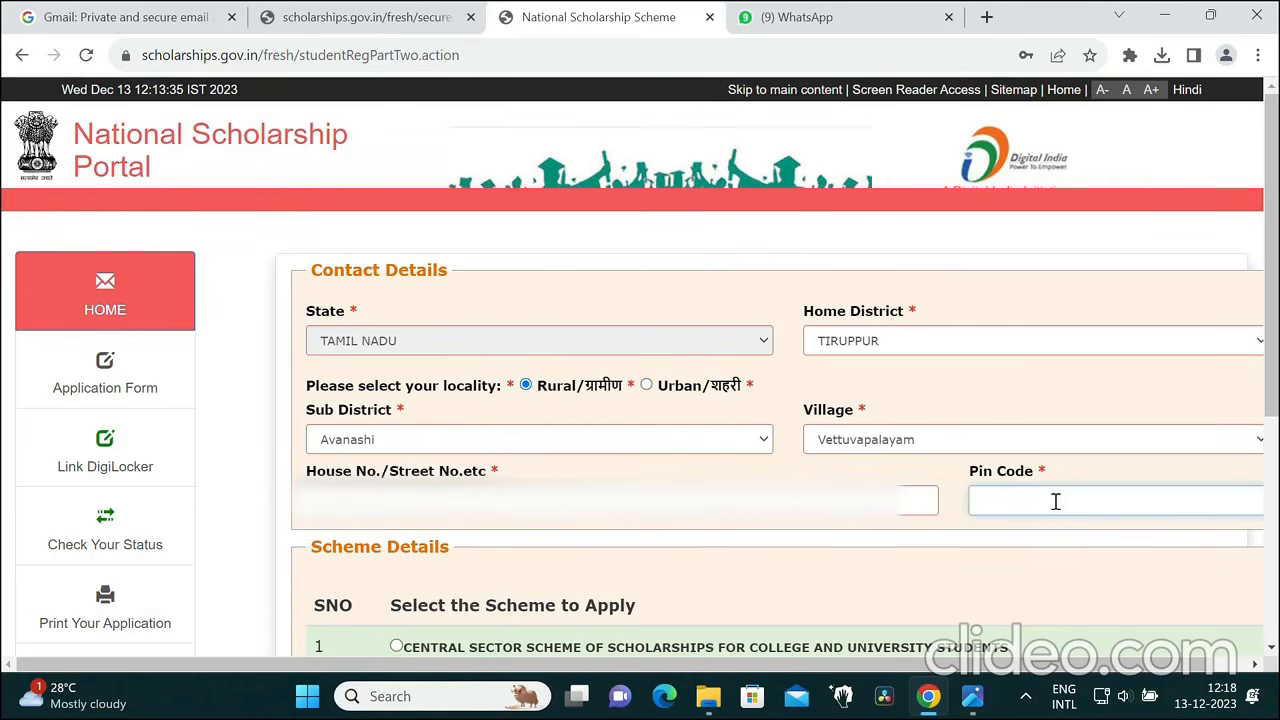
pyautogui.write('641')
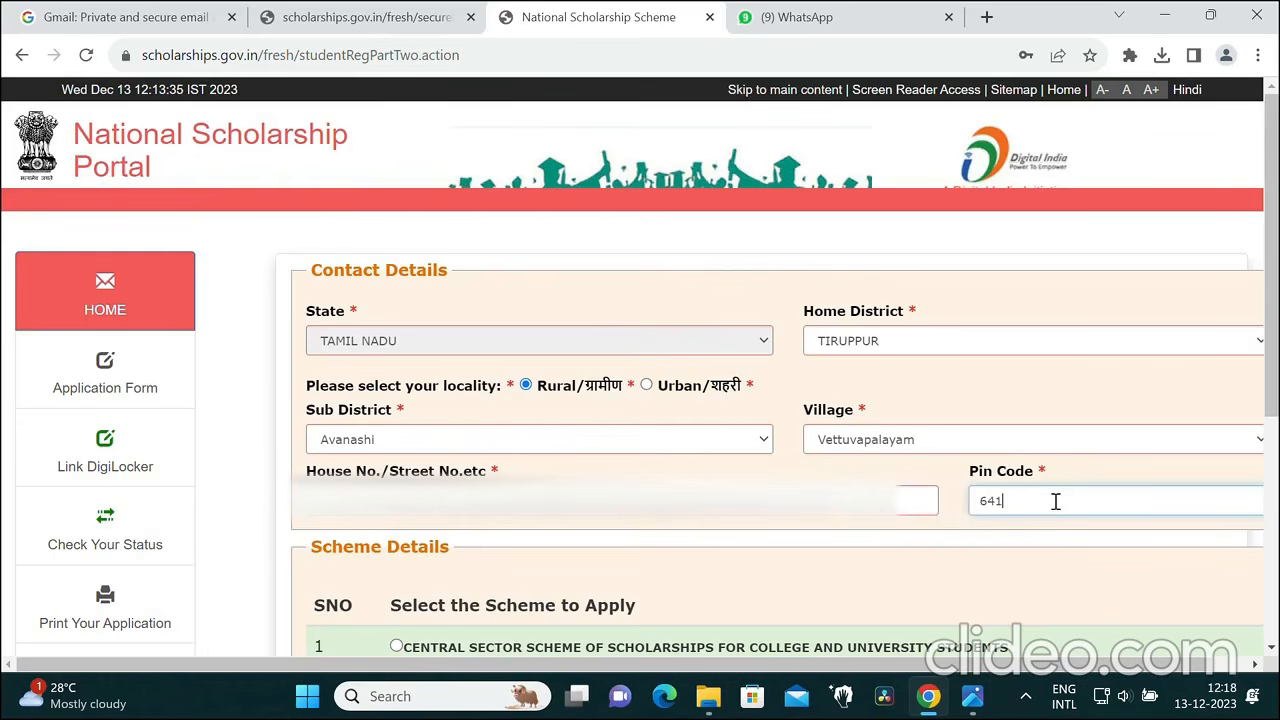
pyautogui.write('670')
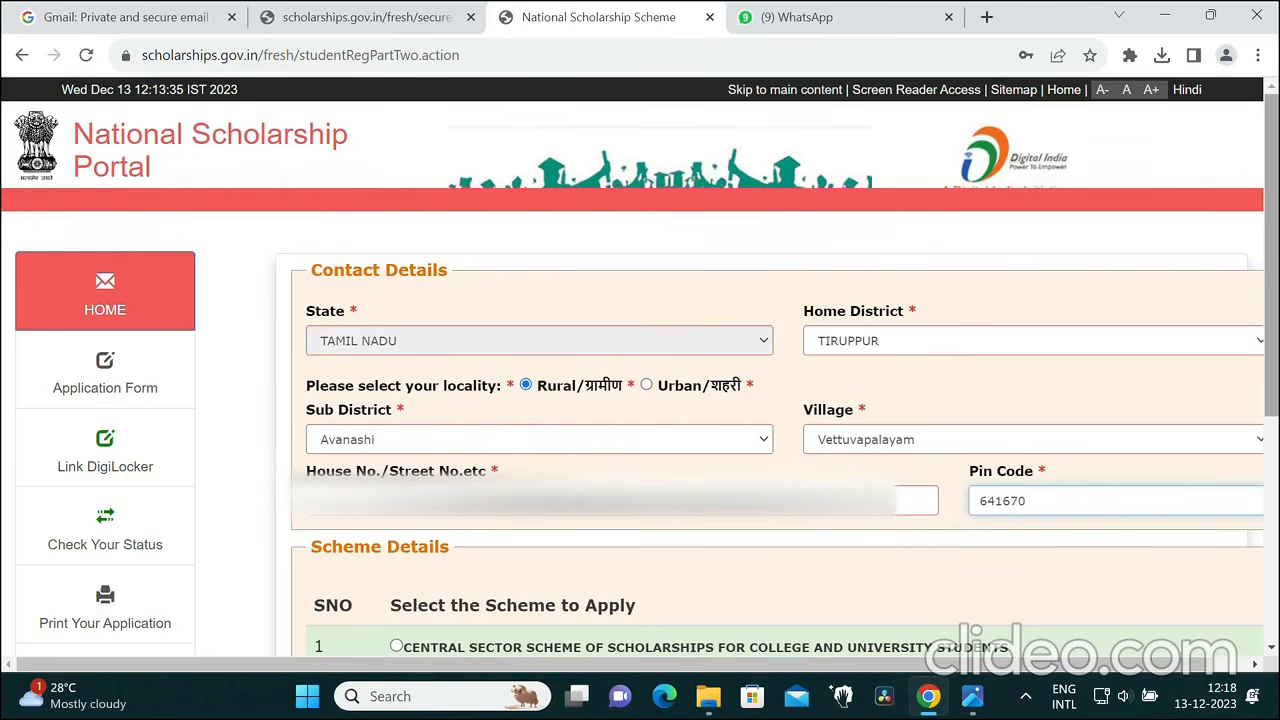
pyautogui.scroll(-3, 437, 491)
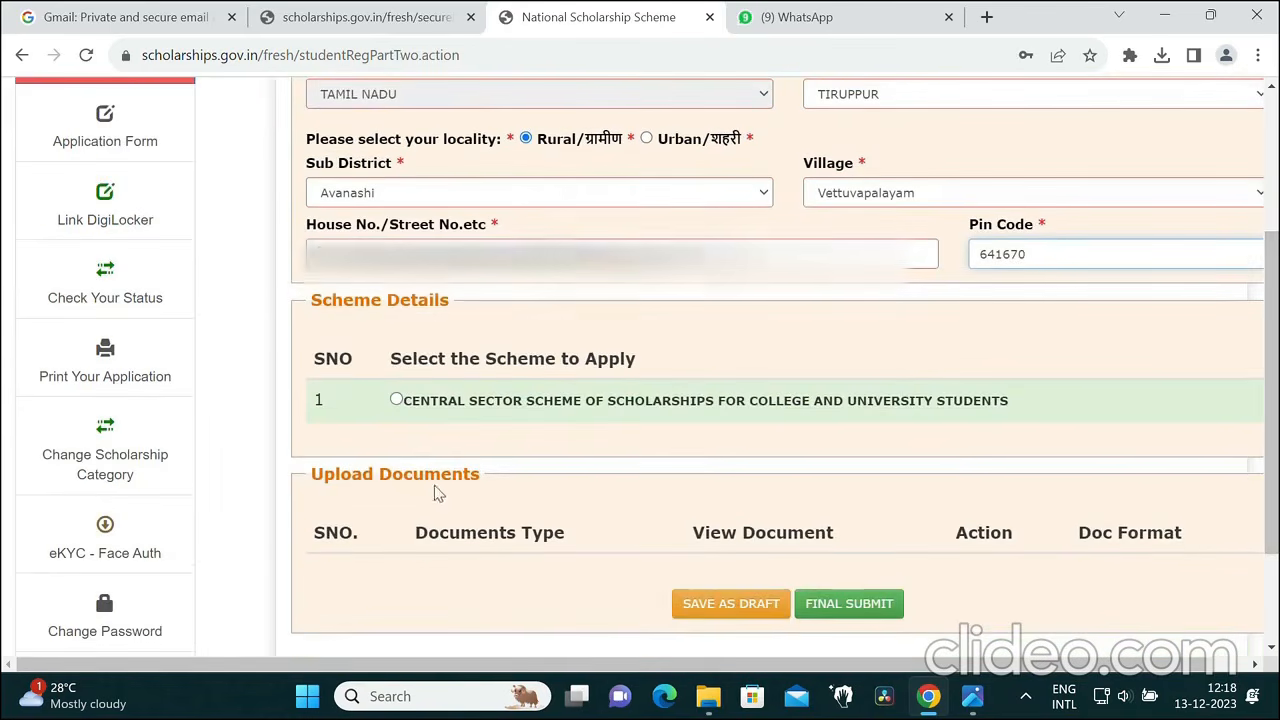
# - Choose the Central Sector scheme, set the 12th course to XII-COMMERCE, and download the bonafide certificate format
pyautogui.click(396, 400)
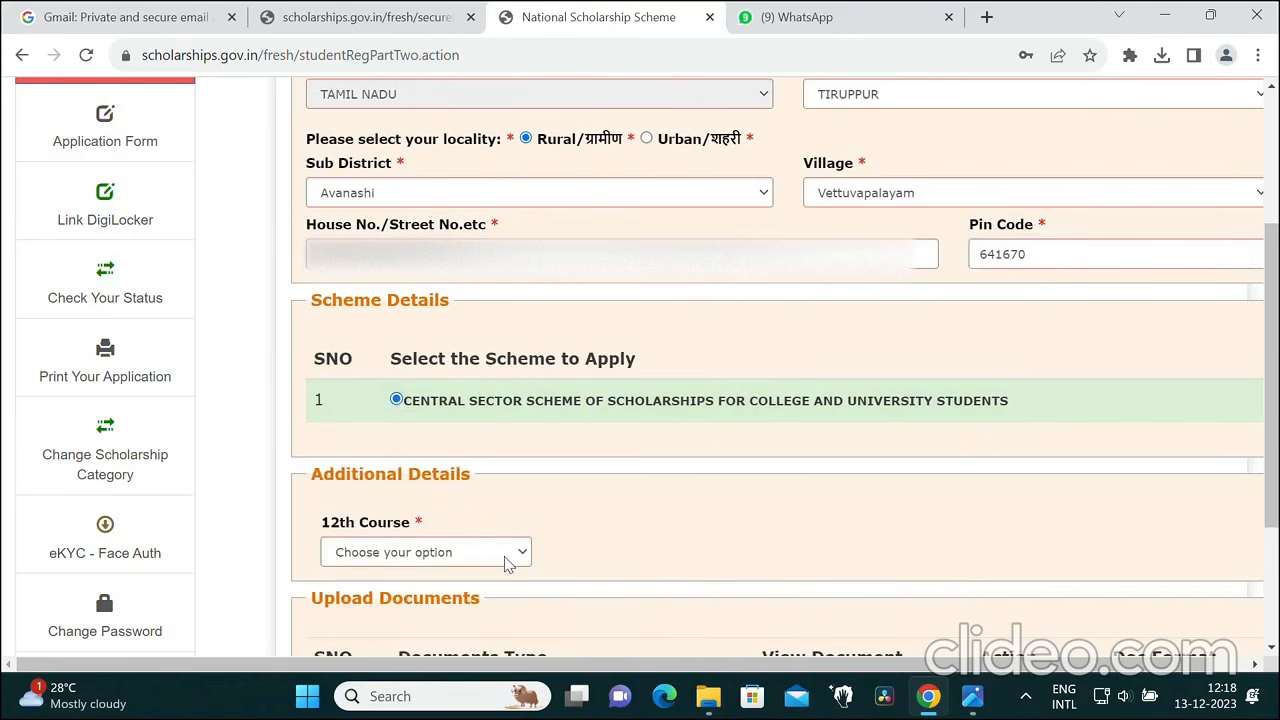
pyautogui.scroll(-2, 1272, 265)
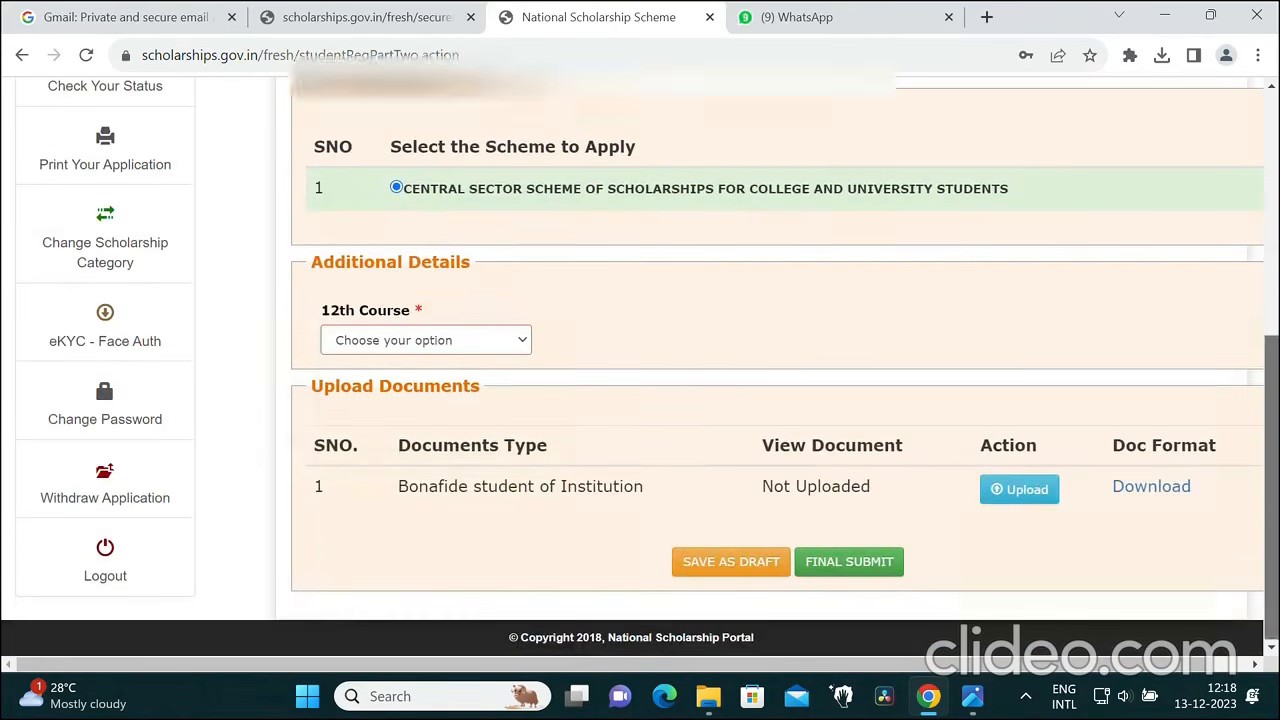
pyautogui.click(426, 340)
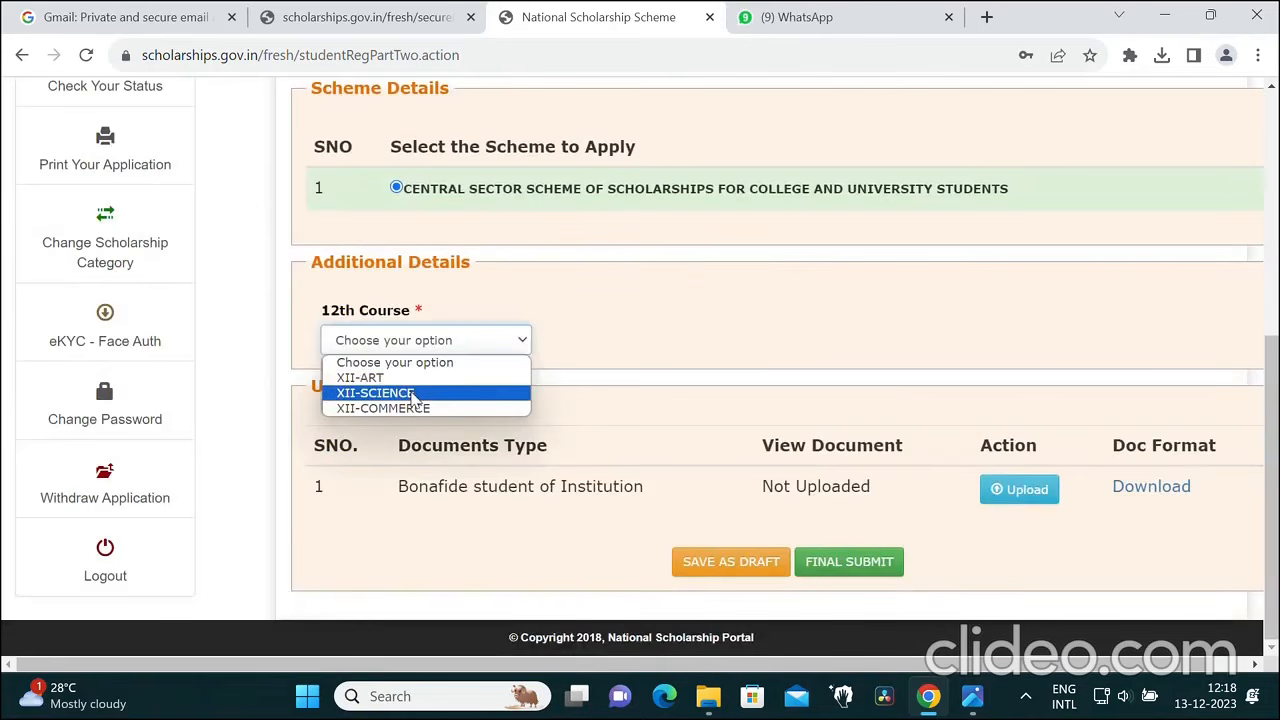
pyautogui.click(410, 408)
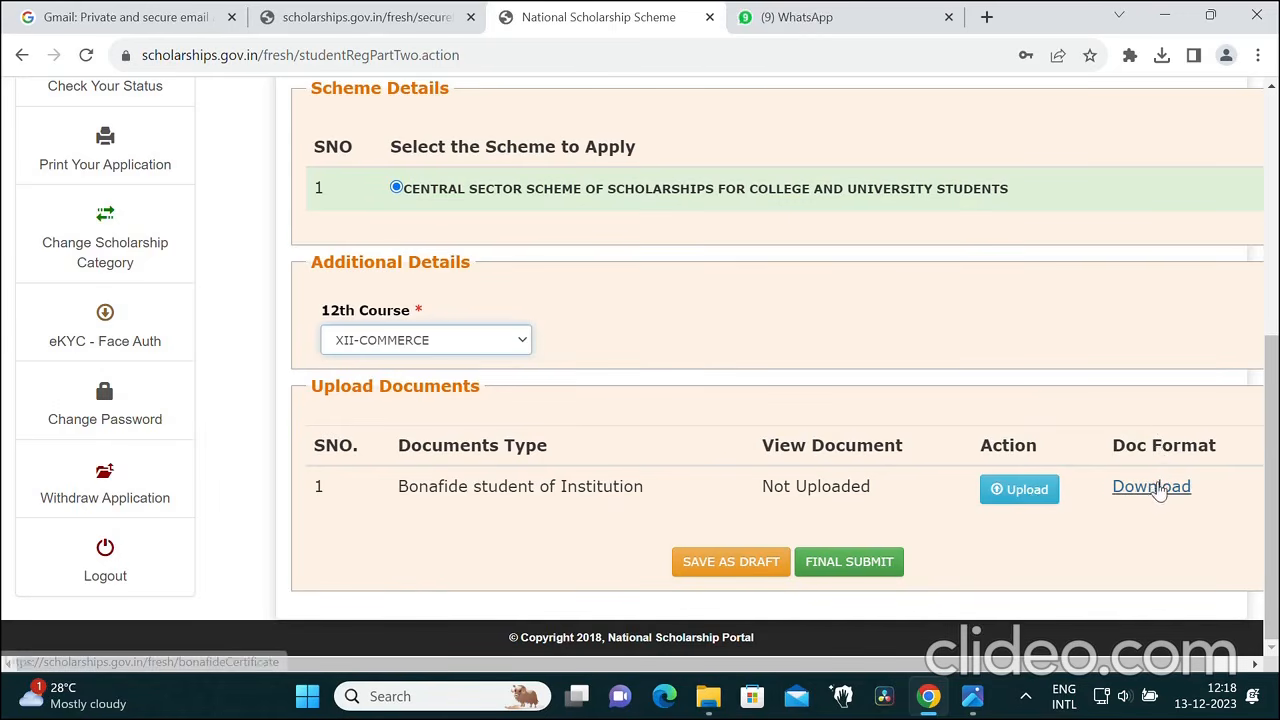
pyautogui.click(1155, 488)
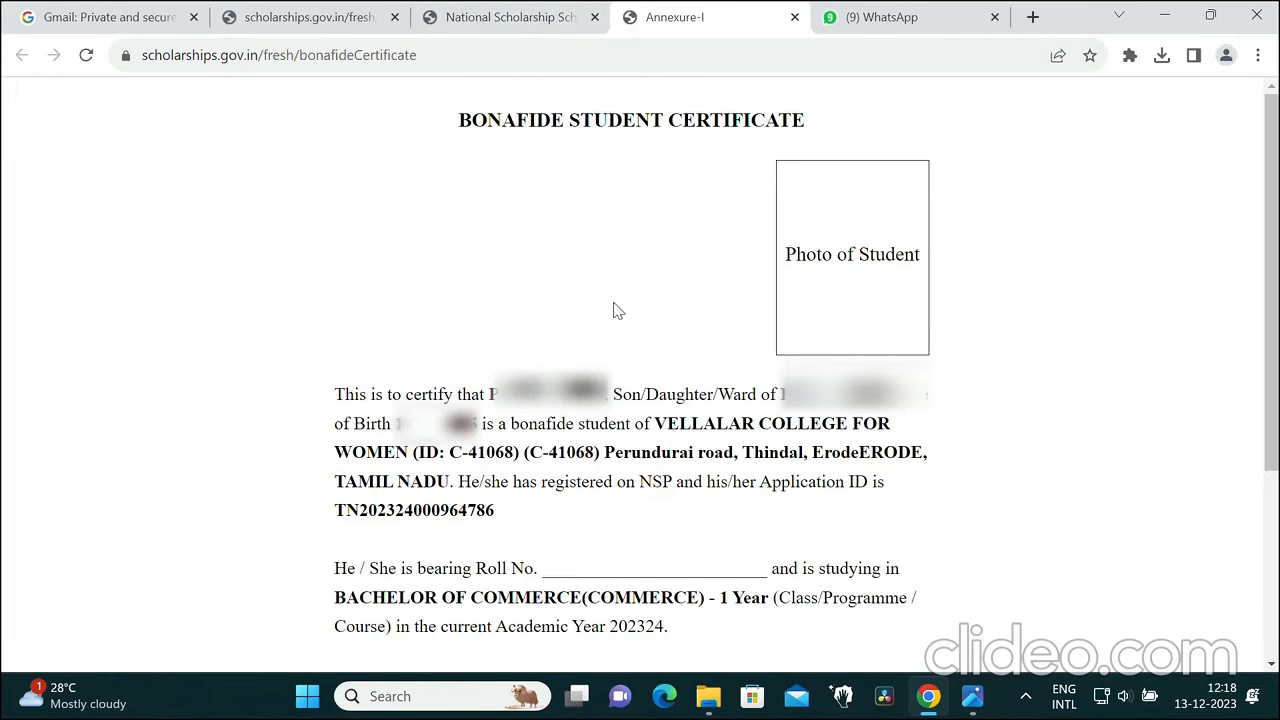
# - Scroll through the Annexure-I bonafide certificate, then return to the application form tab
pyautogui.moveTo(1274, 268); pyautogui.dragTo(1274, 430)
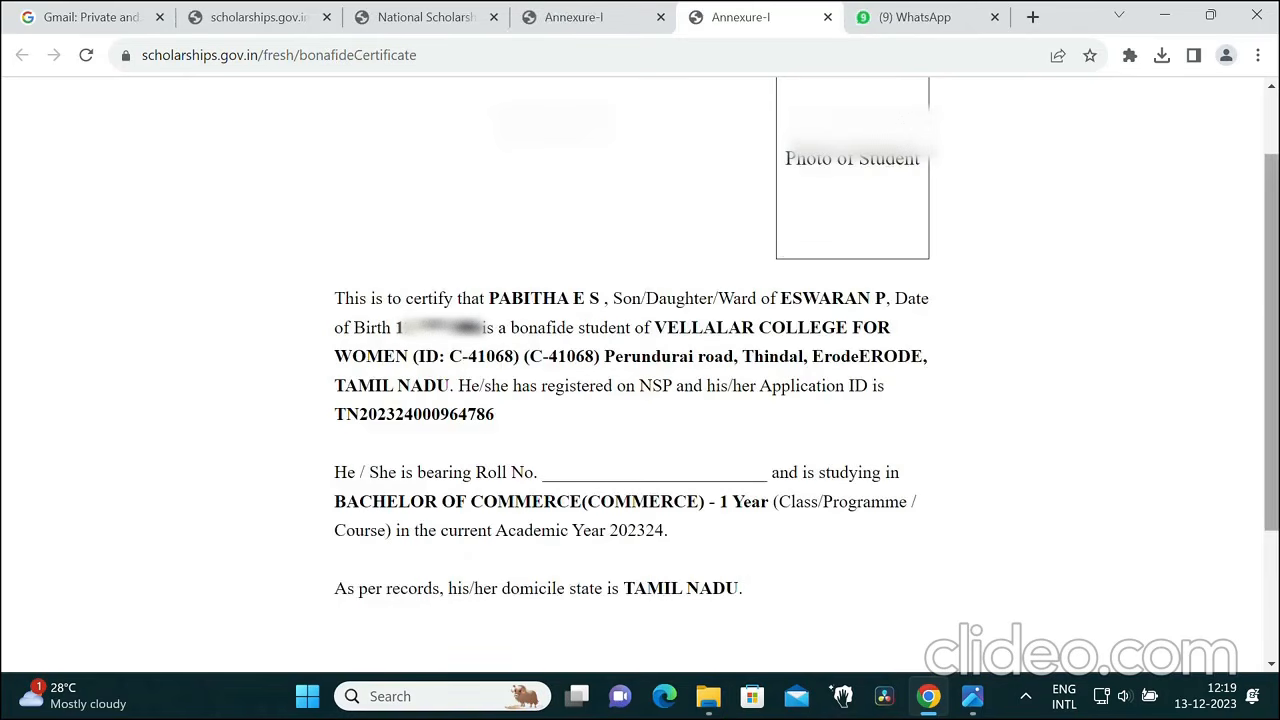
pyautogui.moveTo(1273, 350); pyautogui.dragTo(1273, 480)
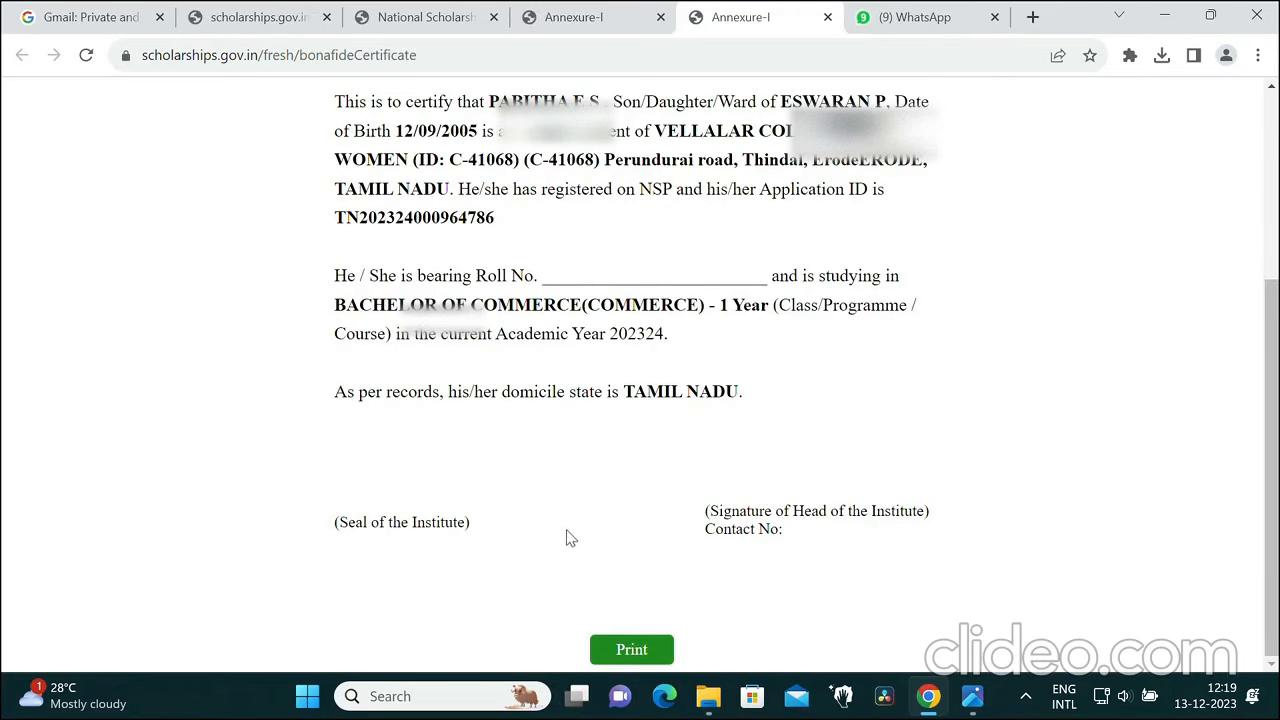
pyautogui.click(398, 10)
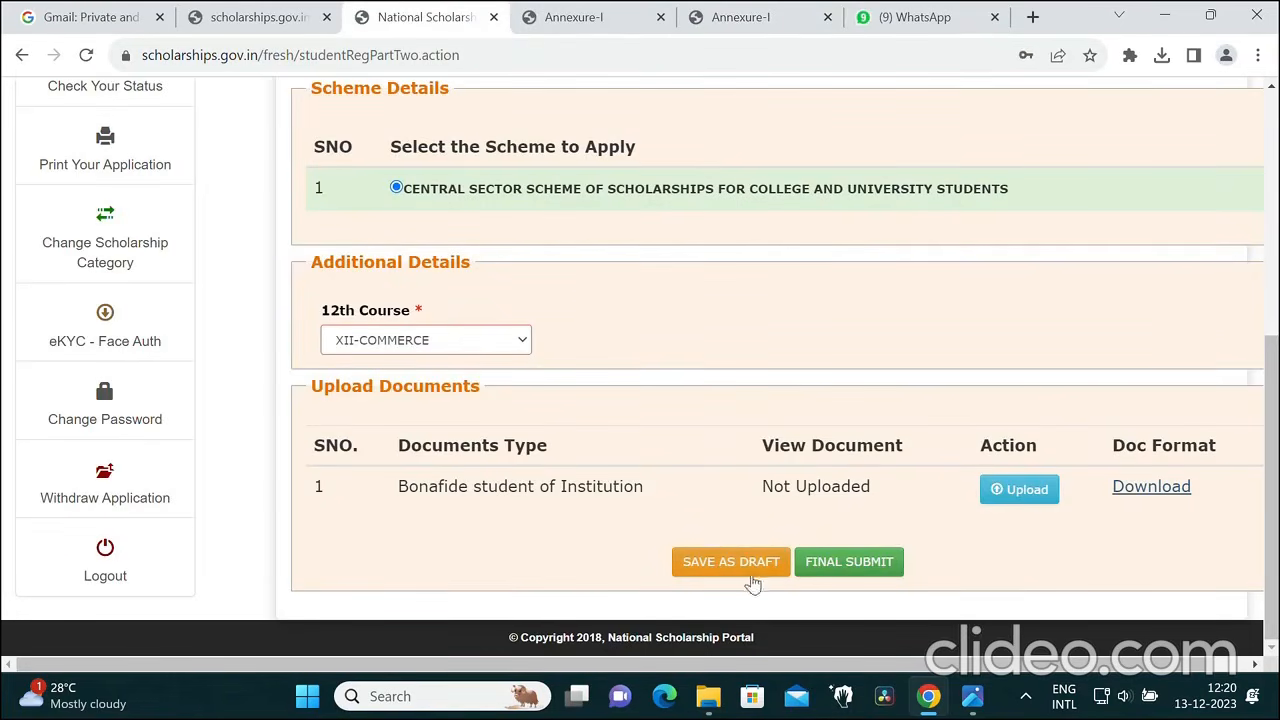
# - Save the application as a draft, decline Chrome's address saving, and open a new blank tab
pyautogui.click(748, 571)
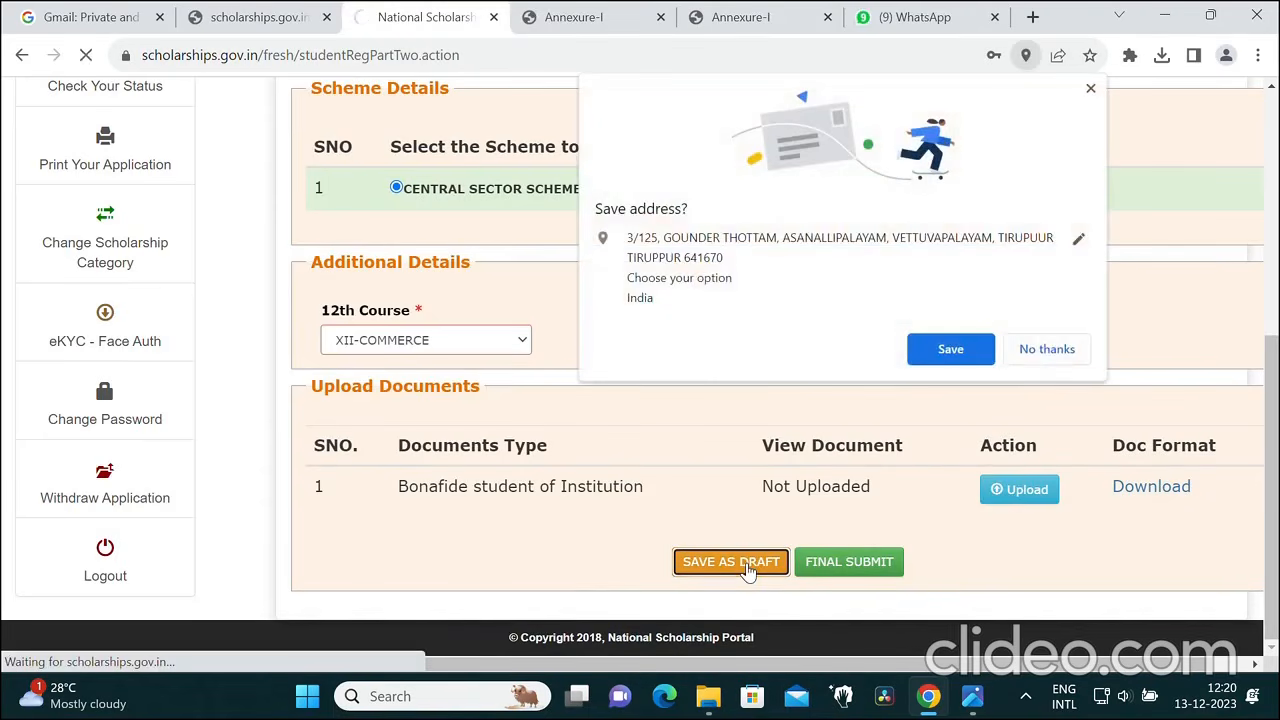
pyautogui.click(1047, 349)
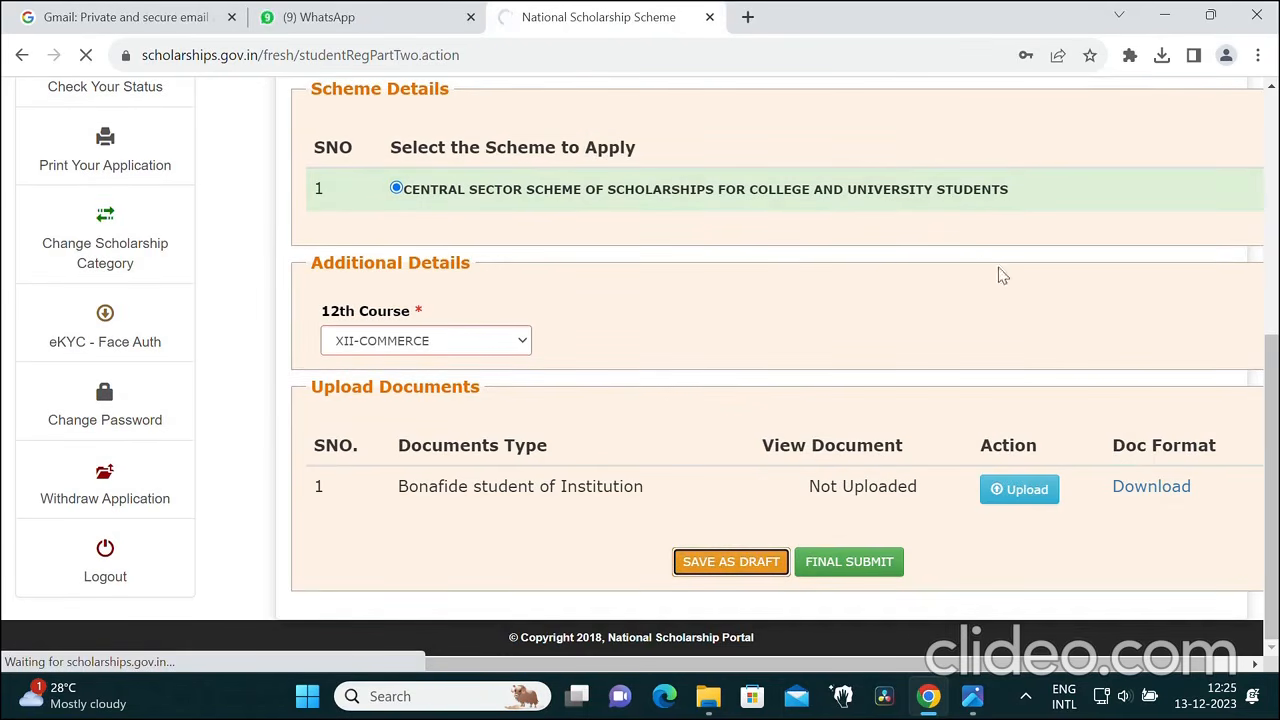
pyautogui.click(747, 17)
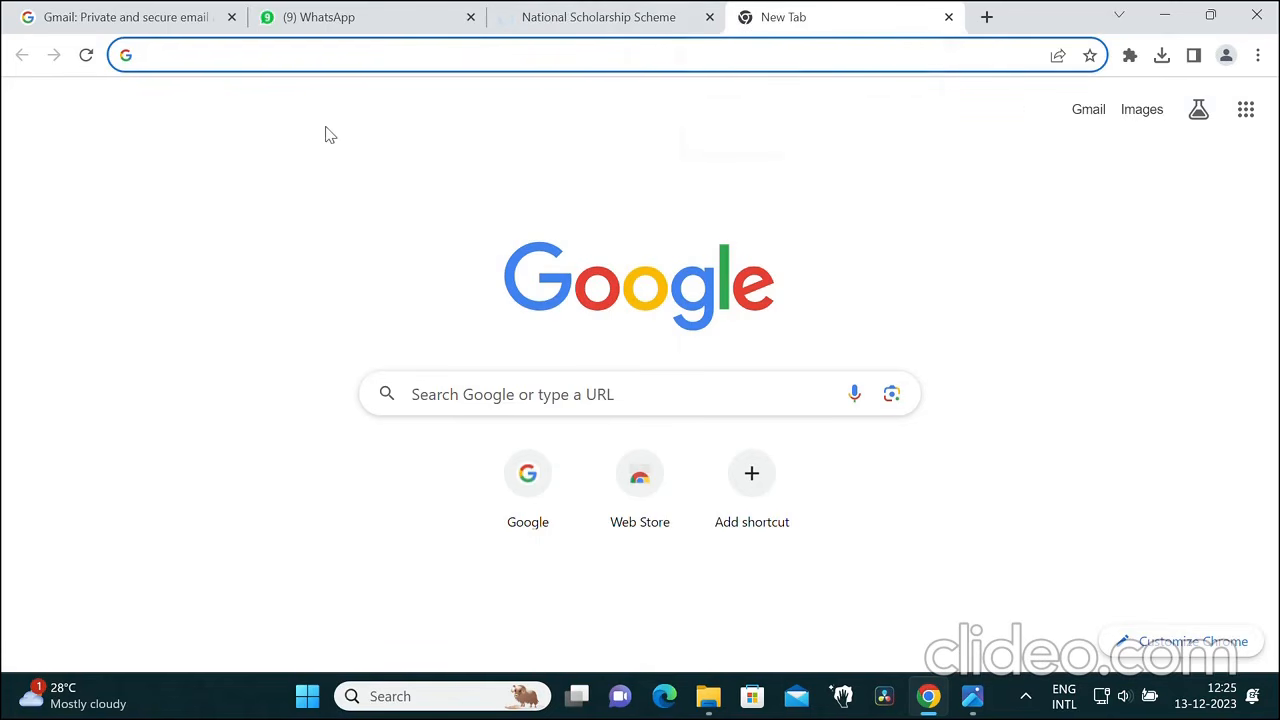
# - Search Google for 'national scholarship portal', open the portal, and go to its Fresh Application login
pyautogui.write('w')
pyautogui.press('Return')
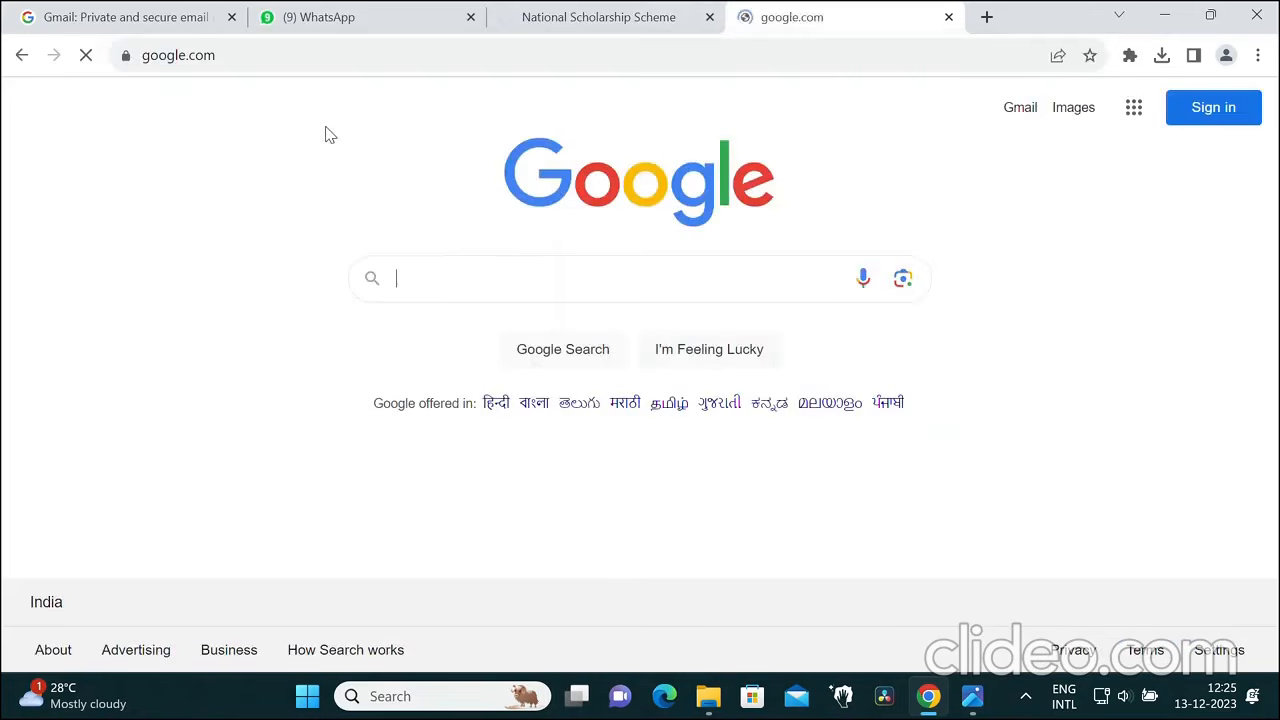
pyautogui.write('NAT')
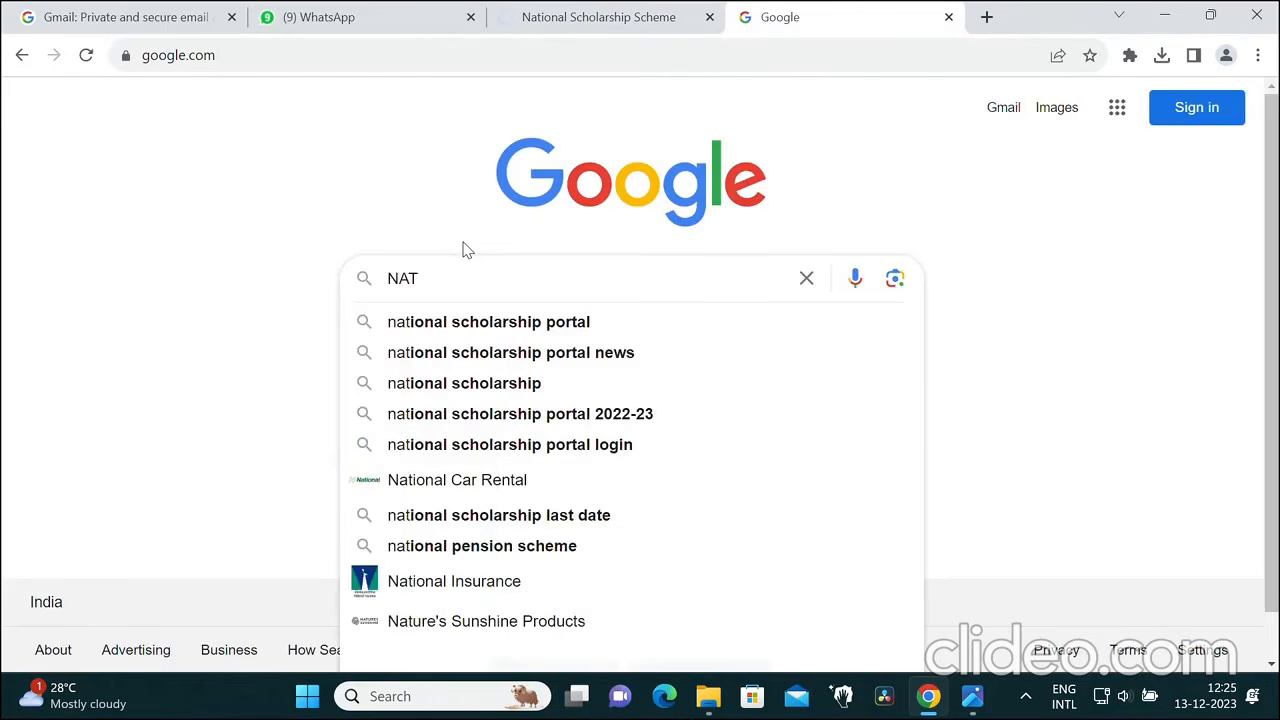
pyautogui.press('Down')
pyautogui.press('Return')
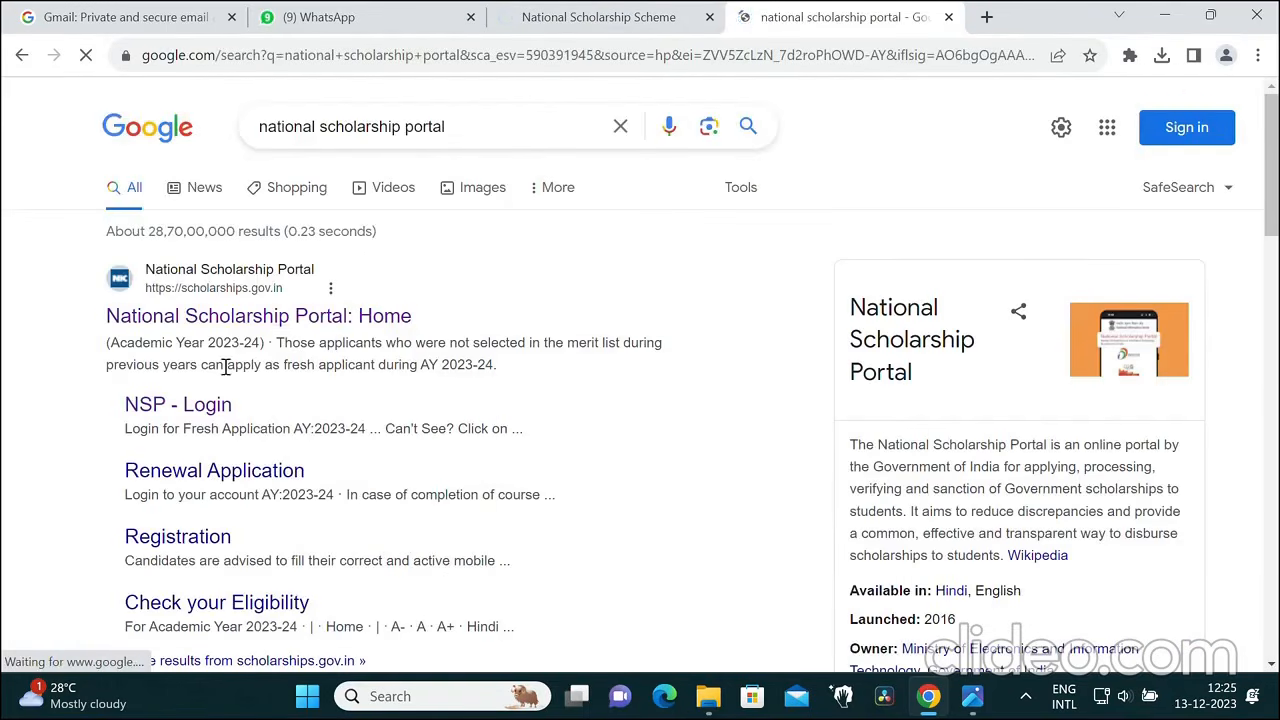
pyautogui.click(238, 316)
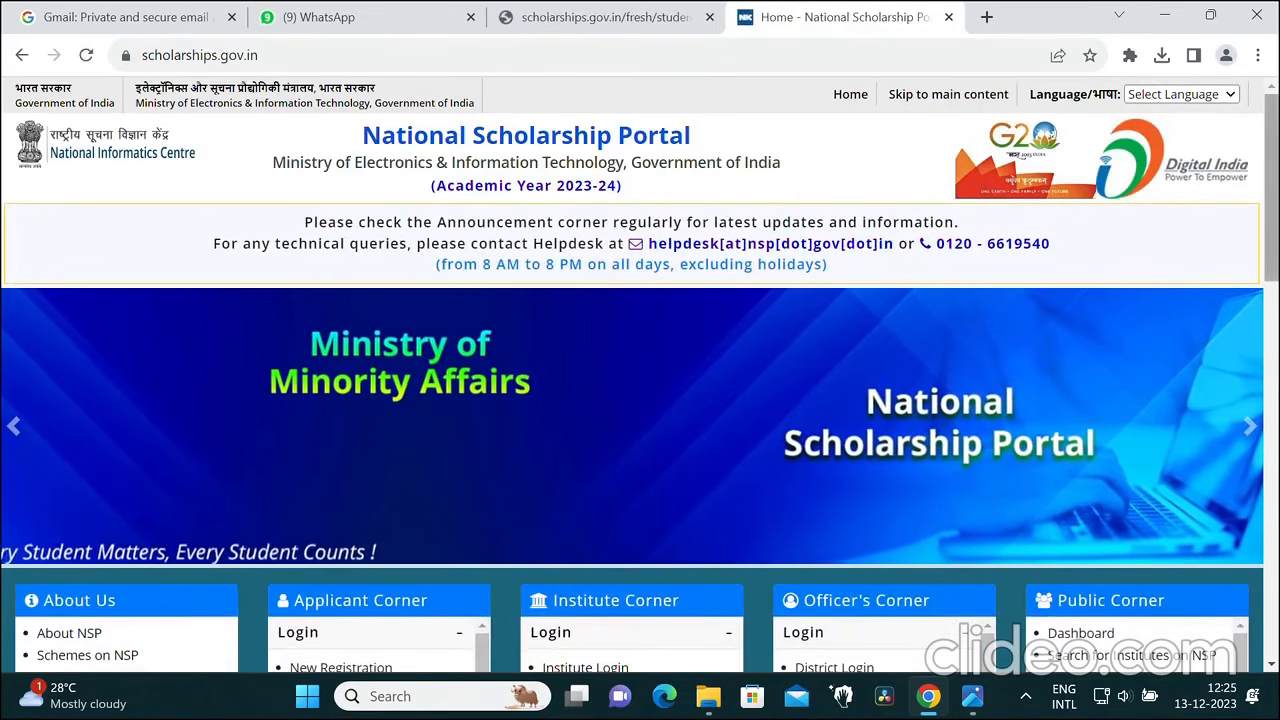
pyautogui.scroll(-5, 640, 400)
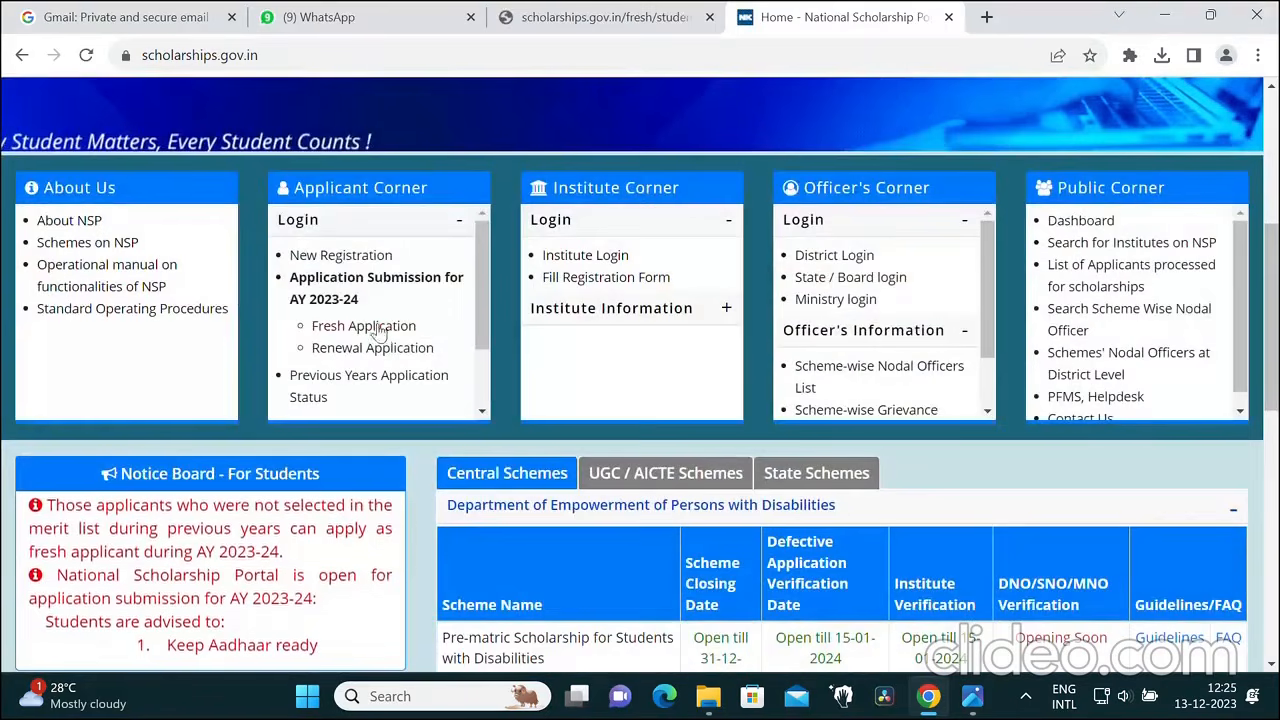
pyautogui.click(378, 333)
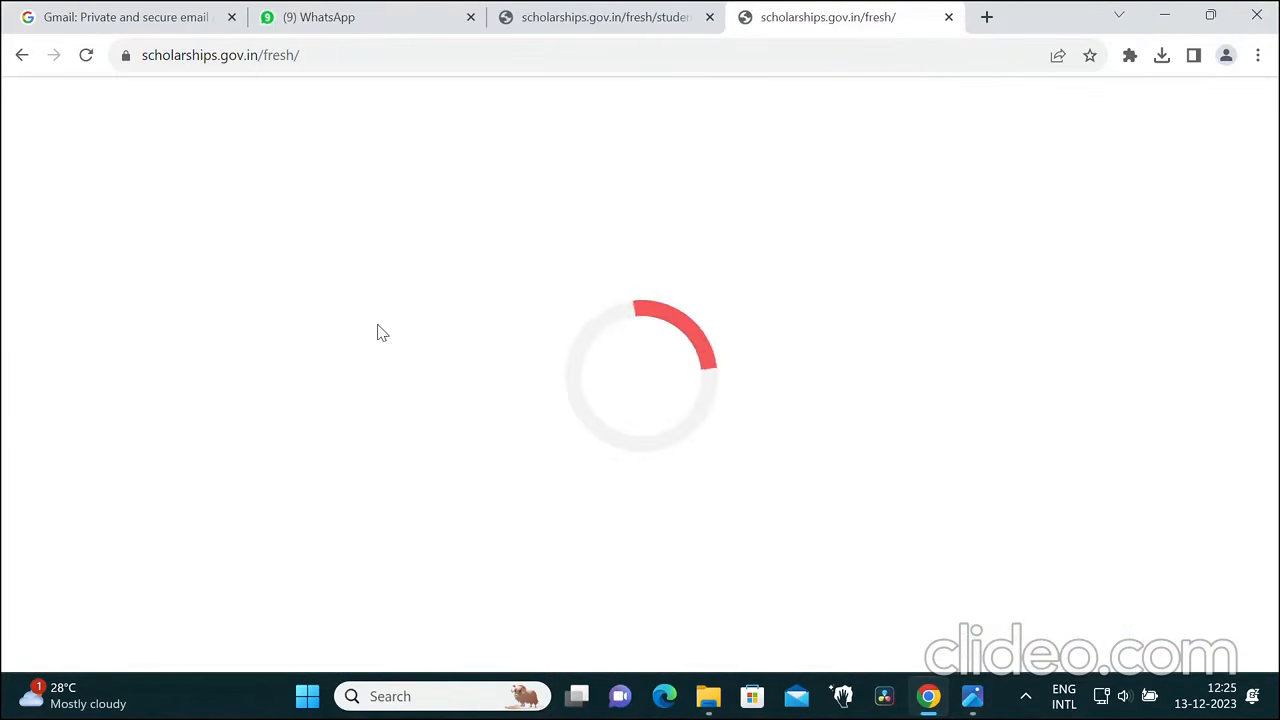
# - Log in to the fresh application account with the application ID, account password and displayed captcha
pyautogui.scroll(-1, 1177, 303)
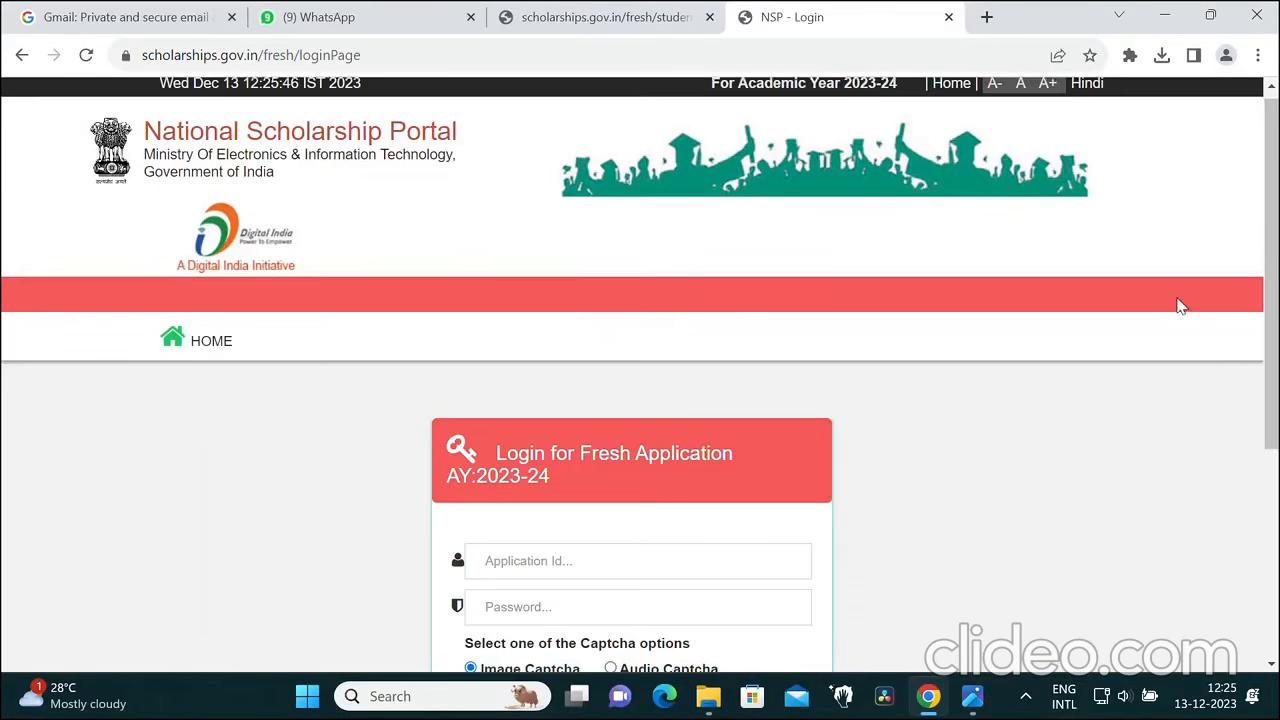
pyautogui.scroll(-3, 954, 343)
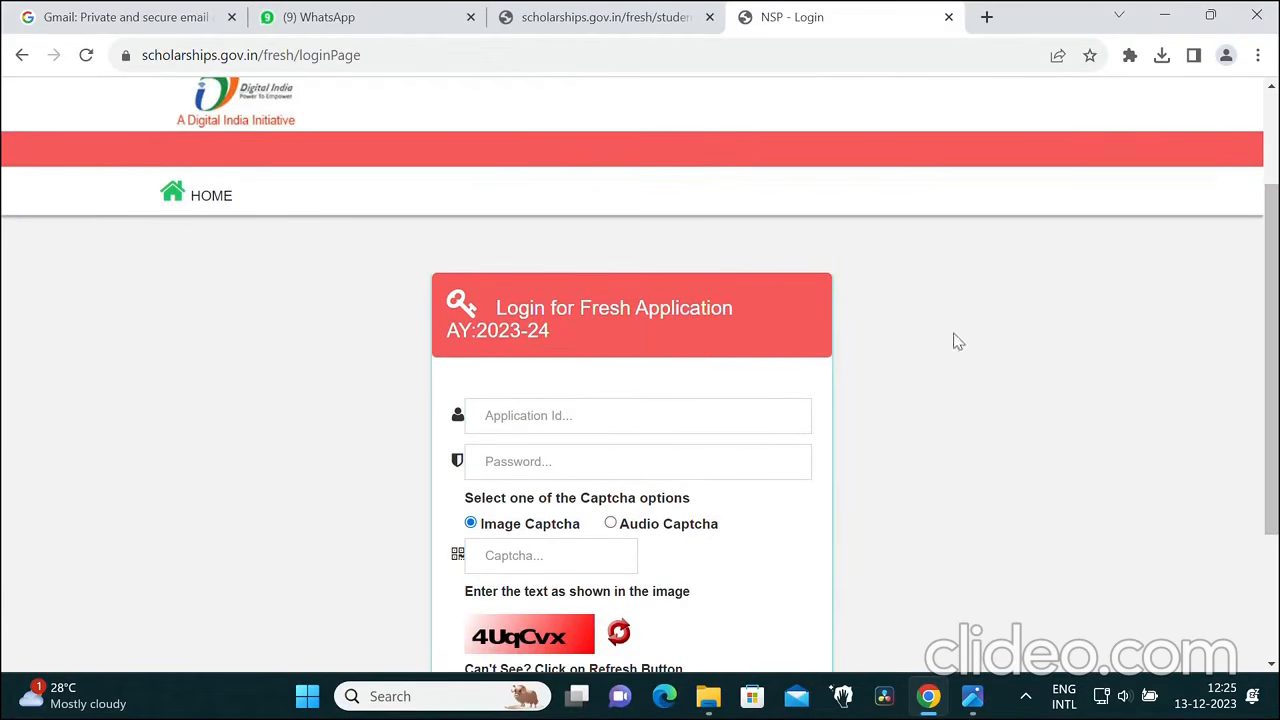
pyautogui.click(608, 417)
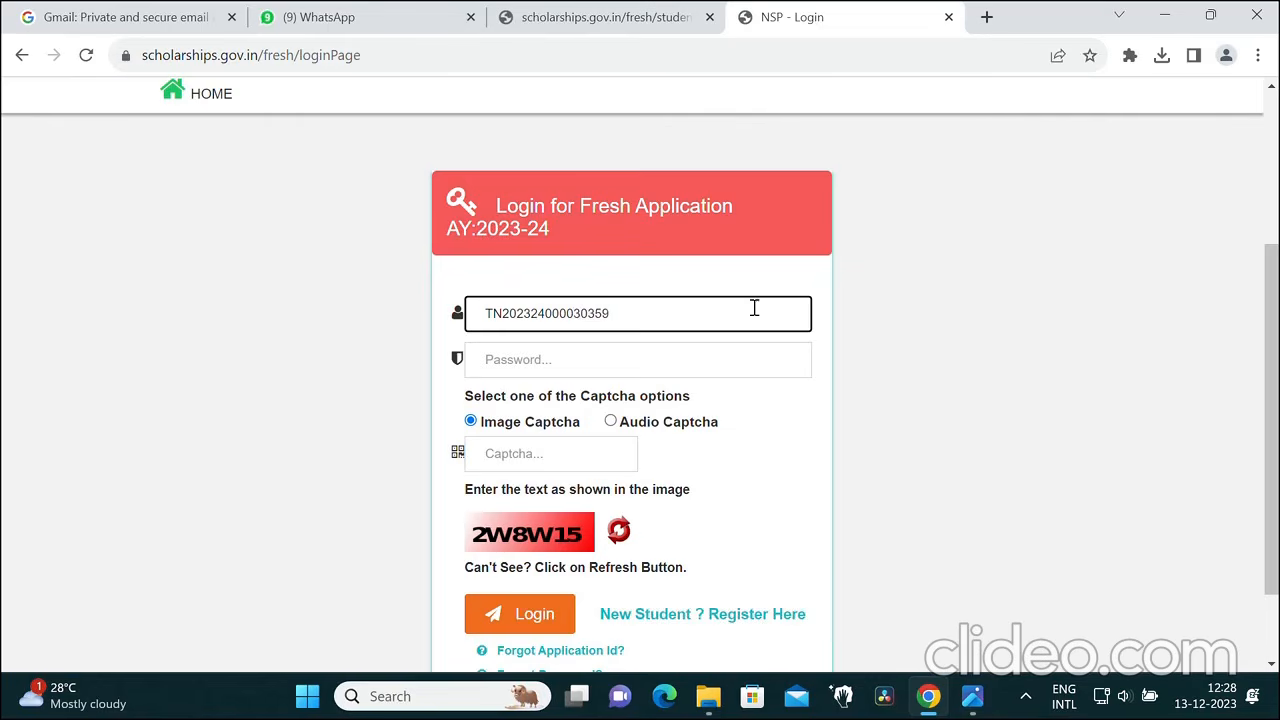
pyautogui.click(640, 356)
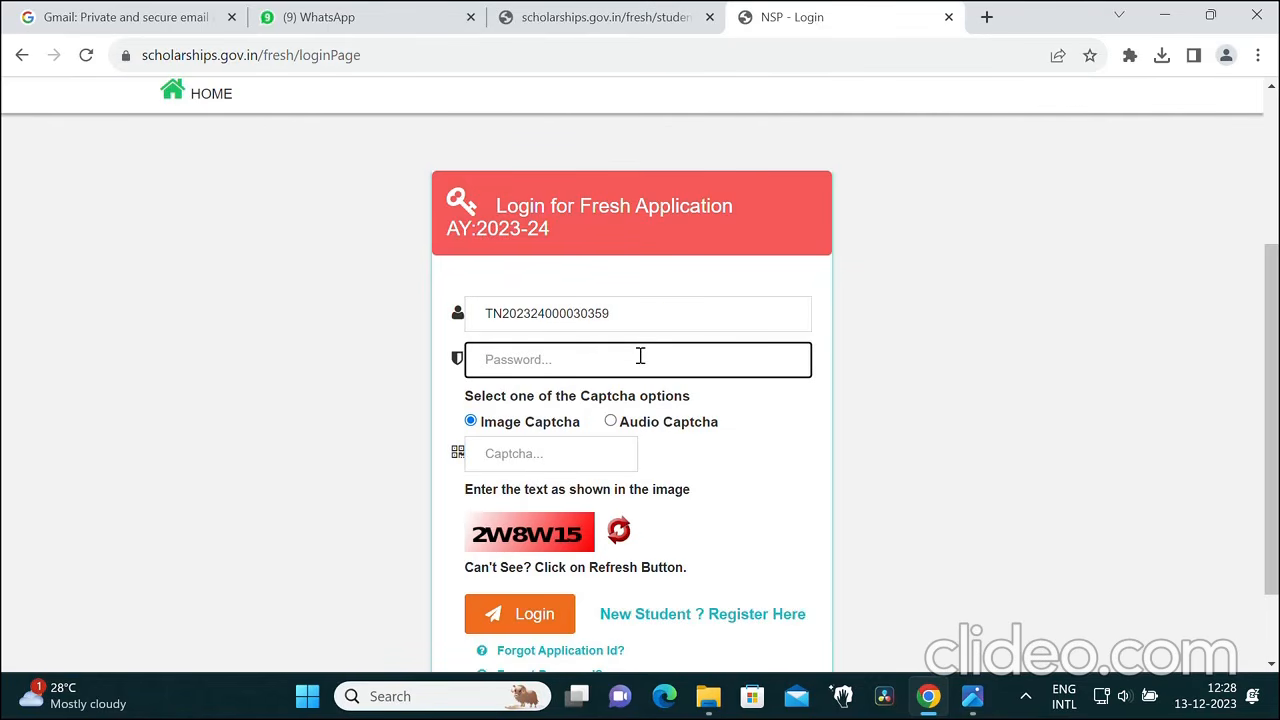
pyautogui.write('a')
pyautogui.write('*******')
pyautogui.click(538, 453)
pyautogui.write('2W8W15')
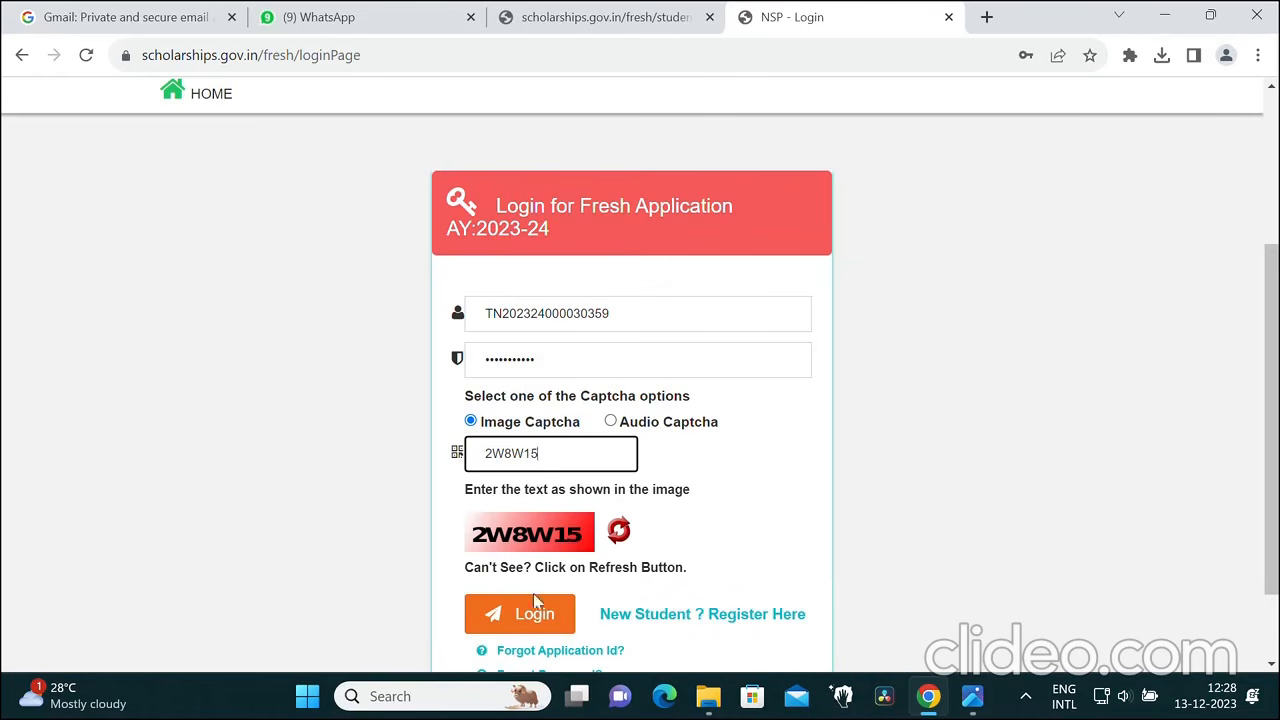
pyautogui.click(538, 622)
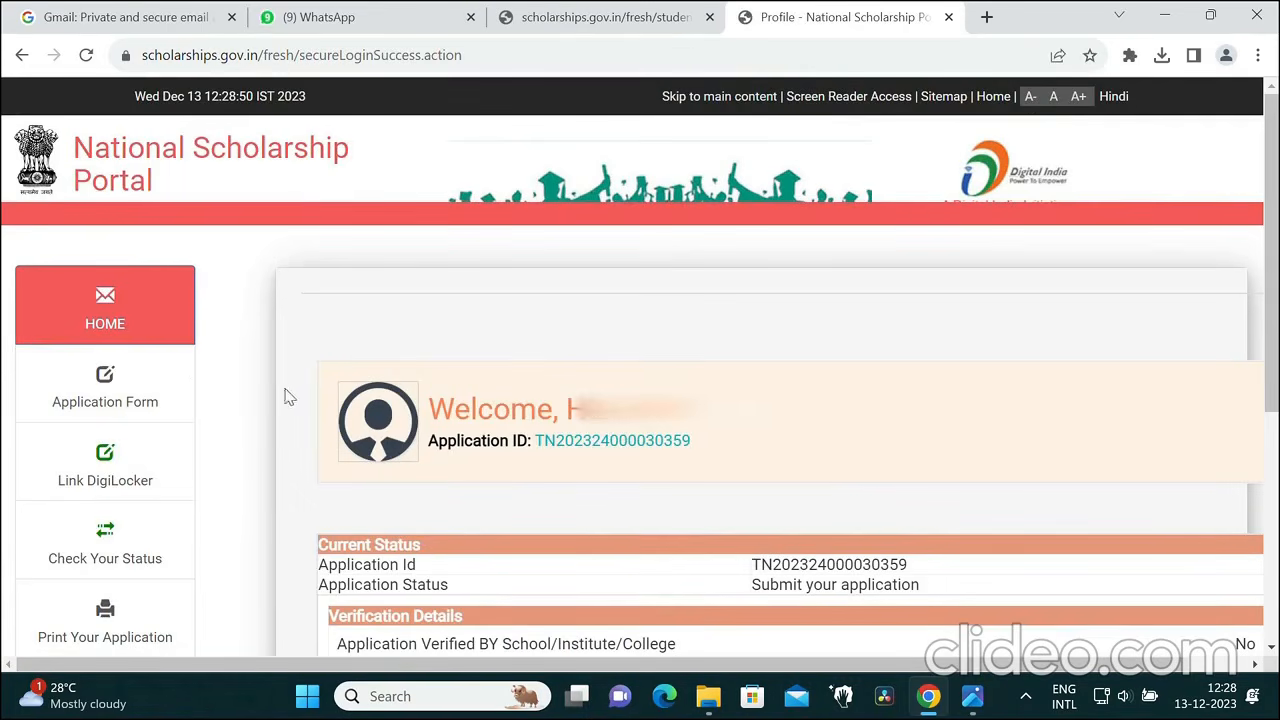
# - Reopen the Application Form from the sidebar and Save & Continue past its first page
pyautogui.click(93, 414)
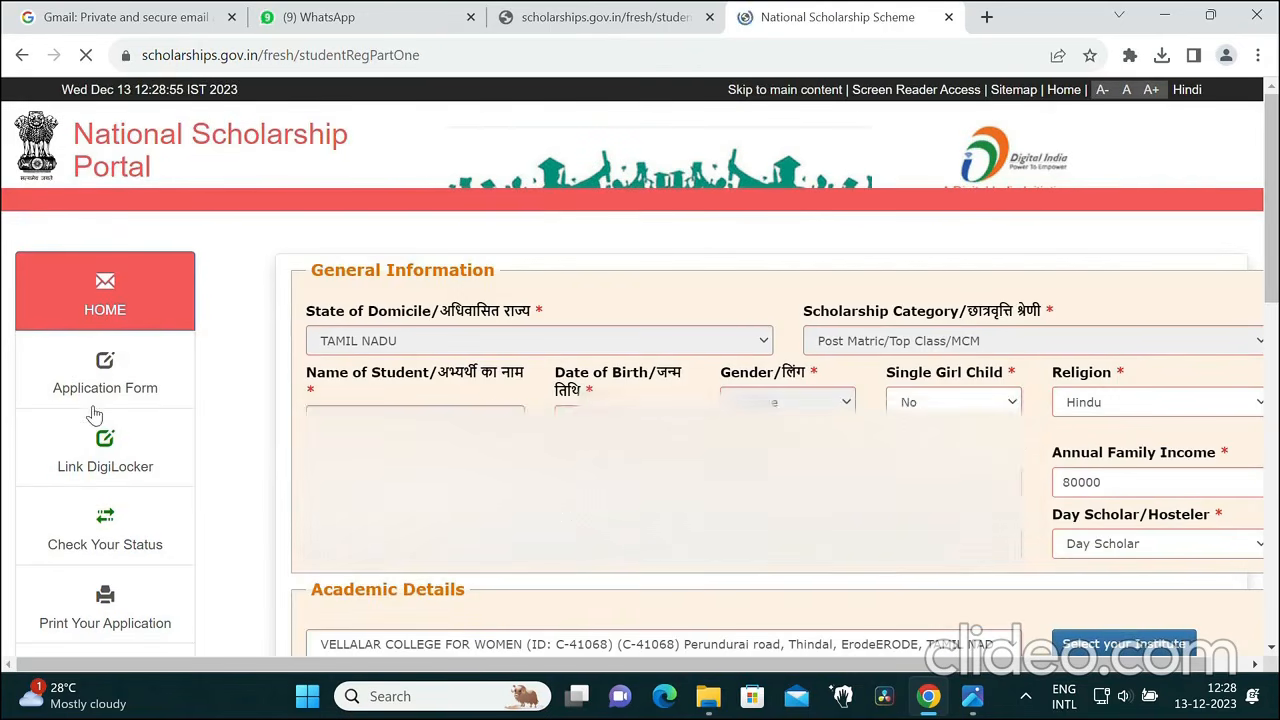
pyautogui.click(1274, 322)
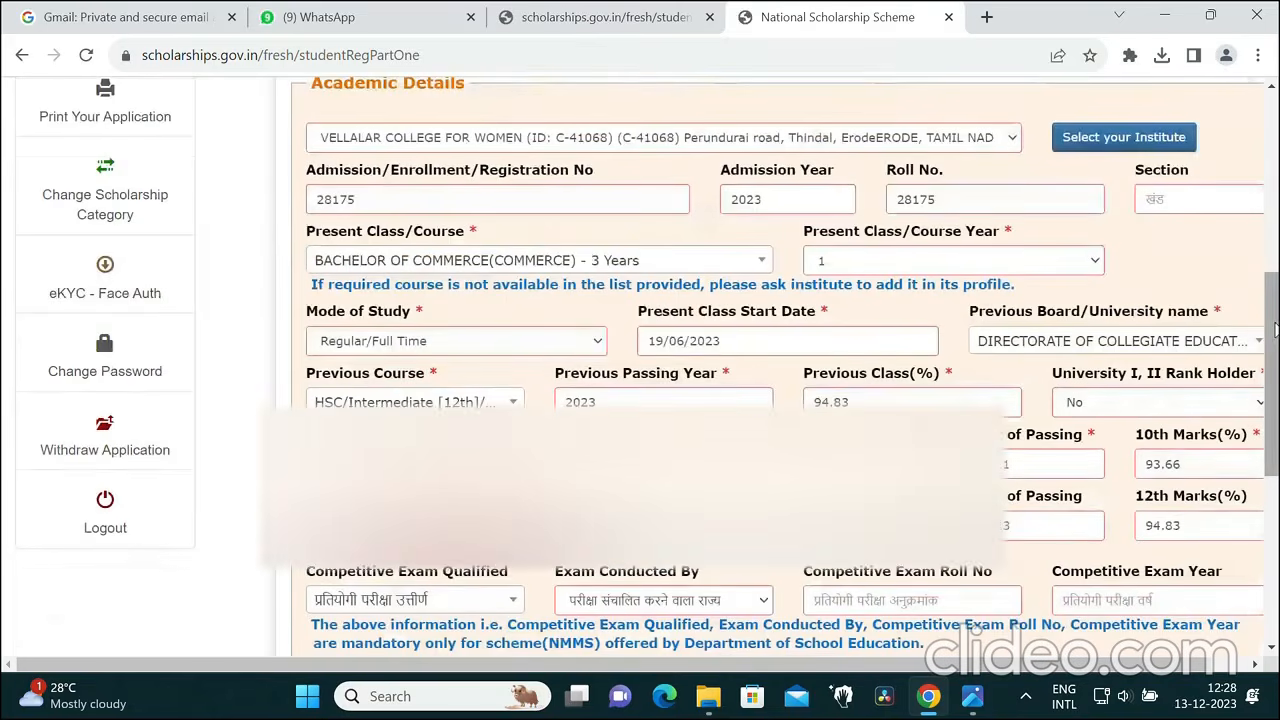
pyautogui.moveTo(1276, 322); pyautogui.dragTo(1276, 457)
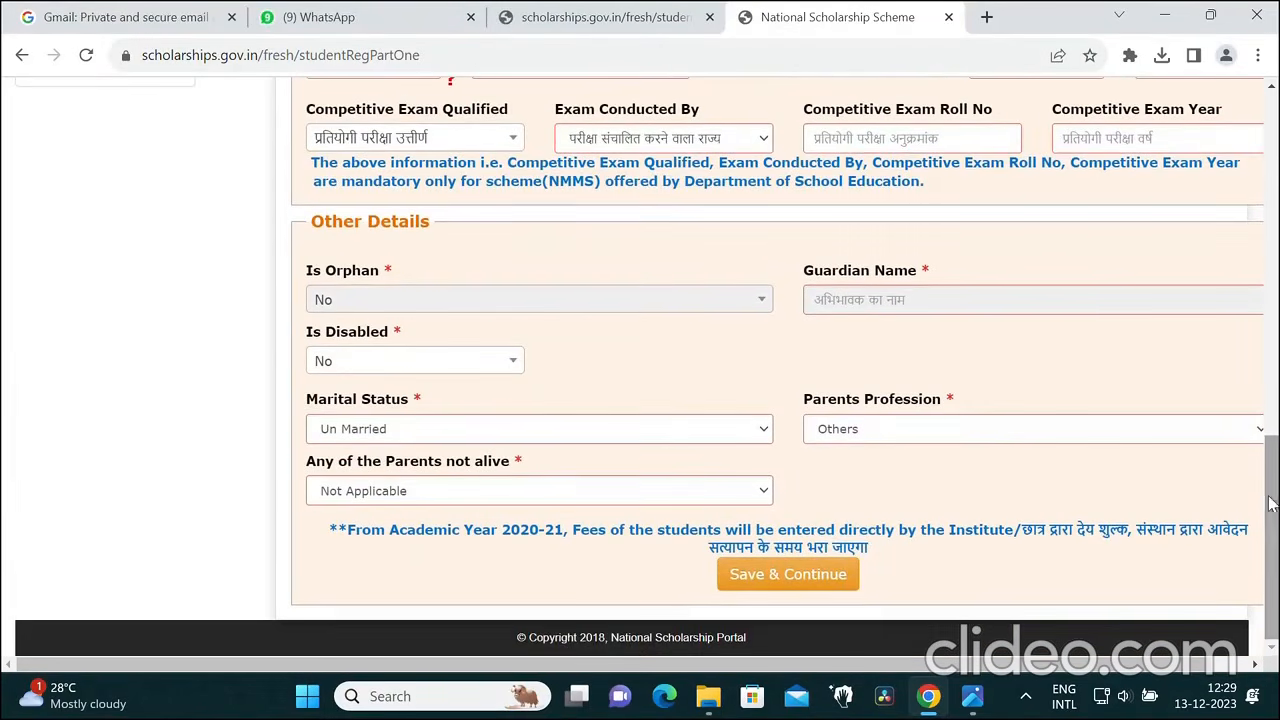
pyautogui.click(762, 574)
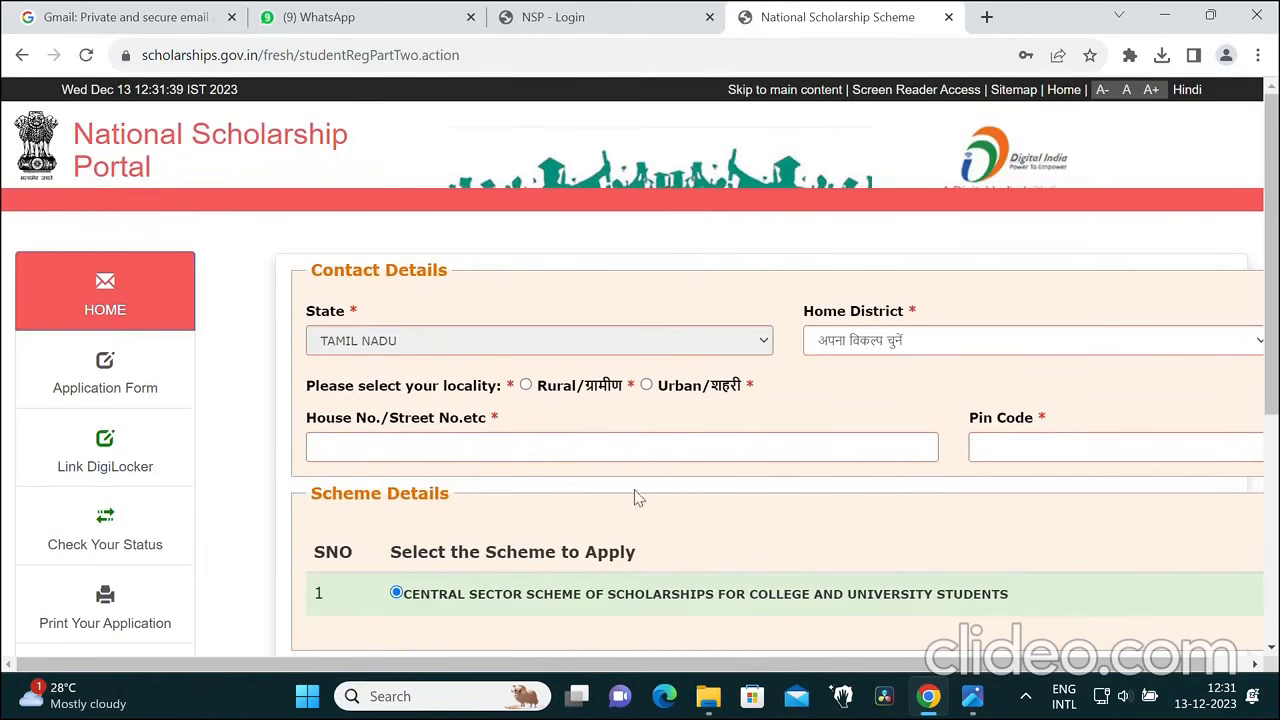
# - Set the Home District to ERODE and the locality to Urban
pyautogui.click(878, 342)
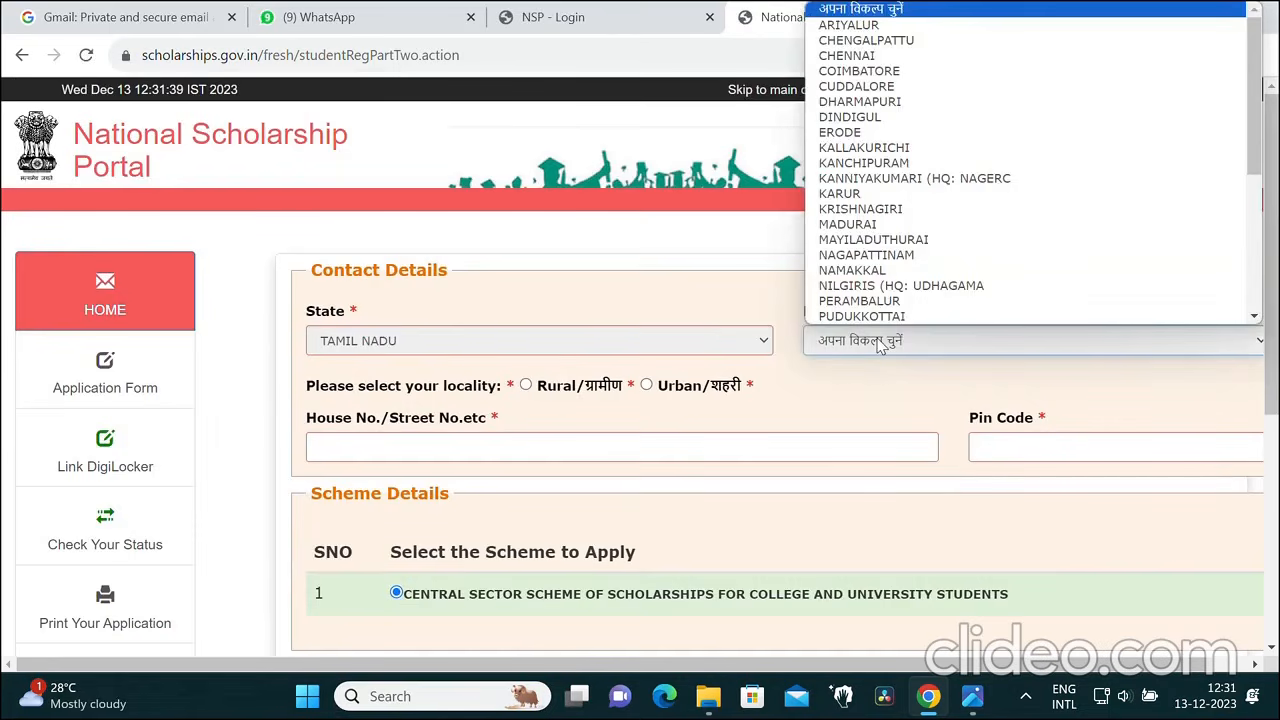
pyautogui.click(864, 133)
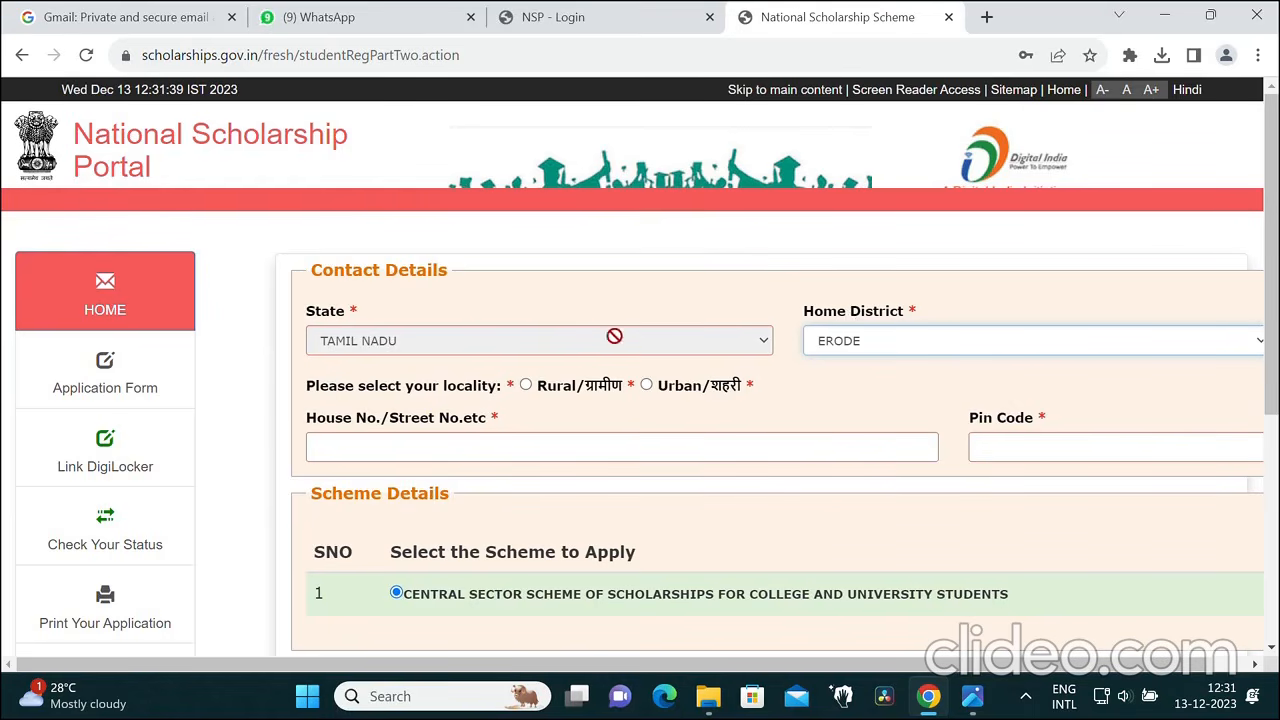
pyautogui.click(526, 388)
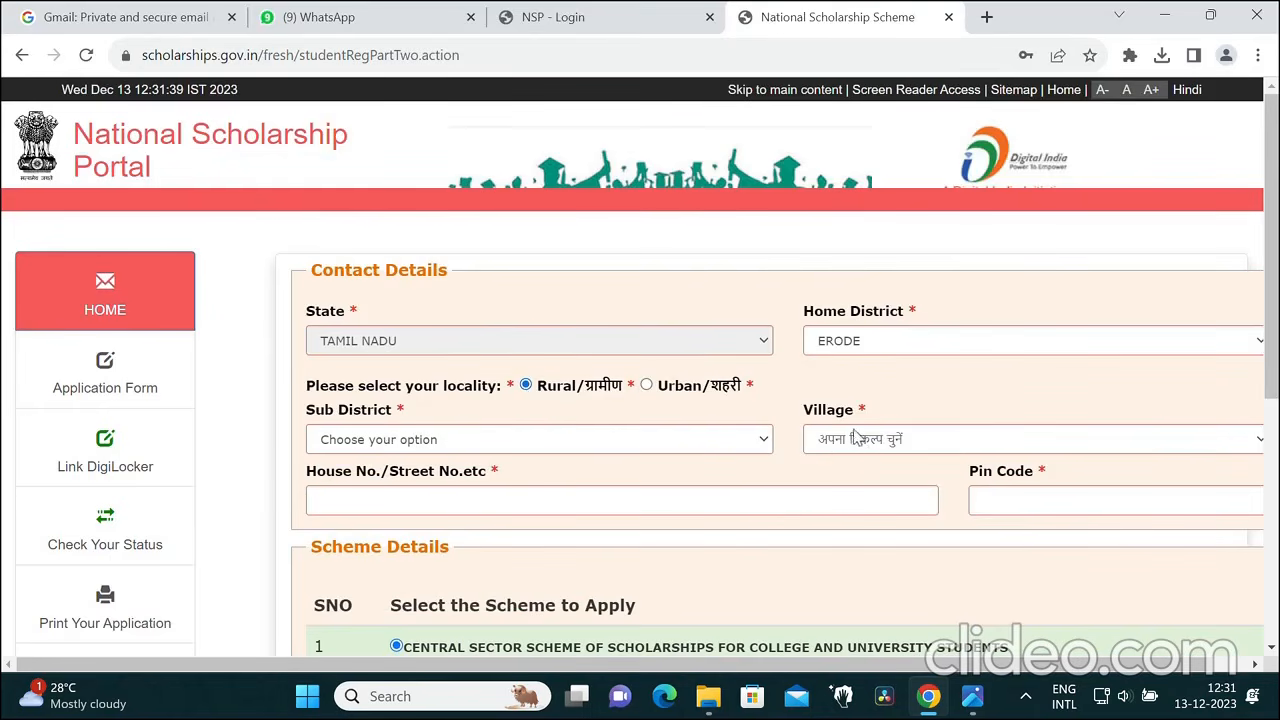
pyautogui.click(646, 387)
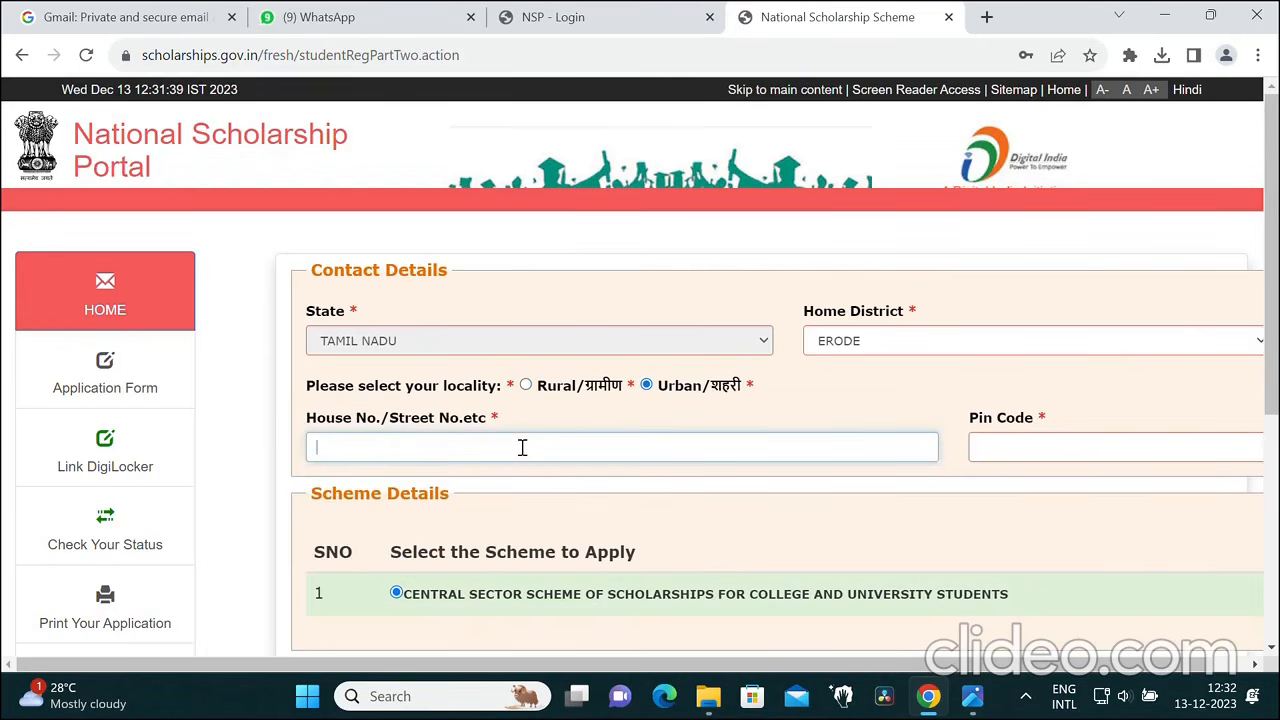
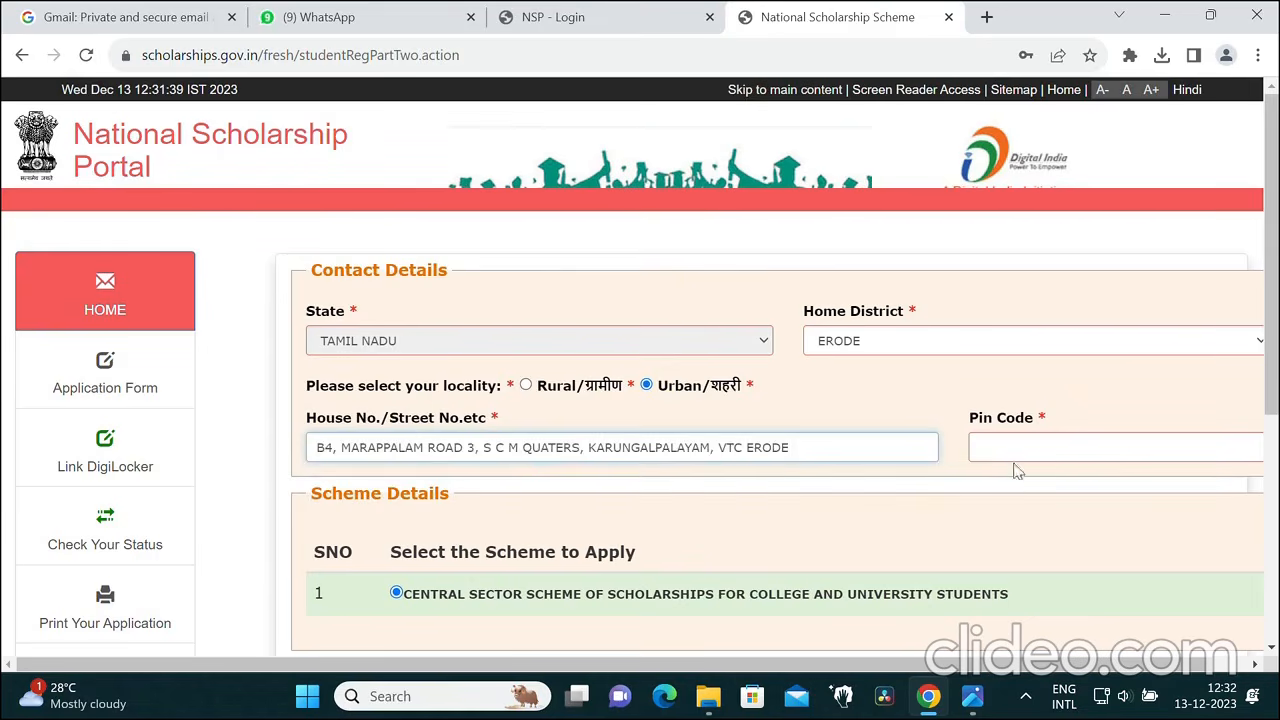
# - Paste the saved house address and enter the pin code
pyautogui.click(1017, 451)
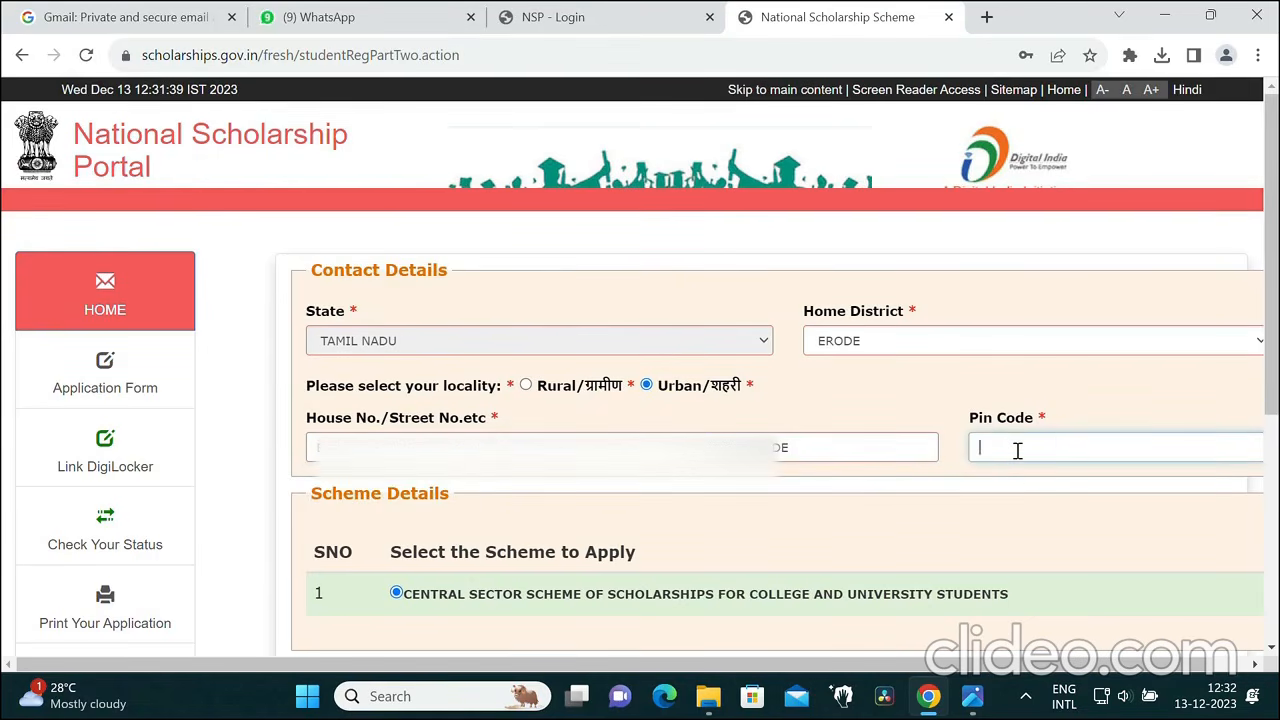
pyautogui.write('638003')
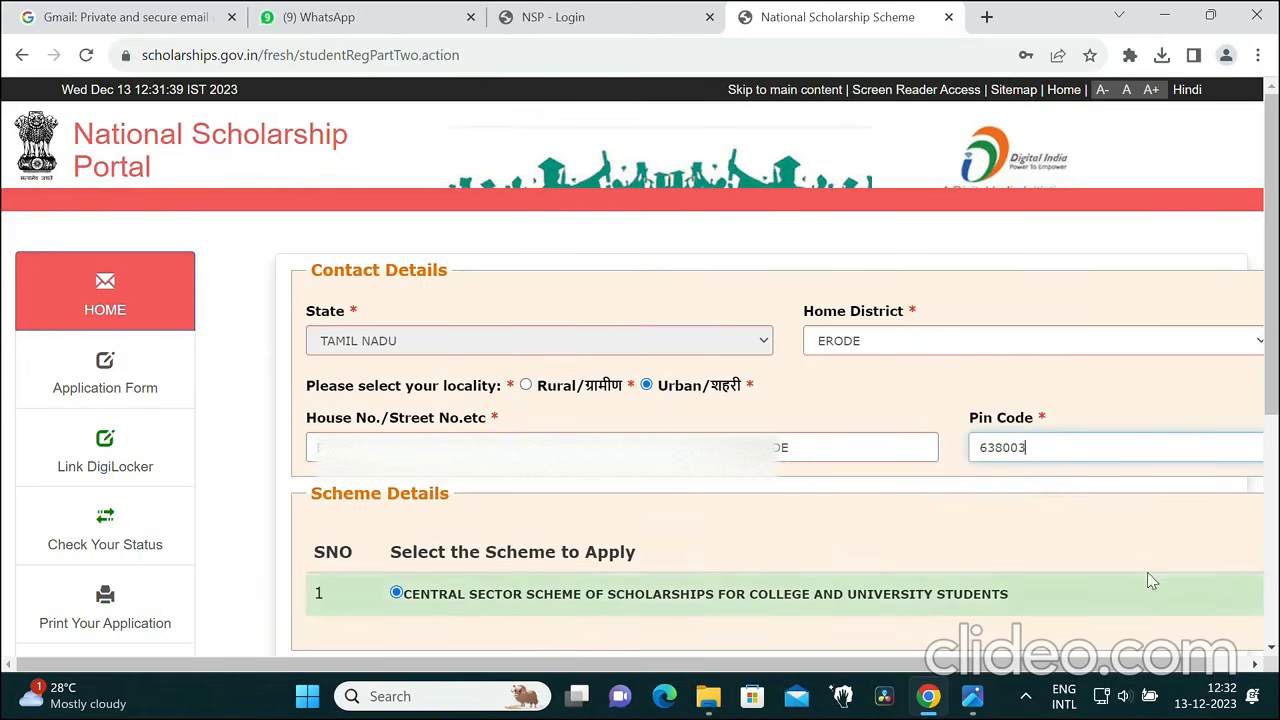
pyautogui.scroll(-4, 1149, 580)
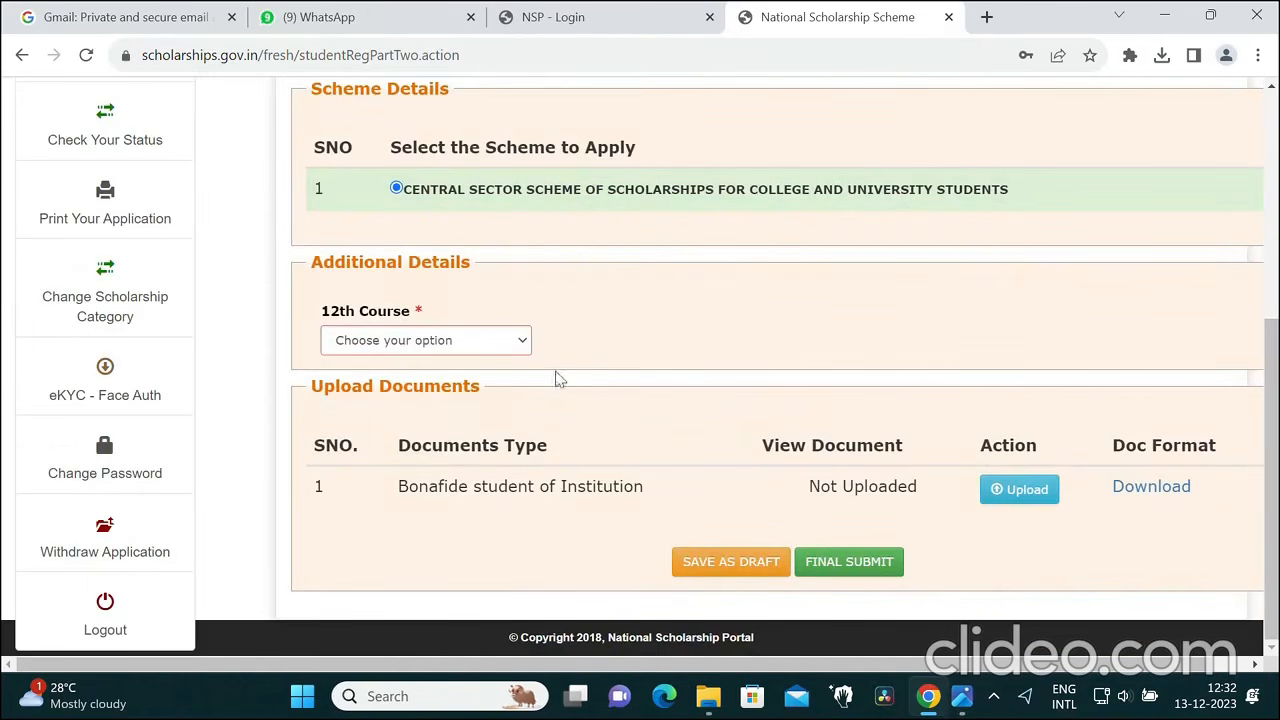
# - Keep XII-COMMERCE as the 12th course and start the Bonafide student of Institution upload
pyautogui.click(443, 341)
pyautogui.click(383, 410)
pyautogui.click(437, 341)
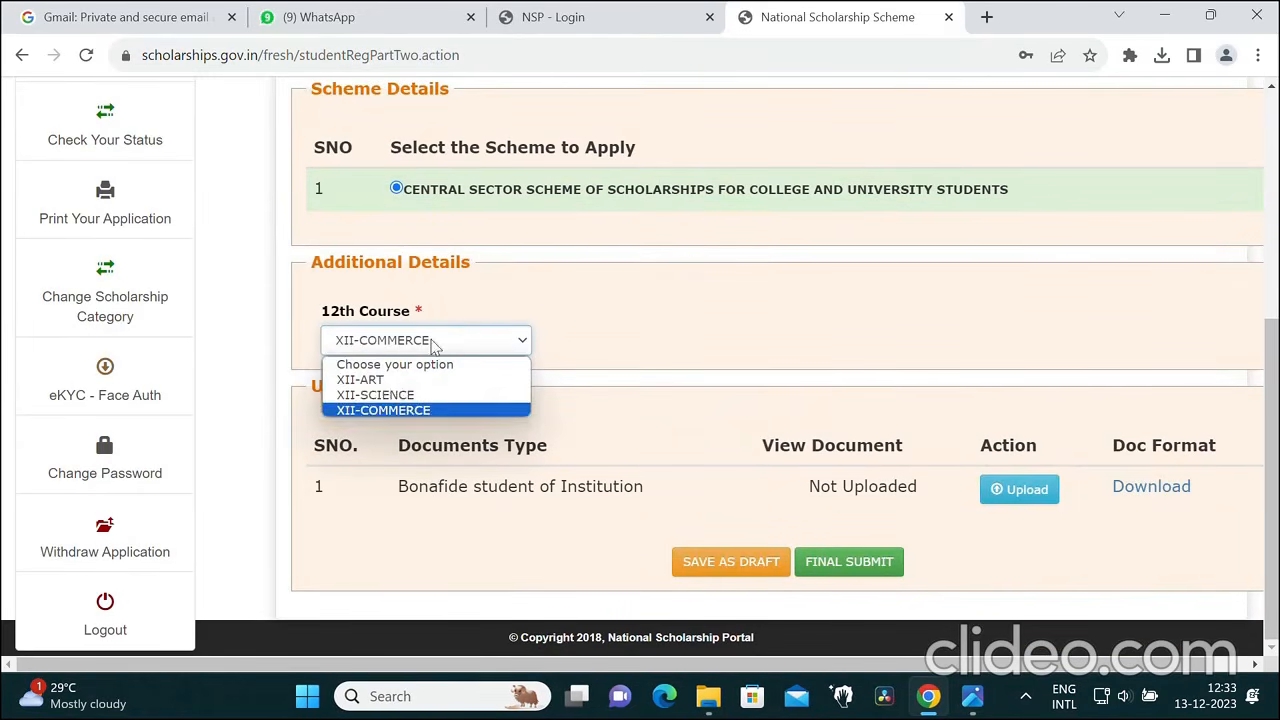
pyautogui.click(388, 410)
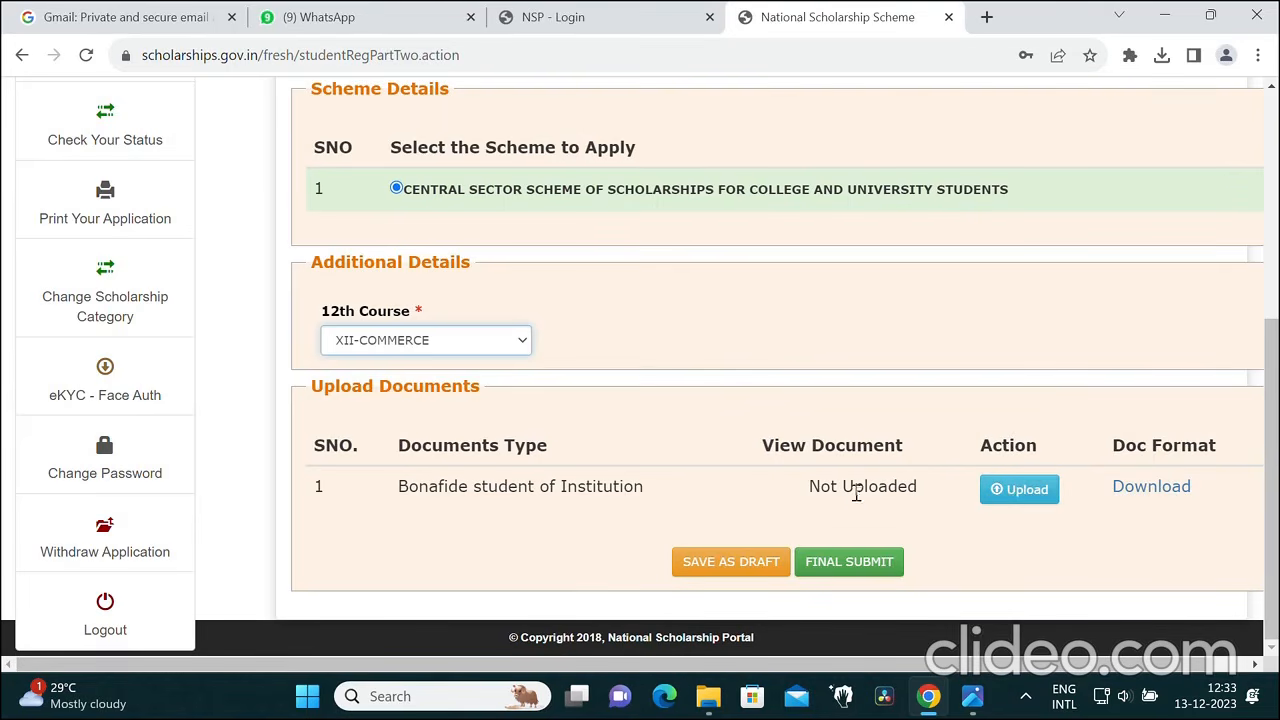
pyautogui.click(1021, 490)
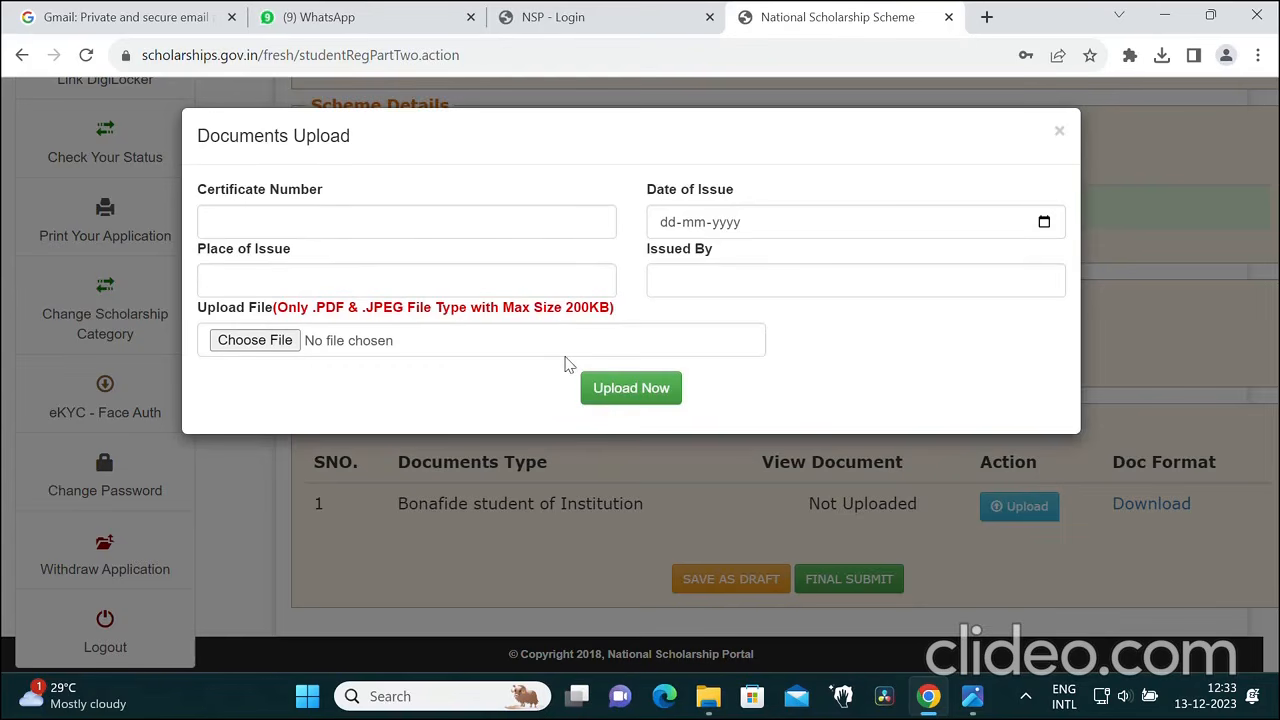
# - Enter certificate number 1, issue date 13-12-2023, place ERODE, issuer VELLALAR COLLEGE FOR WOMEN
pyautogui.click(280, 222)
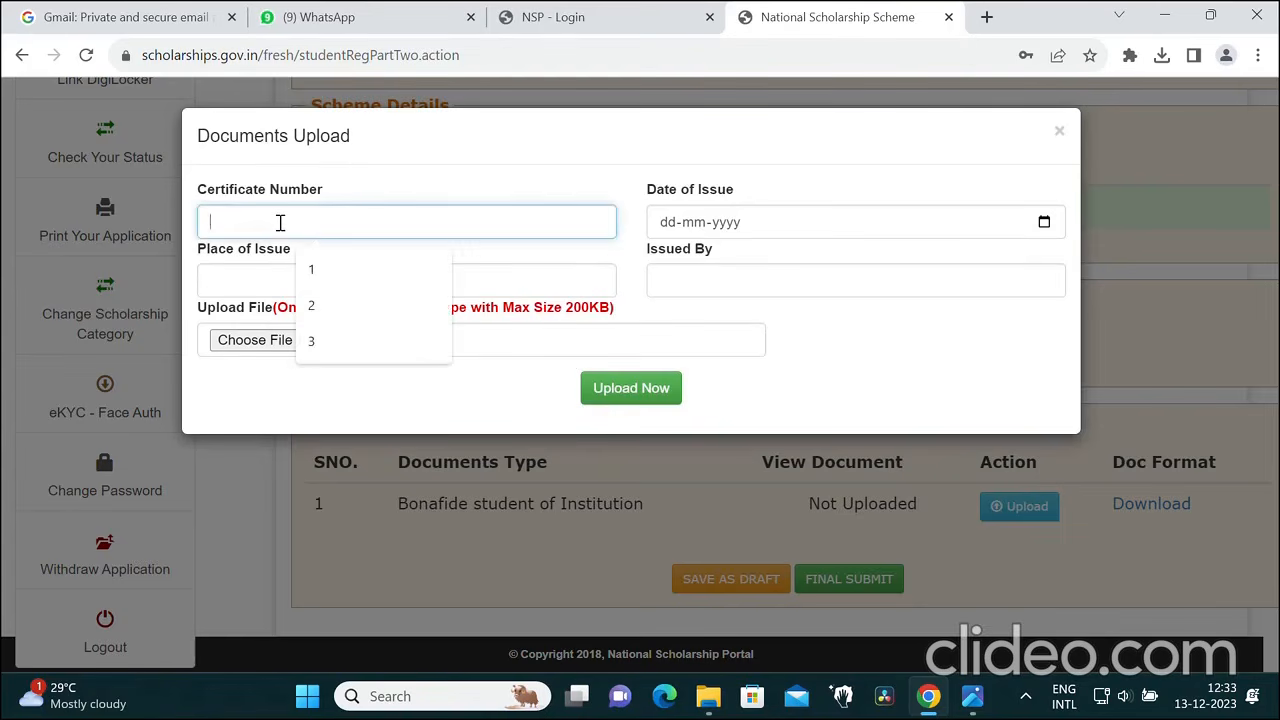
pyautogui.click(322, 268)
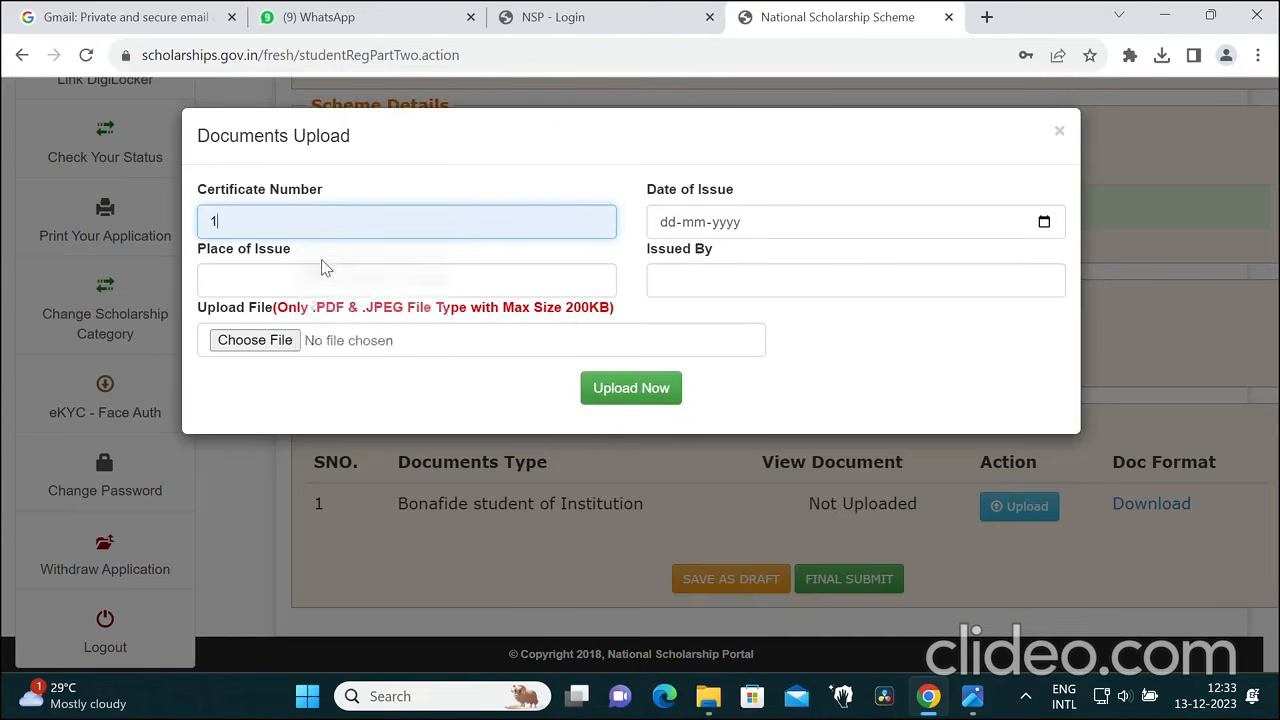
pyautogui.click(1044, 222)
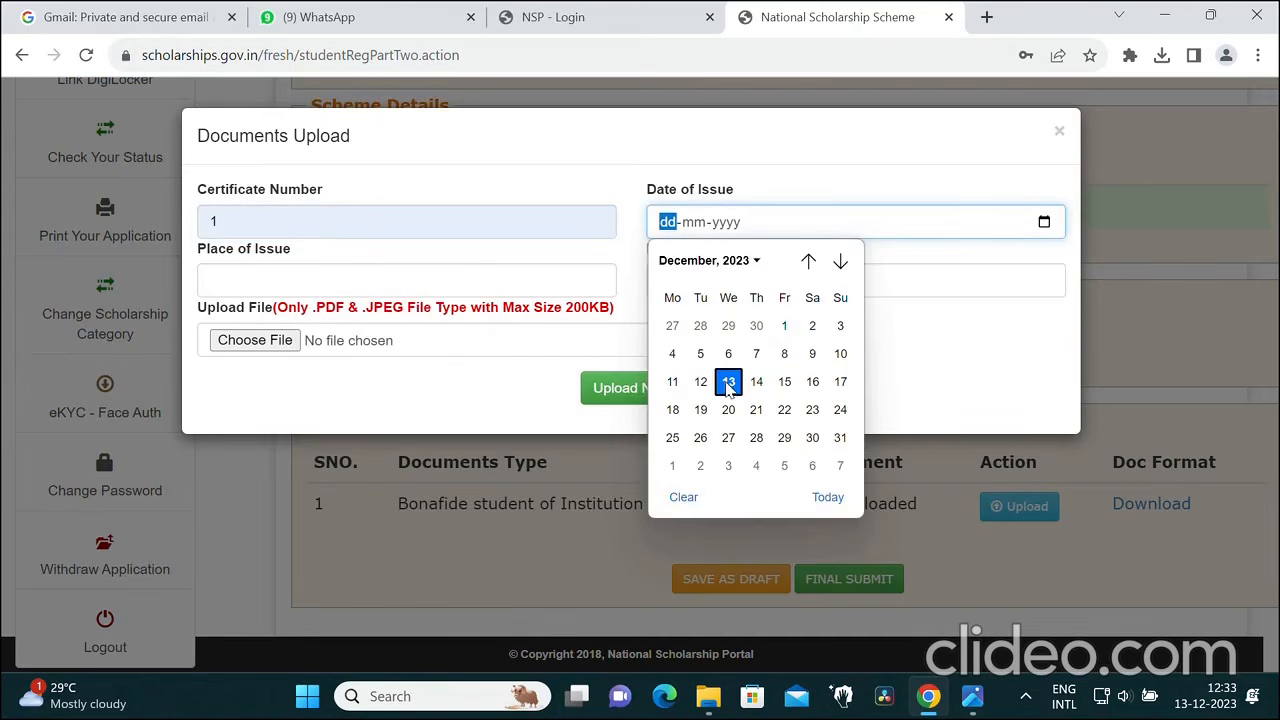
pyautogui.click(728, 383)
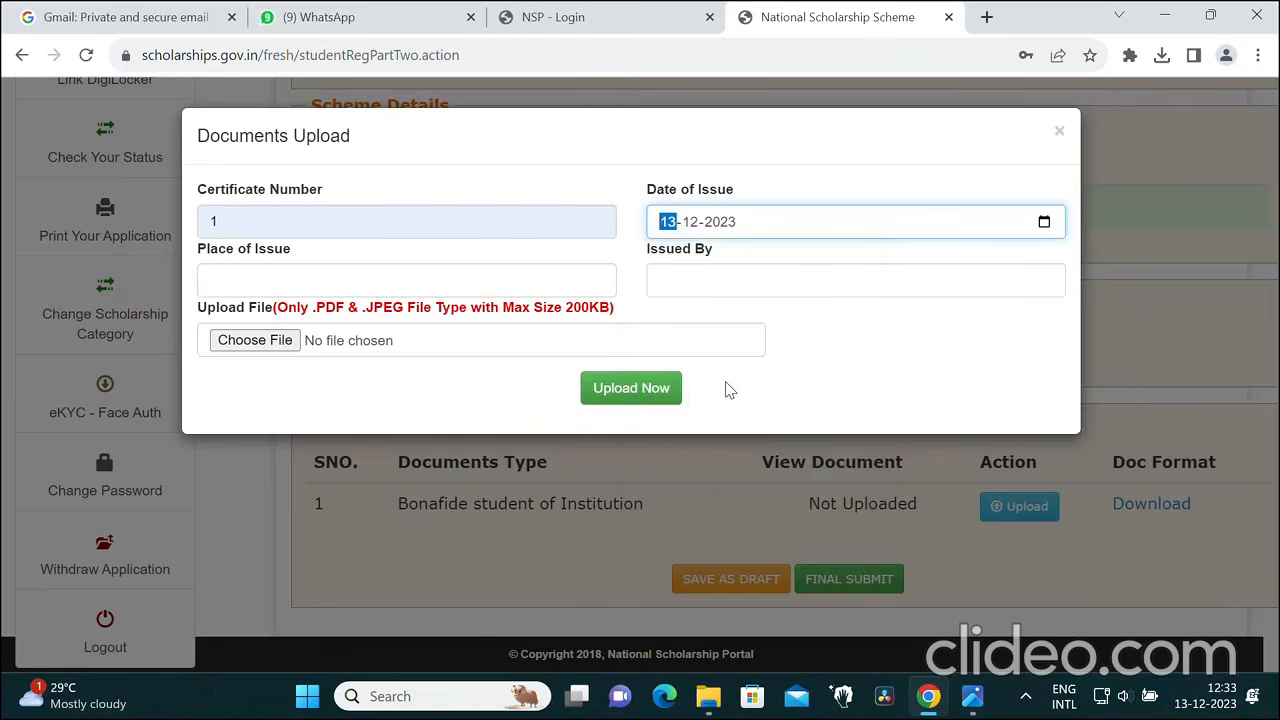
pyautogui.click(471, 267)
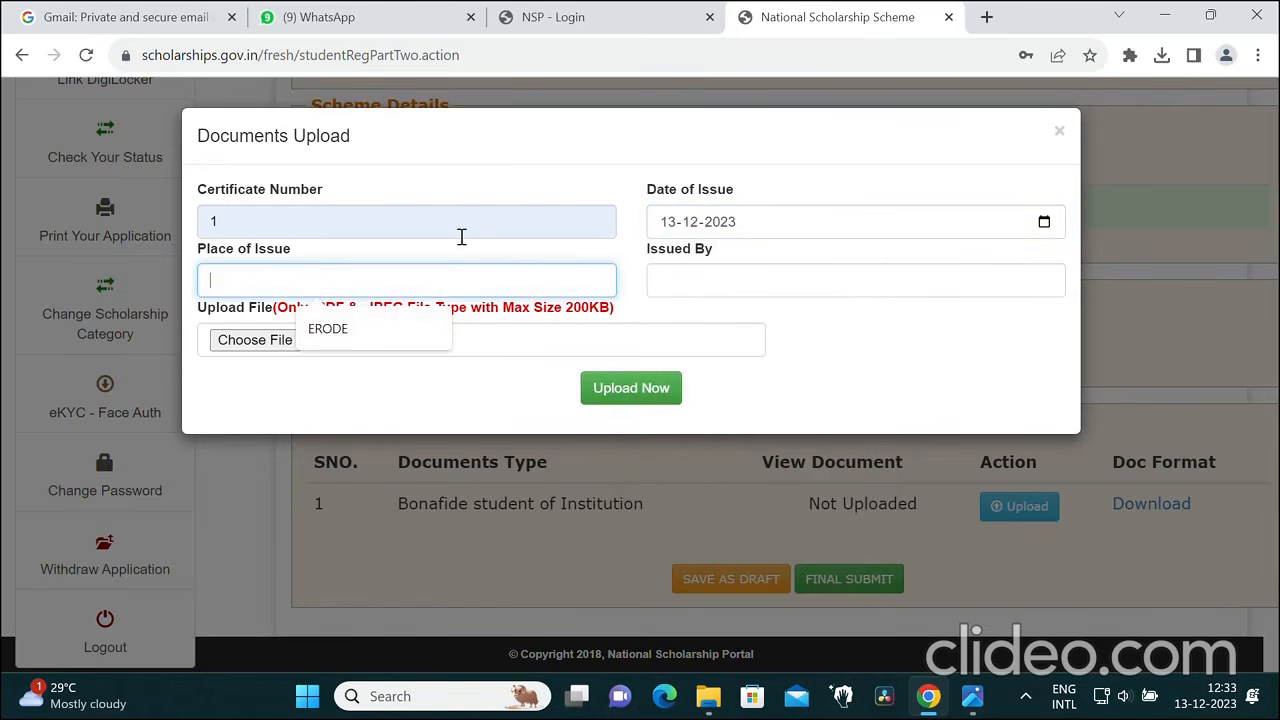
pyautogui.write('ERODE')
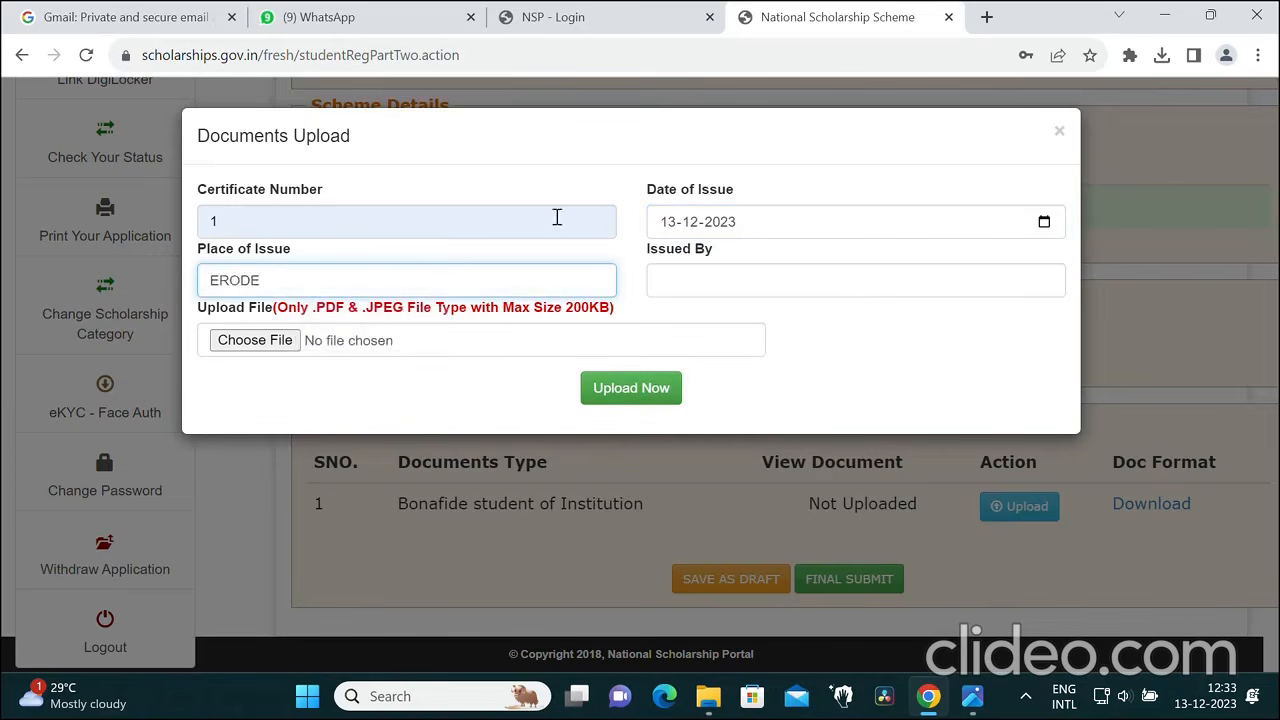
pyautogui.click(697, 284)
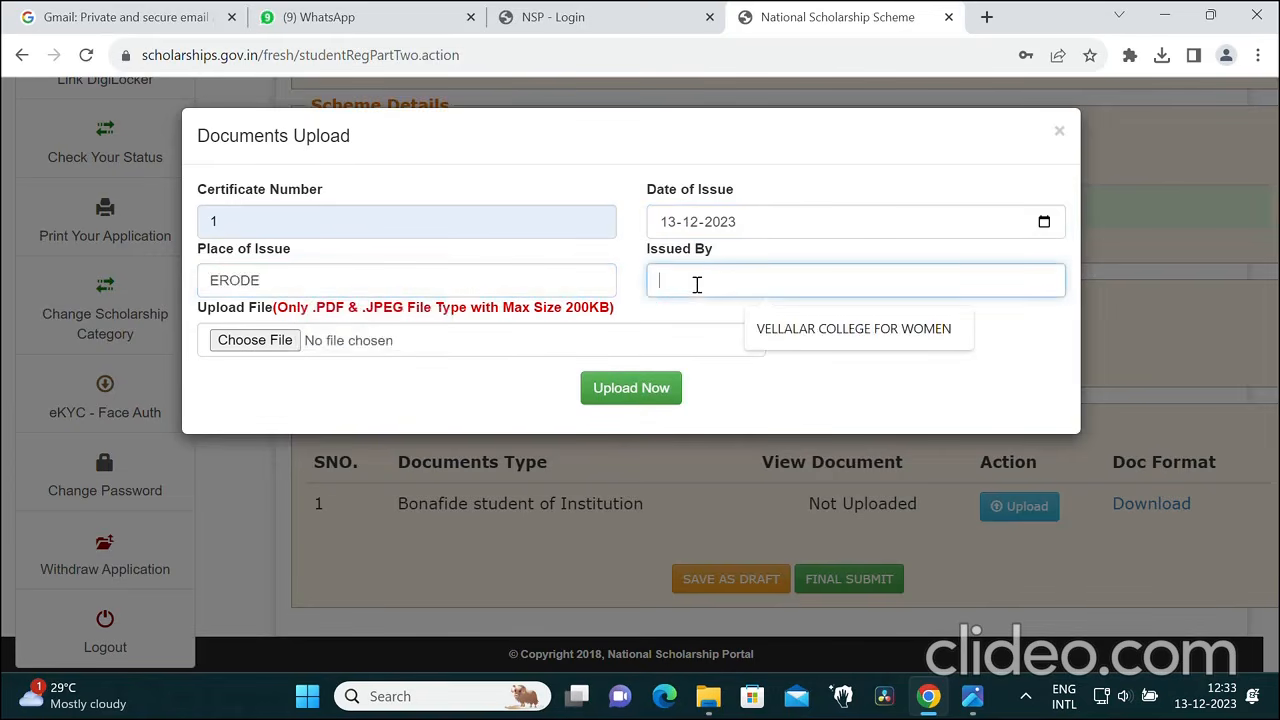
pyautogui.click(857, 330)
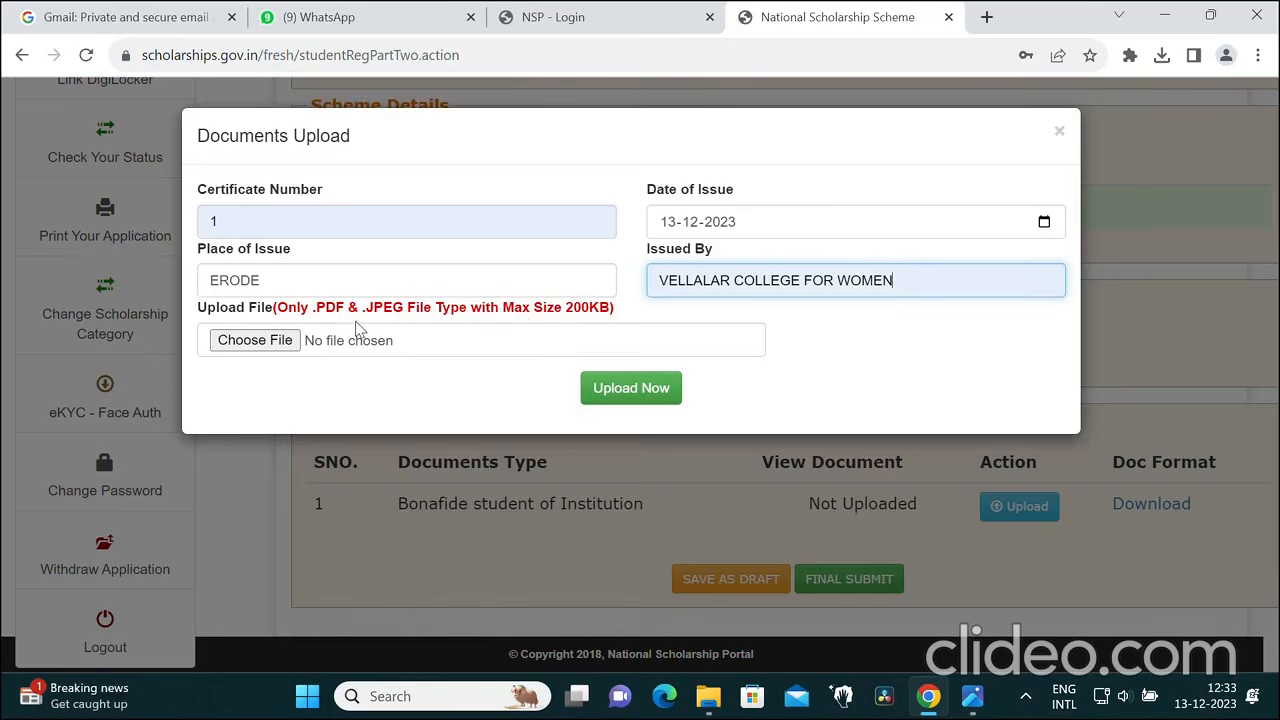
# - Attach the certificate PDF from the desktop and upload it
pyautogui.click(270, 346)
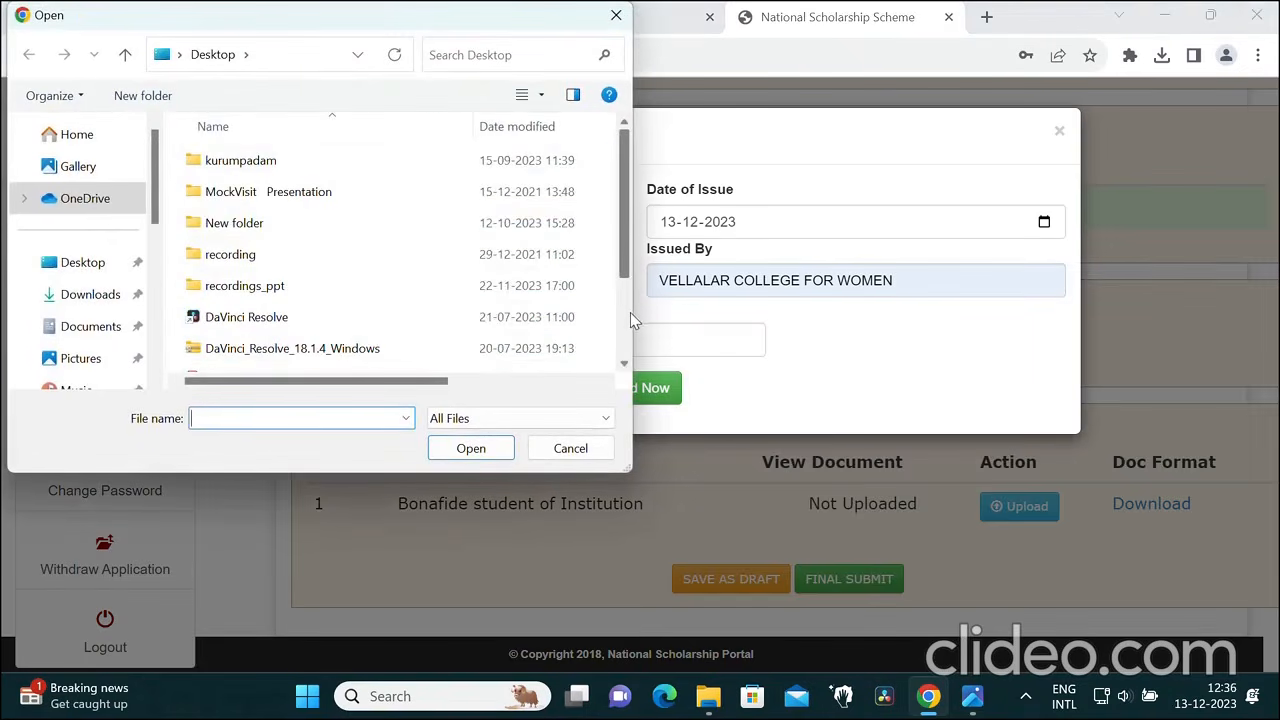
pyautogui.scroll(-2, 630, 320)
pyautogui.click(490, 272)
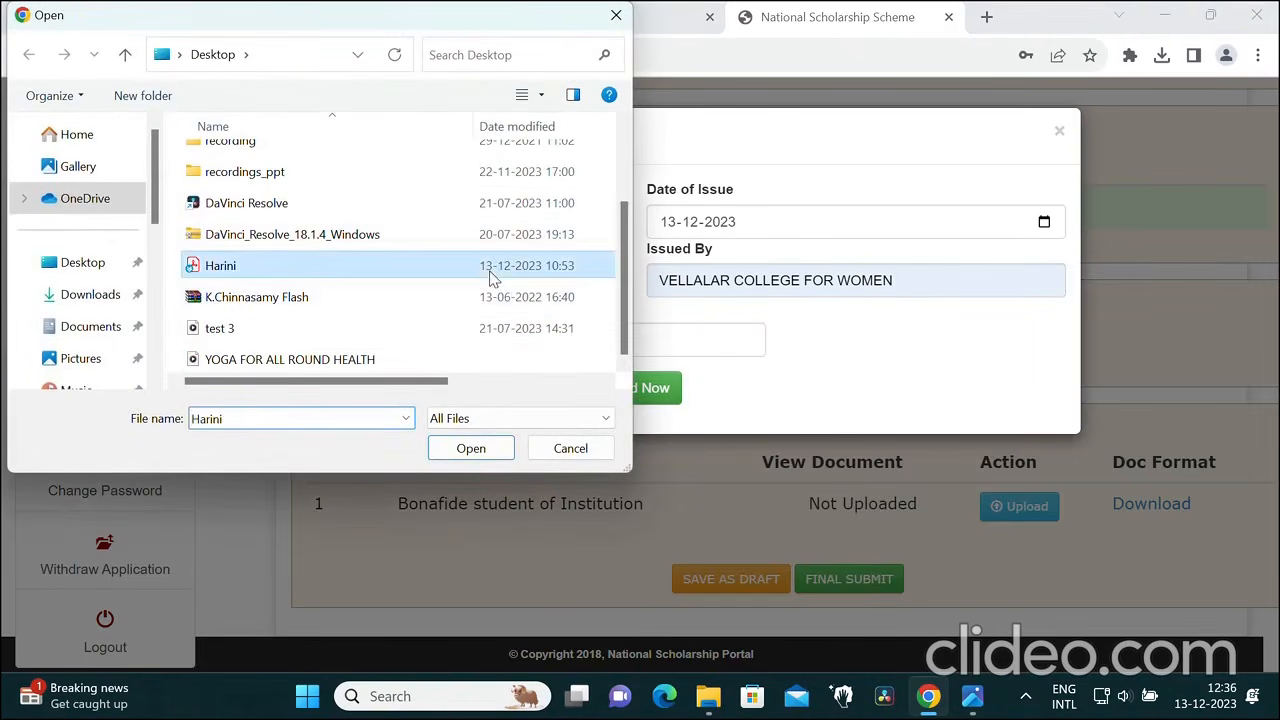
pyautogui.click(493, 449)
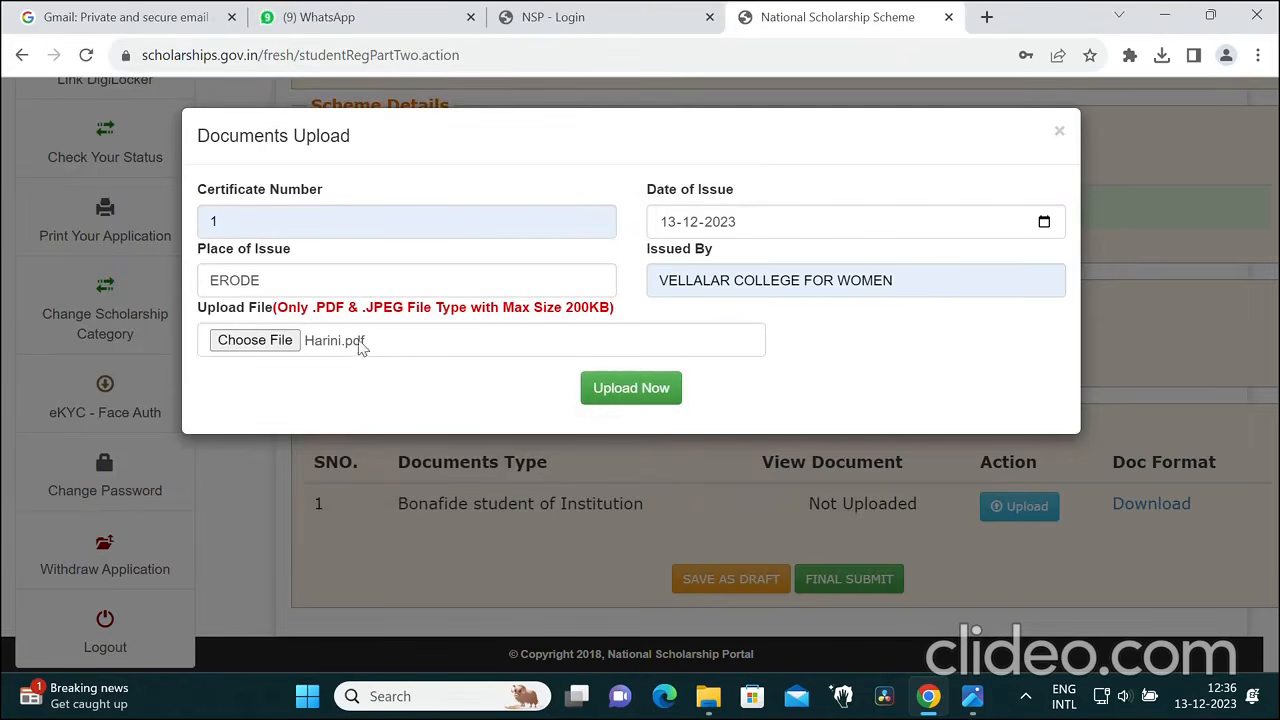
pyautogui.click(622, 393)
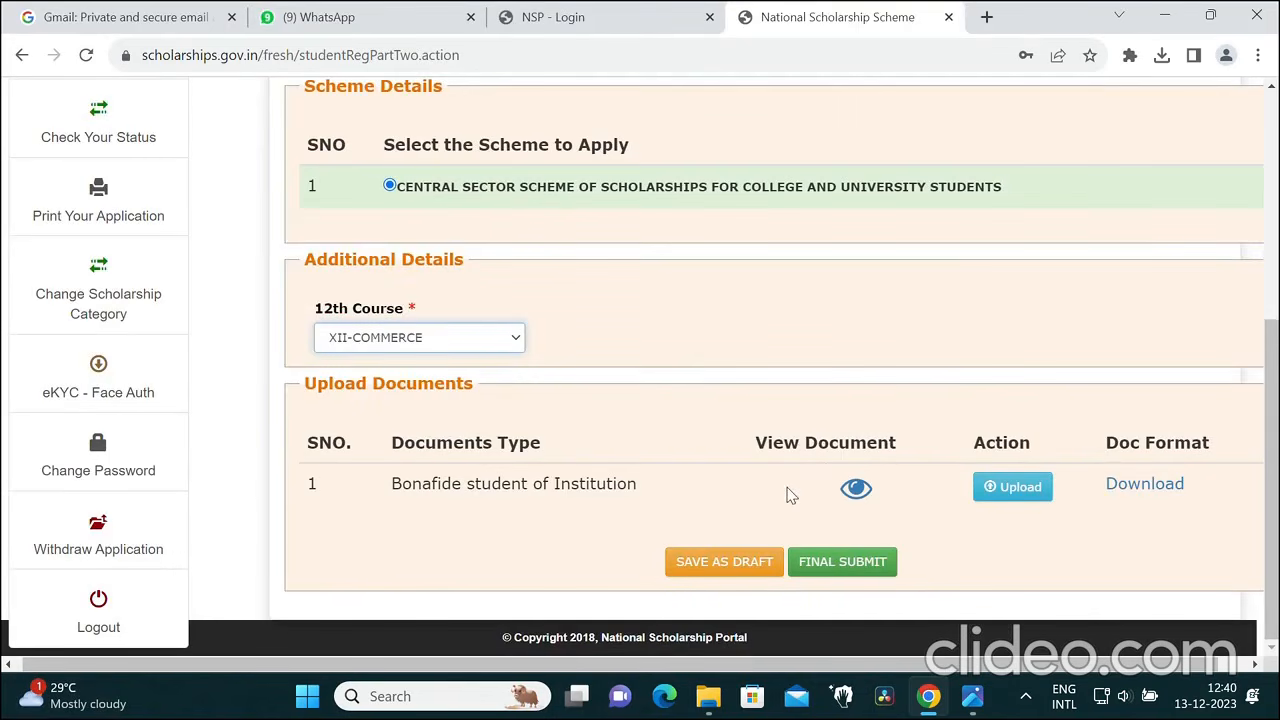
# - View the uploaded bonafide certificate PDF in a new tab, then return to the scholarship application tab
pyautogui.click(864, 496)
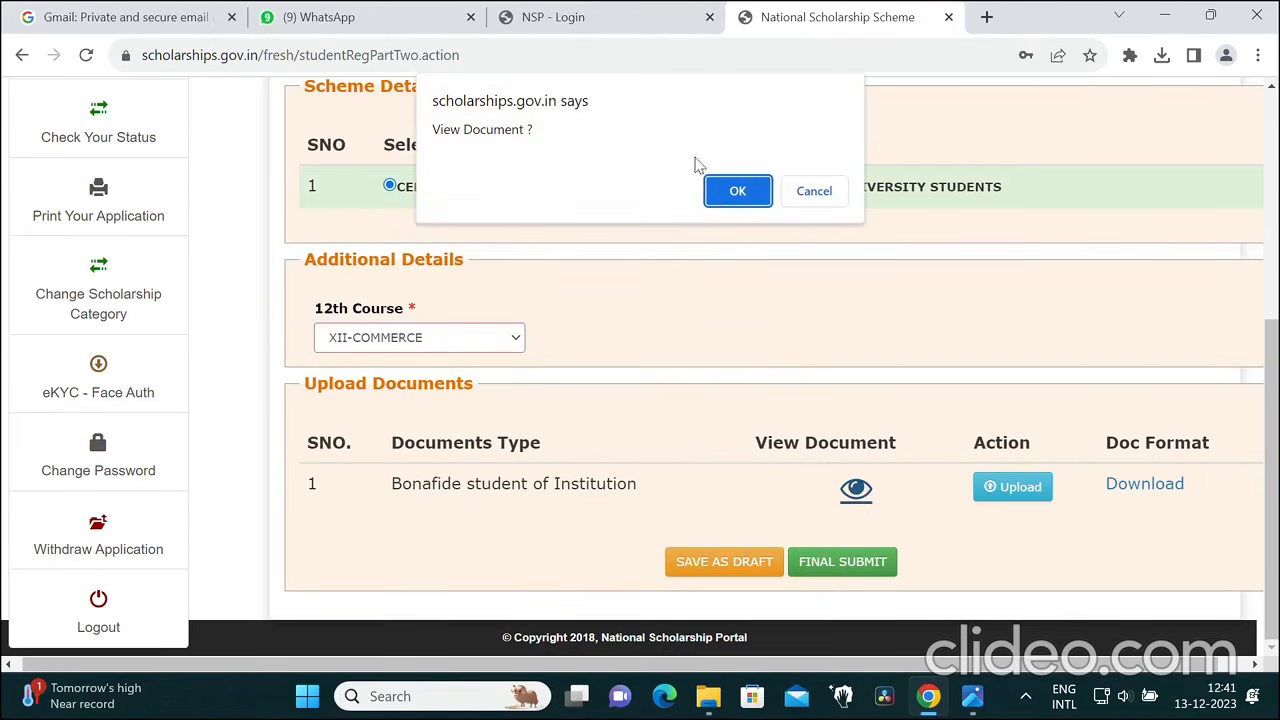
pyautogui.click(742, 197)
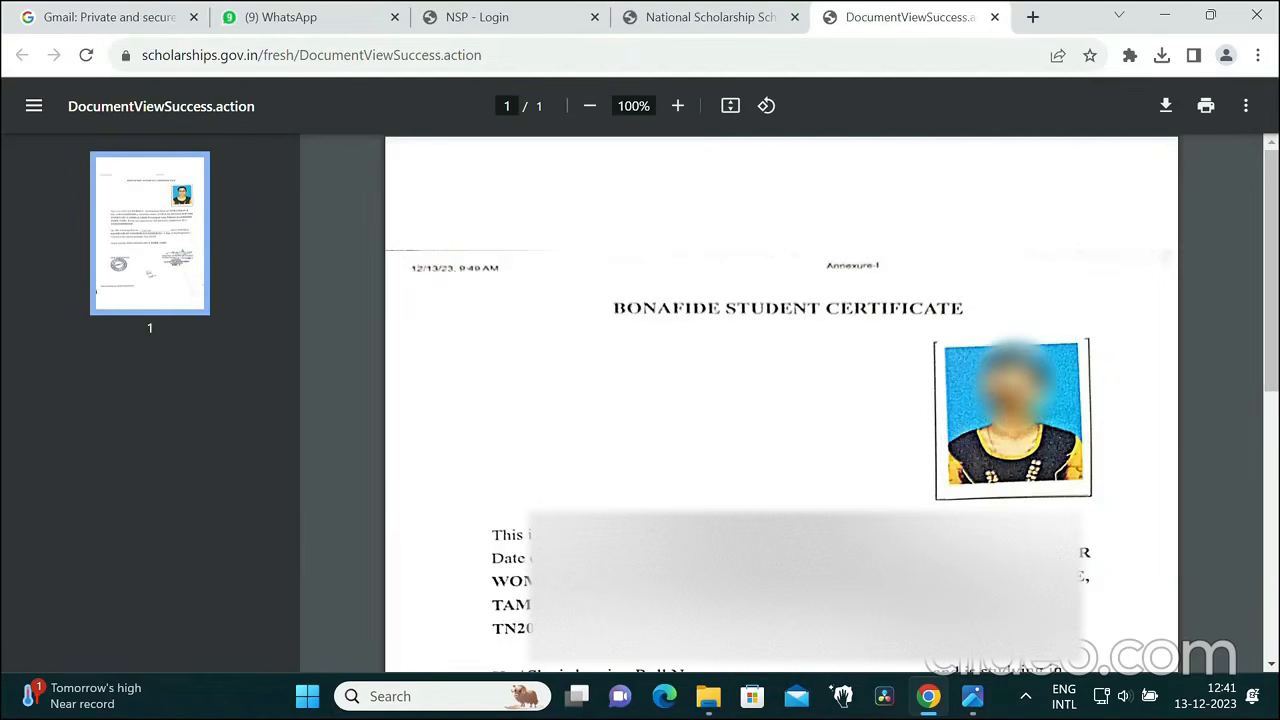
pyautogui.scroll(-5, 822, 454)
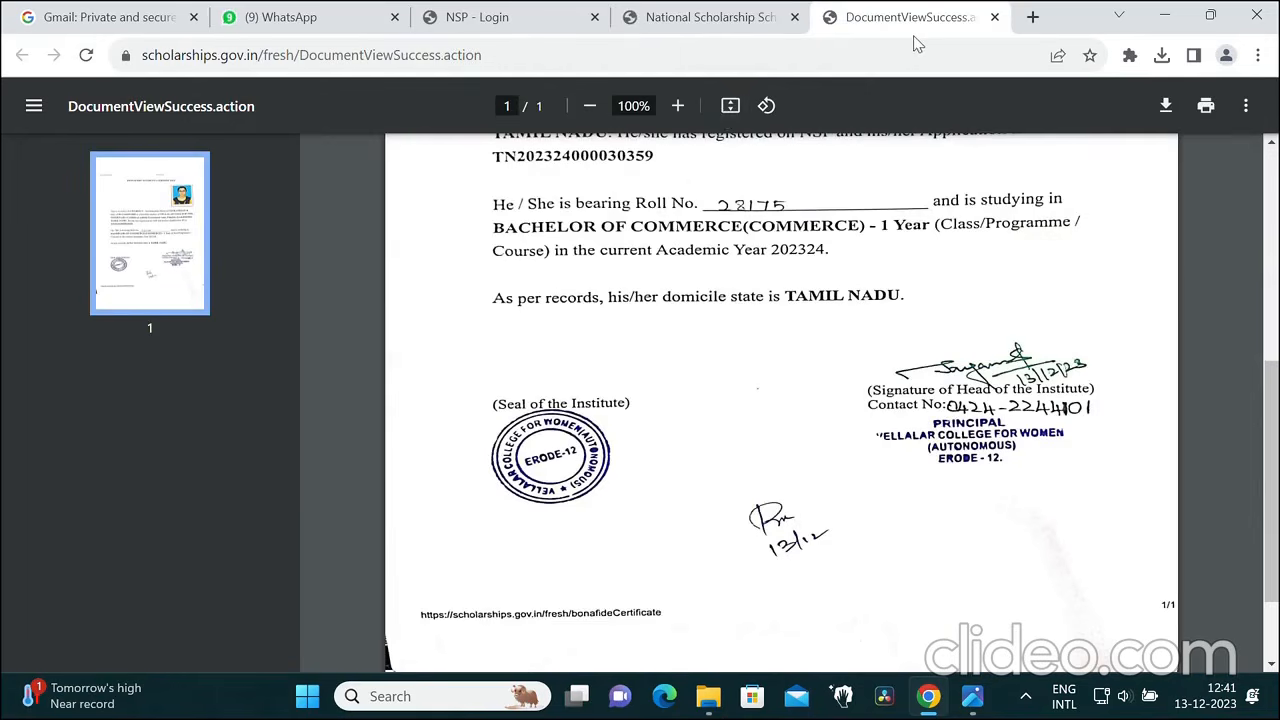
pyautogui.click(714, 17)
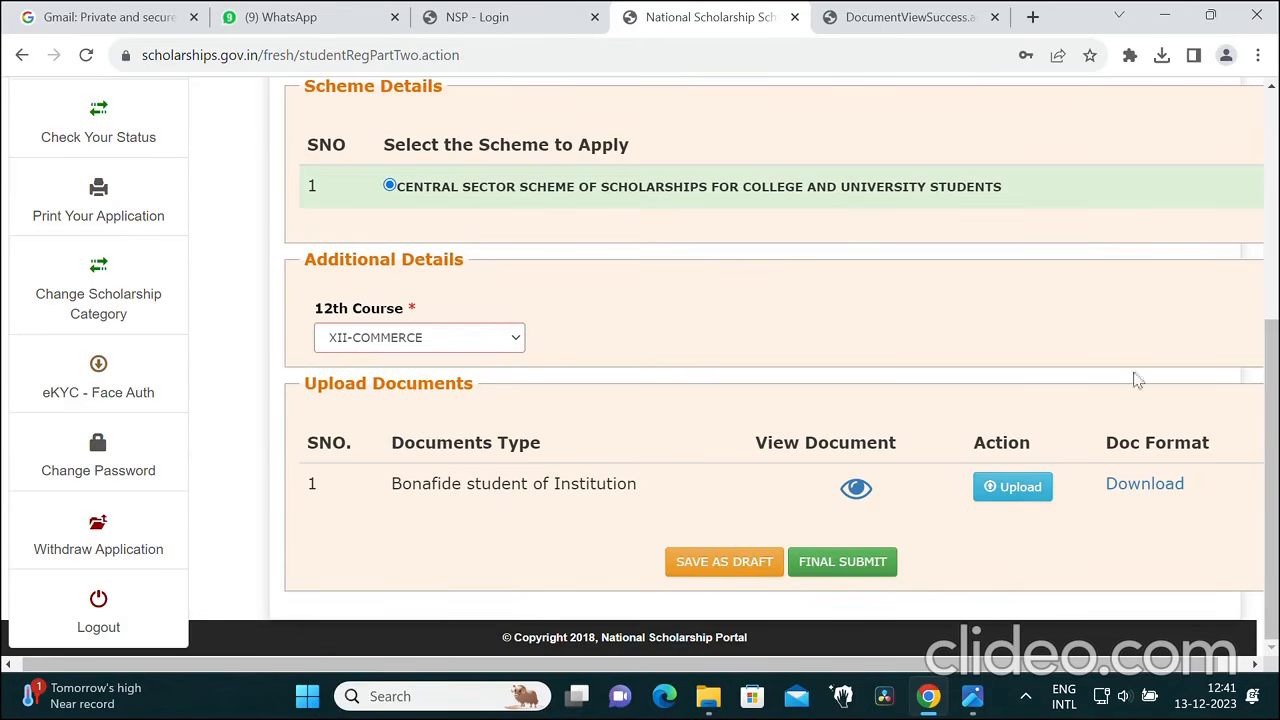
pyautogui.scroll(5, 640, 366)
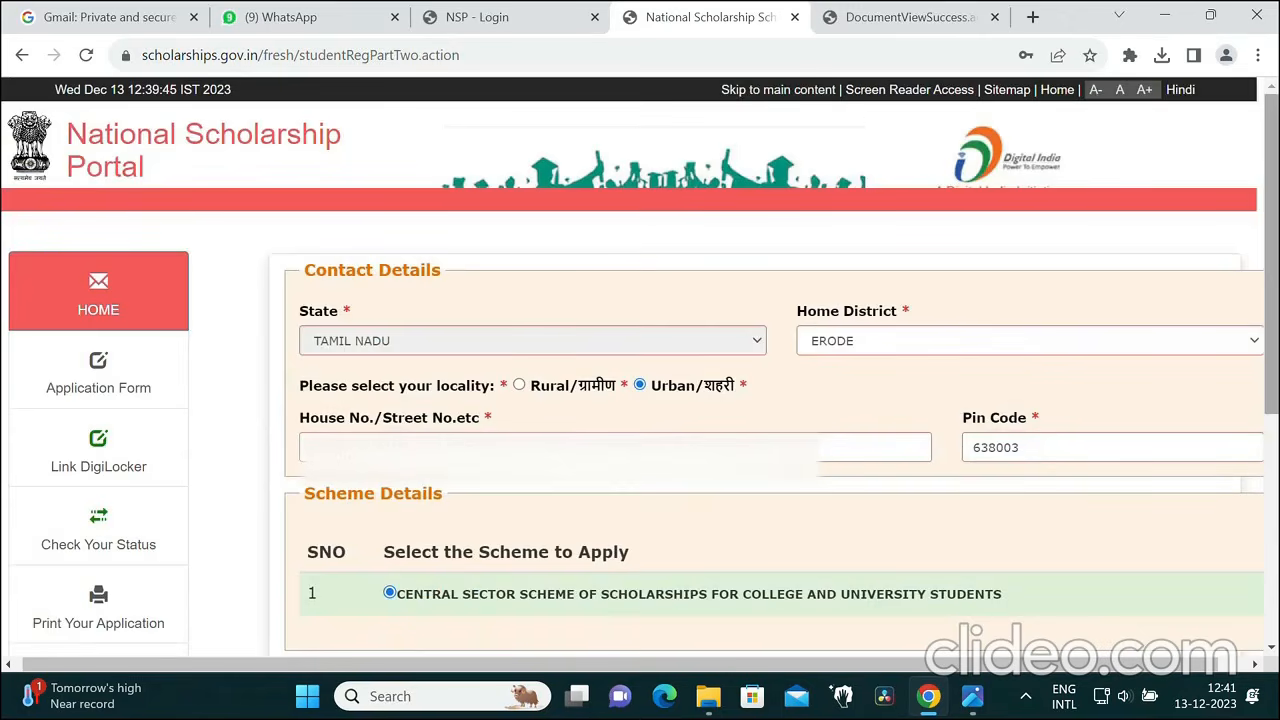
# - Scroll through the submitted application's printable summary page
pyautogui.scroll(-5, 814, 440)
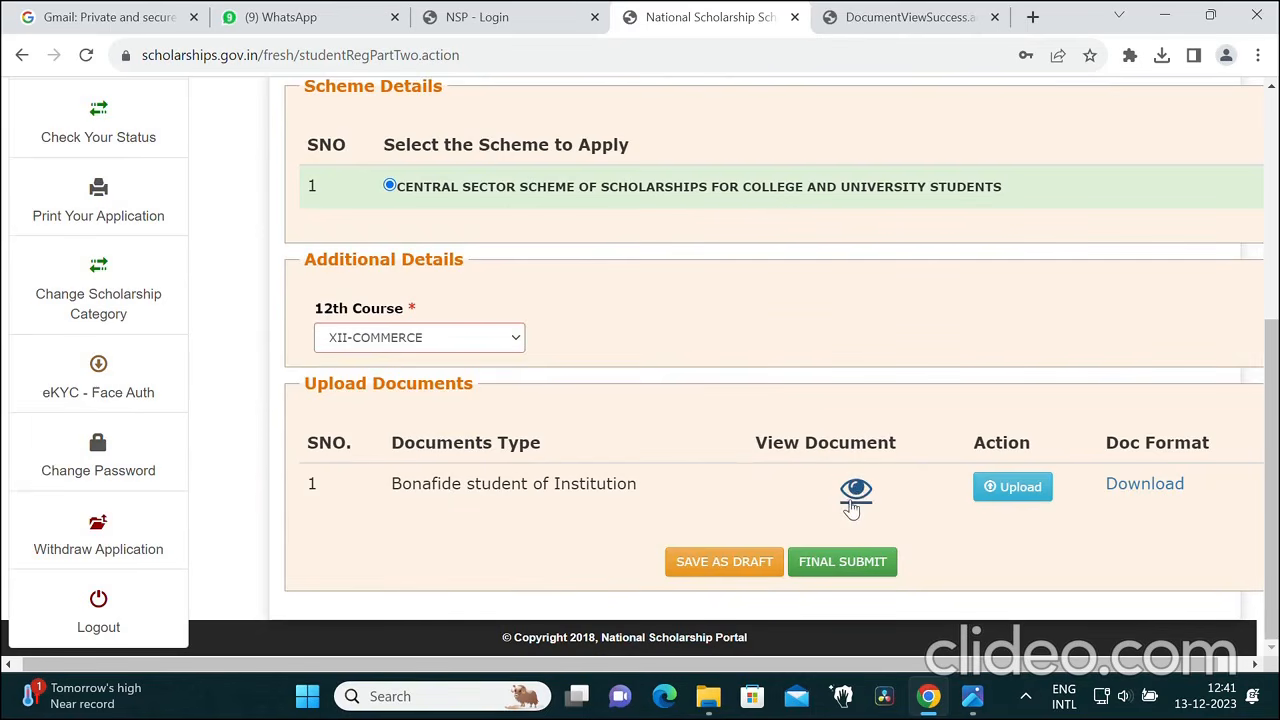
pyautogui.scroll(5, 385, 390)
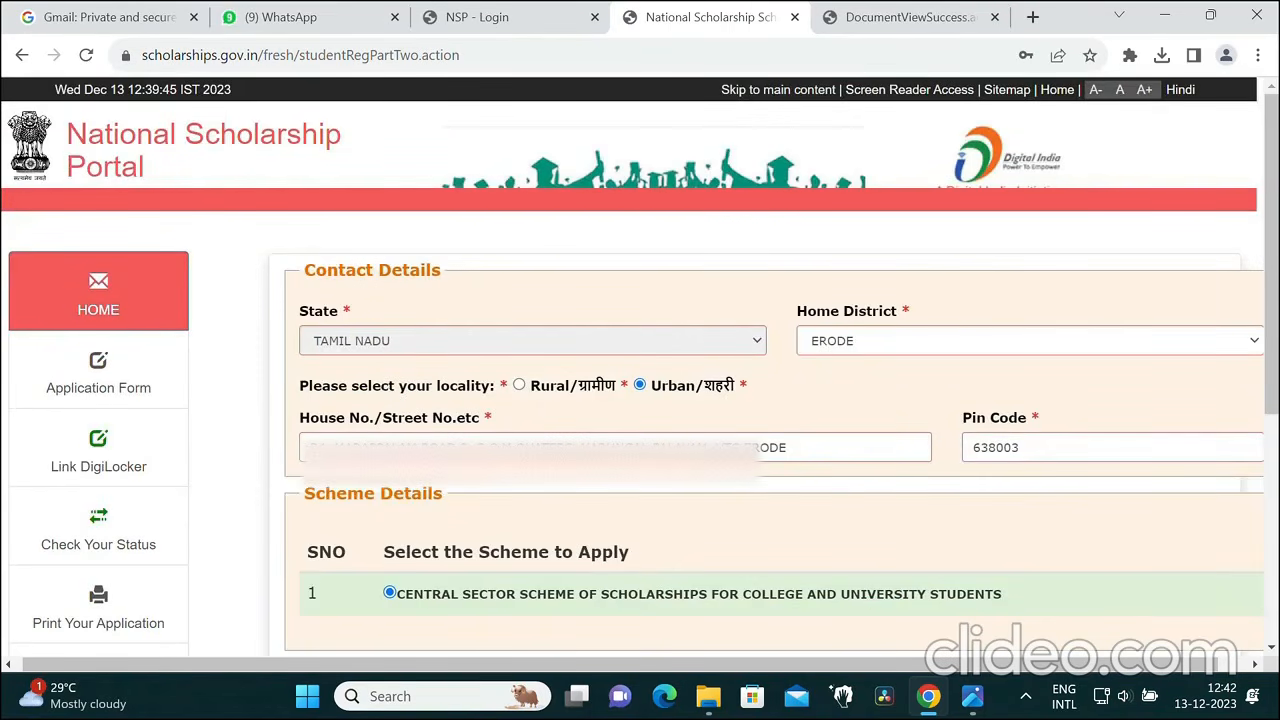
pyautogui.scroll(-5, 1266, 494)
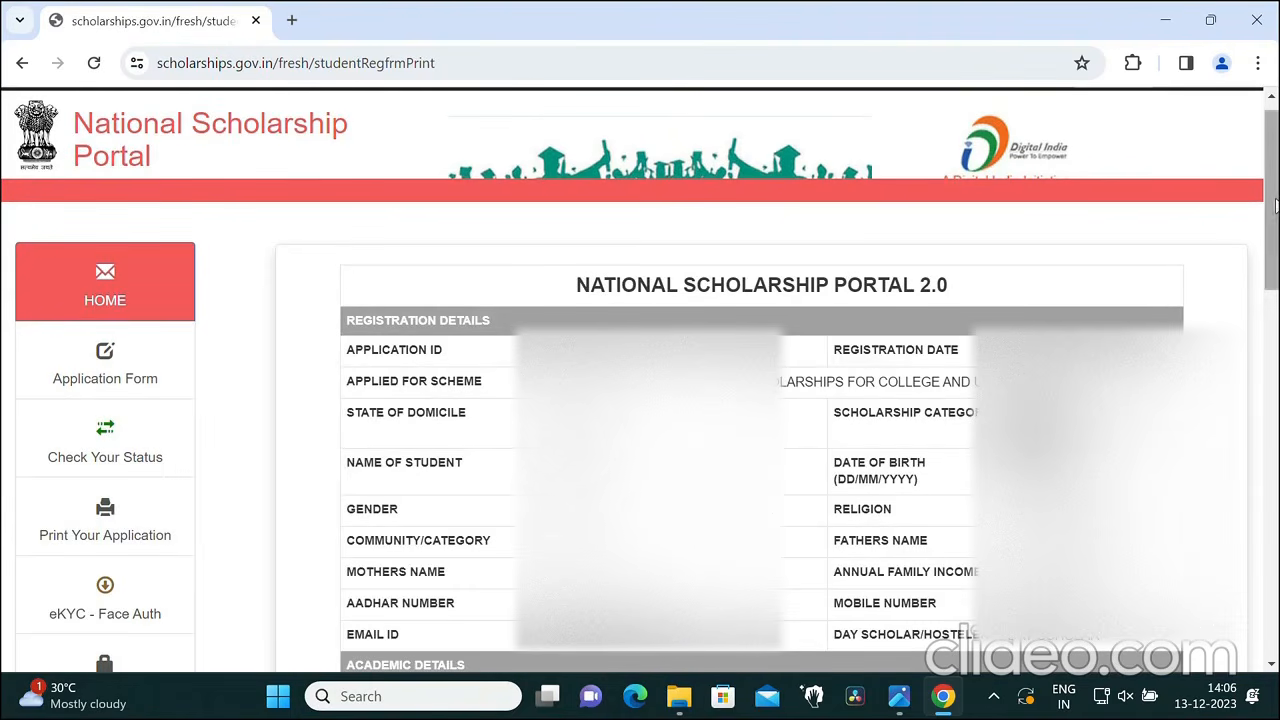
pyautogui.moveTo(1274, 205); pyautogui.dragTo(1274, 564)
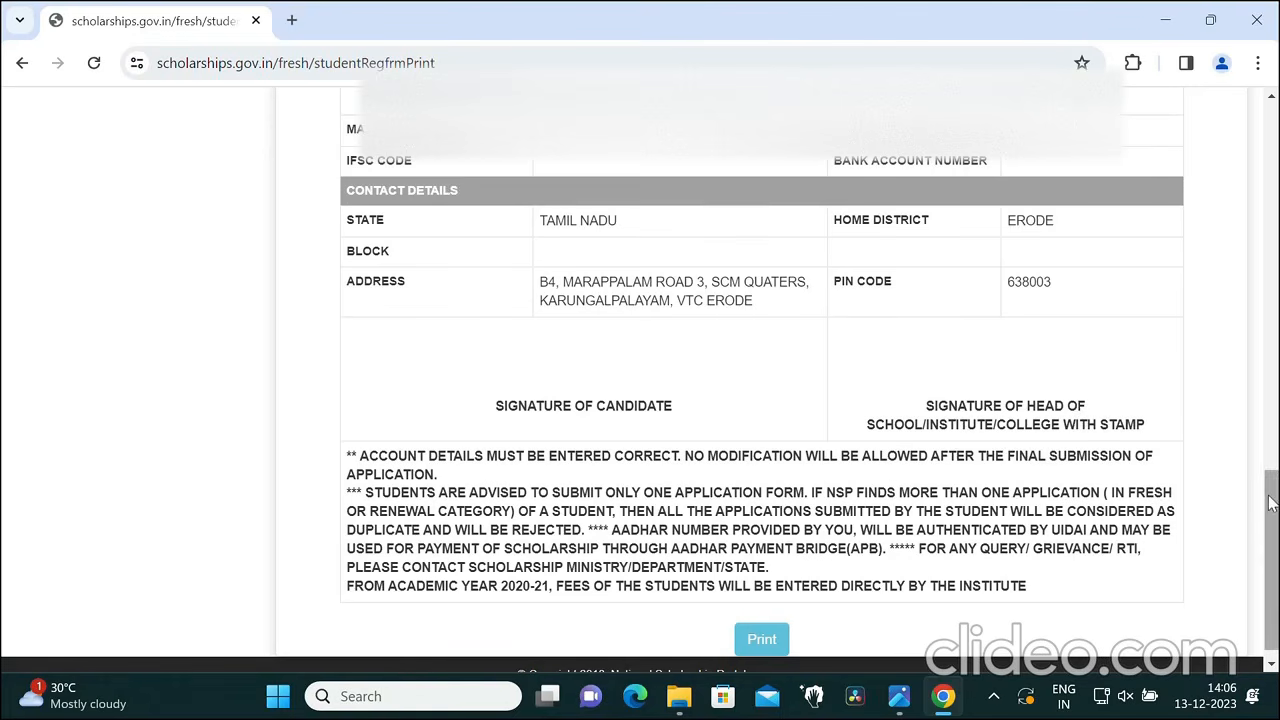
pyautogui.moveTo(1273, 505); pyautogui.dragTo(1274, 412)
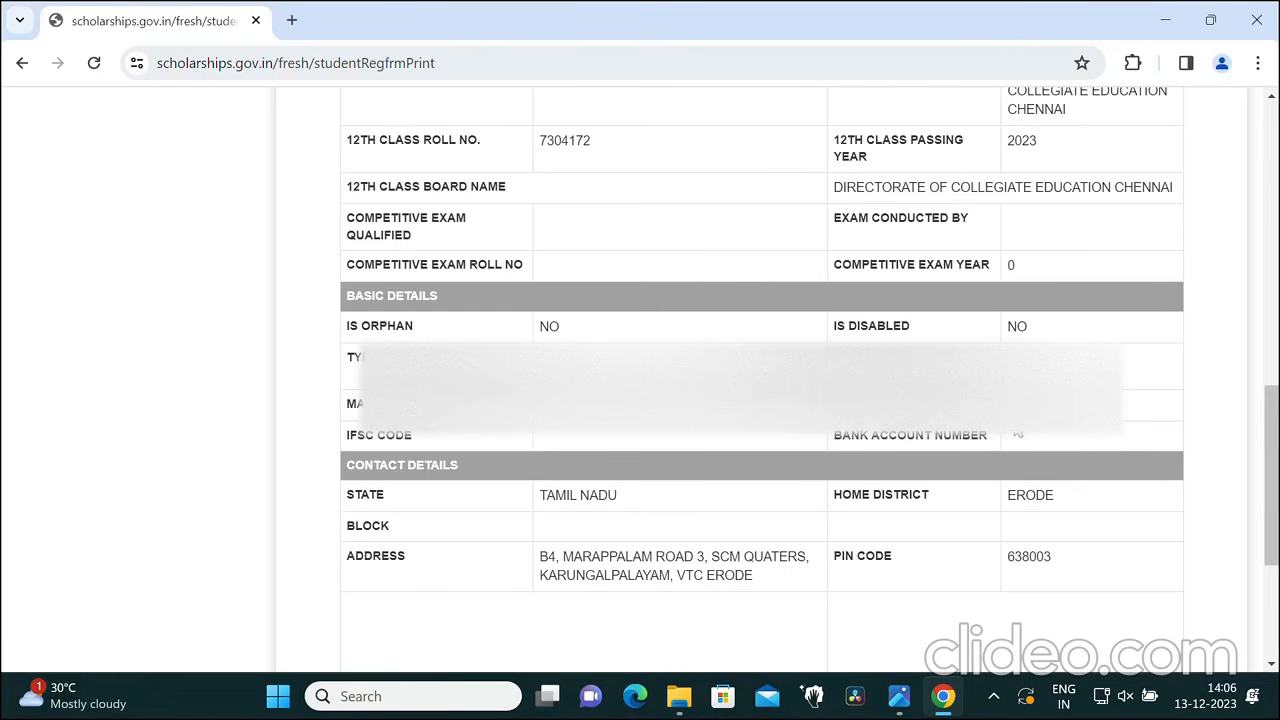
pyautogui.scroll(-3, 1176, 456)
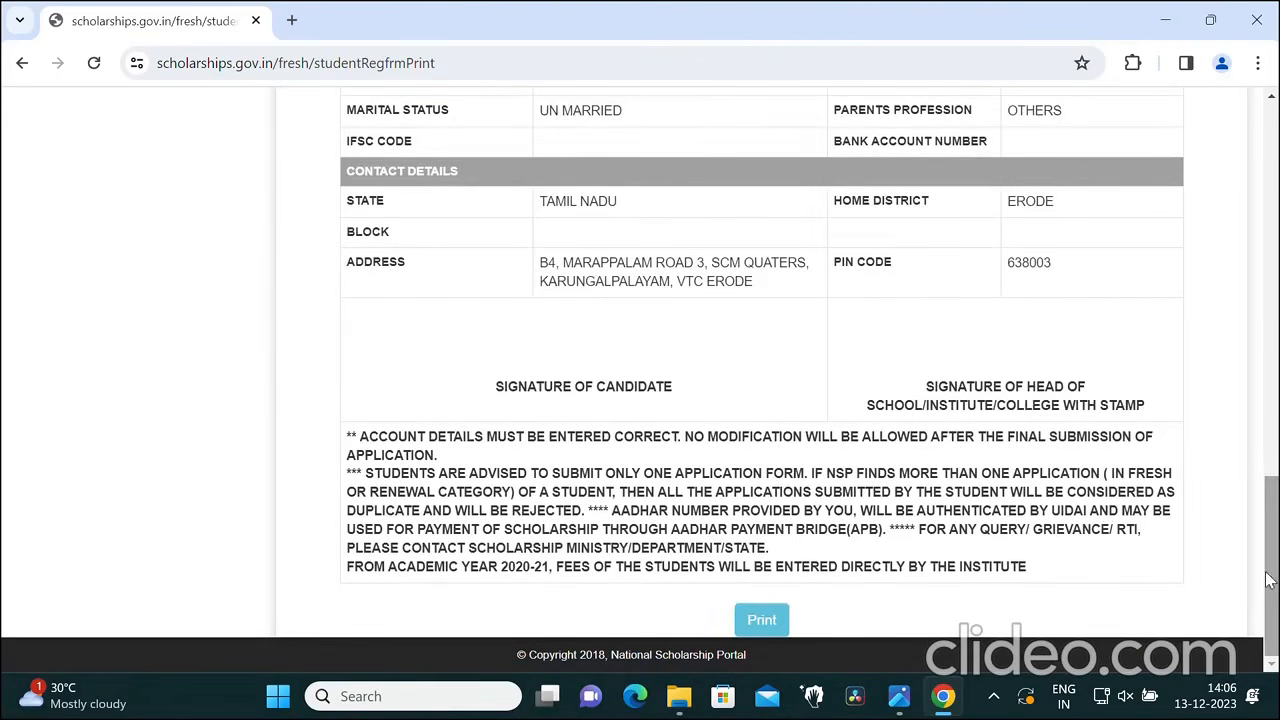